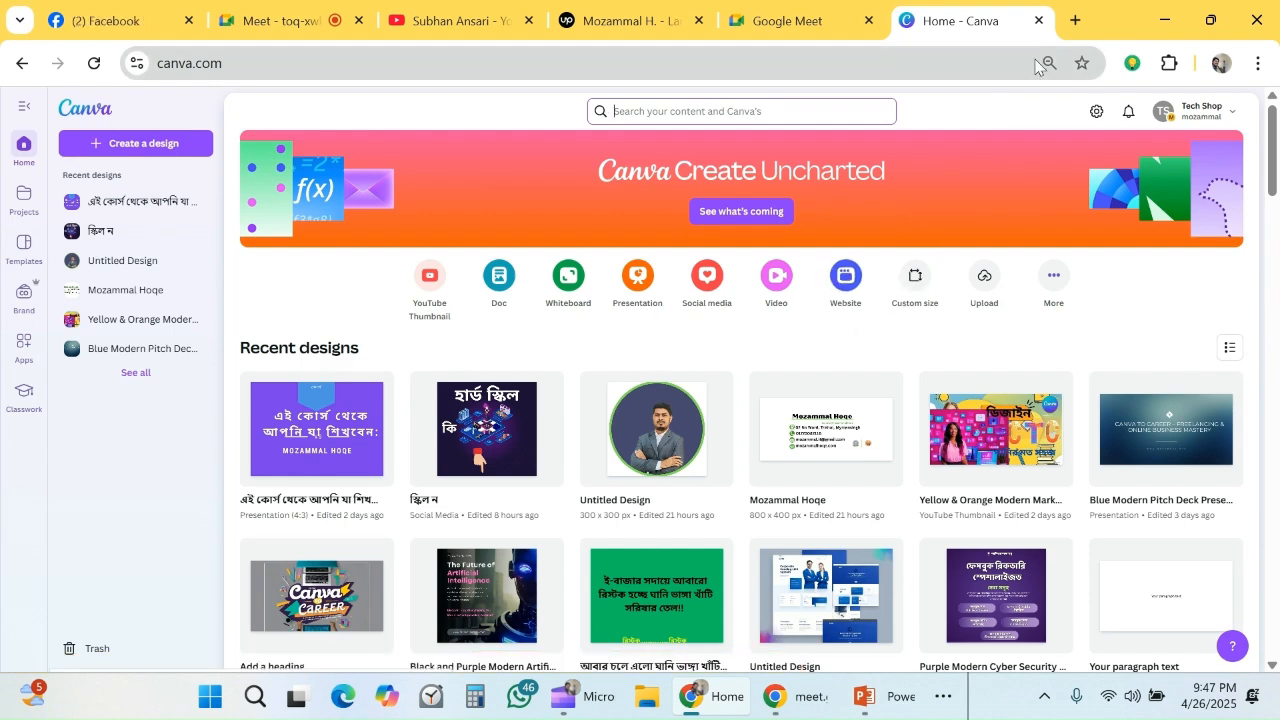
# - Open Gmail in a new tab and start a new message to examine the existing email signature and its Instagram link
pyautogui.click(1074, 20)
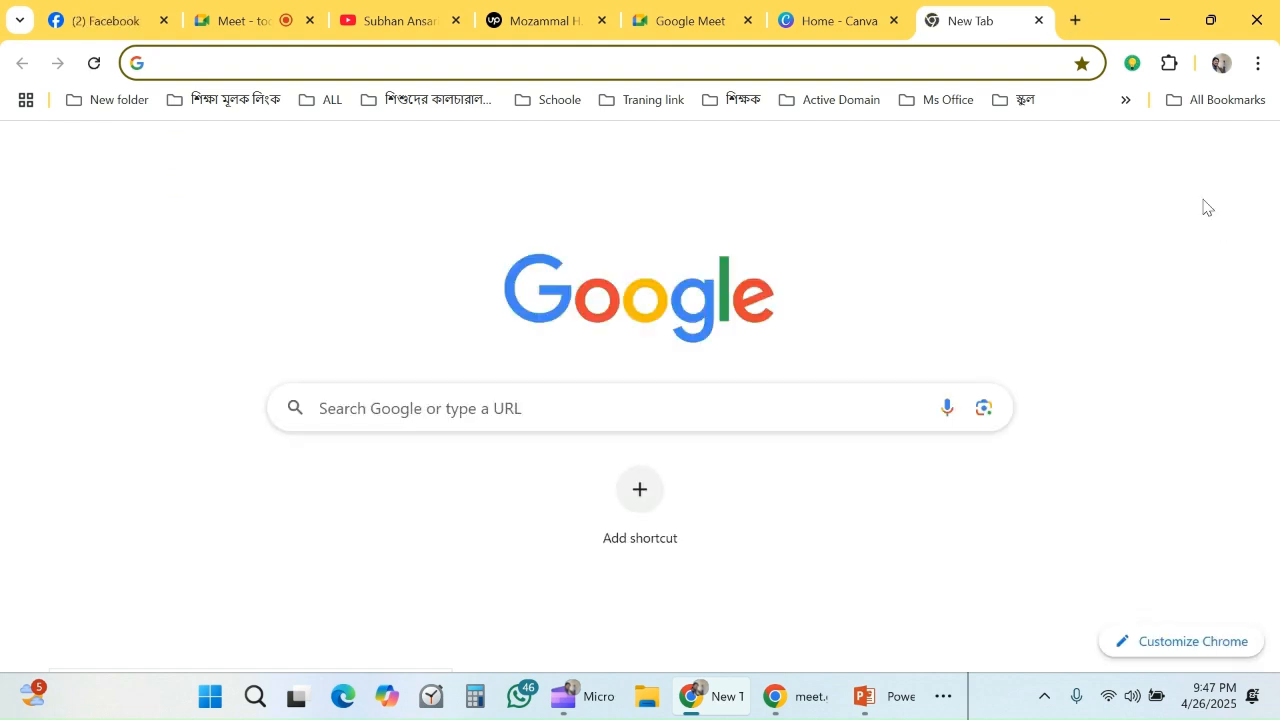
pyautogui.click(1041, 170)
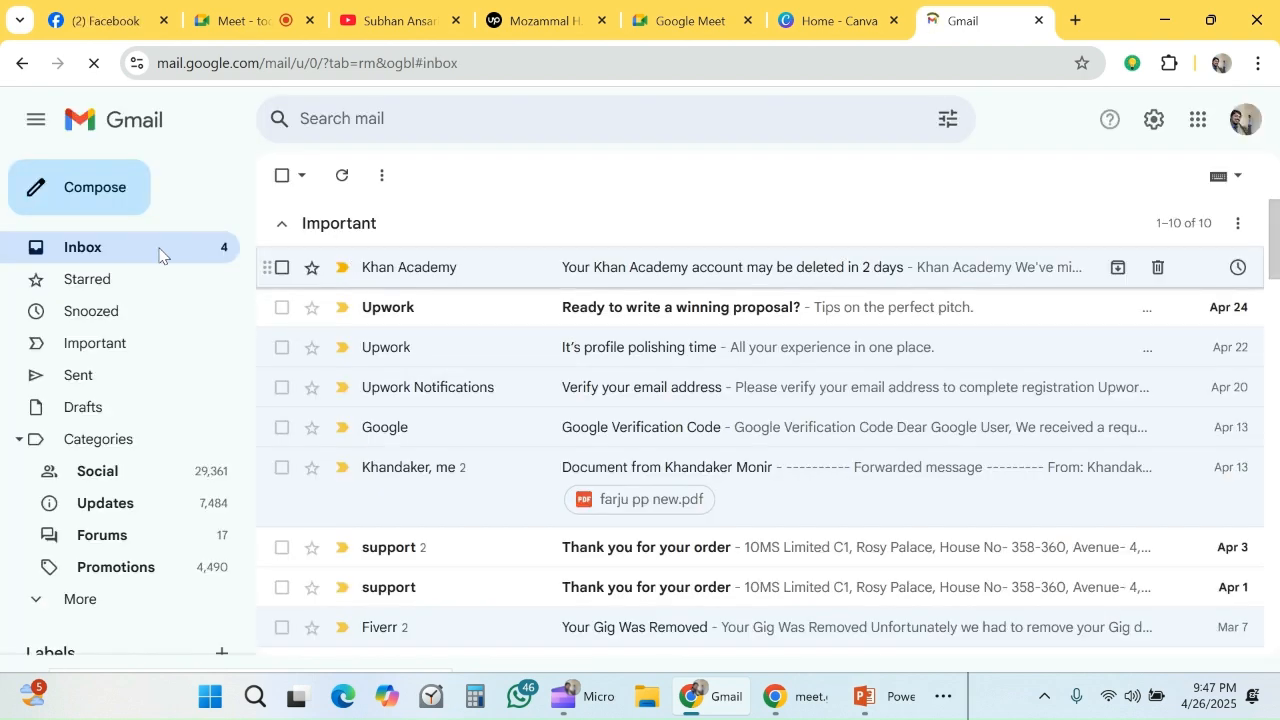
pyautogui.click(106, 203)
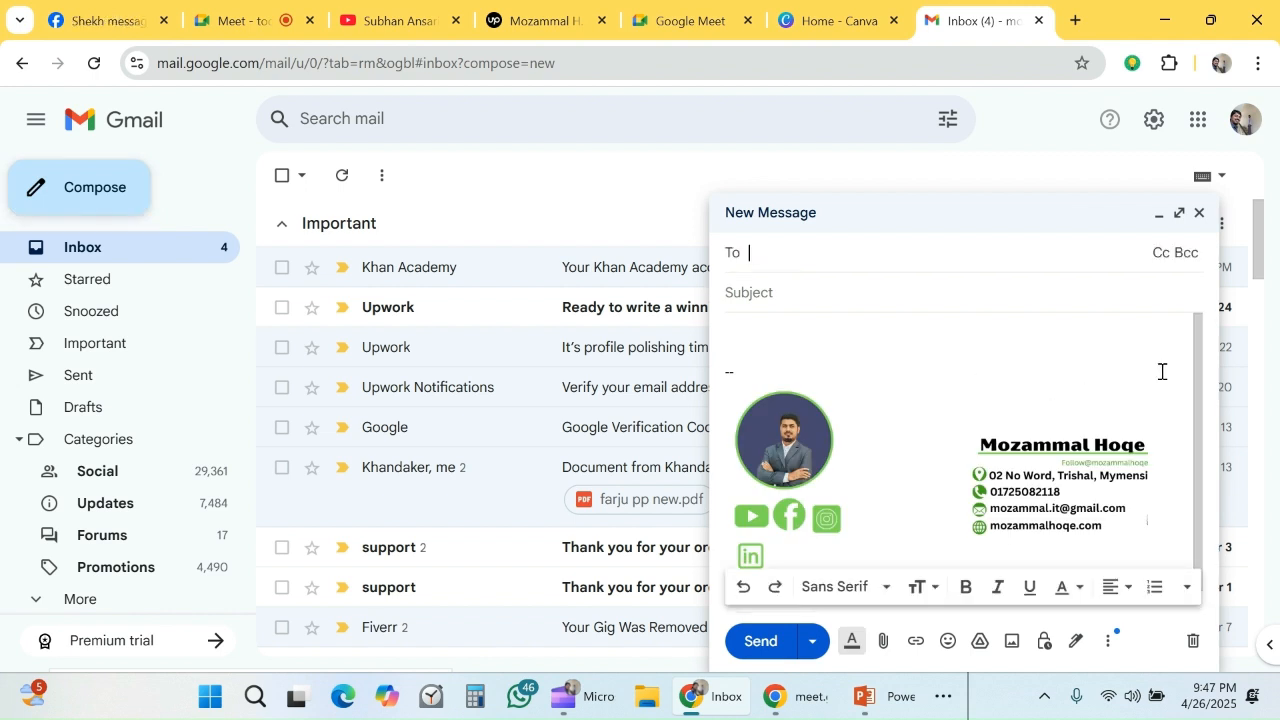
pyautogui.click(1027, 388)
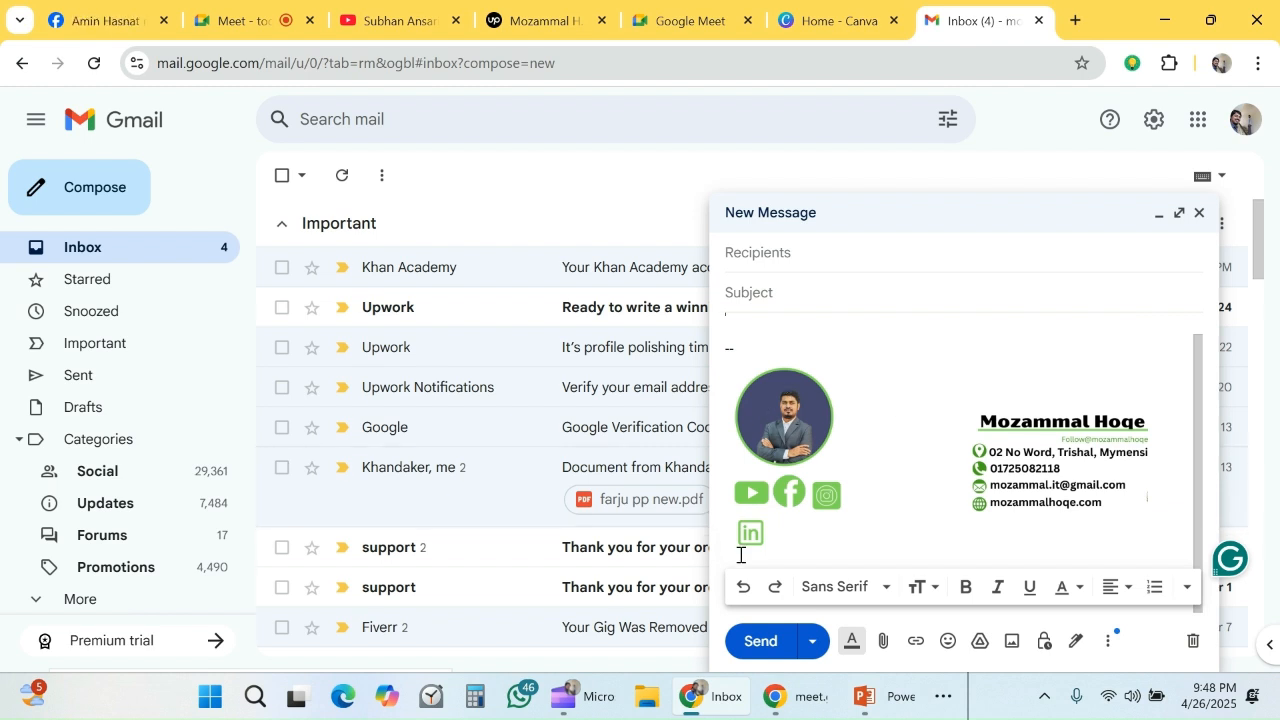
pyautogui.click(830, 495)
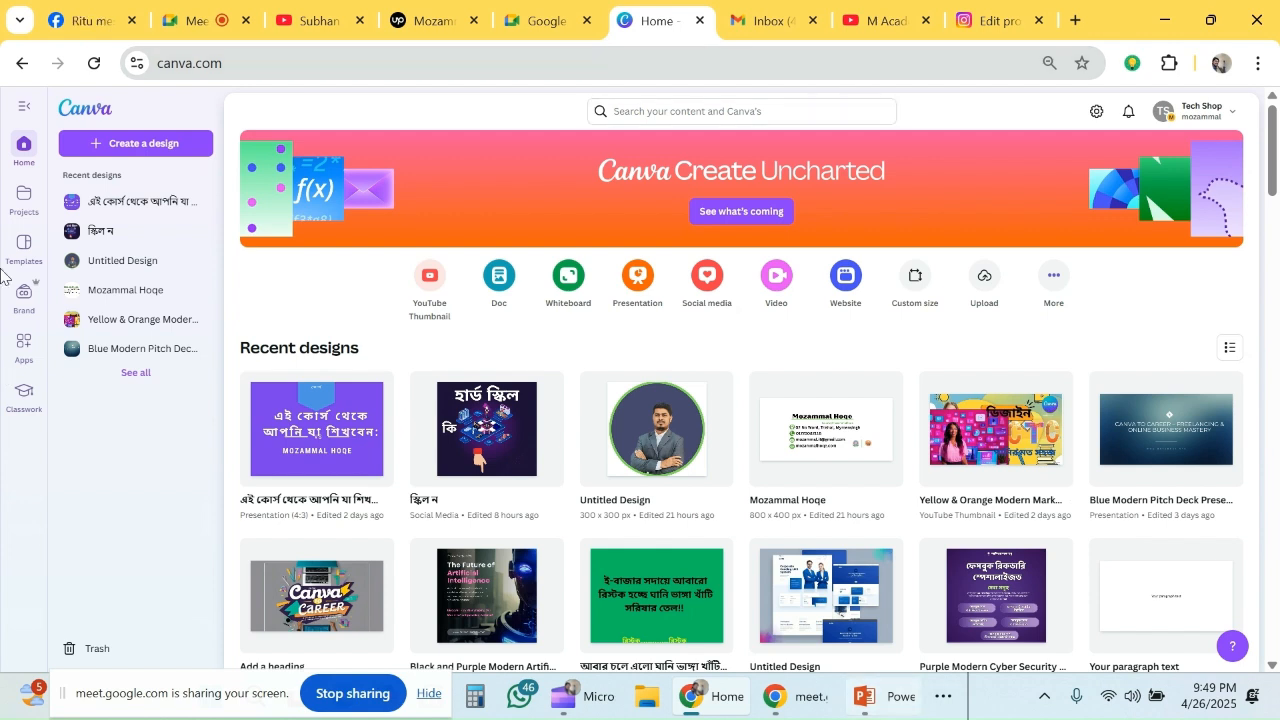
# - In Canva, create a new custom-size design 800 px wide and 400 px high
pyautogui.click(925, 314)
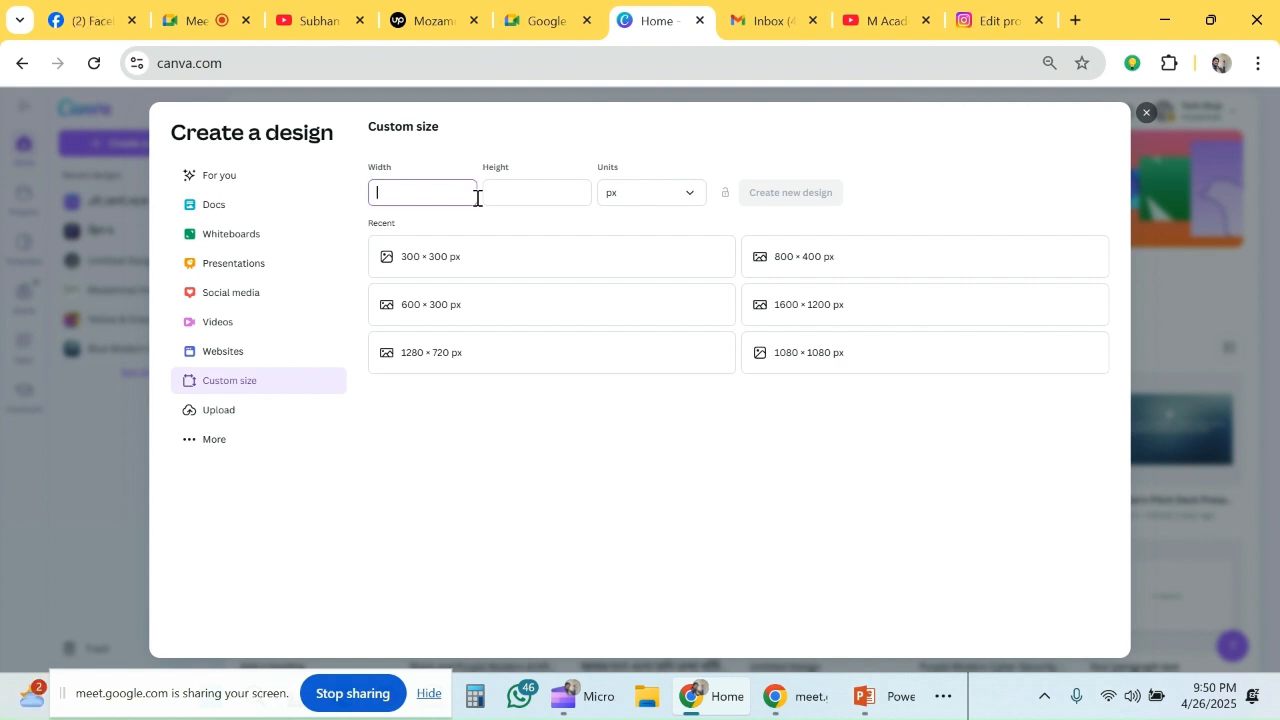
pyautogui.press('BackSpace')
pyautogui.click(559, 199)
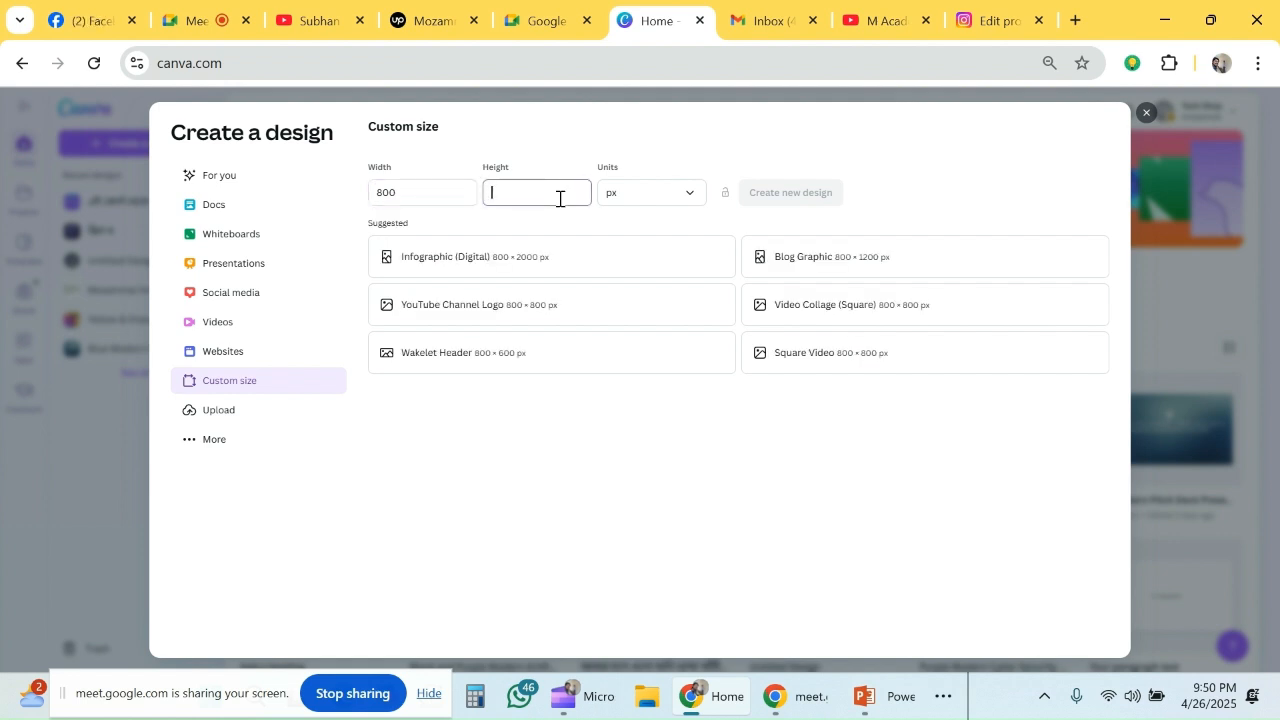
pyautogui.write('400')
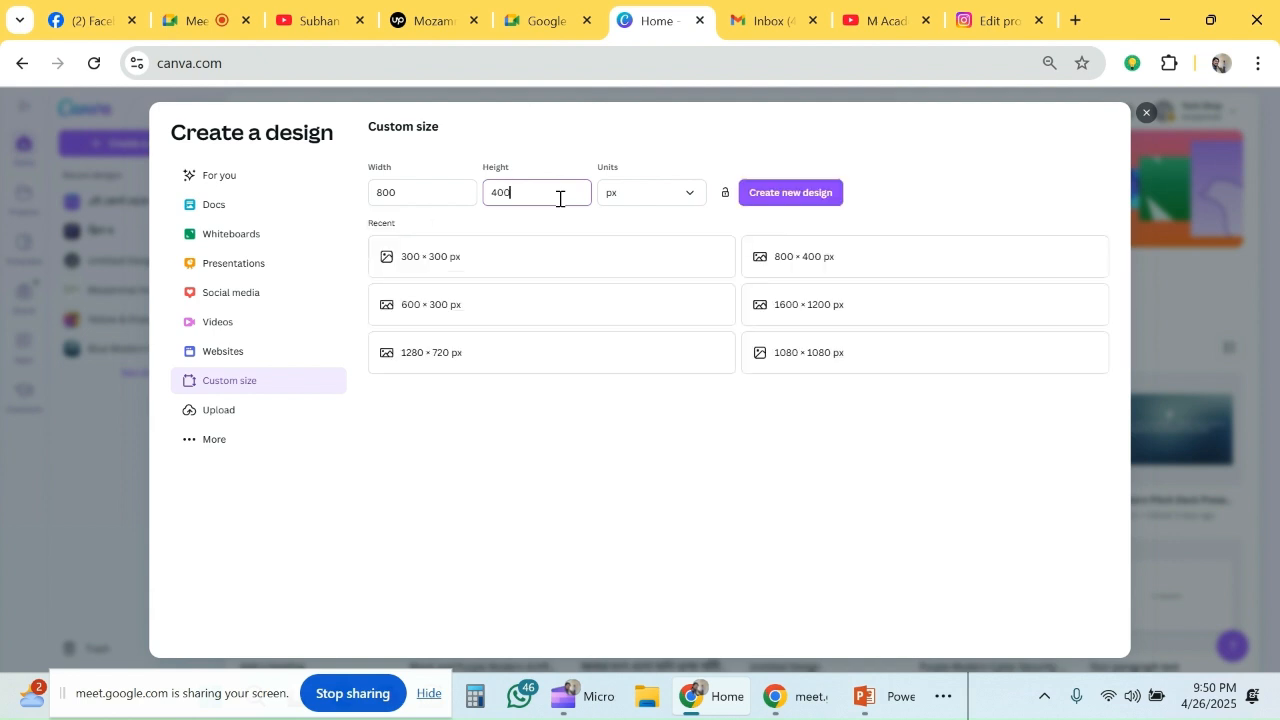
pyautogui.click(810, 200)
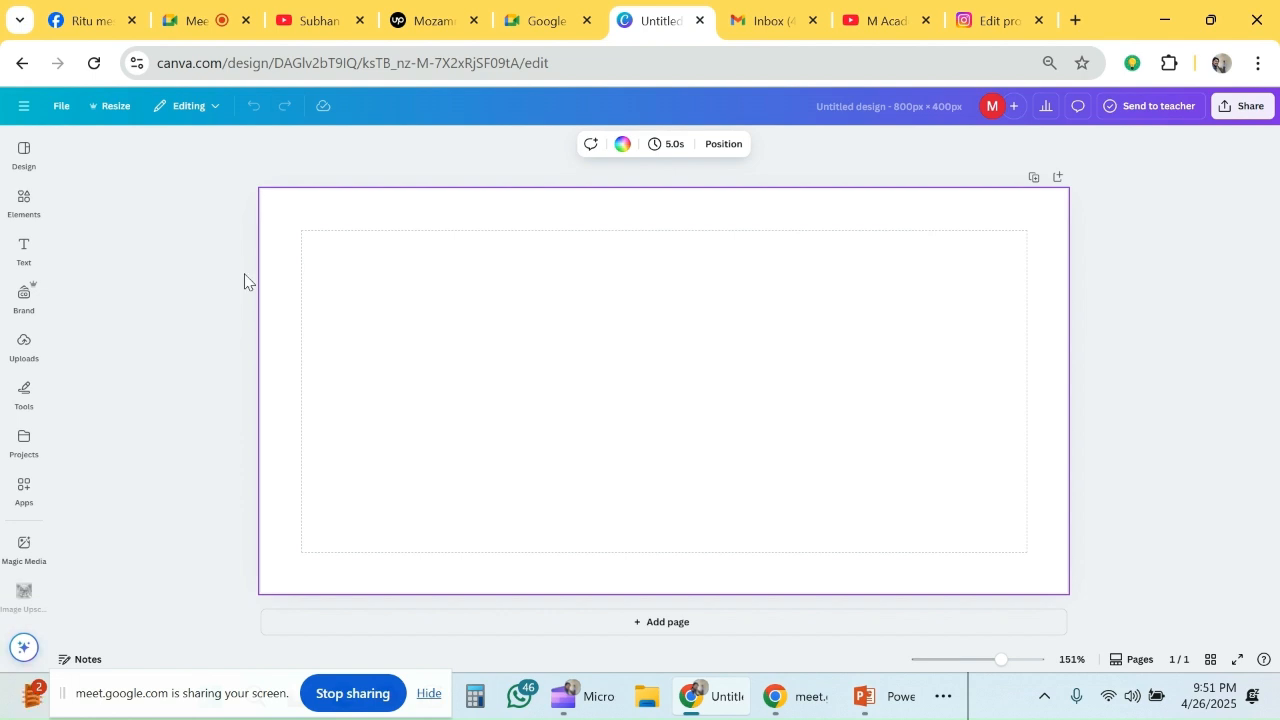
# - Add a heading with the signature owner's full name and place it near the top centre of the page
pyautogui.click(23, 250)
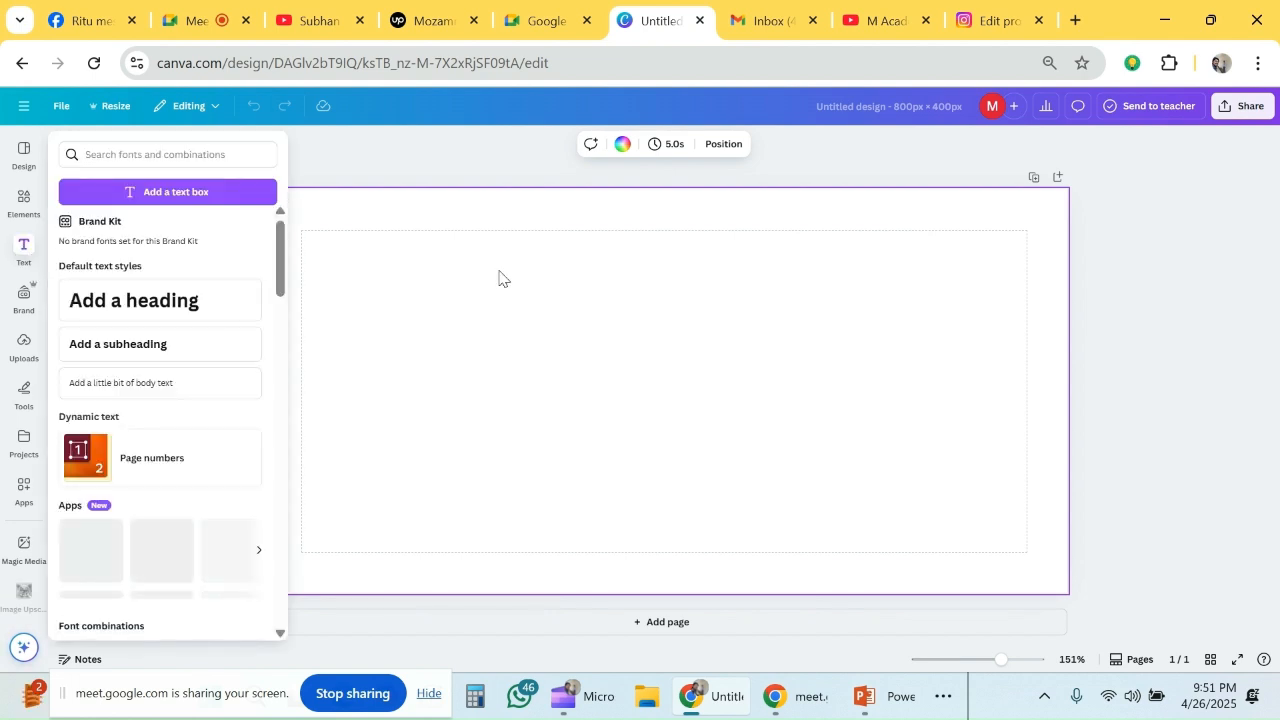
pyautogui.click(24, 250)
pyautogui.click(25, 253)
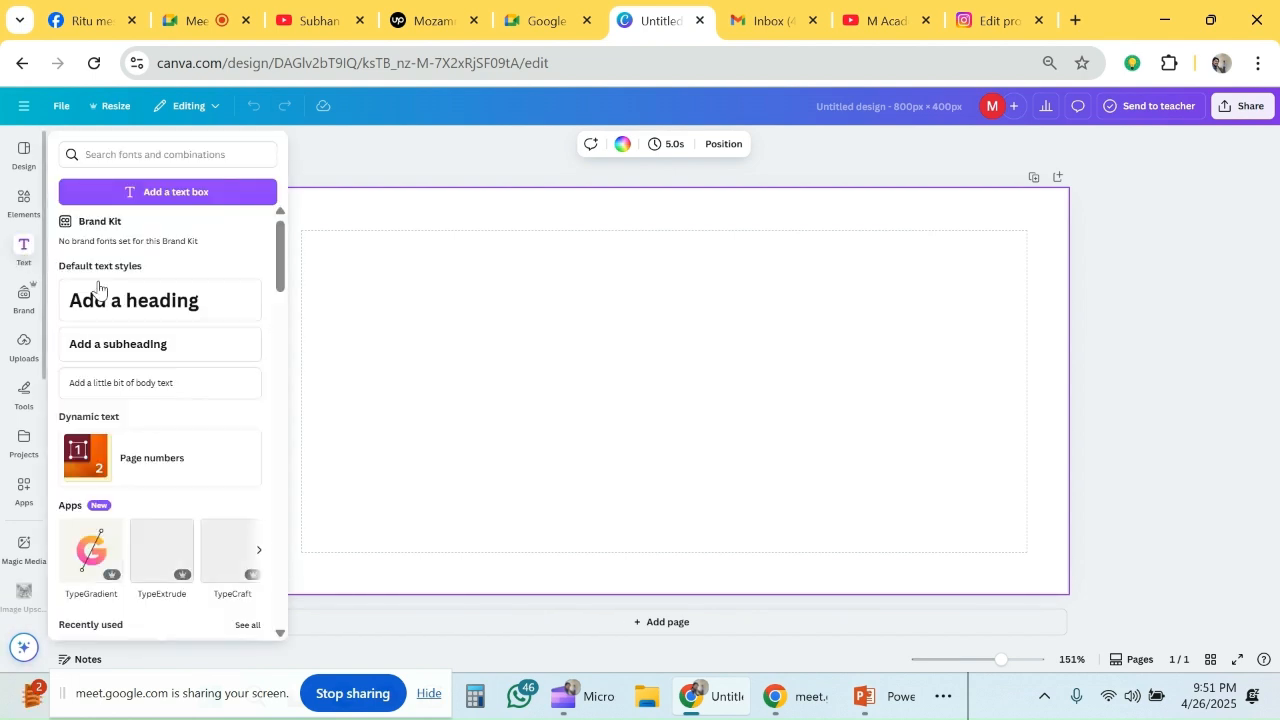
pyautogui.click(208, 300)
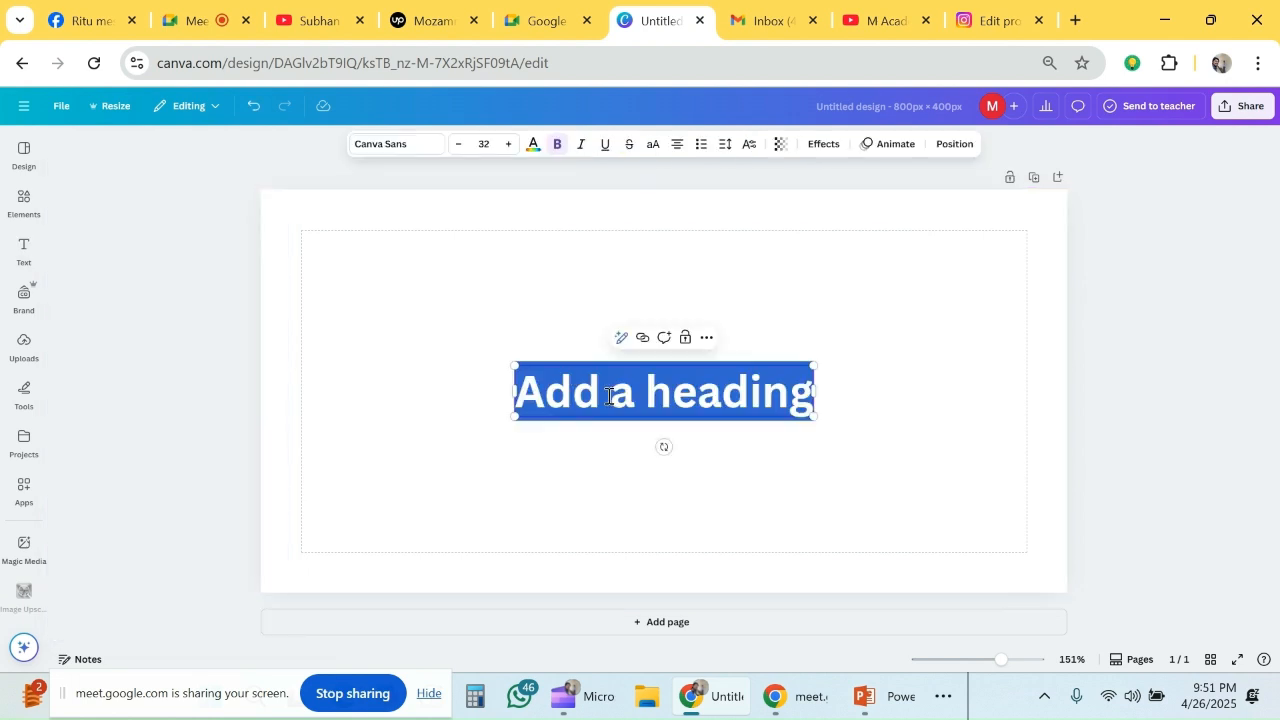
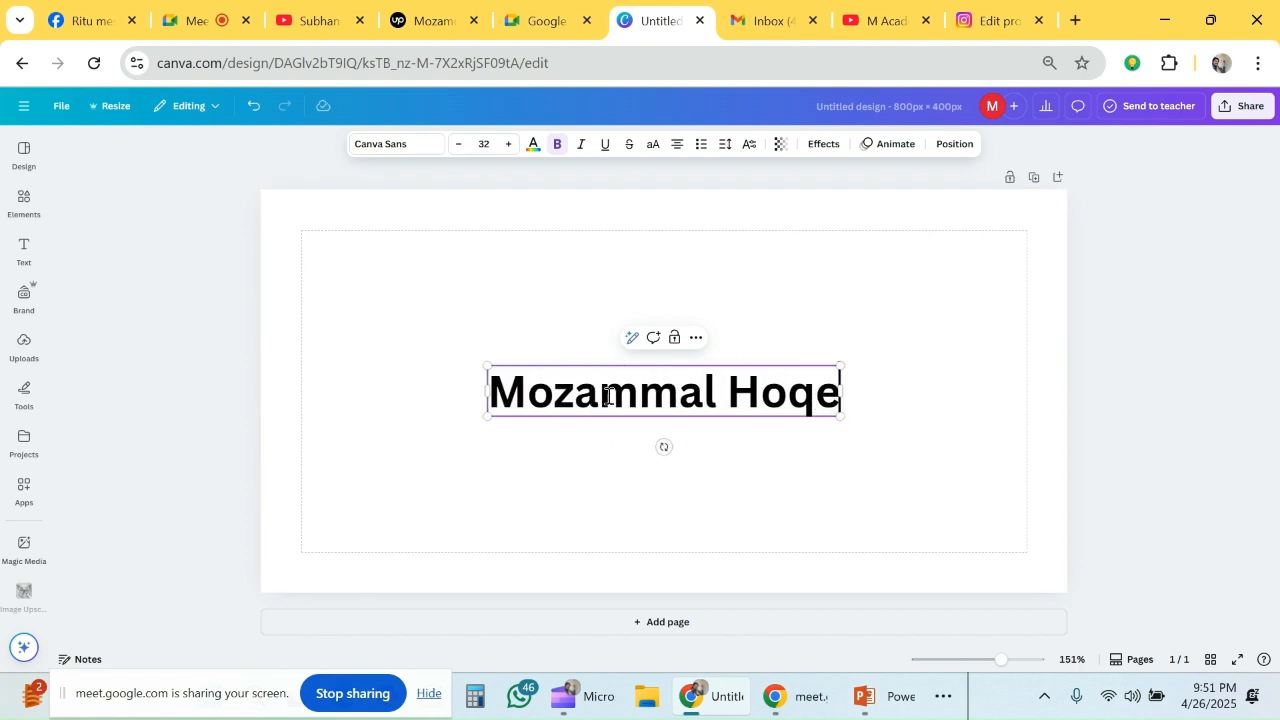
pyautogui.click(887, 419)
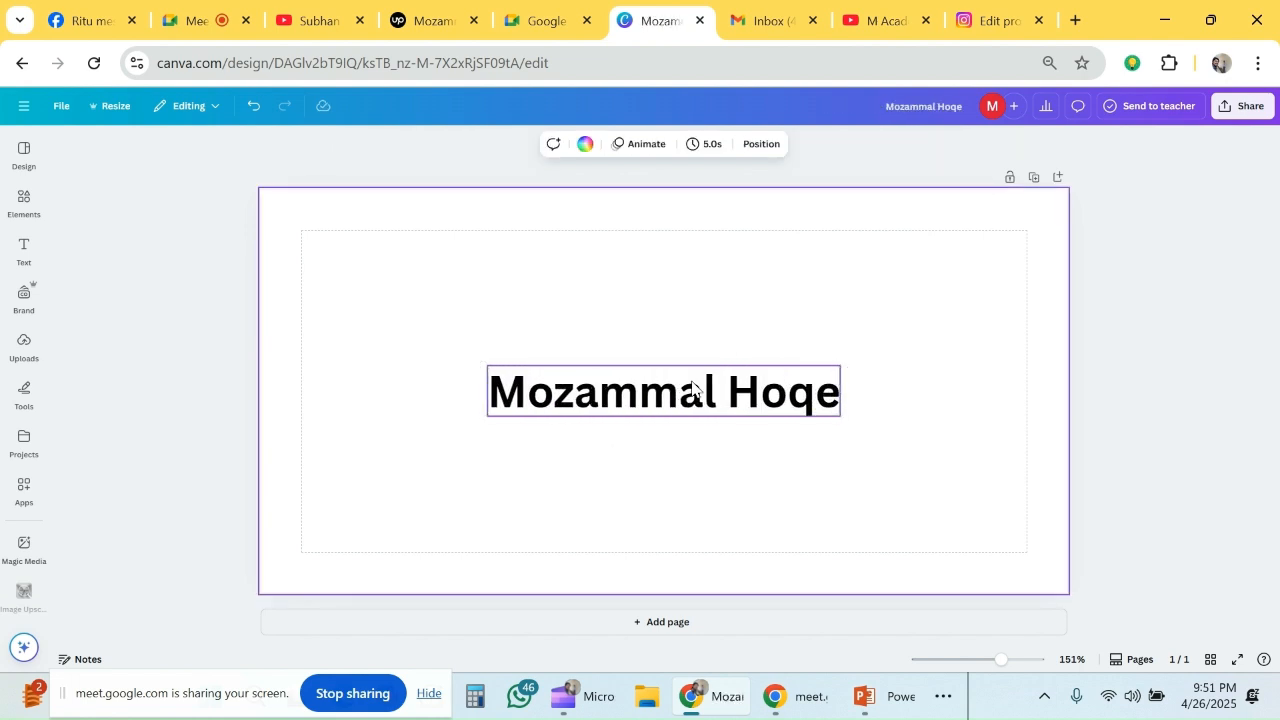
pyautogui.moveTo(688, 398); pyautogui.dragTo(689, 300)
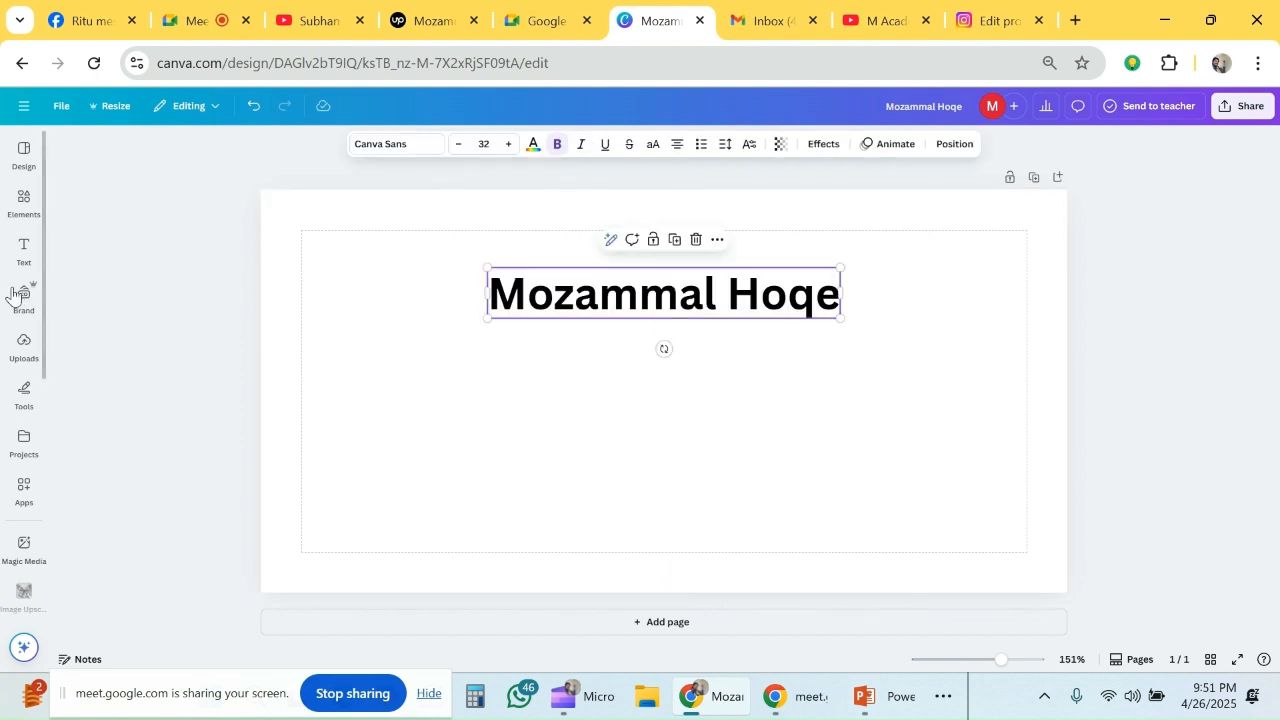
# - Add a subheading reading "CEO" directly below the name heading
pyautogui.click(22, 250)
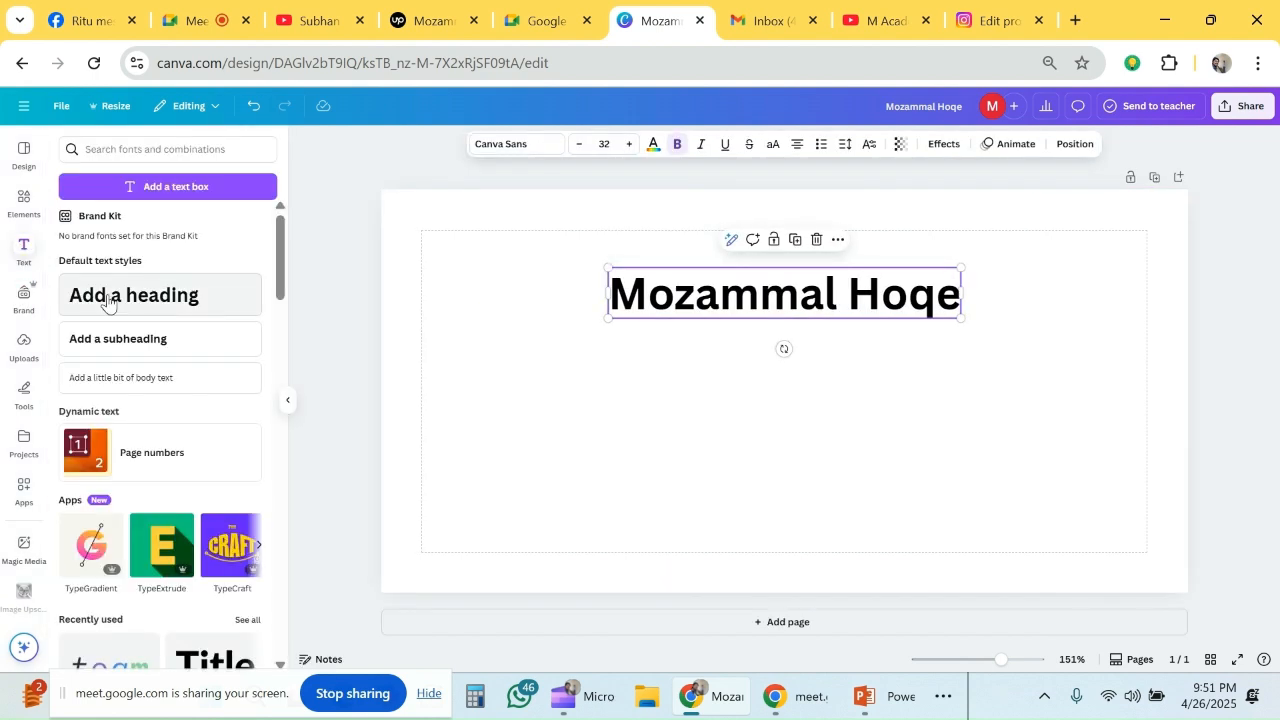
pyautogui.click(125, 341)
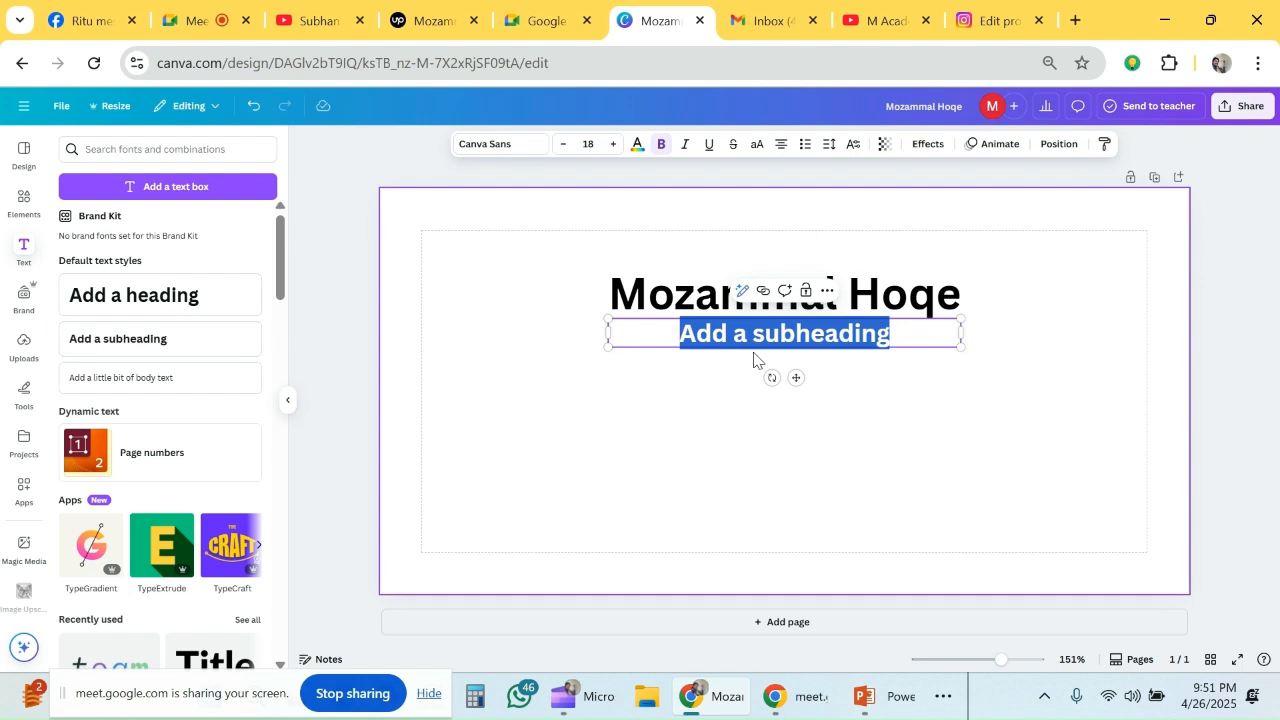
pyautogui.write('C')
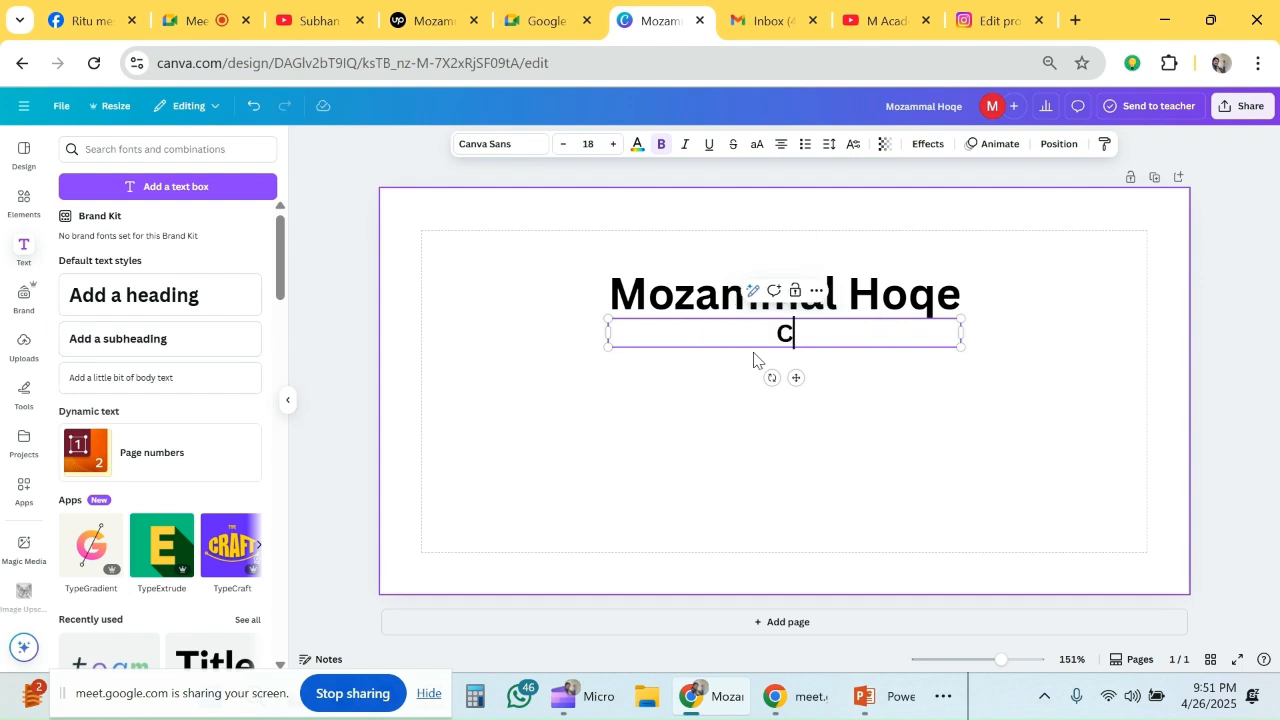
pyautogui.write('EO')
pyautogui.click(880, 386)
# - Place a copy of the CEO subheading below the original and change its text to "UCTC"
pyautogui.click(814, 333)
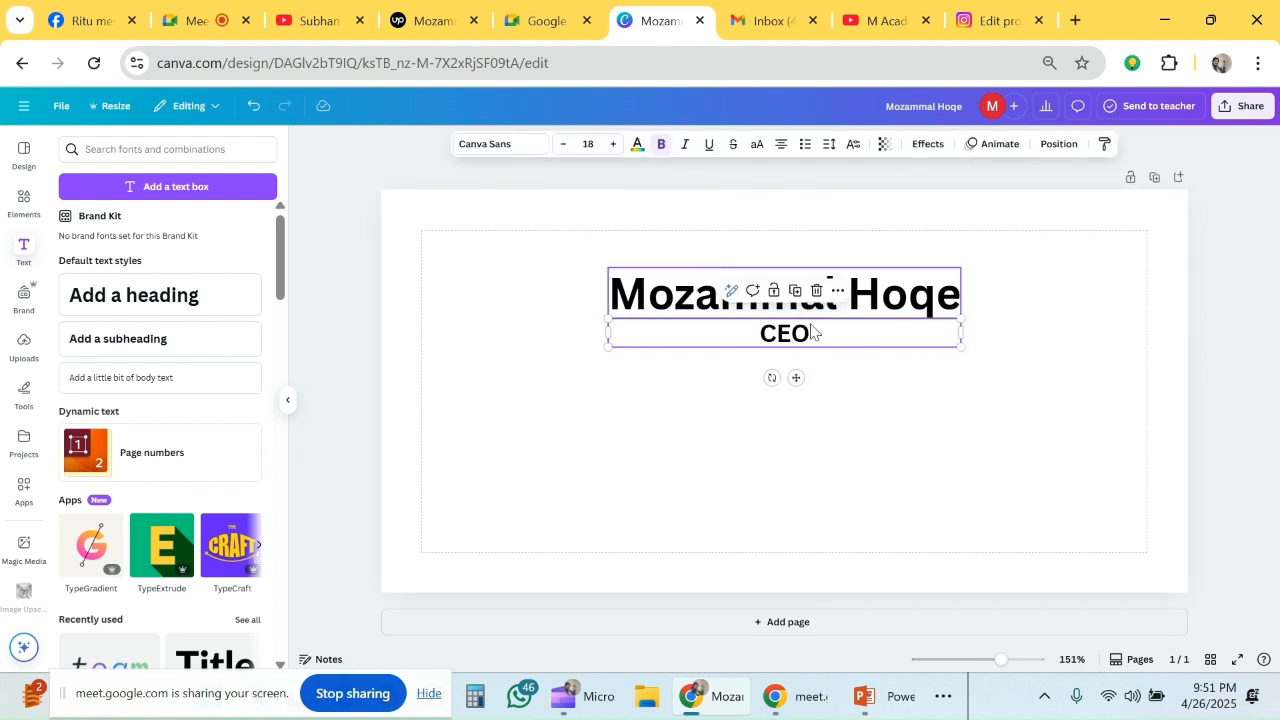
pyautogui.moveTo(814, 333); pyautogui.dragTo(783, 388)
pyautogui.doubleClick(784, 380)
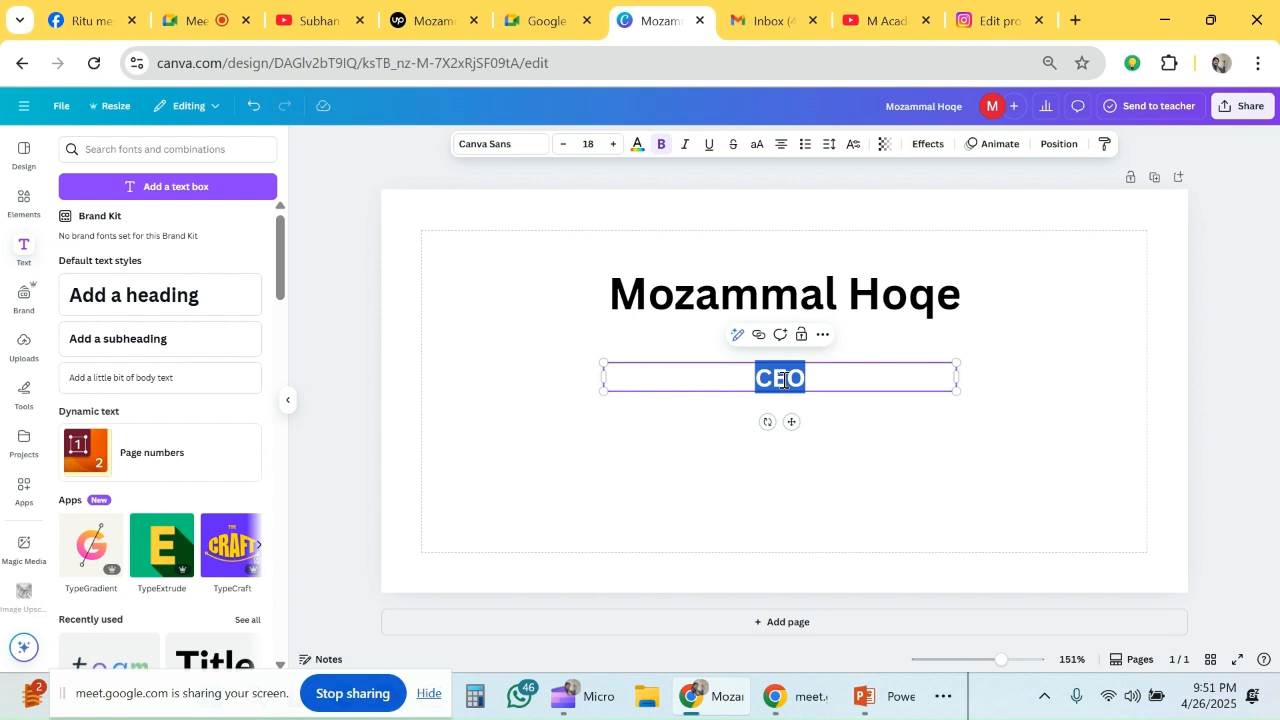
pyautogui.write('UCTC')
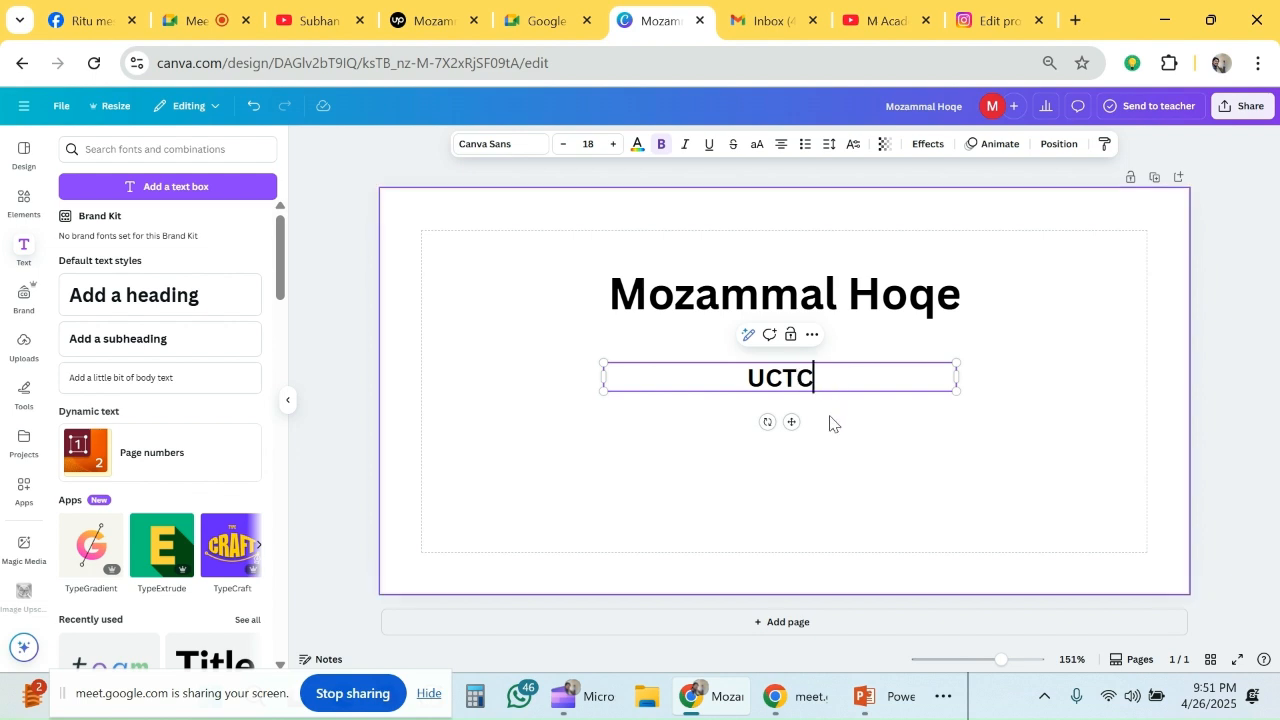
pyautogui.click(854, 427)
# - Duplicate the UCTC line and replace the copy's text with the owner's town and district address
pyautogui.click(824, 378)
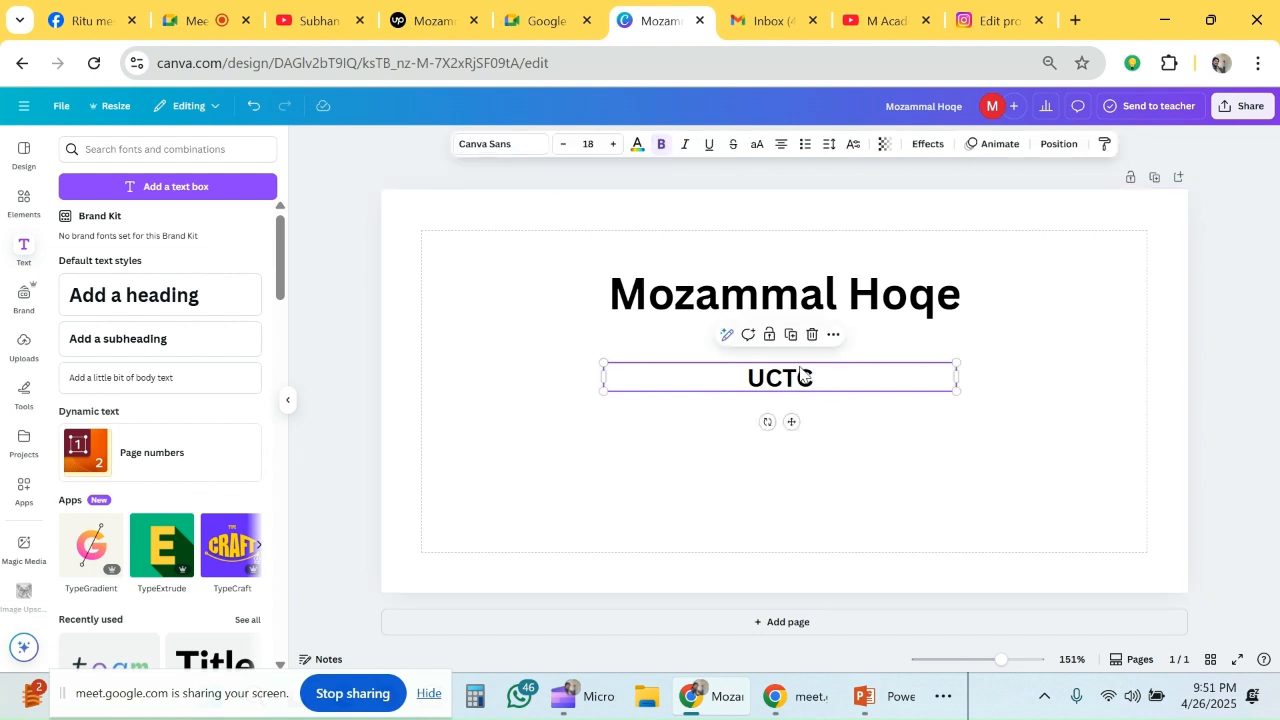
pyautogui.click(790, 334)
pyautogui.doubleClick(804, 432)
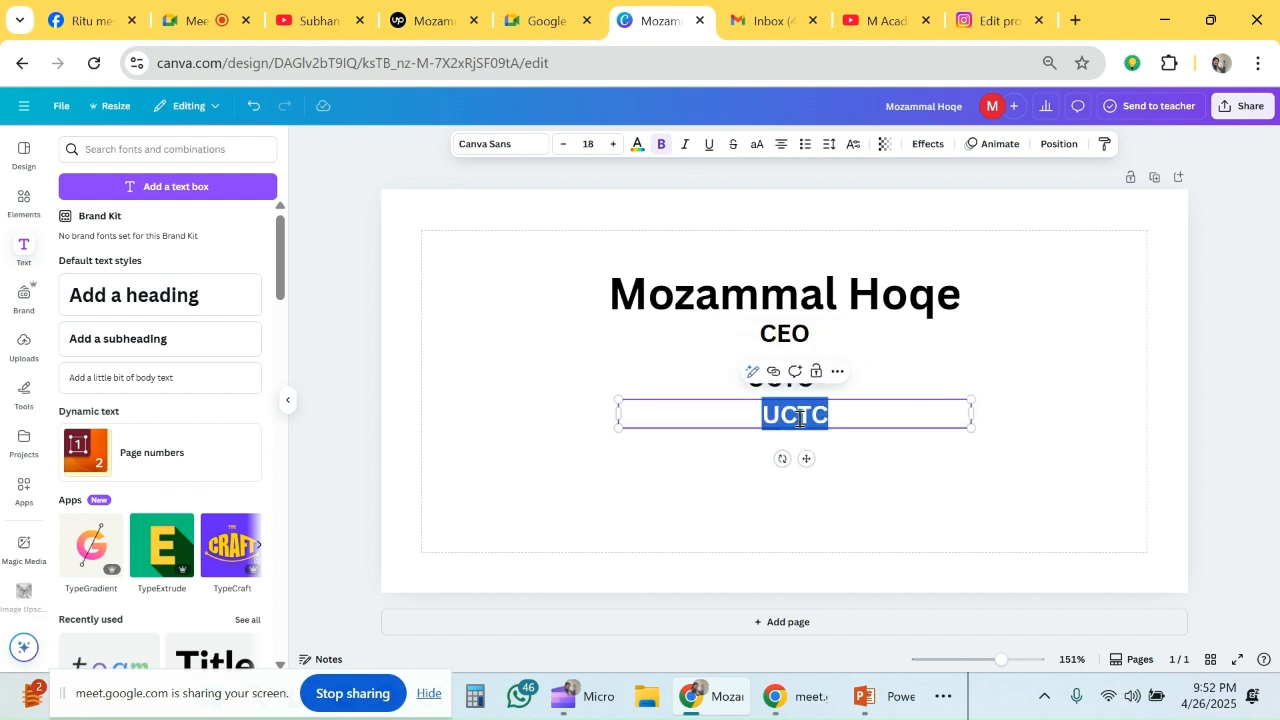
pyautogui.write('Trisha')
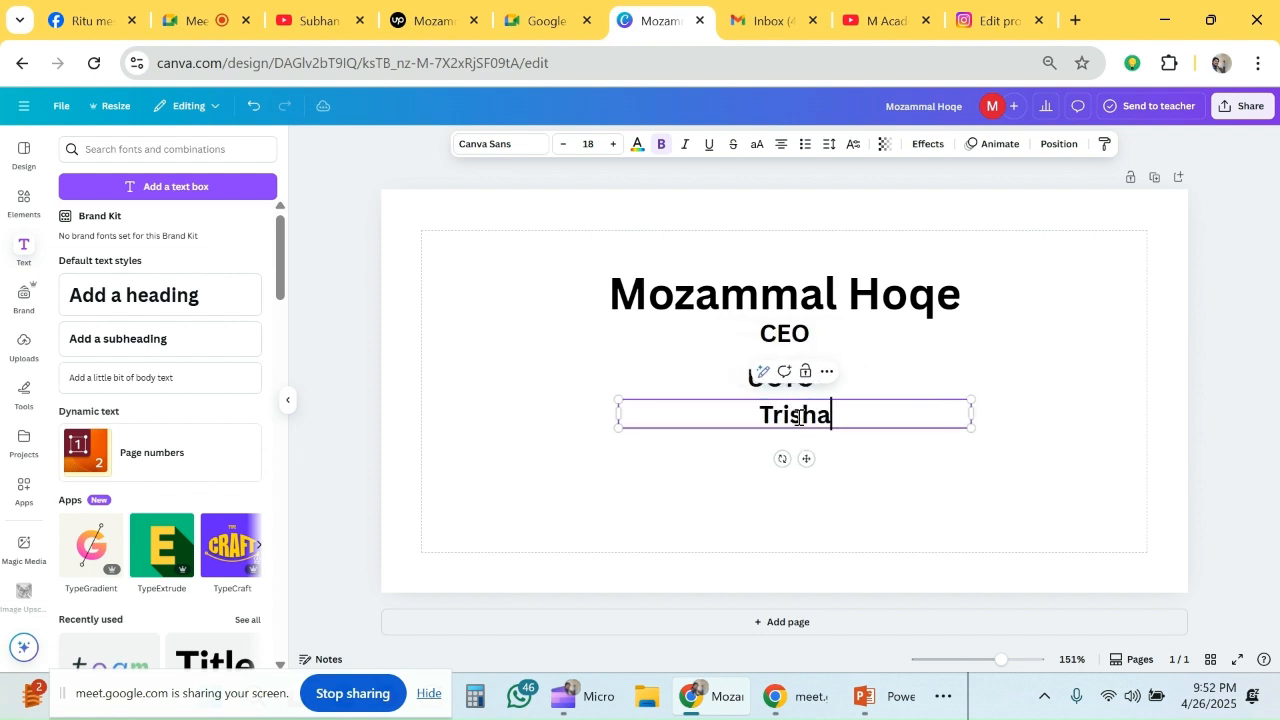
pyautogui.write('l,m')
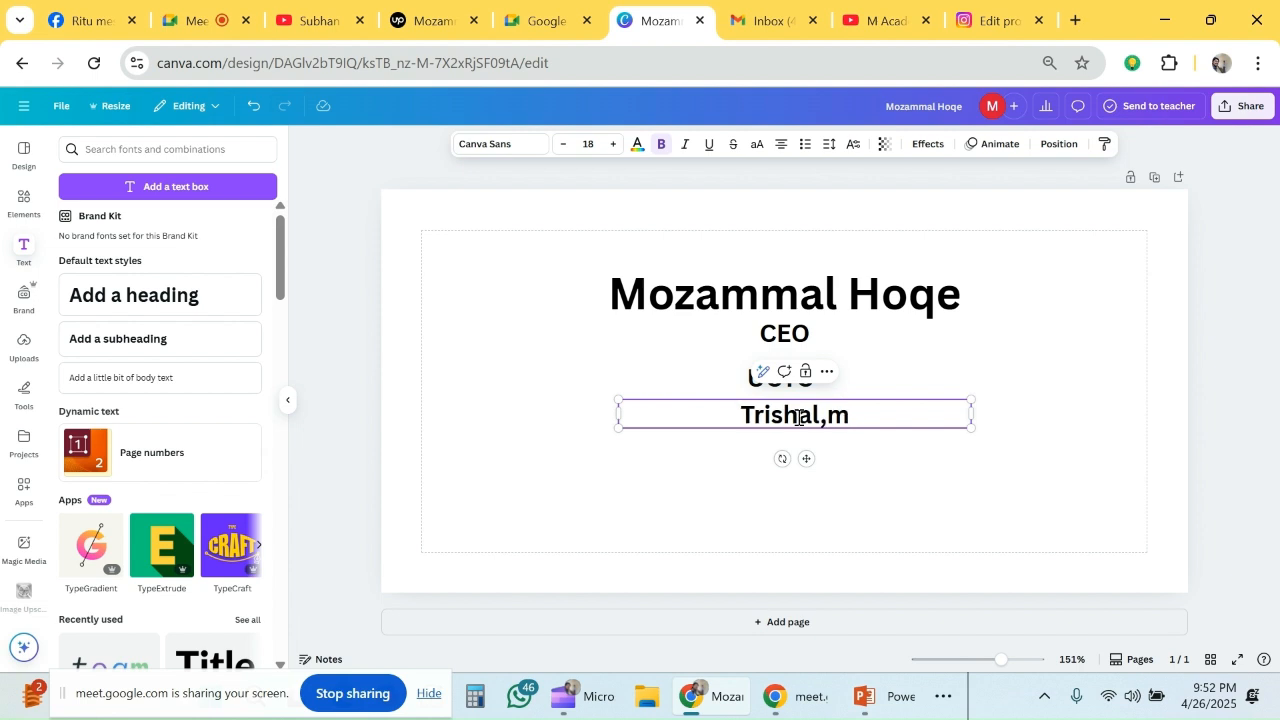
pyautogui.press('BackSpace')
pyautogui.write('Mymn')
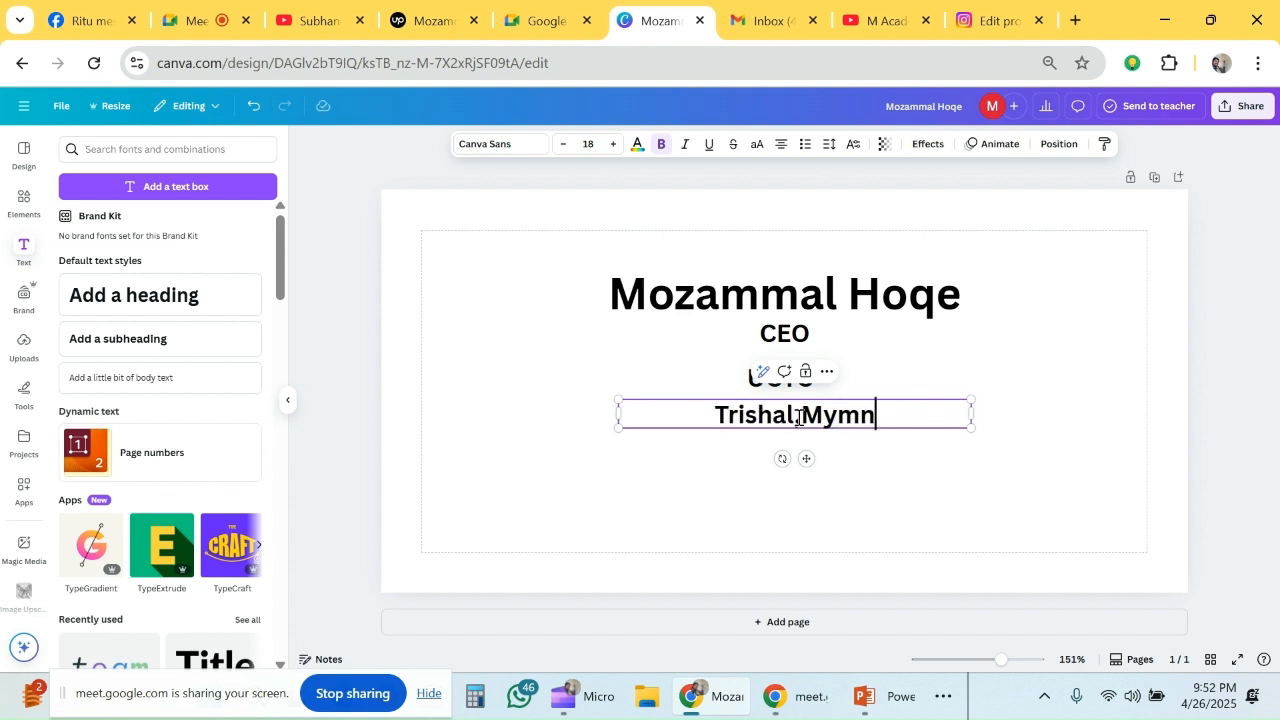
pyautogui.press('BackSpace')
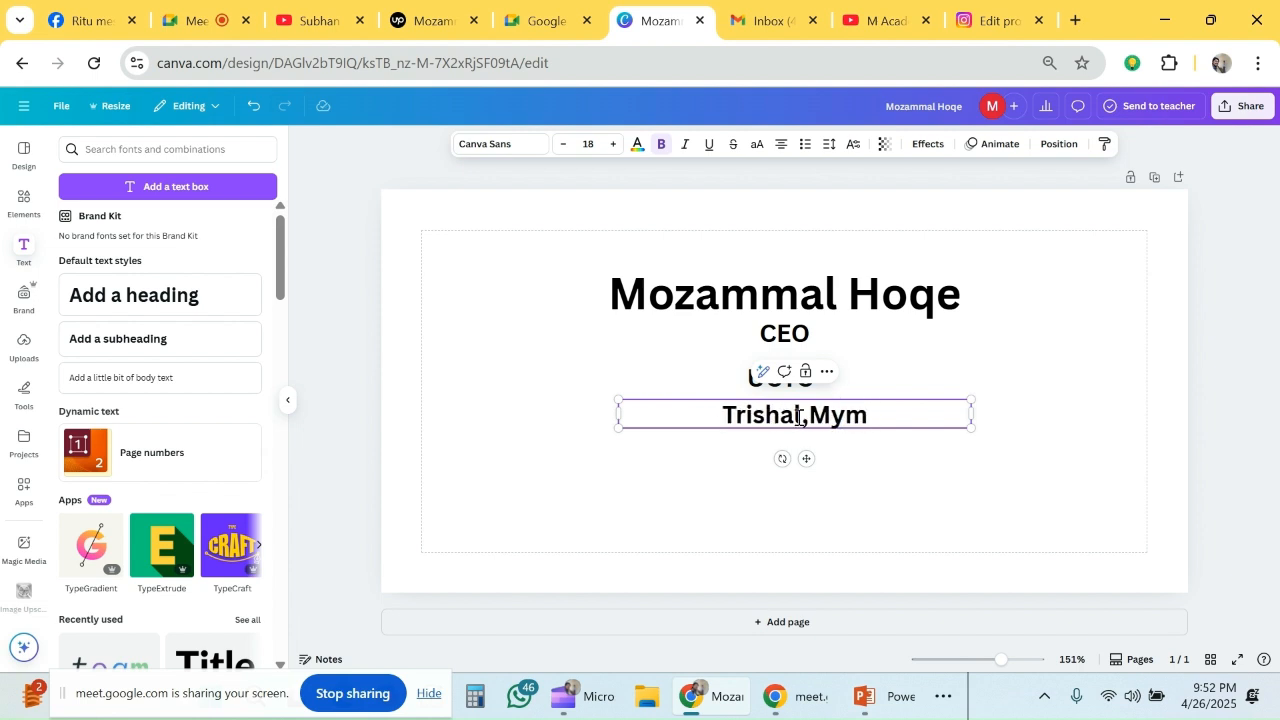
pyautogui.write('ensingh')
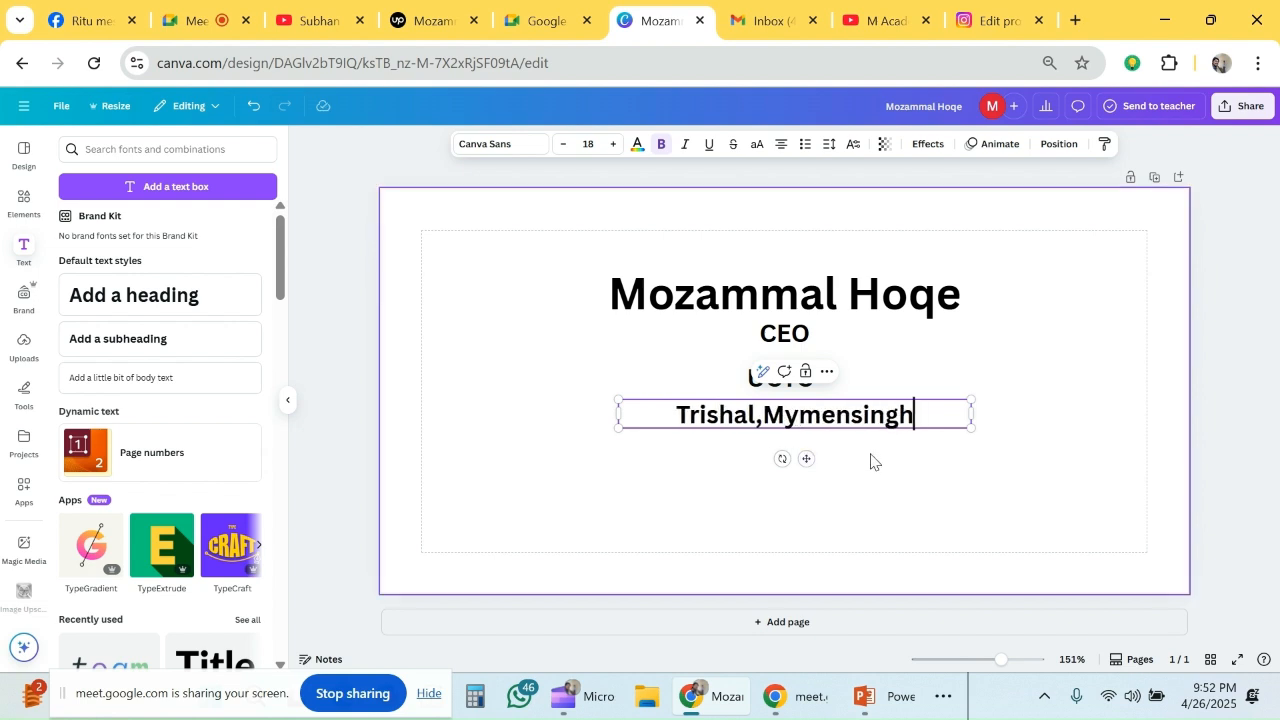
pyautogui.click(929, 457)
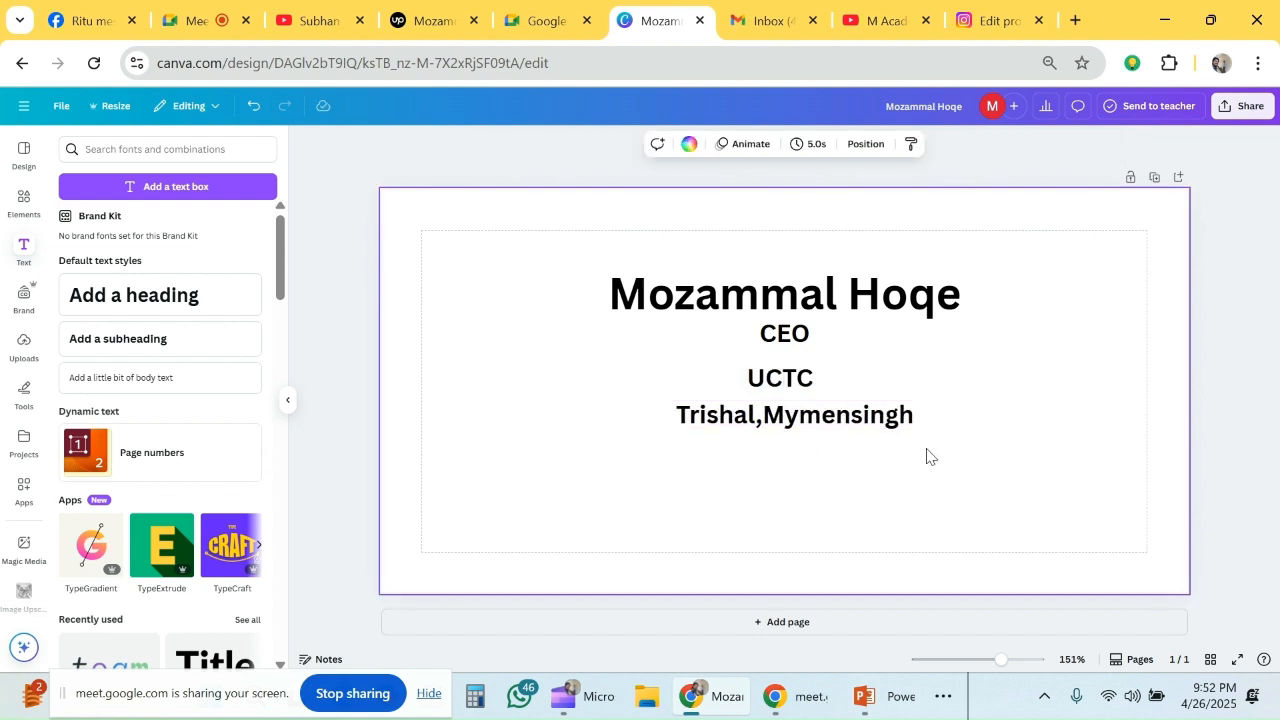
# - Duplicate the address line, place the copy below it, and replace its text with the owner's e-mail address
pyautogui.click(860, 415)
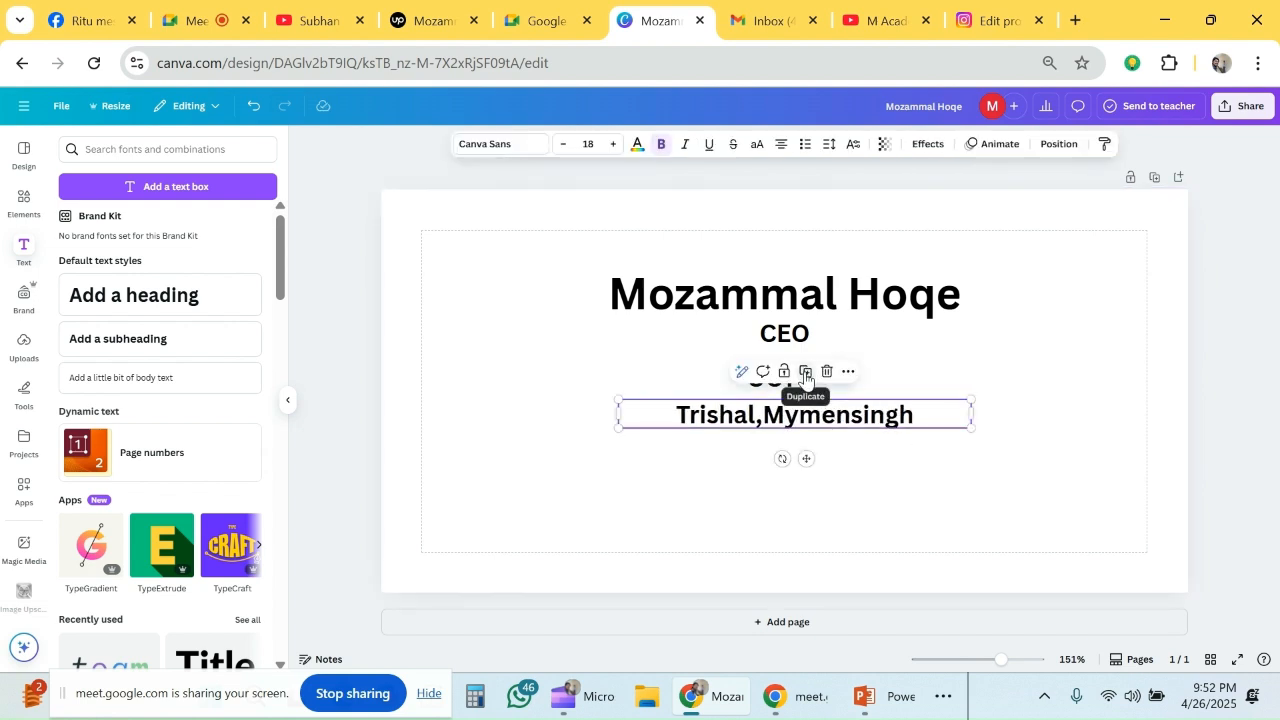
pyautogui.click(806, 373)
pyautogui.moveTo(804, 433); pyautogui.dragTo(780, 476)
pyautogui.doubleClick(778, 475)
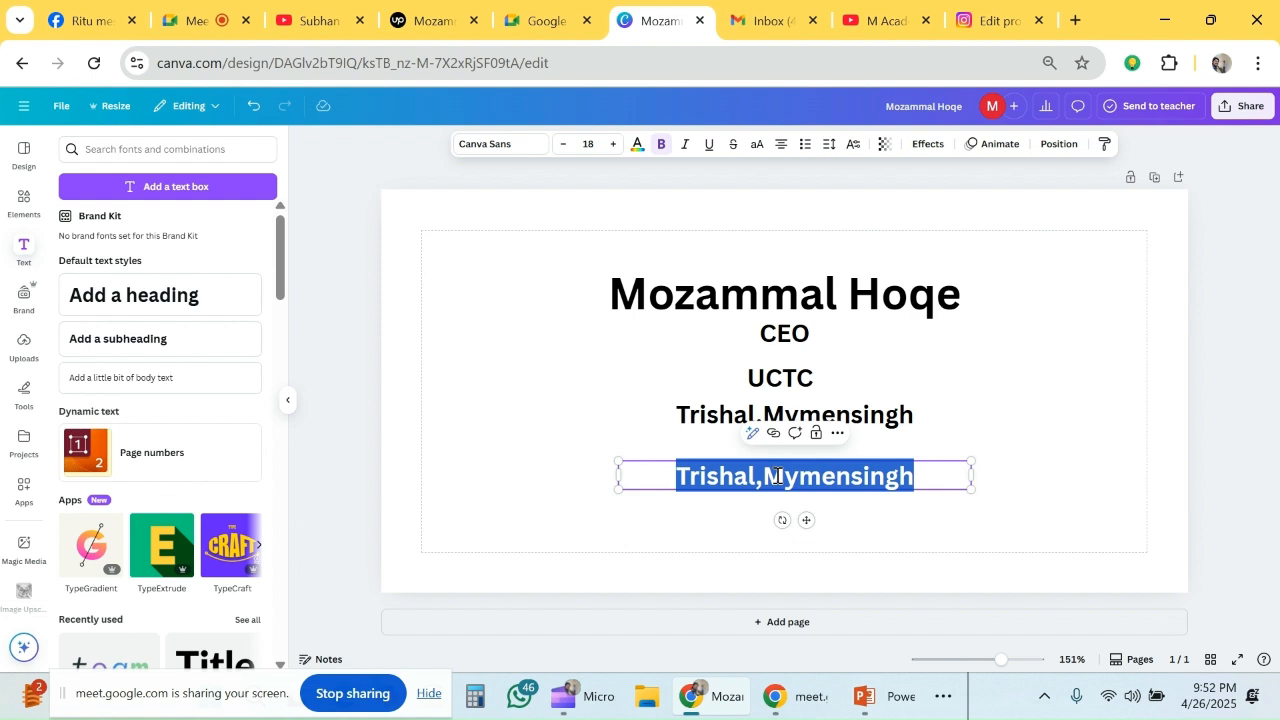
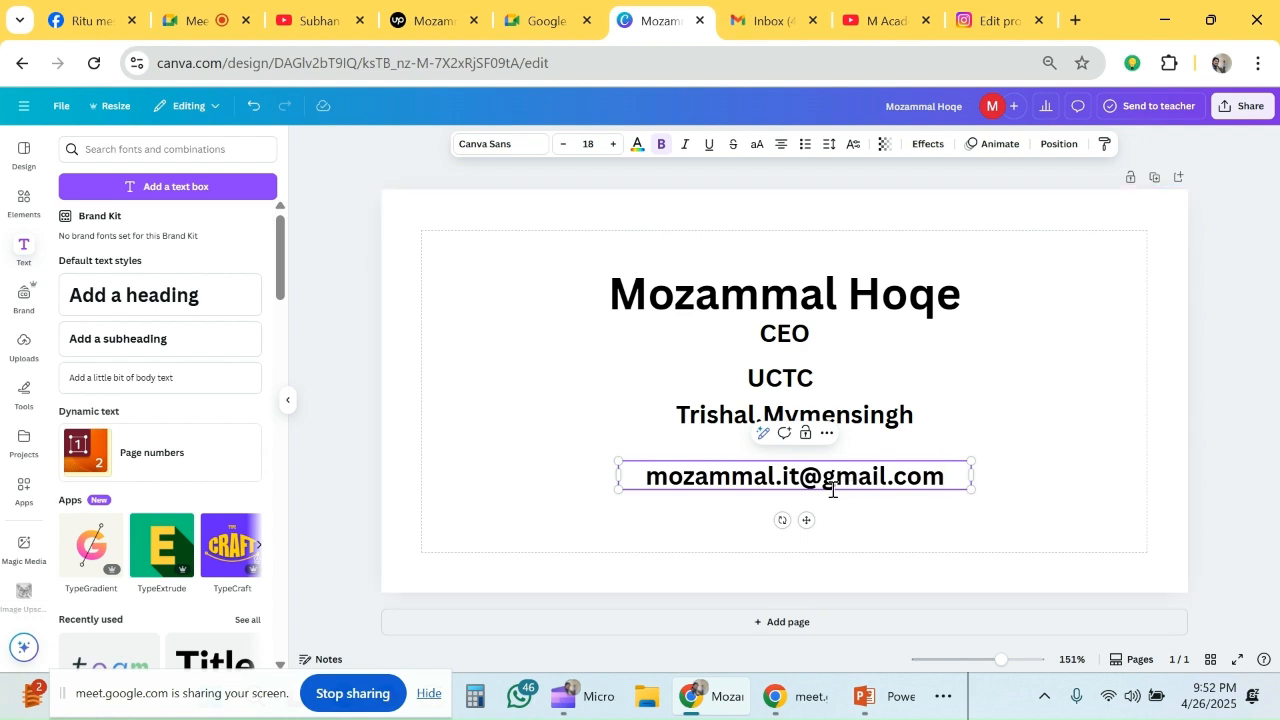
pyautogui.click(1044, 428)
# - Duplicate the e-mail line, place the copy below it, and replace its text with the owner's phone number
pyautogui.click(829, 475)
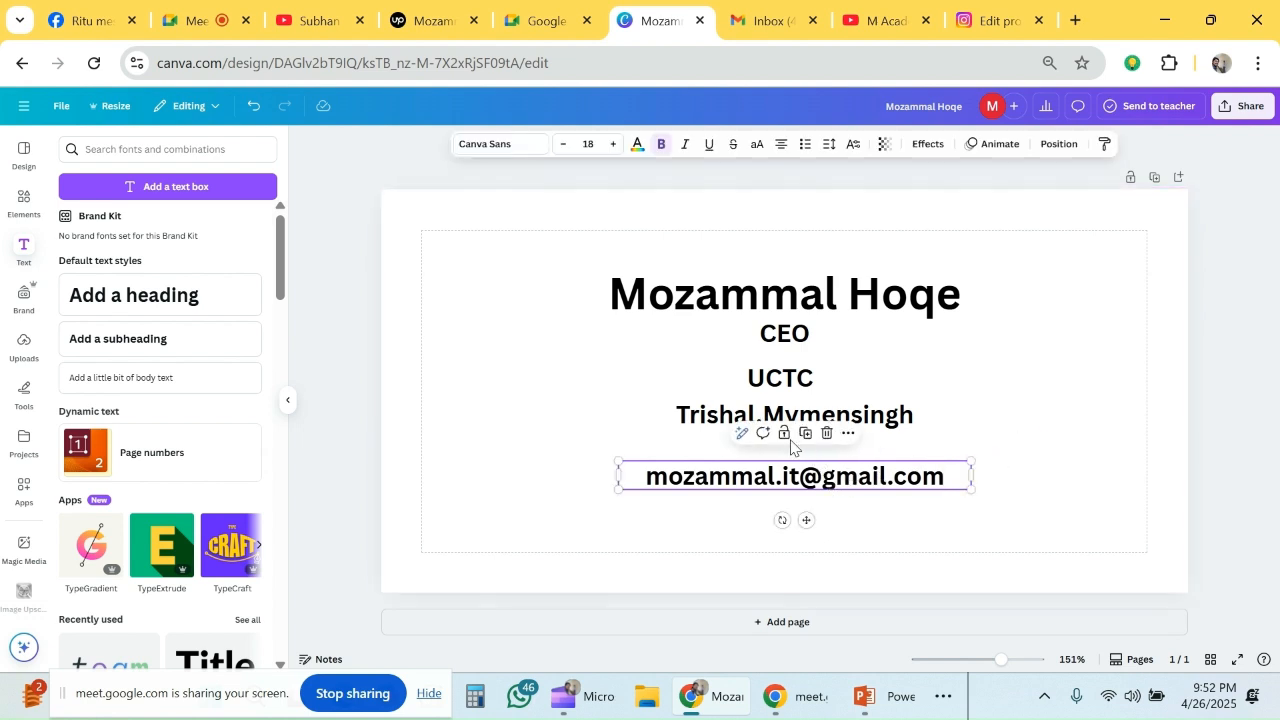
pyautogui.click(808, 435)
pyautogui.moveTo(820, 492); pyautogui.dragTo(812, 520)
pyautogui.doubleClick(810, 520)
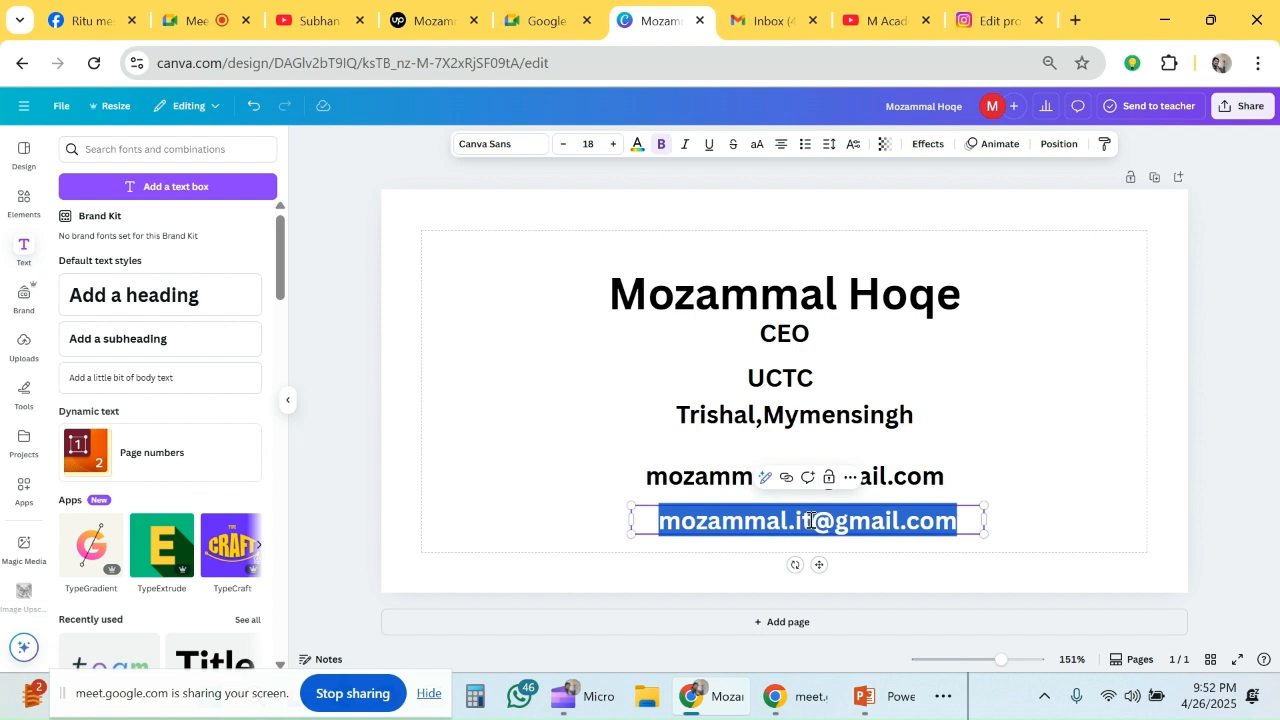
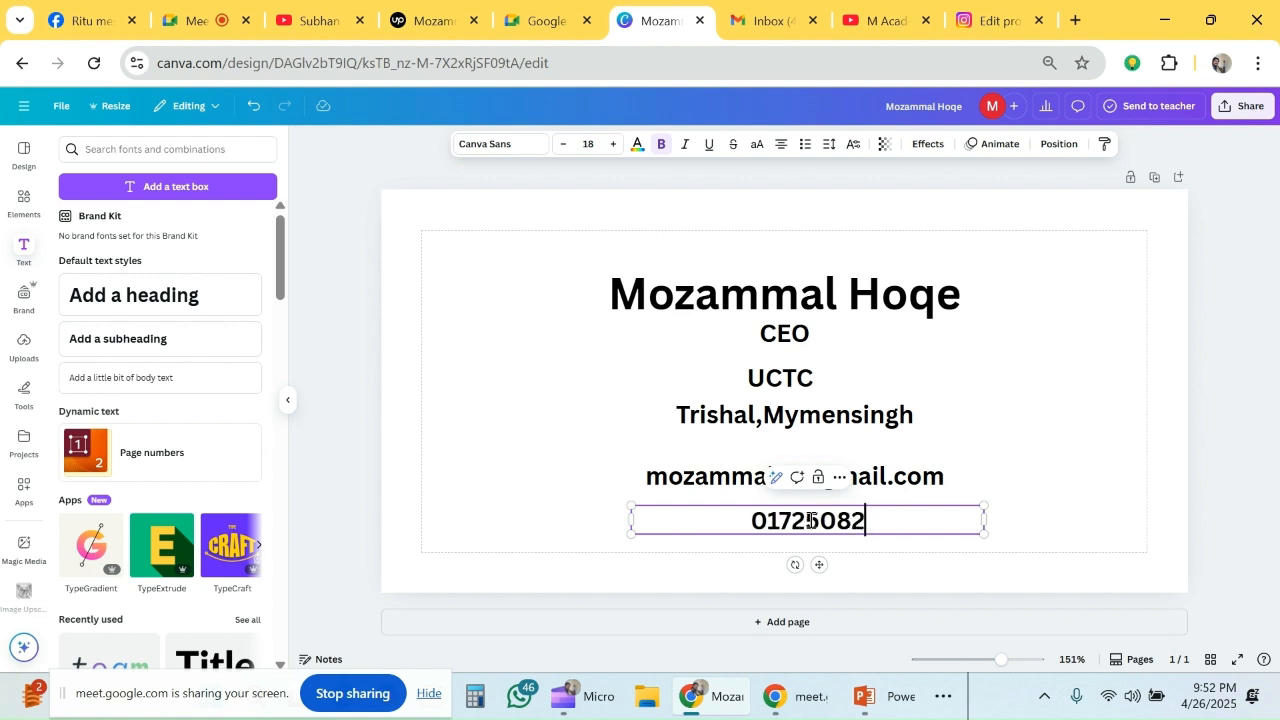
pyautogui.click(1030, 500)
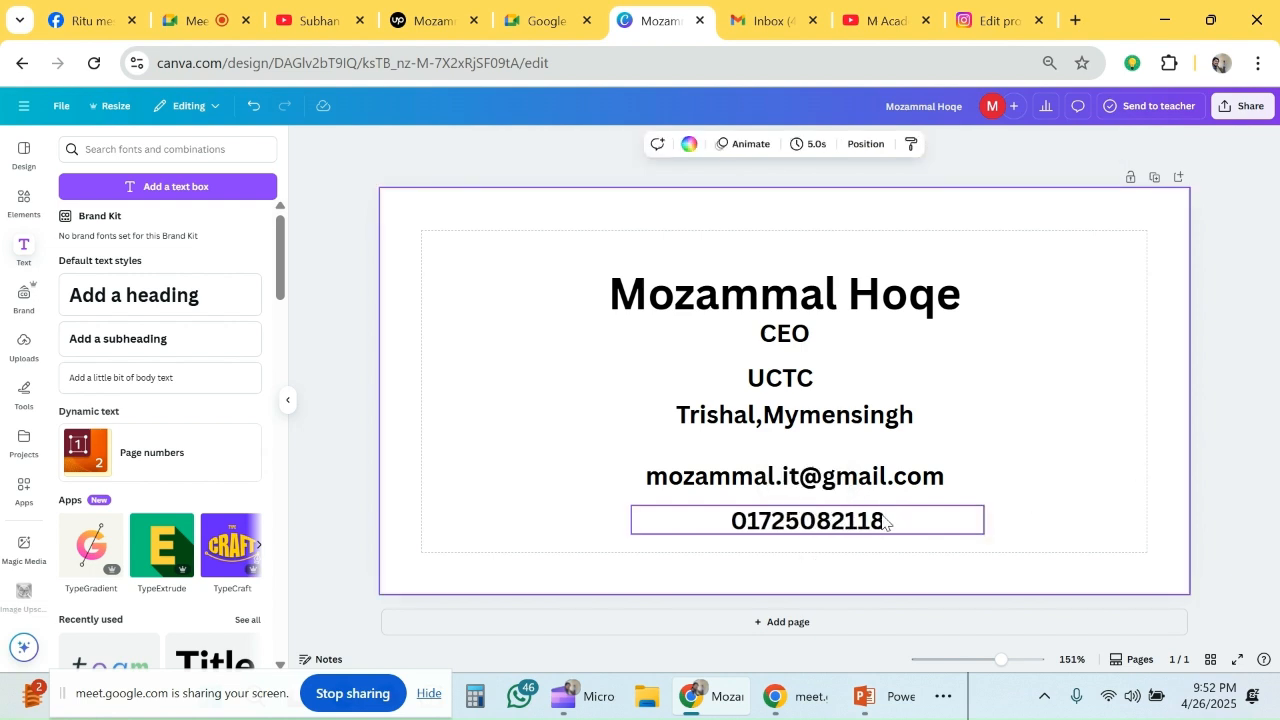
# - Duplicate the phone number line, place the copy directly below it, and replace its text with the owner's personal website address
pyautogui.click(815, 518)
pyautogui.hotkey('ctrl', 'd')
pyautogui.moveTo(818, 525); pyautogui.dragTo(790, 546)
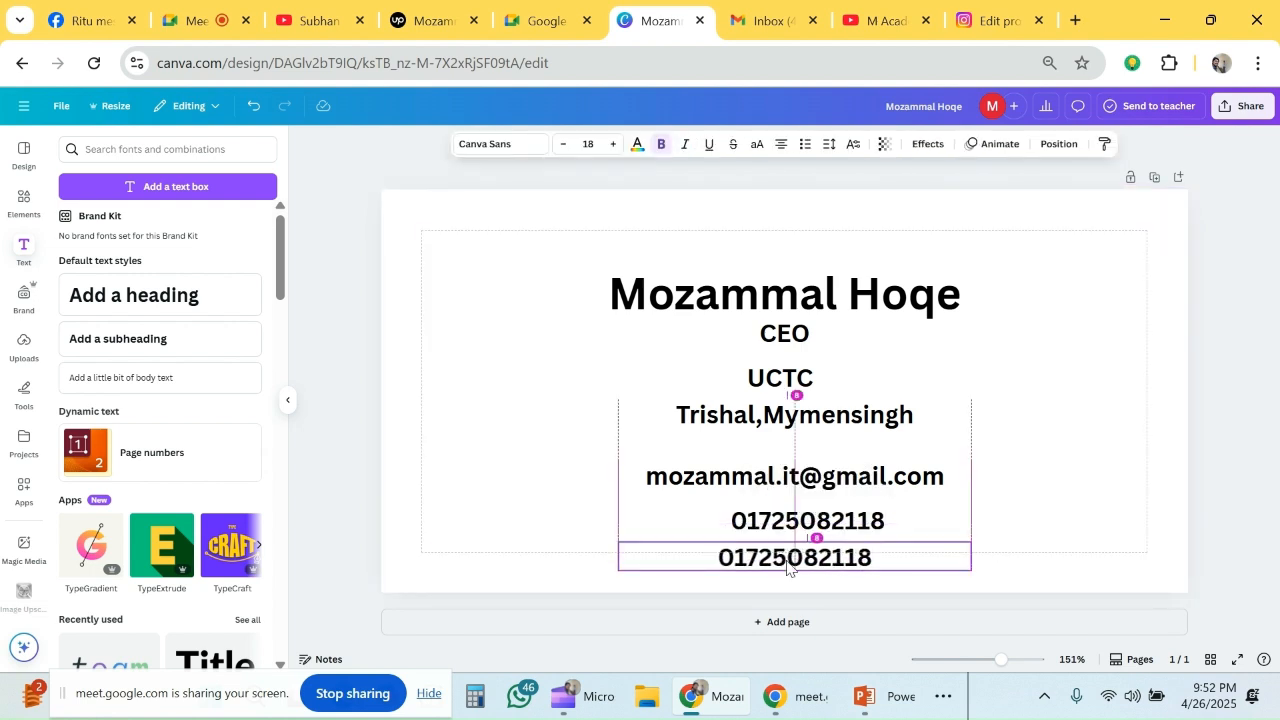
pyautogui.doubleClick(788, 561)
pyautogui.write('www')
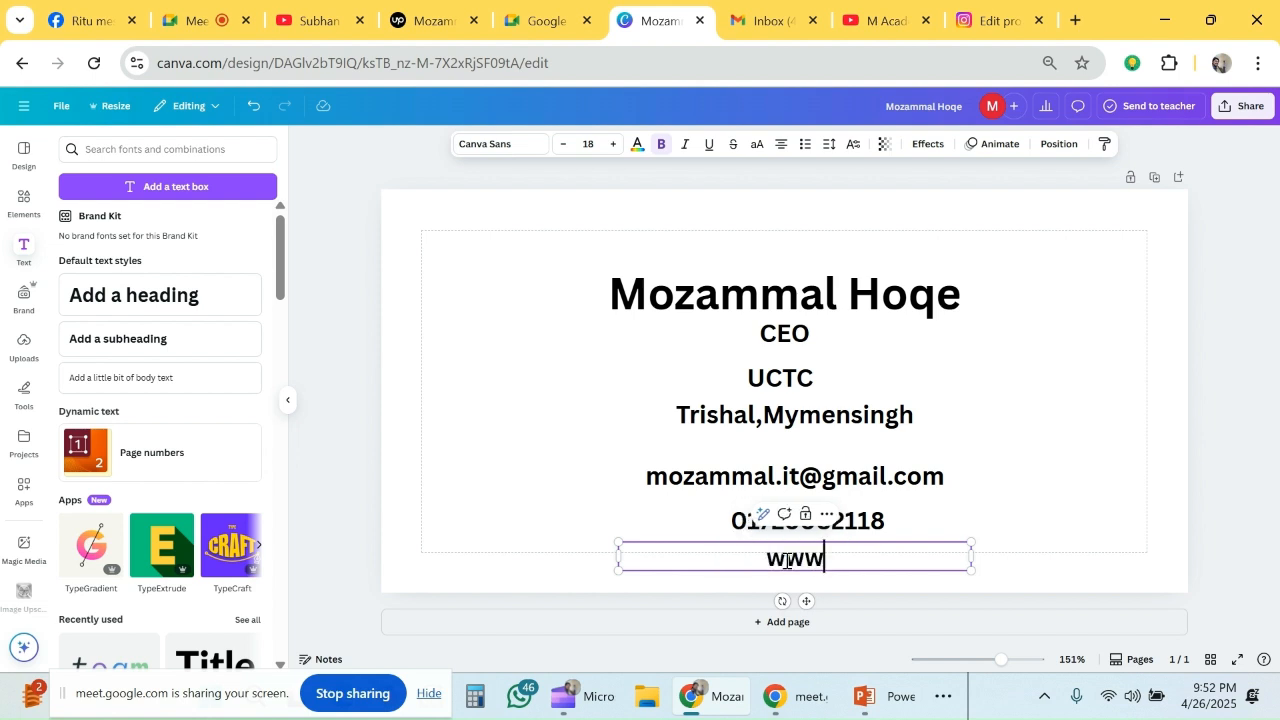
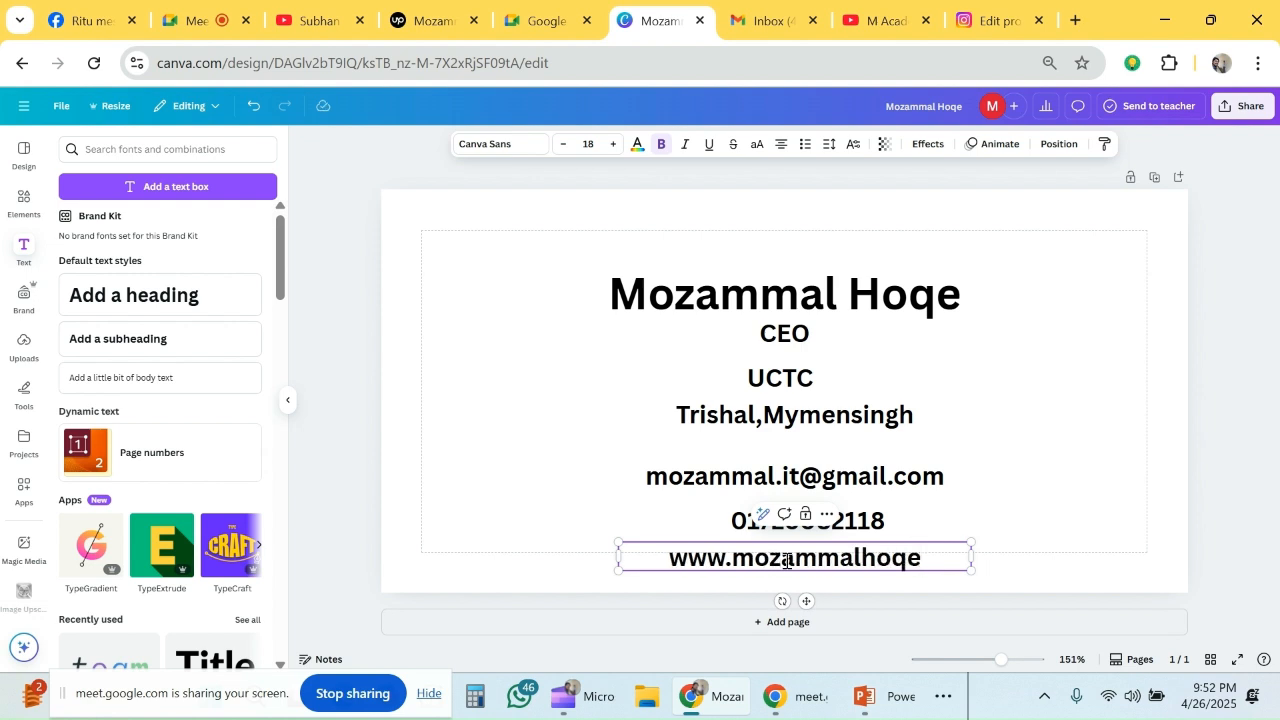
pyautogui.write('.com')
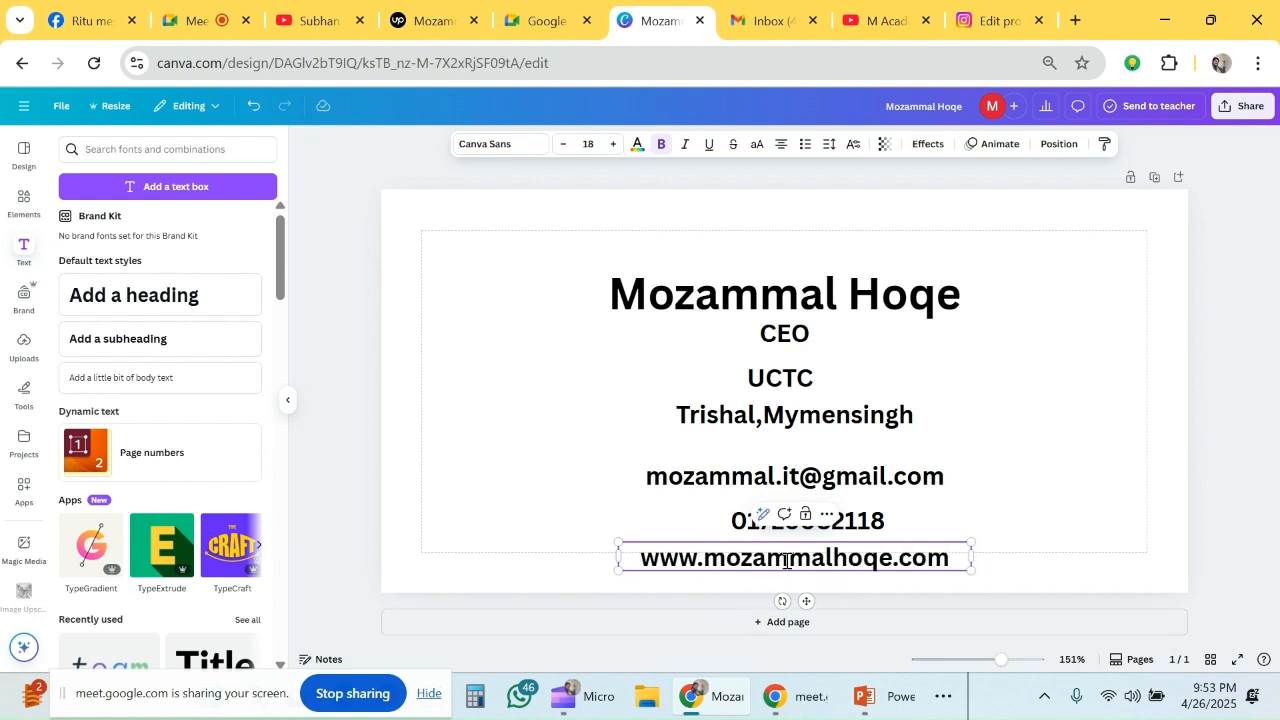
pyautogui.click(980, 410)
# - Shift the CEO line slightly to the right beneath the name heading
pyautogui.click(676, 343)
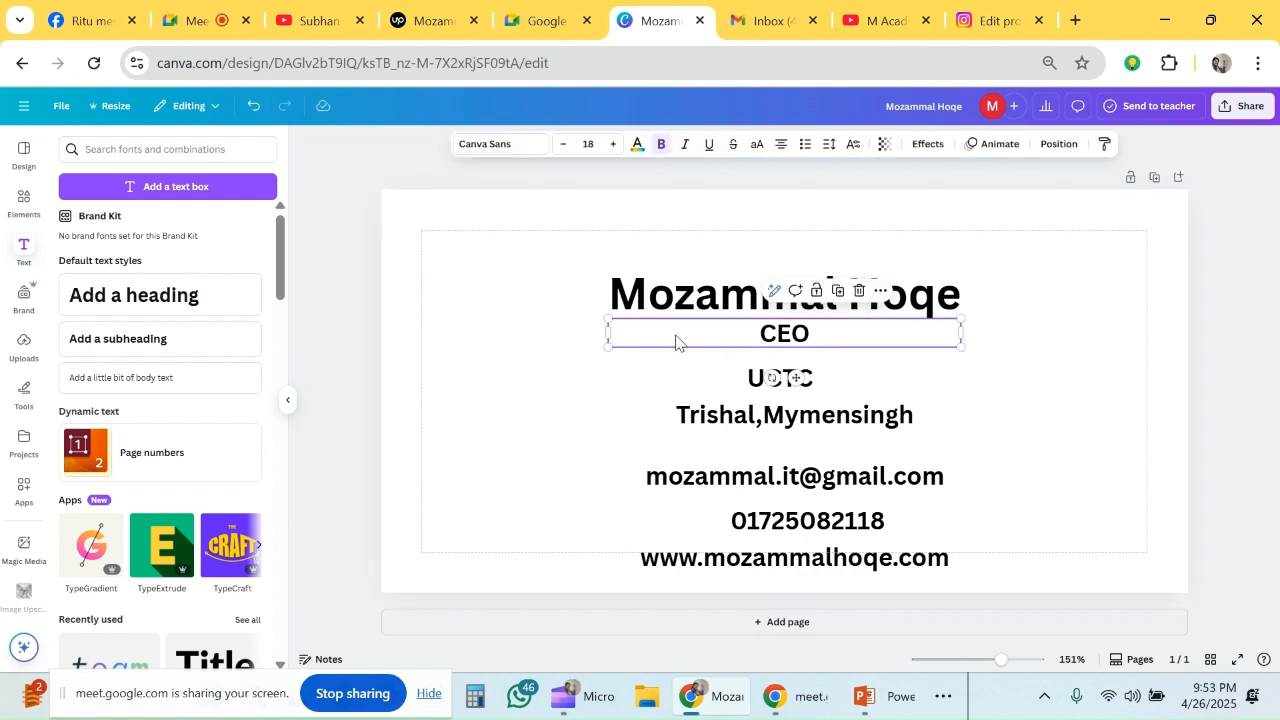
pyautogui.click(988, 380)
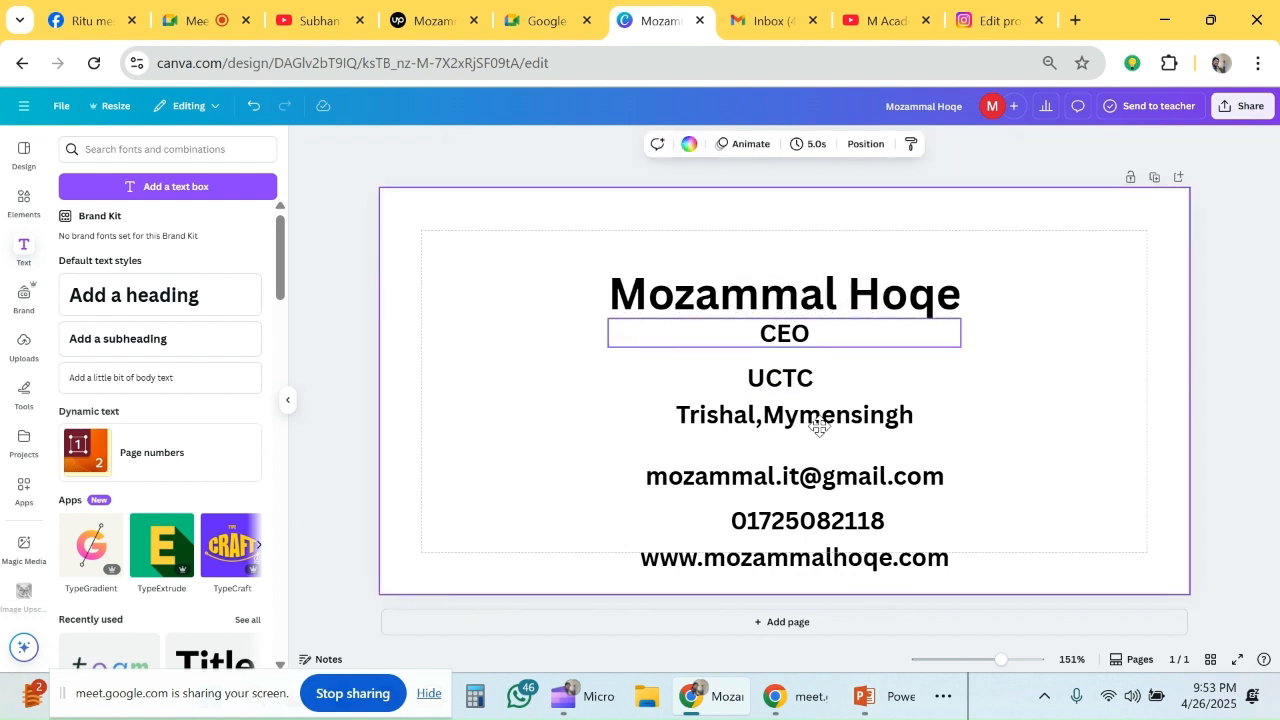
pyautogui.moveTo(640, 345)
pyautogui.mouseDown()
pyautogui.moveTo(845, 462)
pyautogui.moveTo(700, 338)
pyautogui.moveTo(662, 342)
pyautogui.mouseUp()
pyautogui.click(1046, 366)
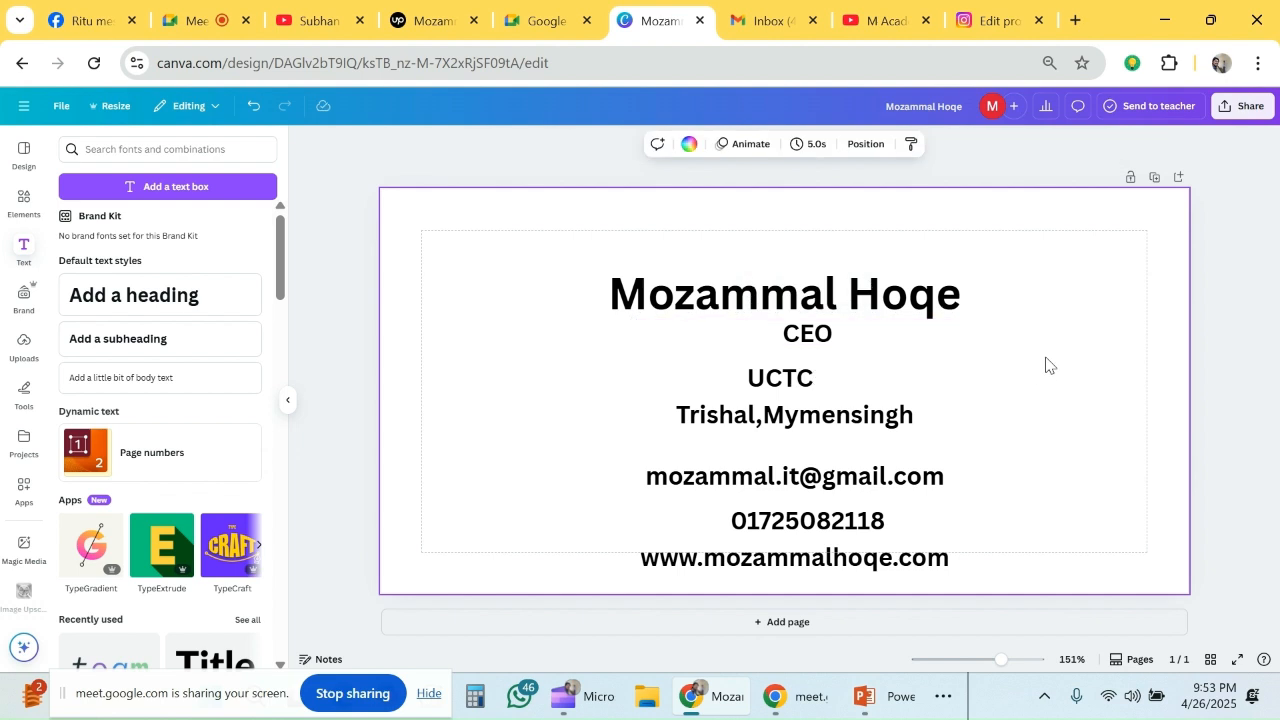
# - Left-align the text of all six lines below the name heading, from CEO to the website address
pyautogui.moveTo(1040, 334); pyautogui.dragTo(690, 562)
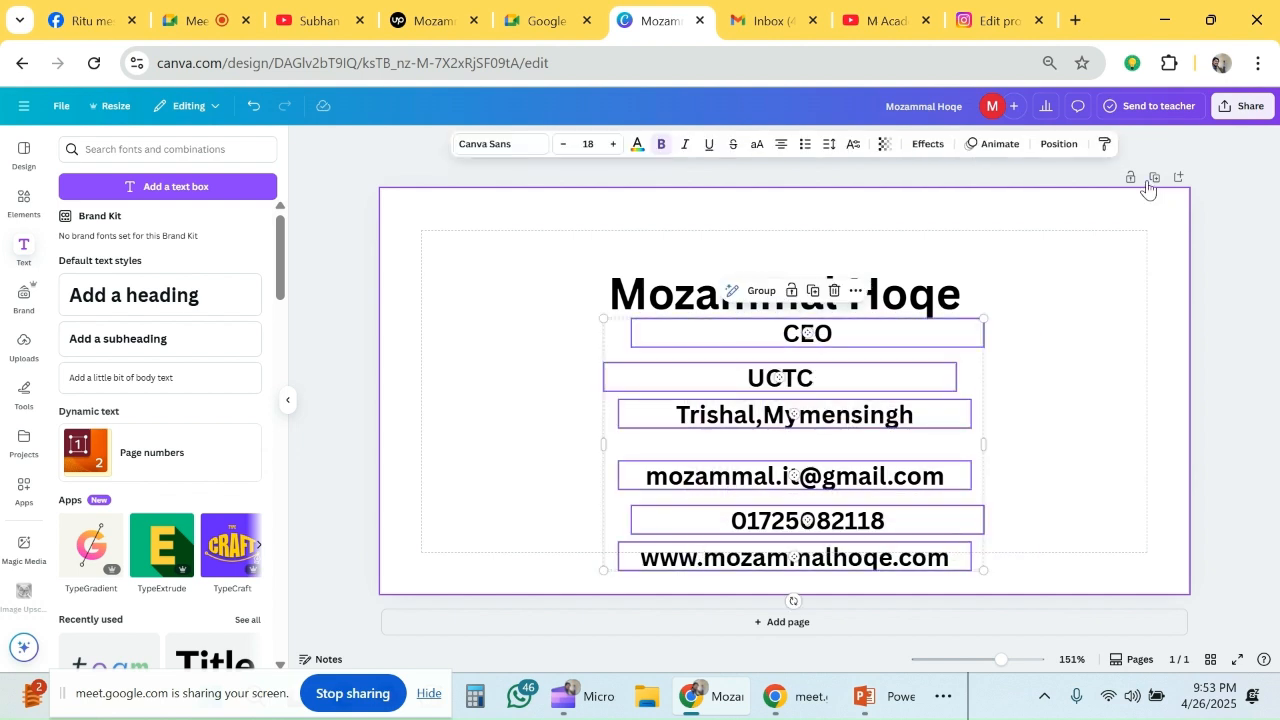
pyautogui.click(782, 150)
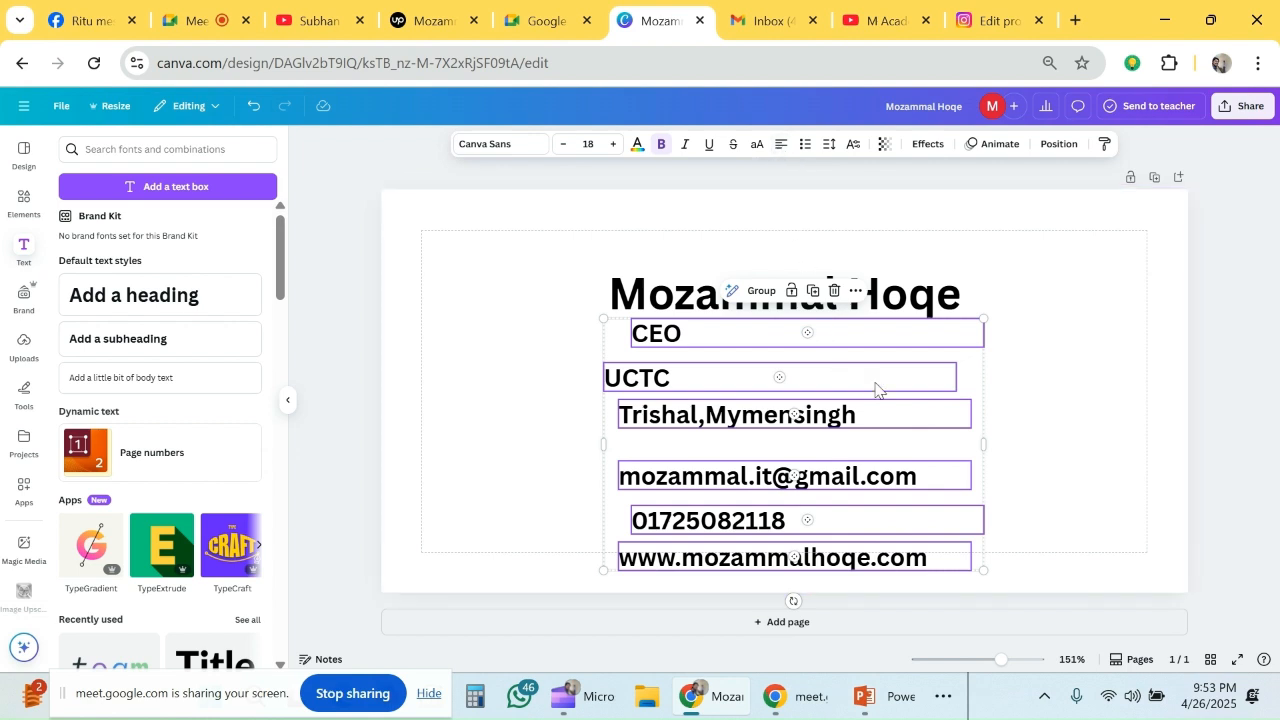
pyautogui.click(1034, 343)
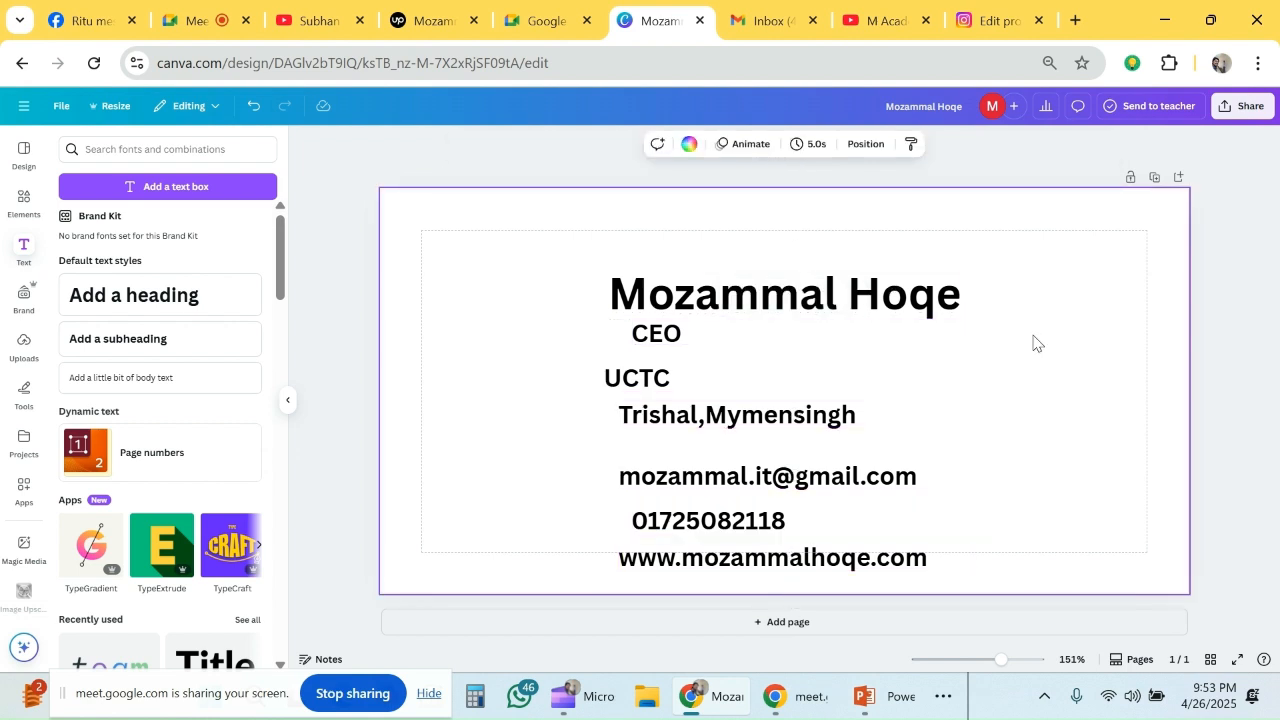
# - Line up the CEO line's left edge with the UCTC line and shift the name heading slightly right and down
pyautogui.moveTo(716, 344); pyautogui.dragTo(688, 351)
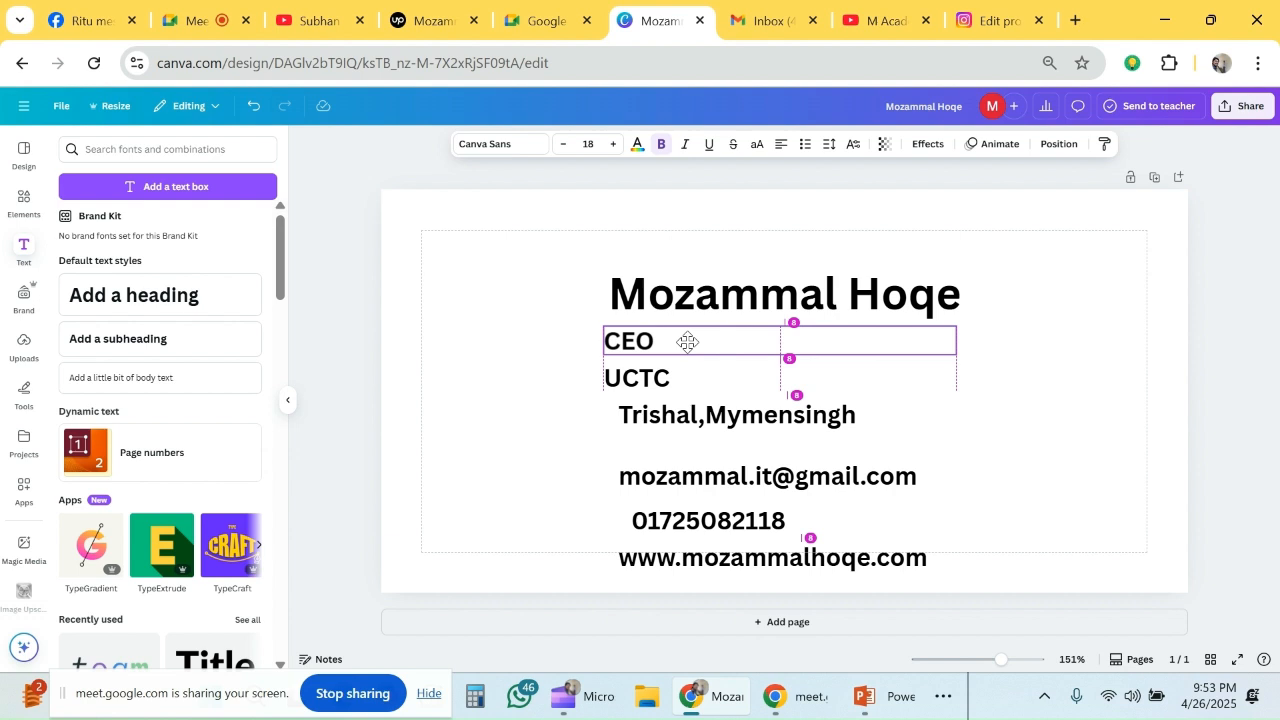
pyautogui.scroll(2, 824, 392)
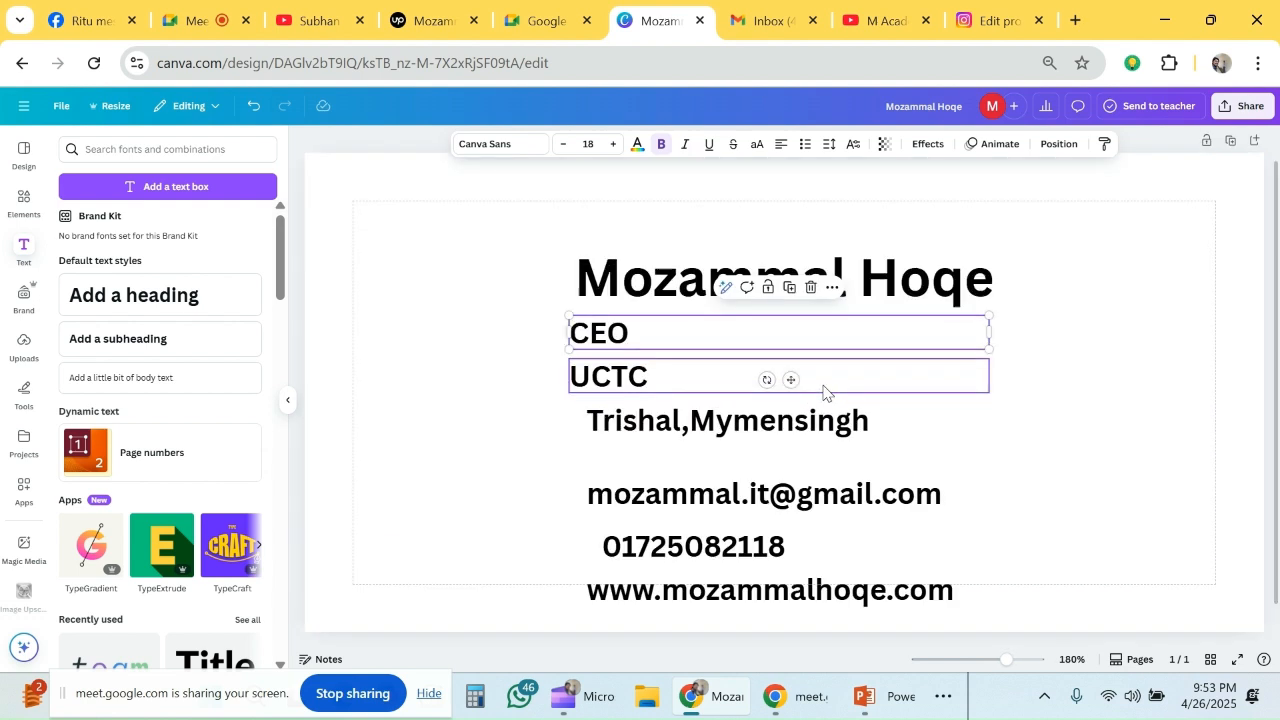
pyautogui.click(1046, 343)
pyautogui.moveTo(866, 290); pyautogui.dragTo(884, 295)
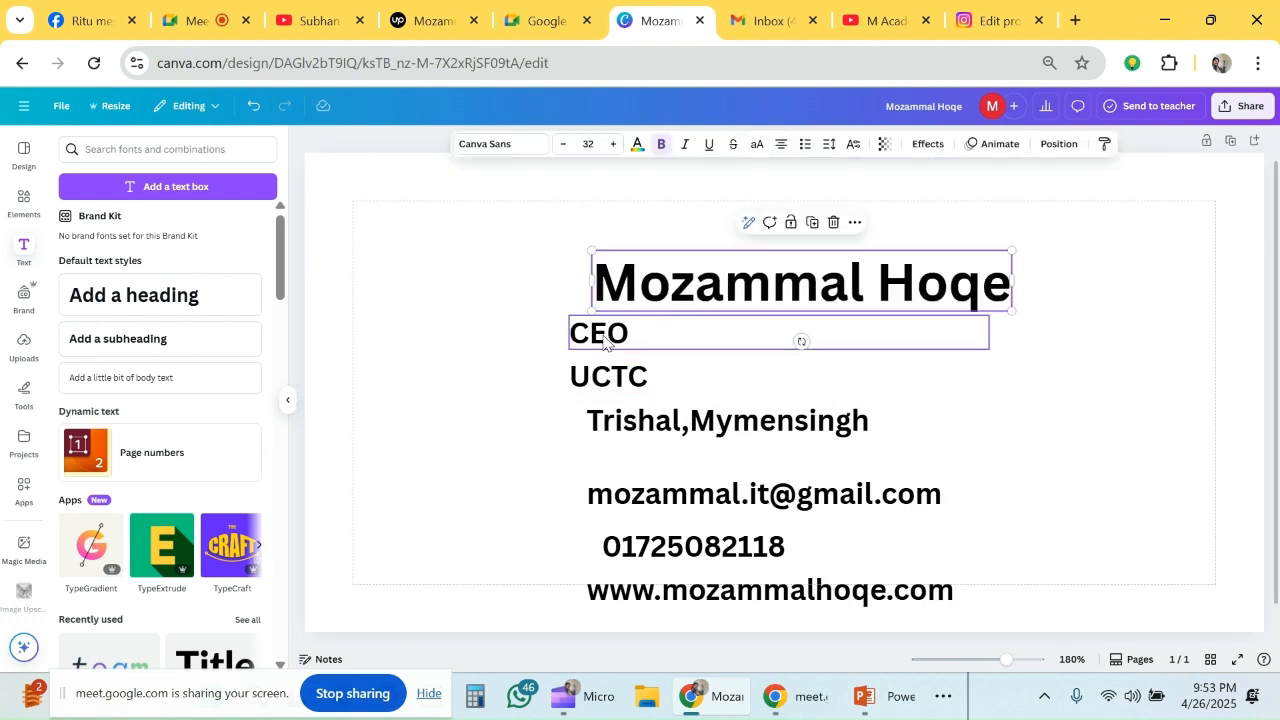
# - Set the CEO text to font size 24 and place it directly under the name heading, aligned with its left edge
pyautogui.click(604, 343)
pyautogui.click(614, 146)
pyautogui.click(614, 146)
pyautogui.click(614, 146)
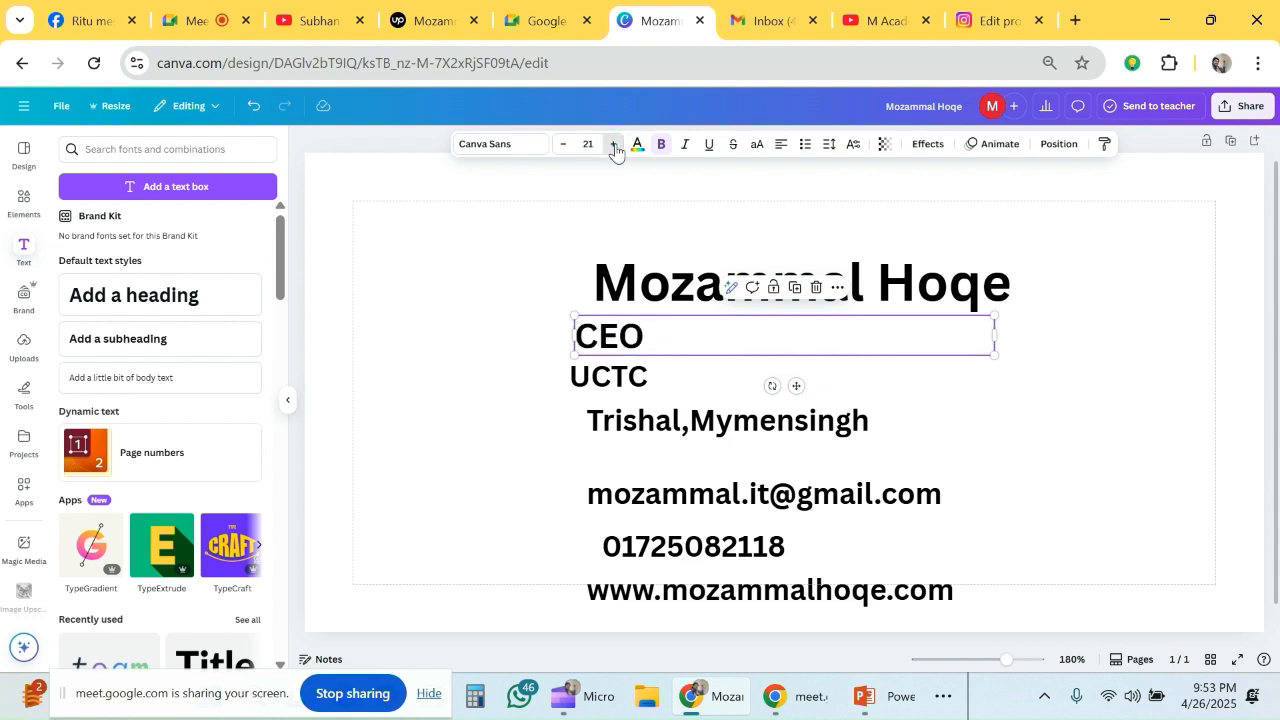
pyautogui.click(614, 146)
pyautogui.click(614, 146)
pyautogui.click(614, 146)
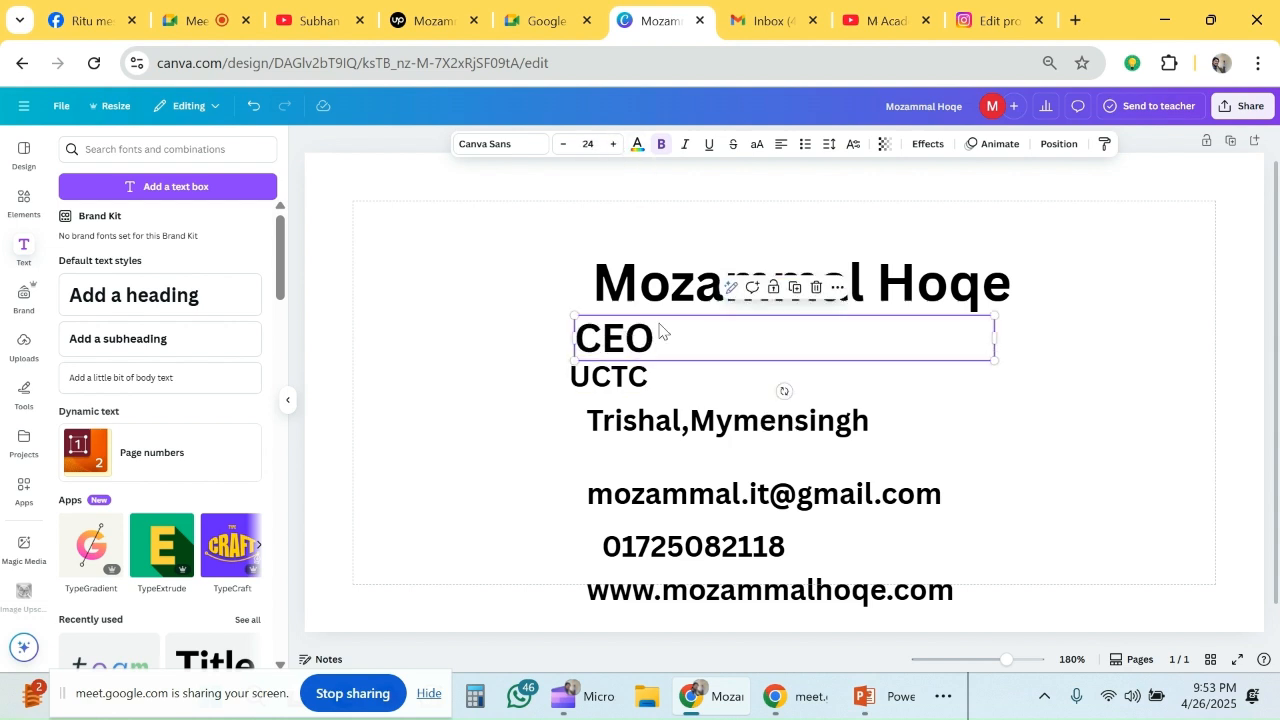
pyautogui.moveTo(660, 331); pyautogui.dragTo(680, 320)
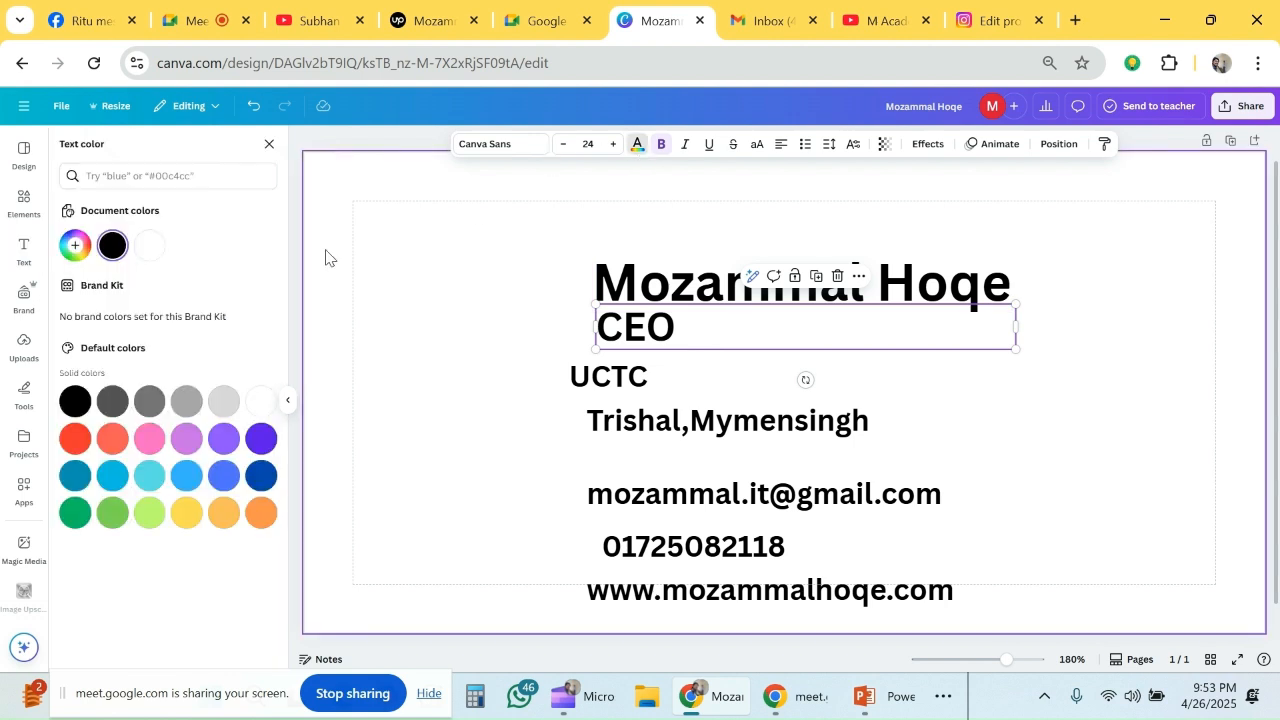
# - Change the CEO text colour to the medium green from the default solid colours
pyautogui.click(148, 515)
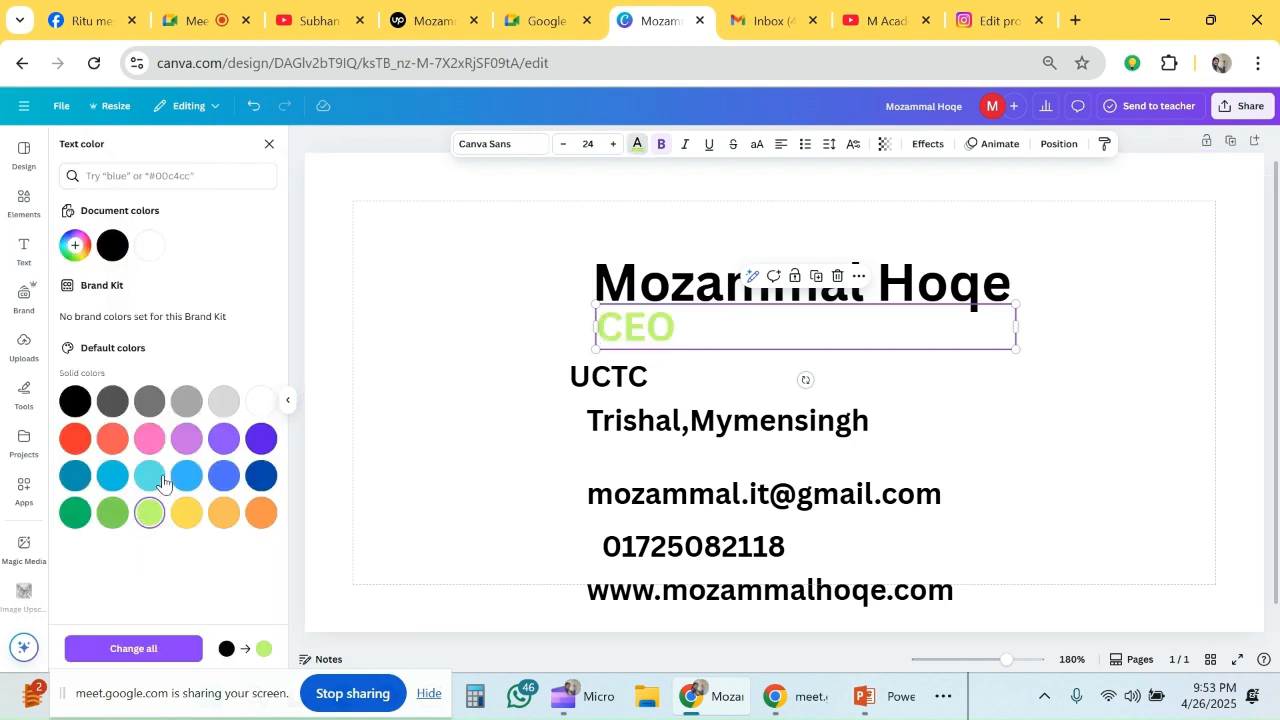
pyautogui.click(112, 514)
pyautogui.click(446, 434)
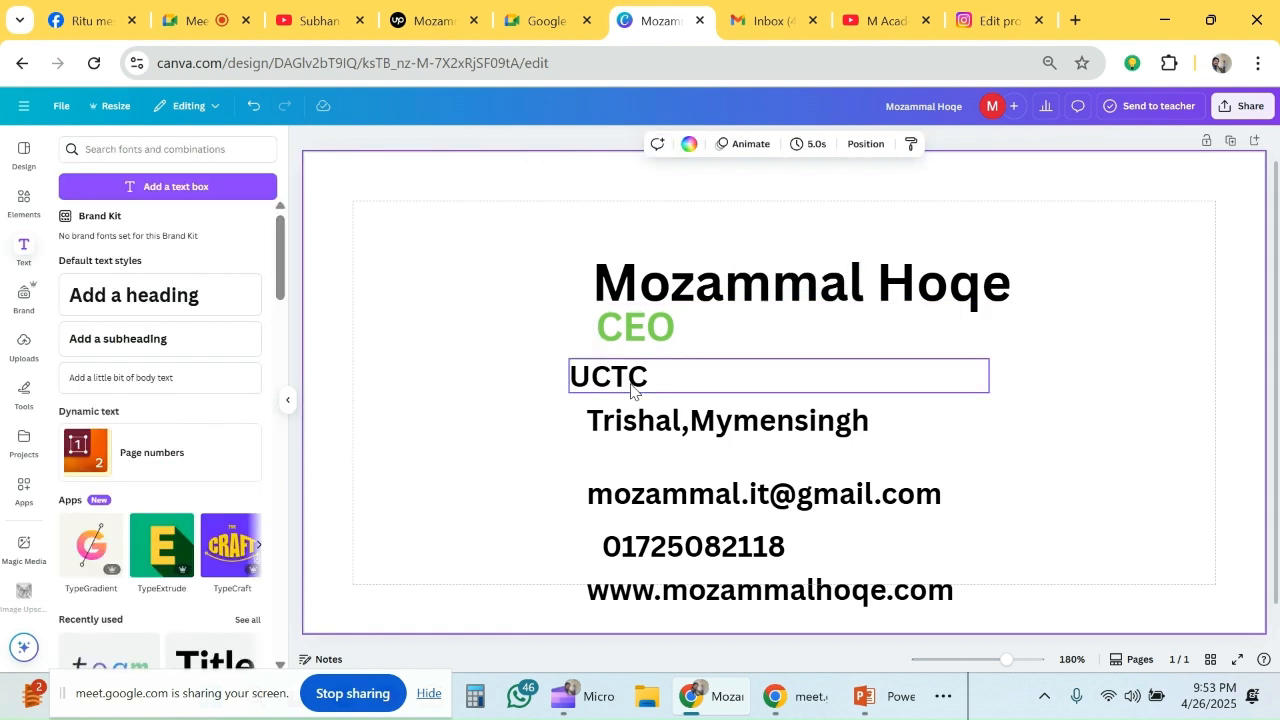
# - Remove the separate address line and append the address after "UCTC," so both share a single line
pyautogui.click(631, 390)
pyautogui.click(637, 425)
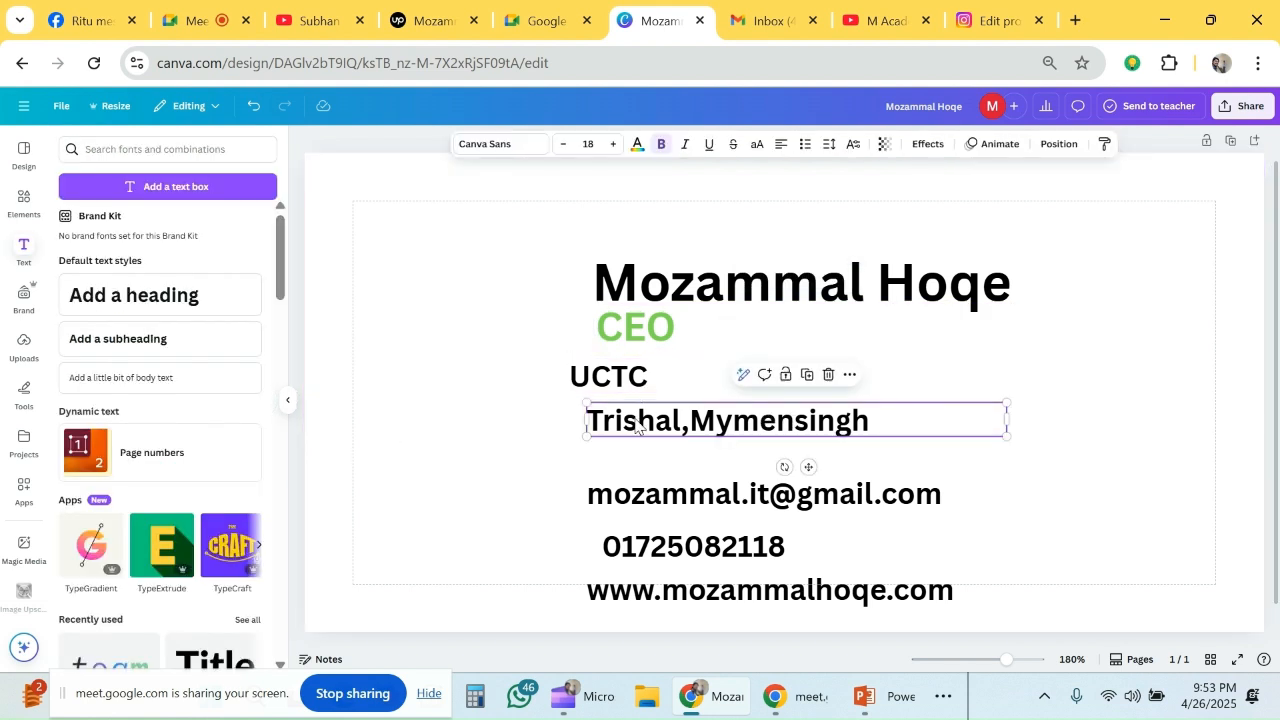
pyautogui.press('Delete')
pyautogui.click(680, 385)
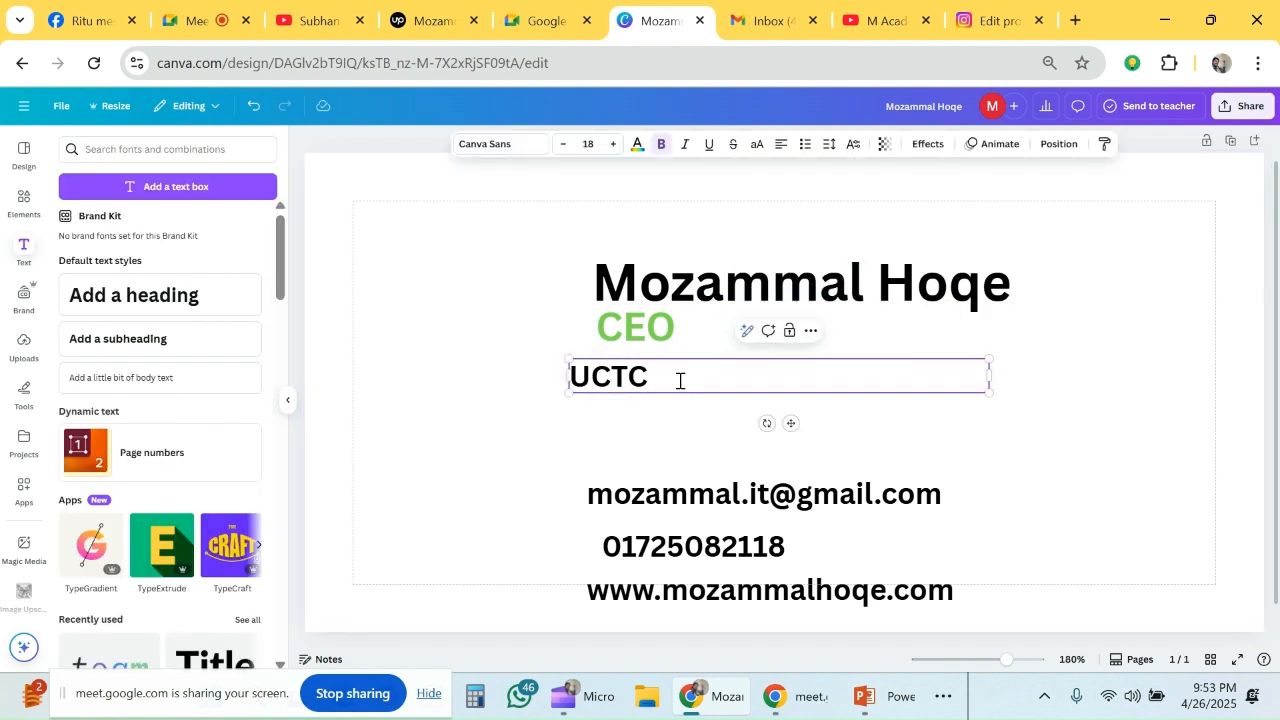
pyautogui.click(680, 381)
pyautogui.write('Trishal,Mymensingh')
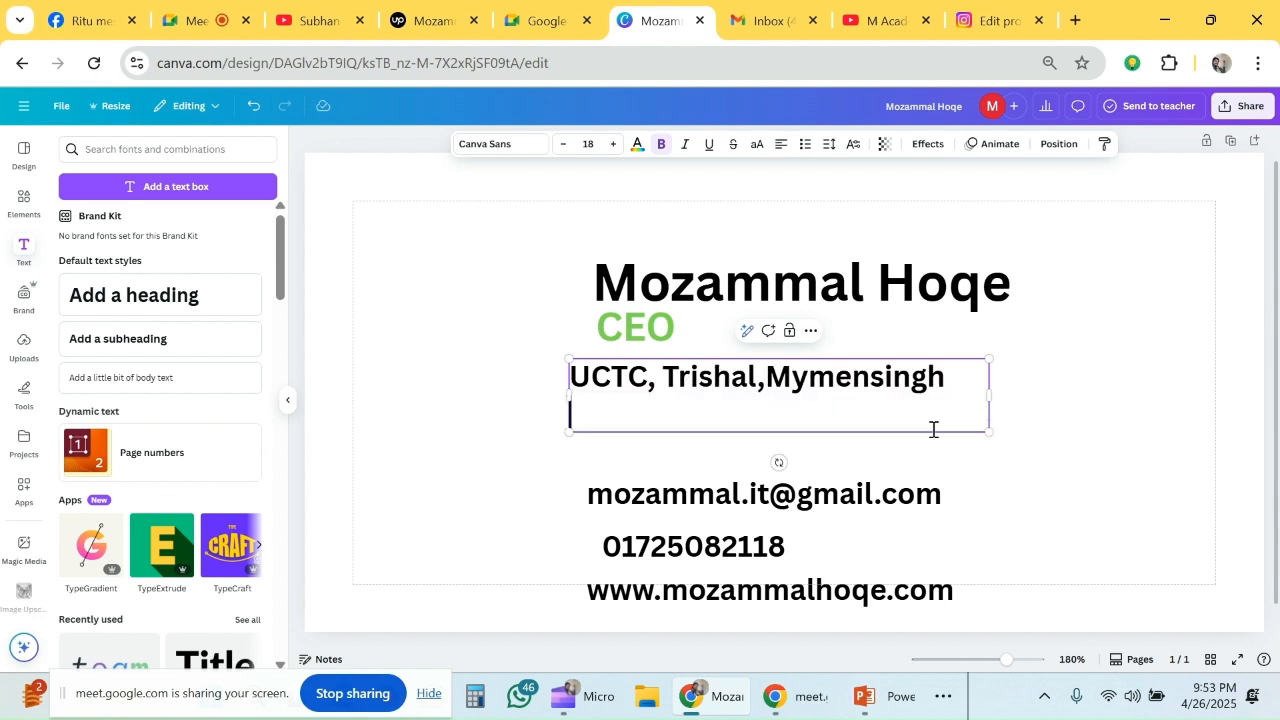
pyautogui.press('BackSpace')
pyautogui.click(1050, 425)
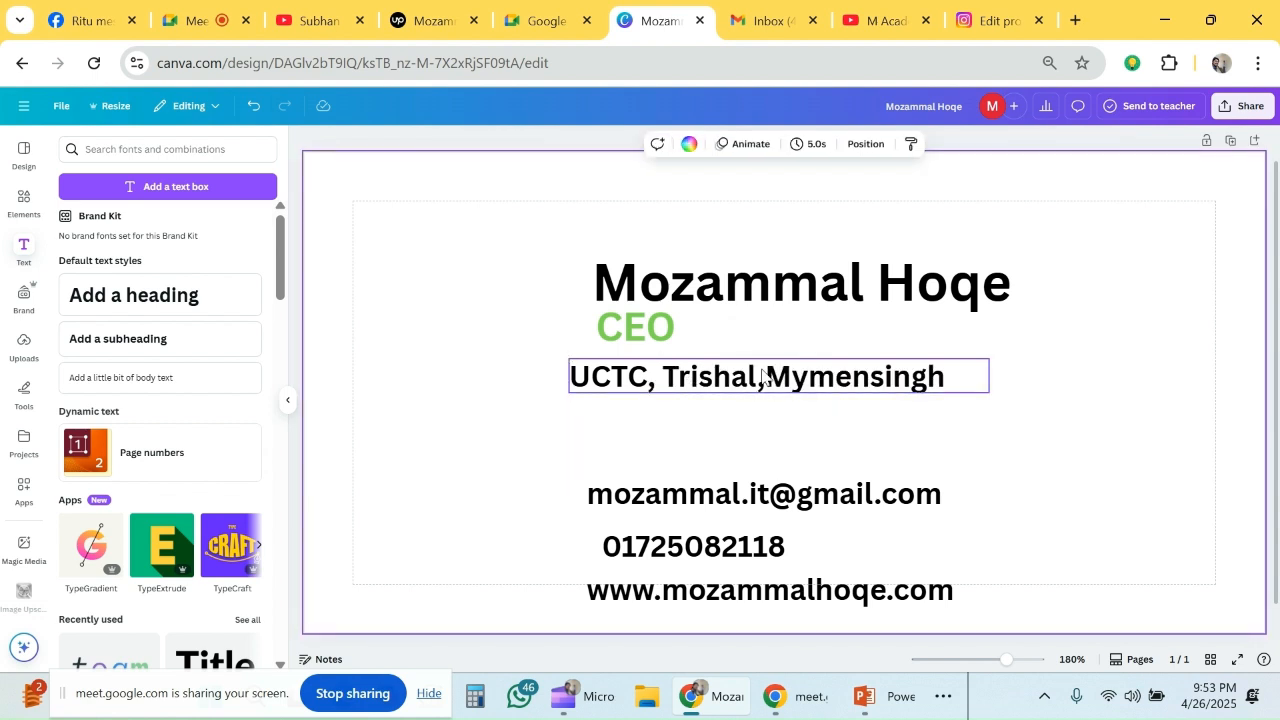
# - Centre-align the CEO text within its text box
pyautogui.click(739, 376)
pyautogui.click(643, 343)
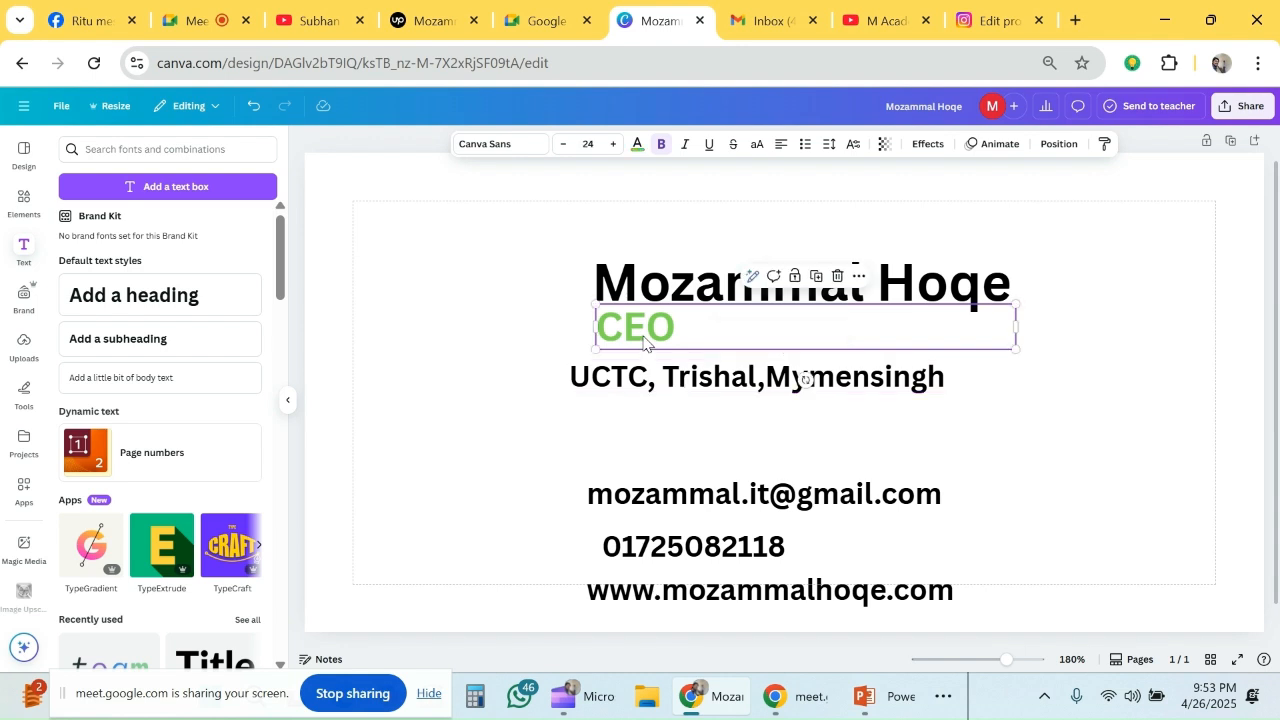
pyautogui.click(781, 144)
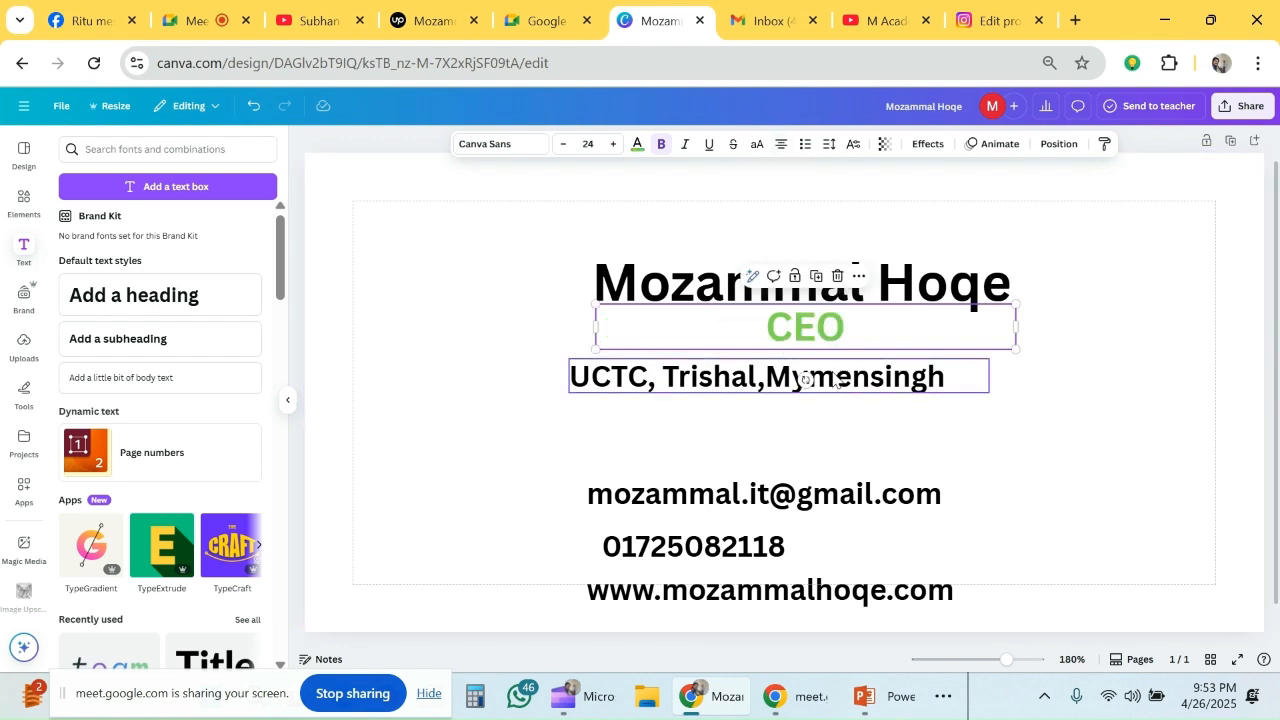
# - Move the UCTC address line closer beneath the CEO text and scale it down to font size 15.2
pyautogui.click(800, 375)
pyautogui.moveTo(812, 370); pyautogui.dragTo(840, 362)
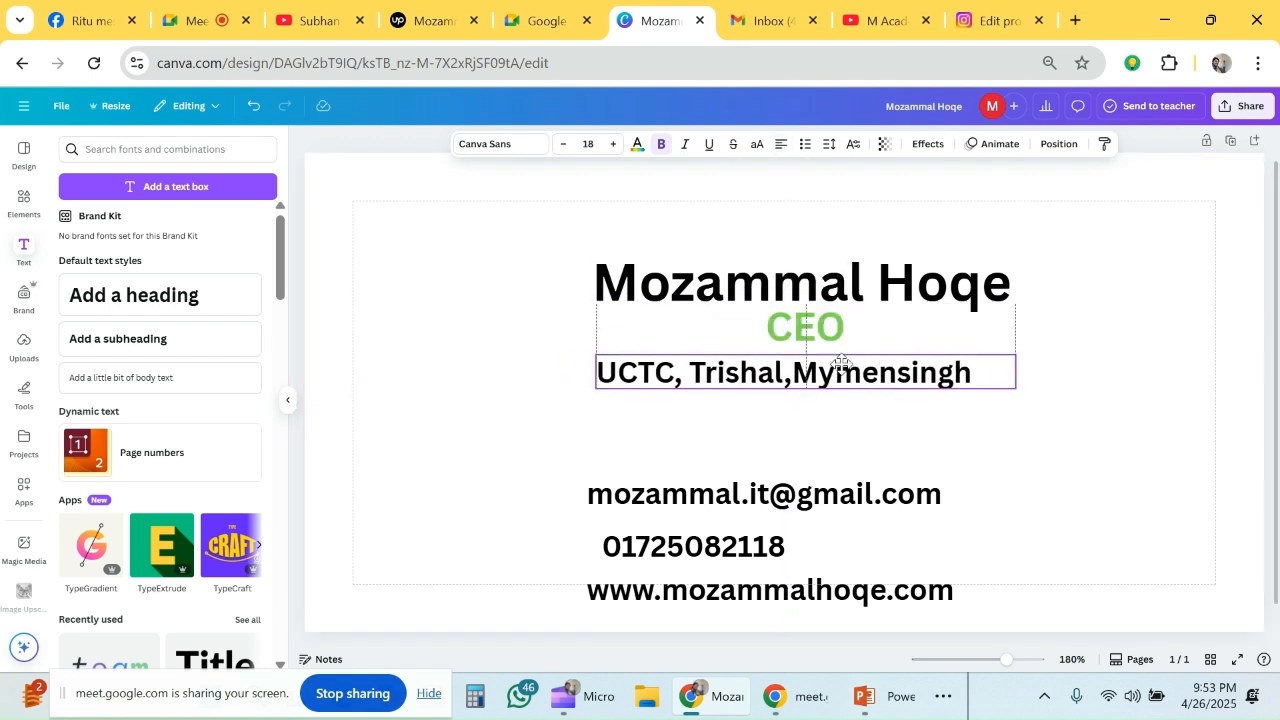
pyautogui.moveTo(981, 357); pyautogui.dragTo(948, 356)
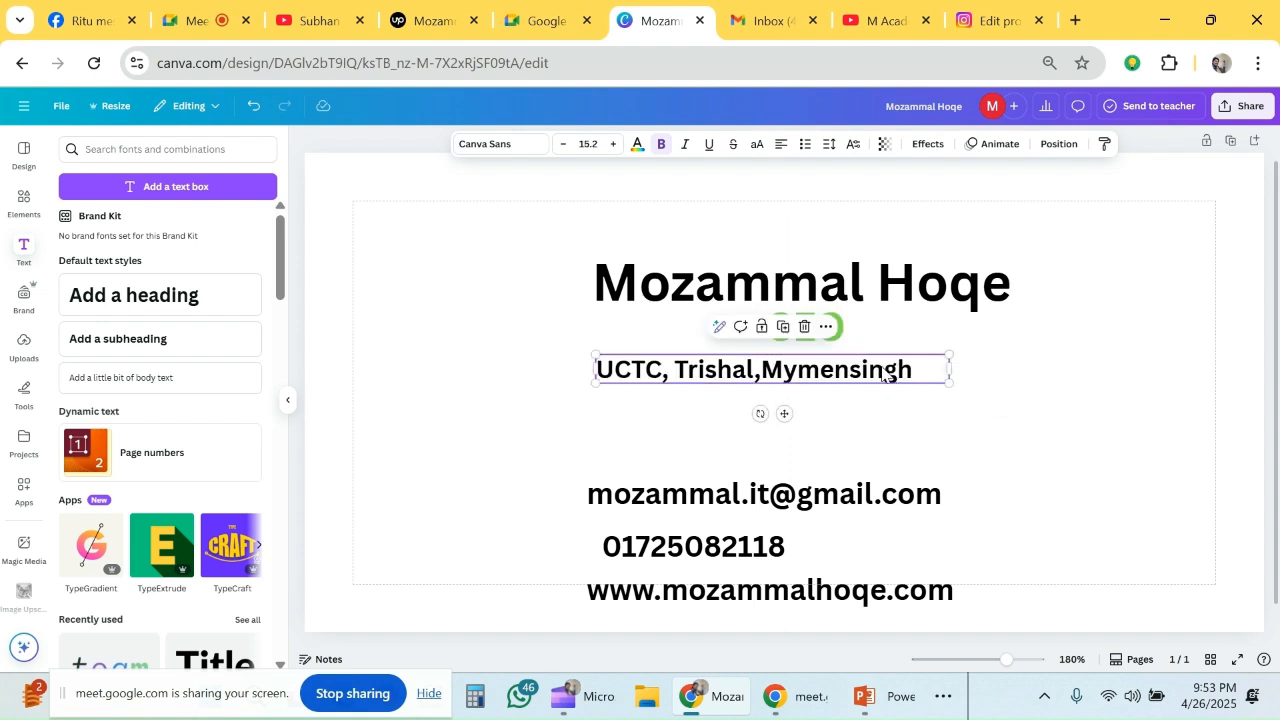
pyautogui.moveTo(868, 367); pyautogui.dragTo(880, 360)
pyautogui.click(1014, 386)
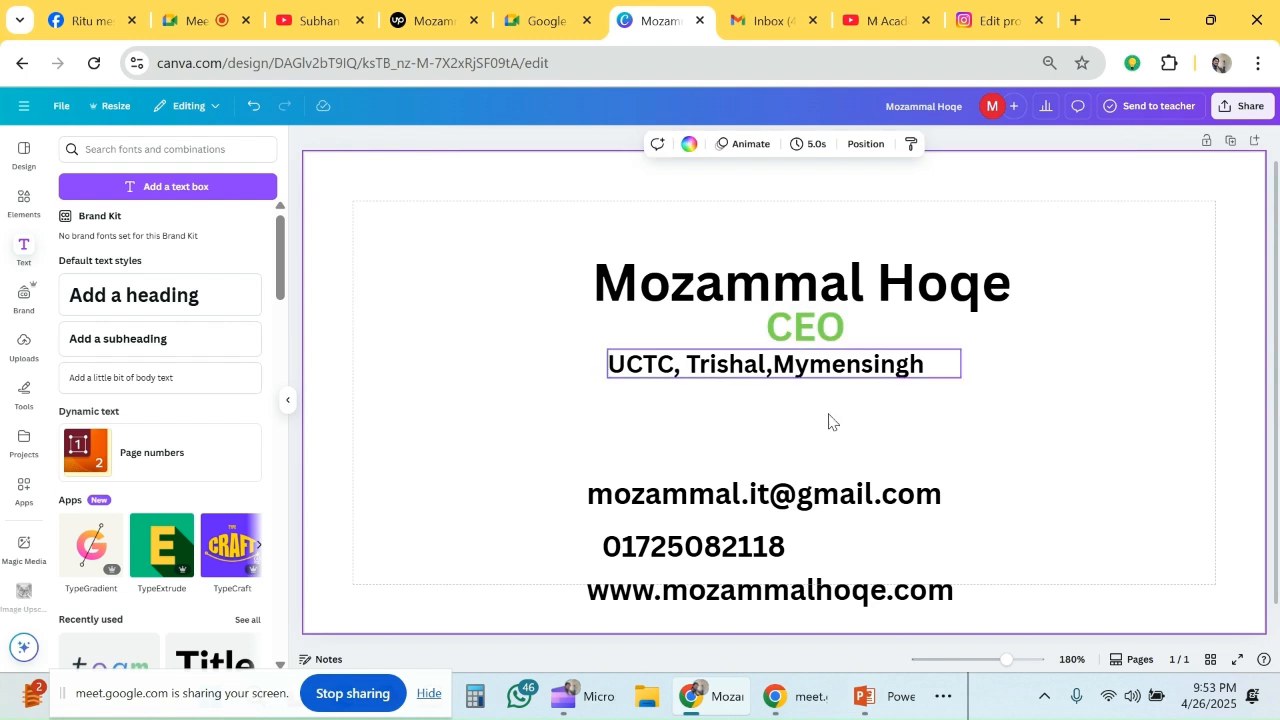
# - Move the e-mail, phone and website lines up so they stack in that order beneath the UCTC address line
pyautogui.moveTo(737, 470); pyautogui.dragTo(752, 409)
pyautogui.moveTo(737, 543); pyautogui.dragTo(724, 455)
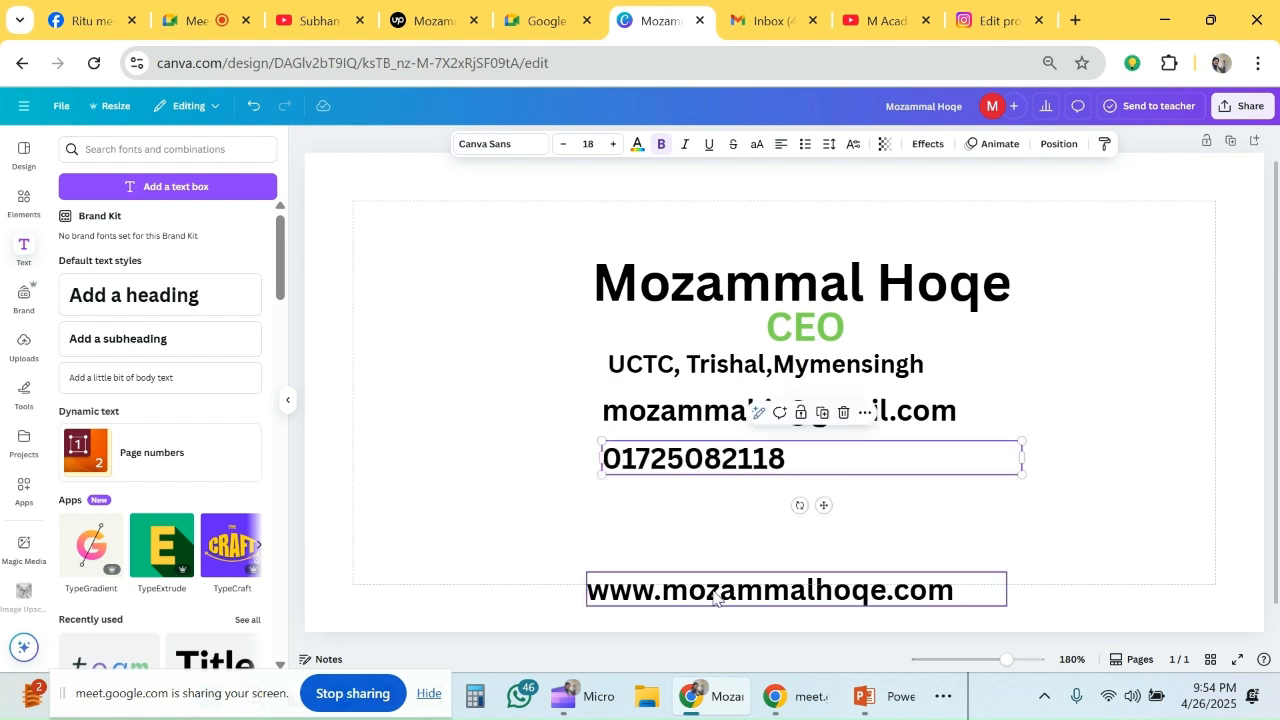
pyautogui.moveTo(718, 590); pyautogui.dragTo(733, 493)
pyautogui.click(1043, 409)
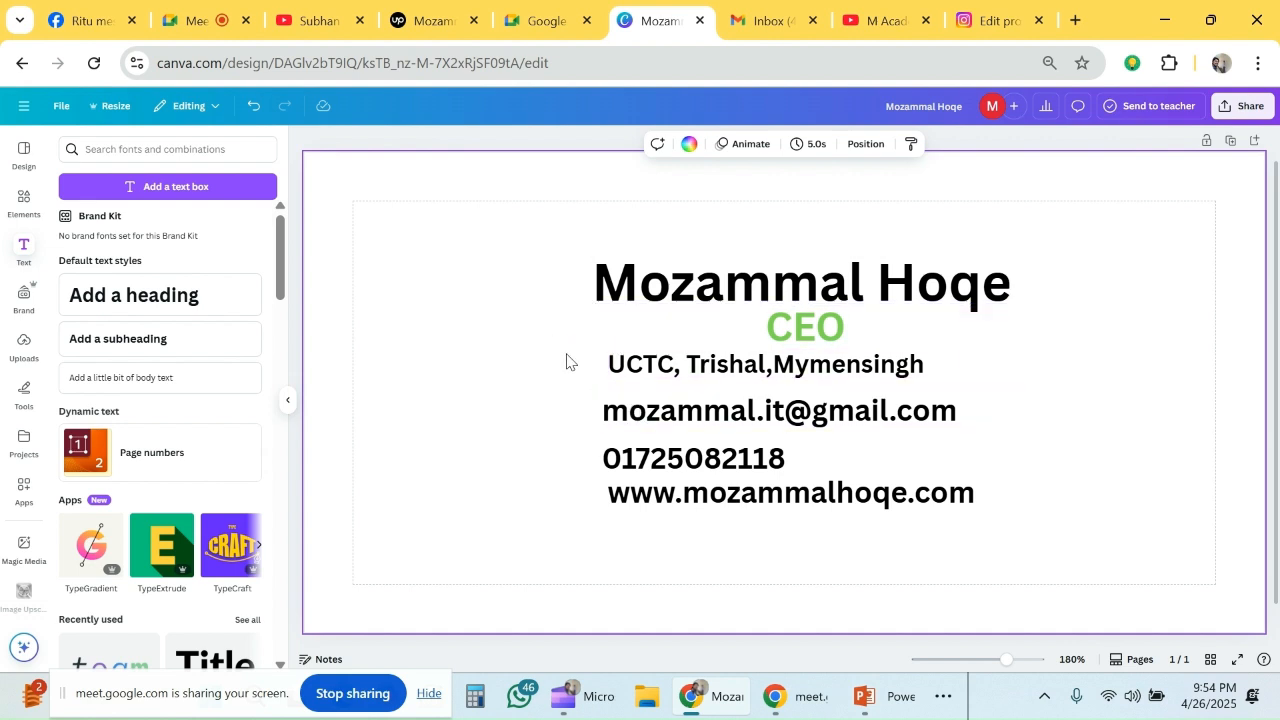
# - Align the UCTC address line's left edge with the e-mail line and shift the name heading slightly up and left
pyautogui.moveTo(563, 343); pyautogui.dragTo(980, 525)
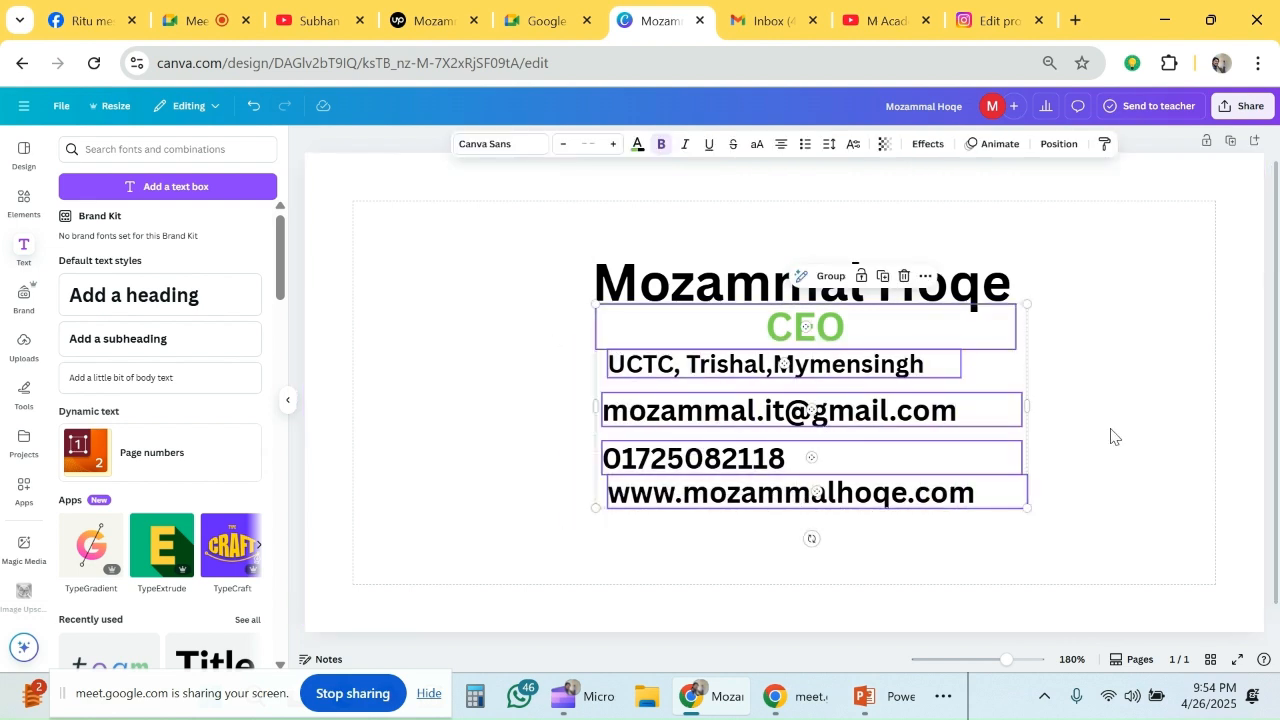
pyautogui.click(986, 393)
pyautogui.moveTo(673, 371); pyautogui.dragTo(667, 366)
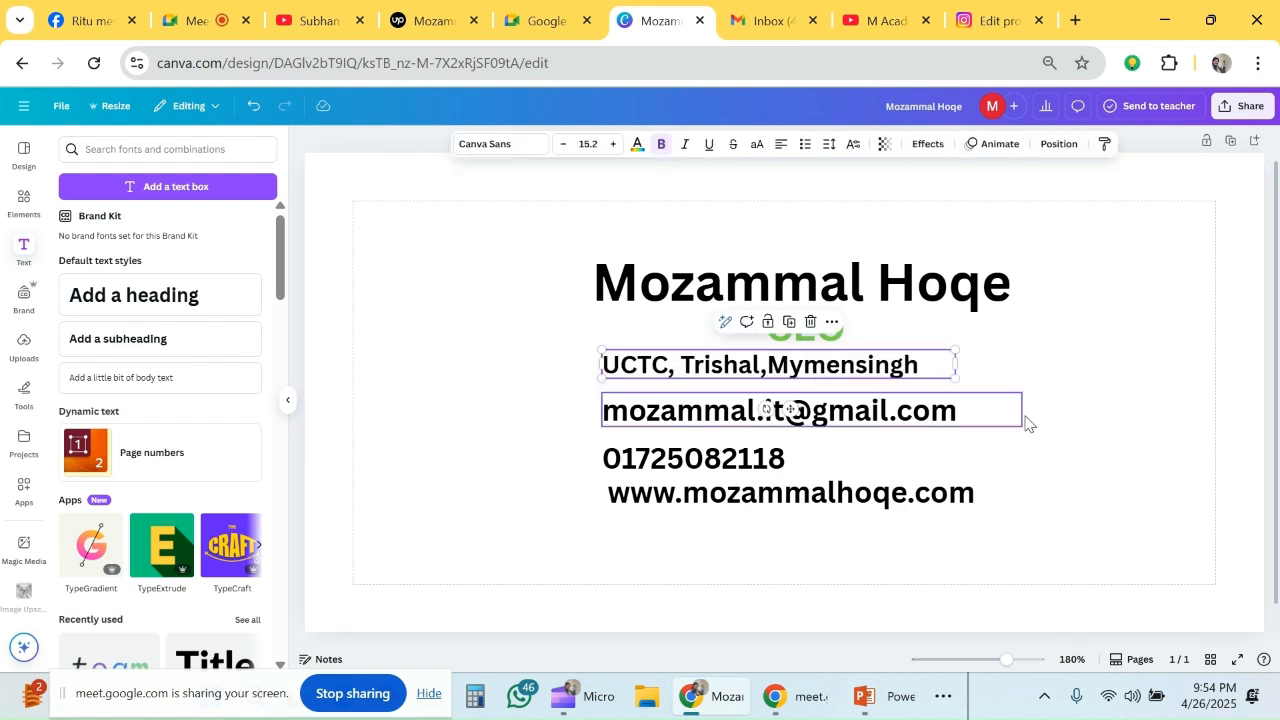
pyautogui.click(1027, 417)
pyautogui.moveTo(855, 292); pyautogui.dragTo(852, 285)
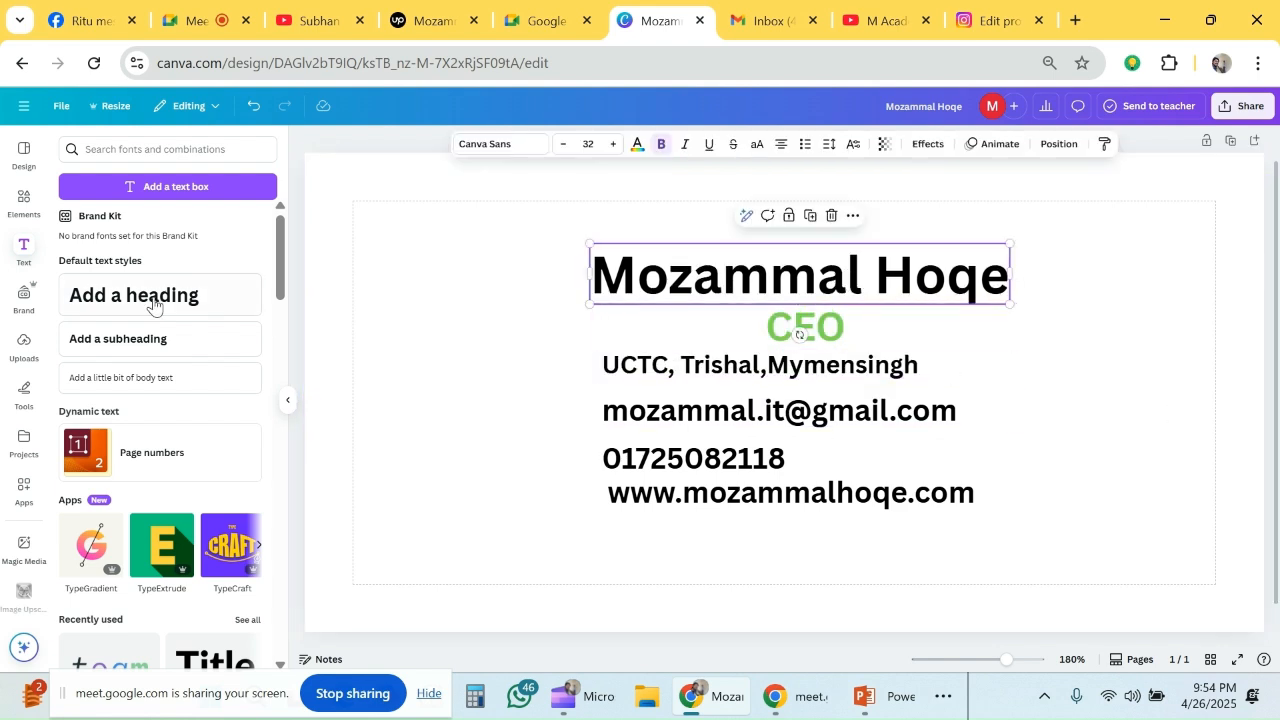
# - Open the library of graphic elements
pyautogui.click(14, 214)
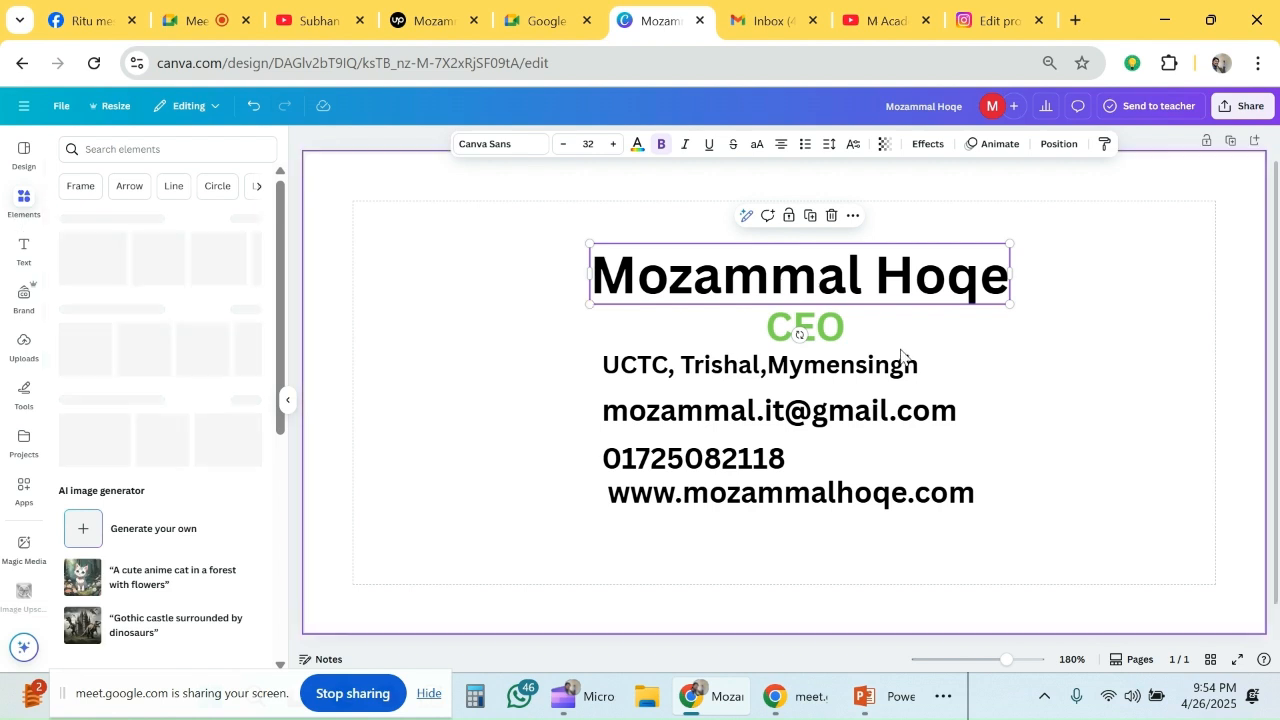
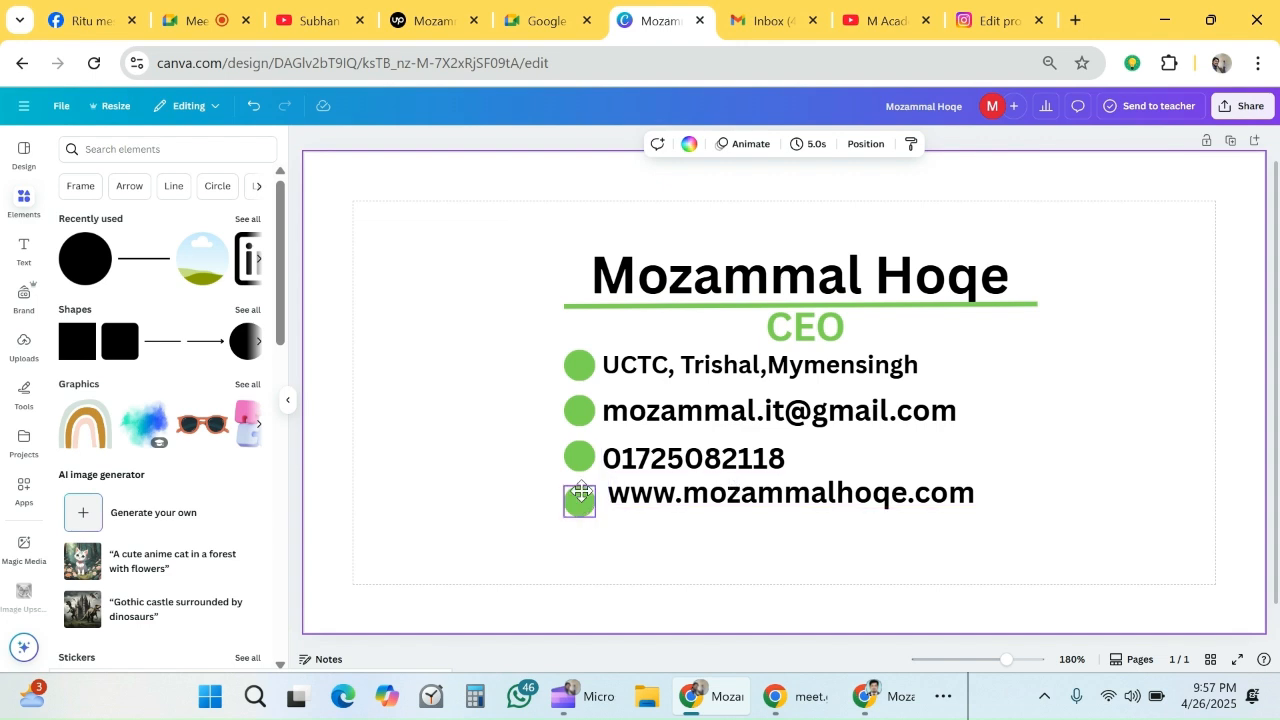
# - Move the lowest green circle up beside the website line and check the phone line's circle for even spacing
pyautogui.click(581, 494)
pyautogui.click(831, 452)
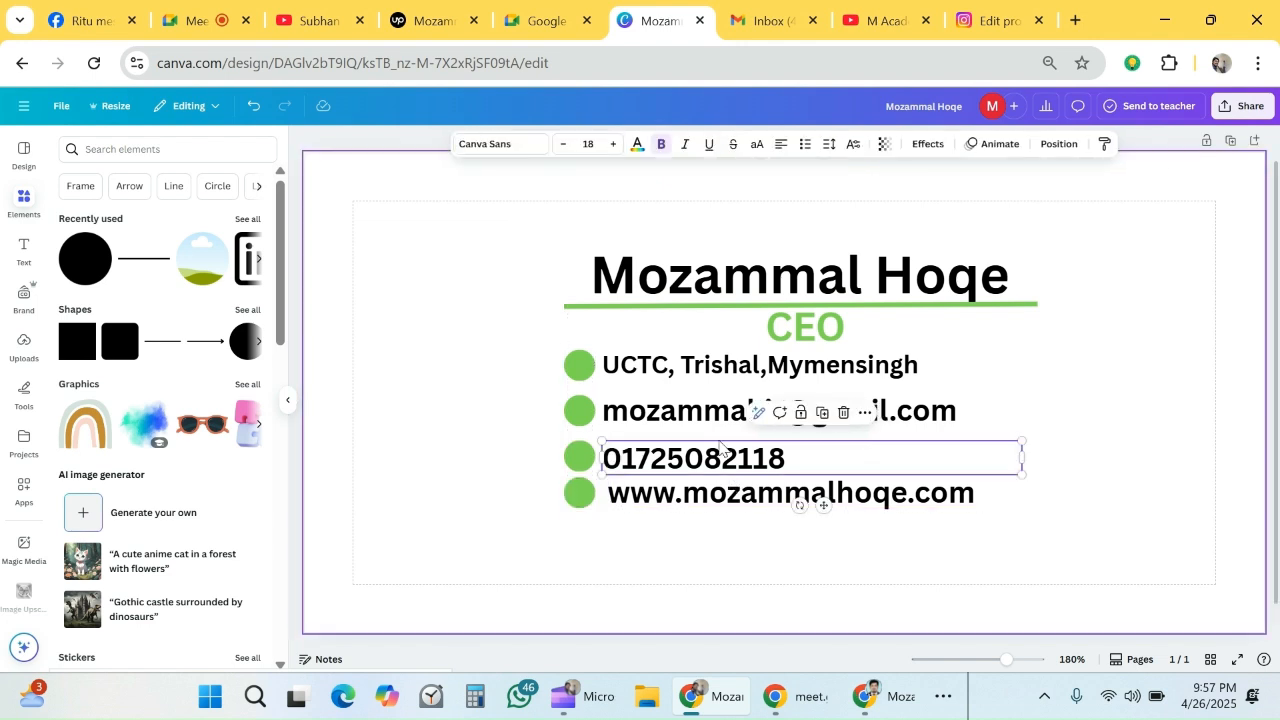
pyautogui.click(584, 455)
pyautogui.moveTo(585, 453); pyautogui.dragTo(585, 457)
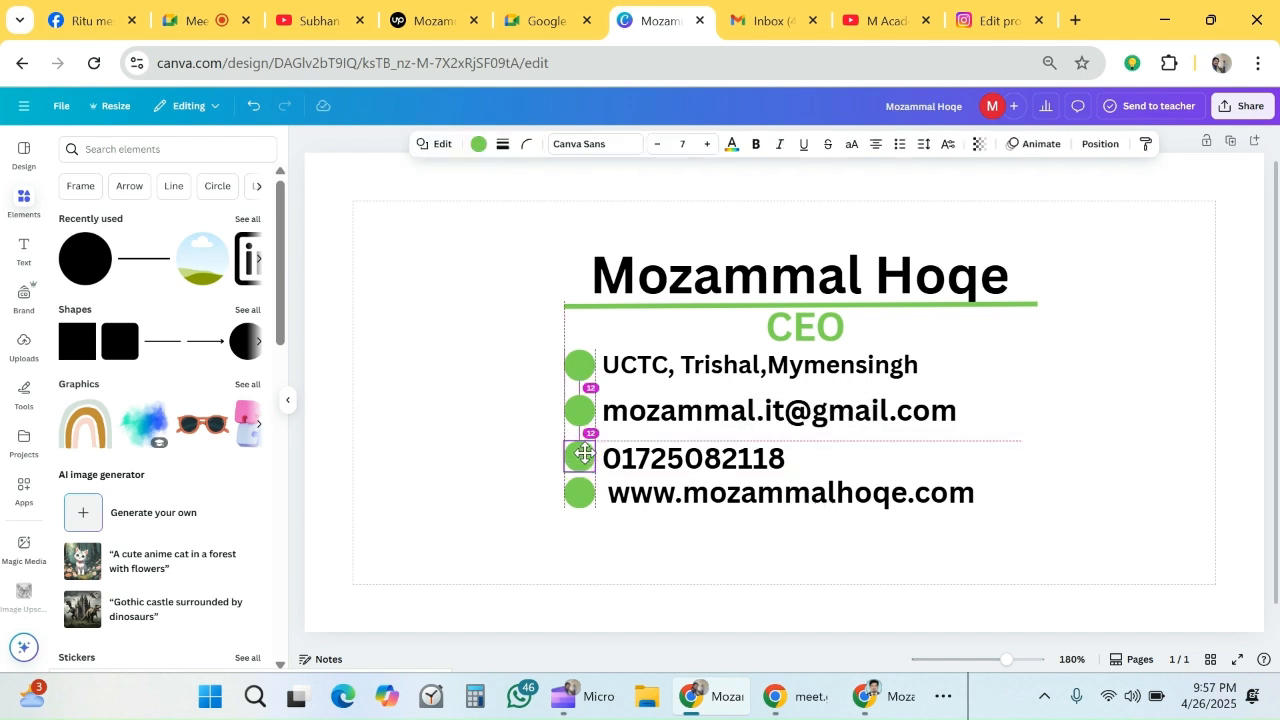
pyautogui.click(707, 533)
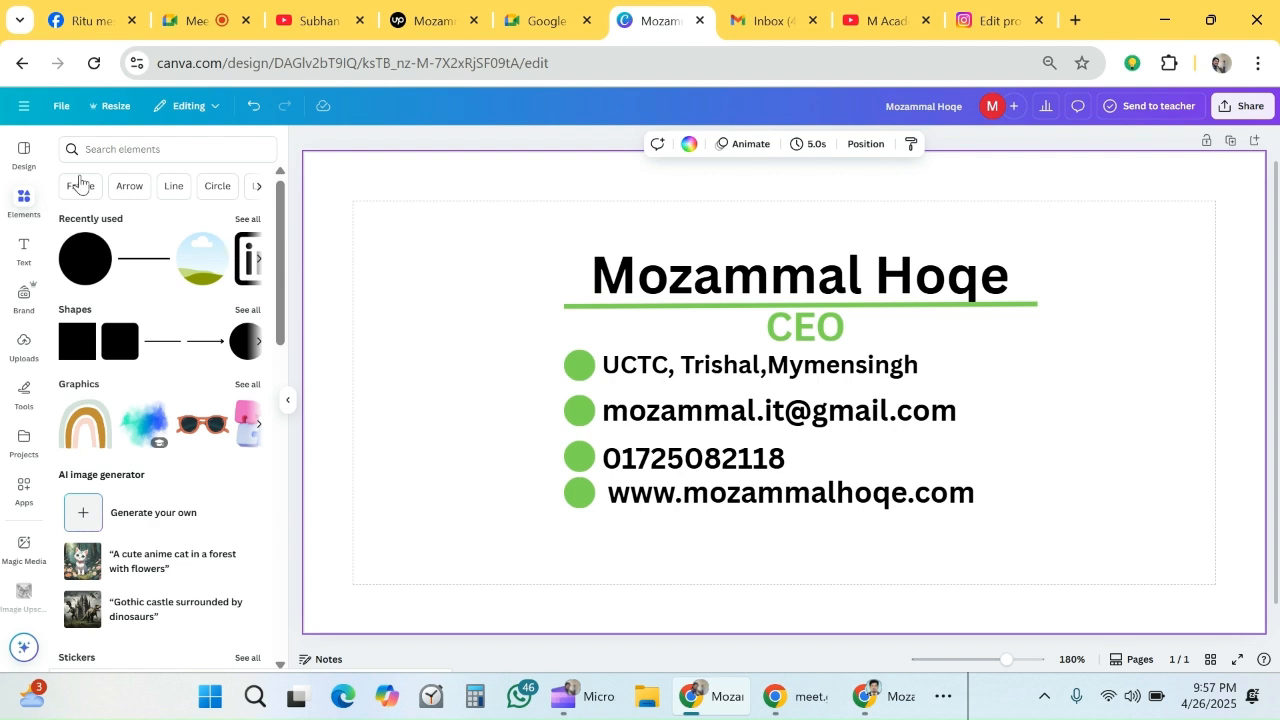
# - Search the elements for "icon" and place the location pin graphic, scaled down, on the green circle beside the UCTC address
pyautogui.click(185, 151)
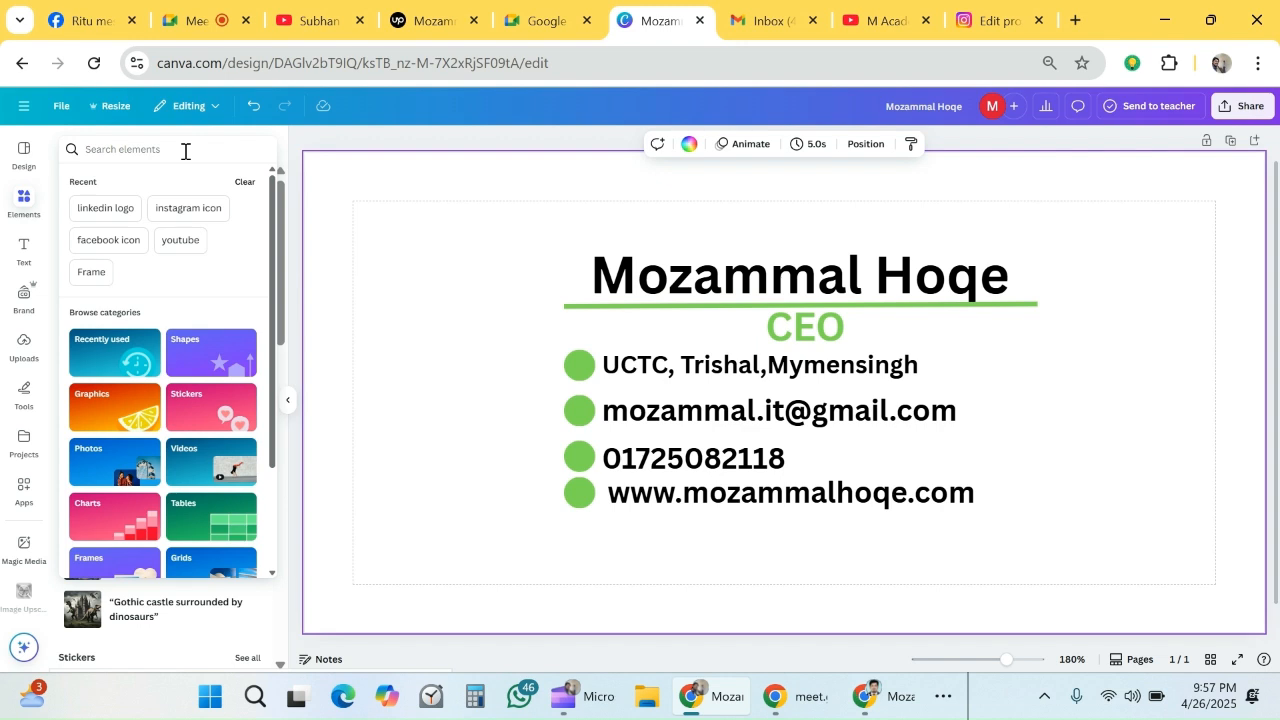
pyautogui.write('ic')
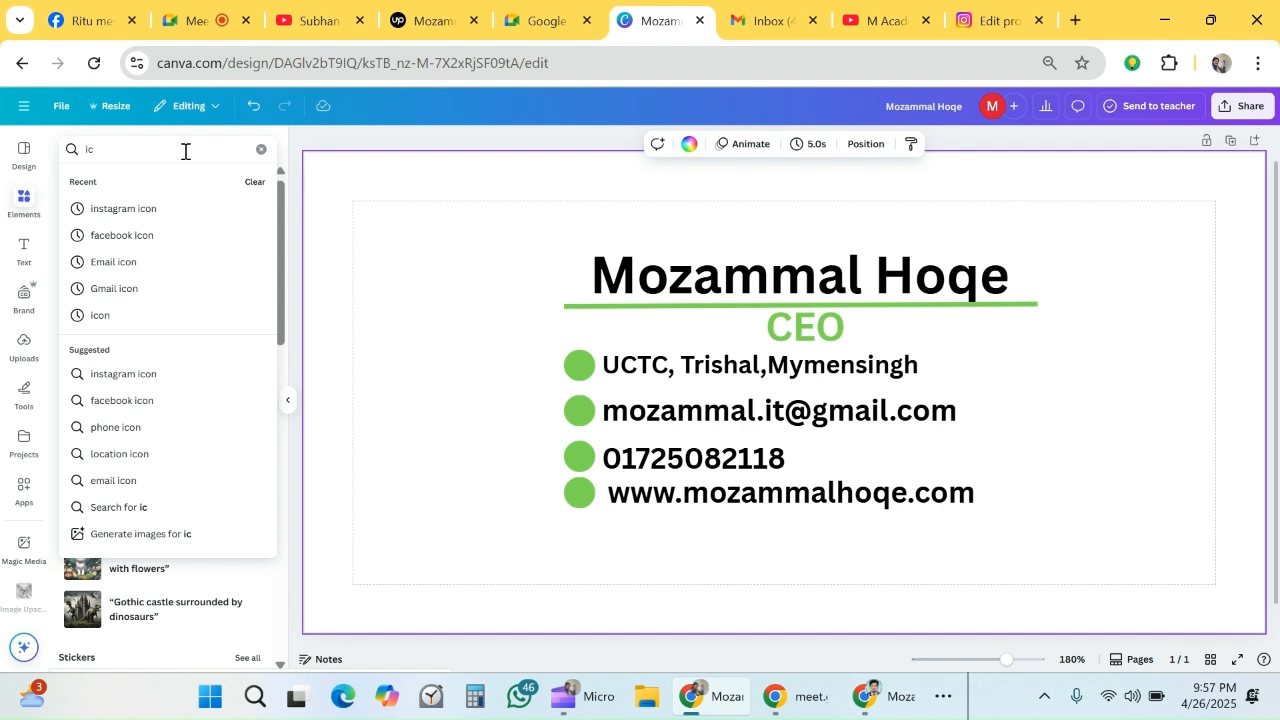
pyautogui.click(148, 314)
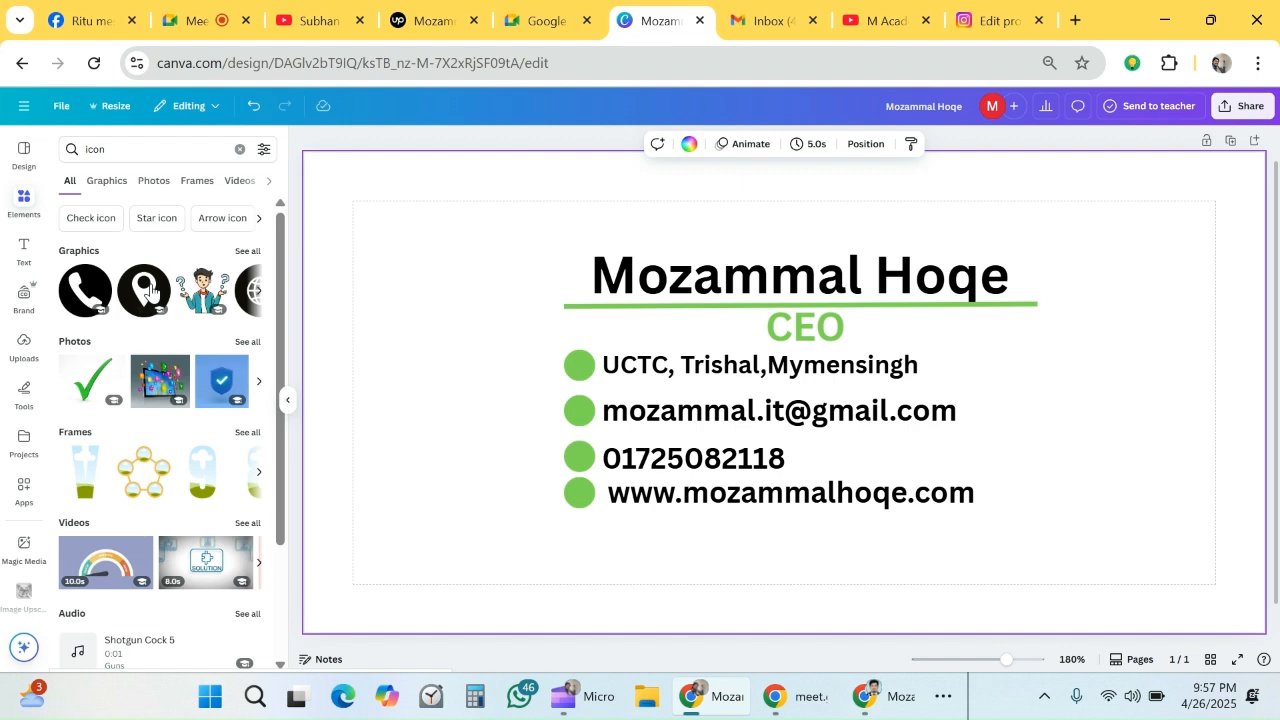
pyautogui.moveTo(148, 290); pyautogui.dragTo(576, 362)
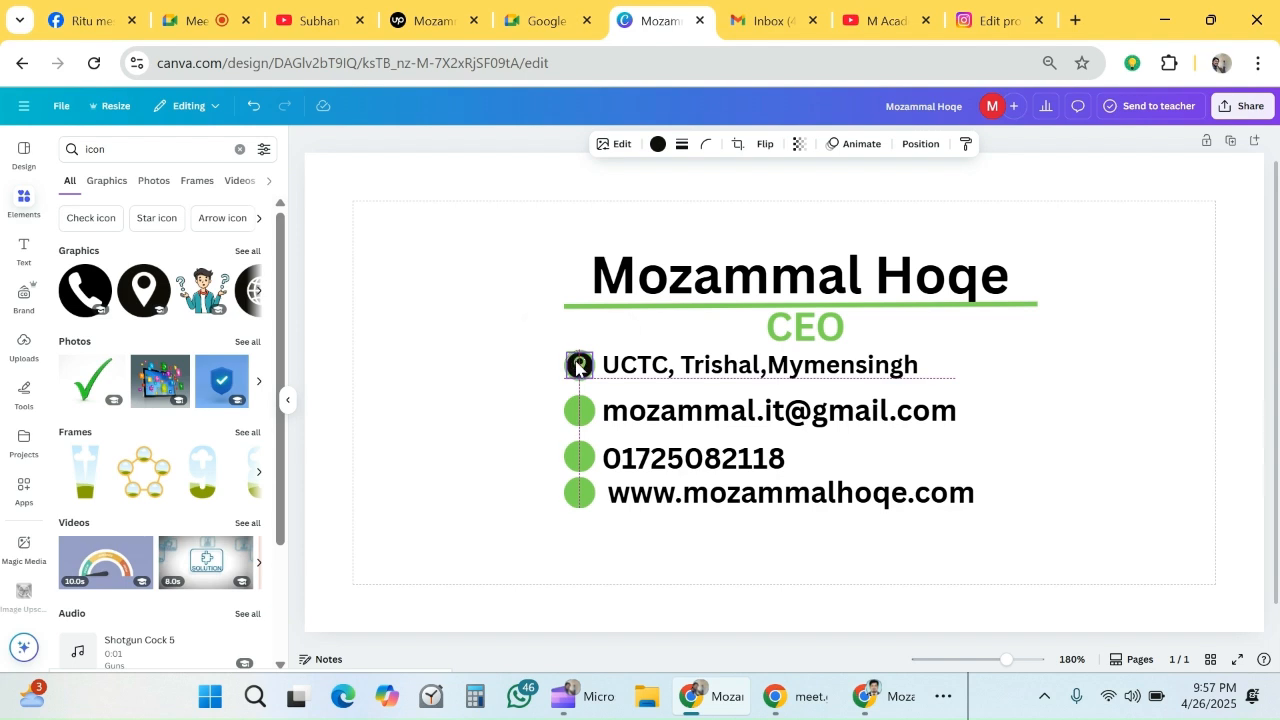
# - Recolor the location pin icon beside the UCTC address from the document colors to white
pyautogui.click(606, 250)
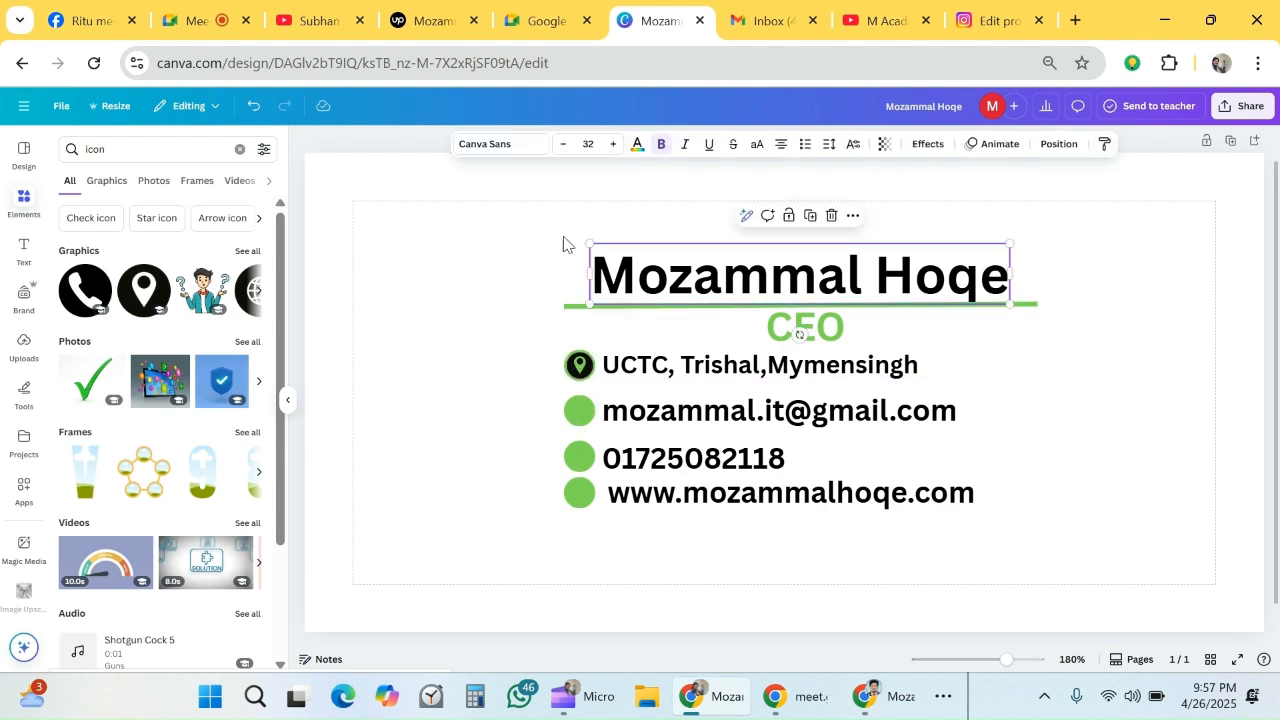
pyautogui.click(579, 364)
pyautogui.click(657, 145)
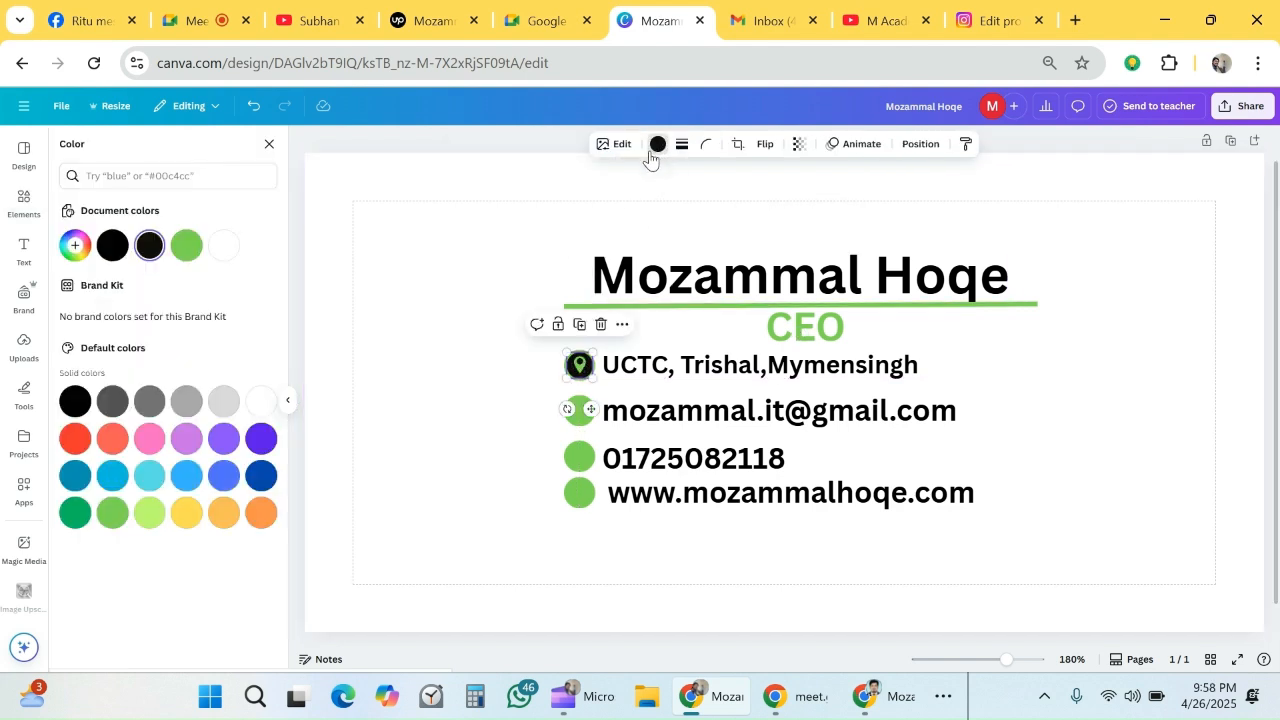
pyautogui.click(224, 250)
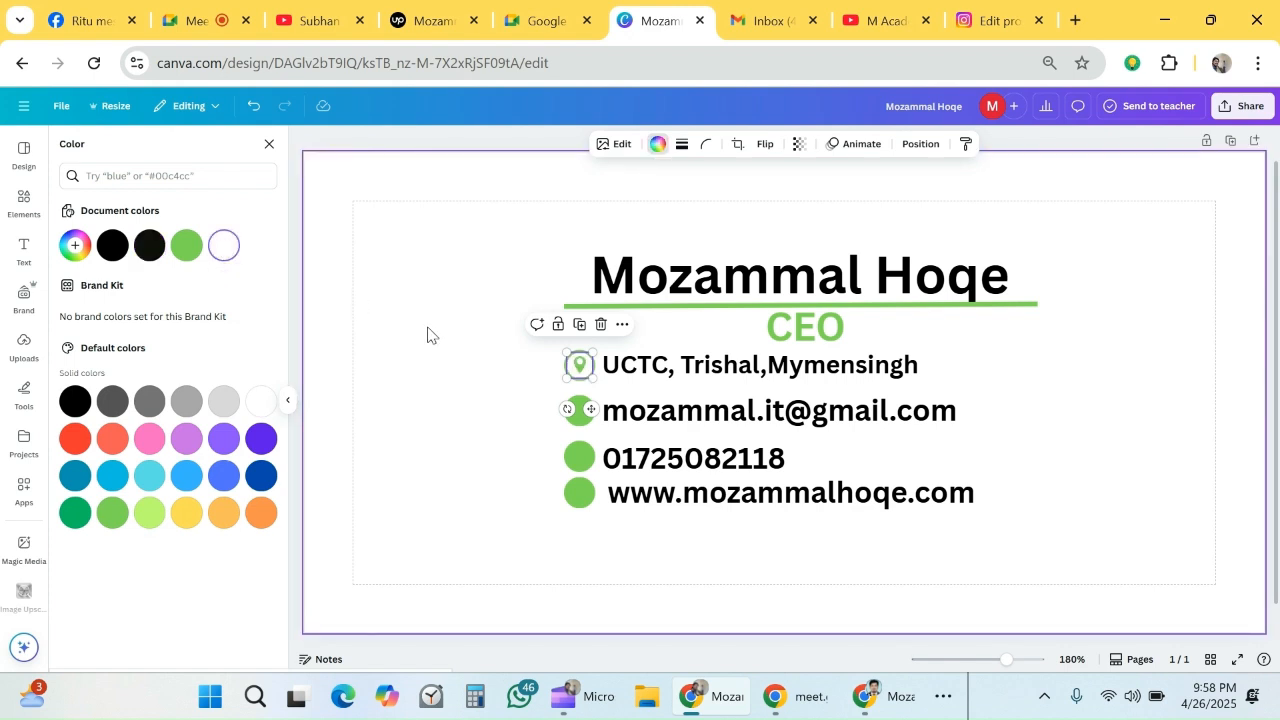
pyautogui.click(429, 336)
# - Search the elements for "email" and place the round envelope icon, scaled down, on the green circle beside the e-mail line
pyautogui.click(580, 412)
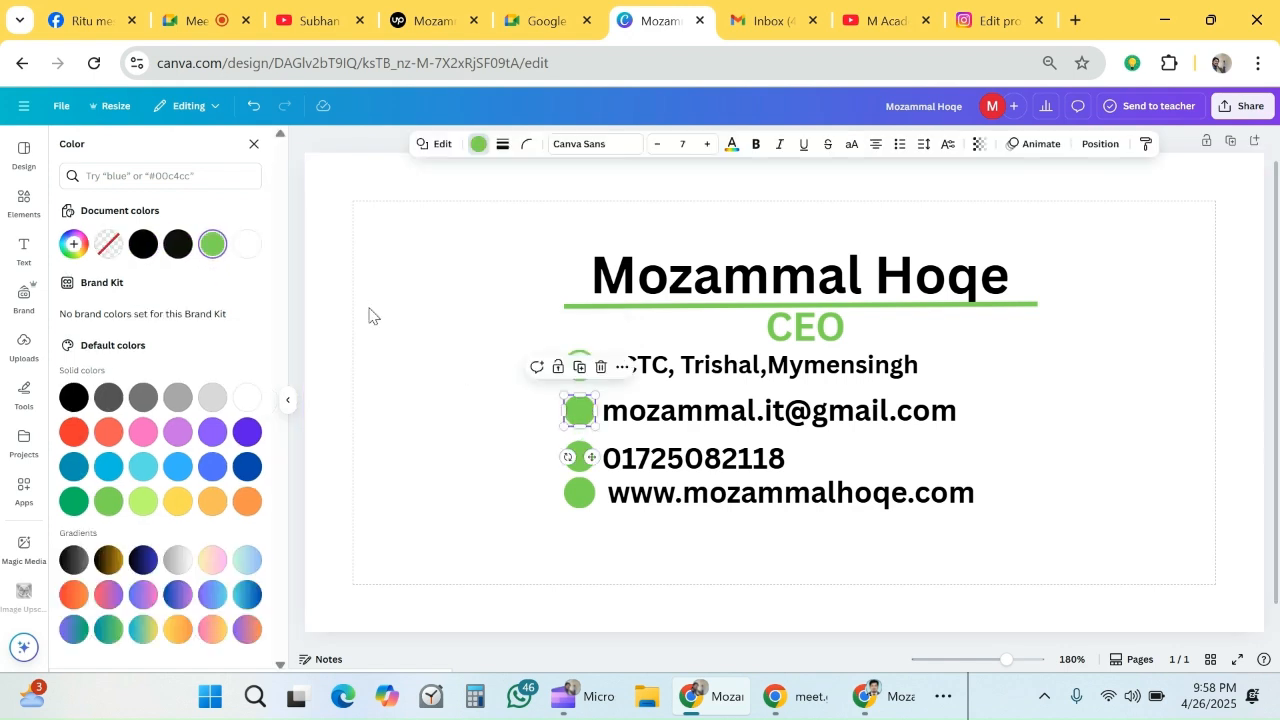
pyautogui.click(30, 212)
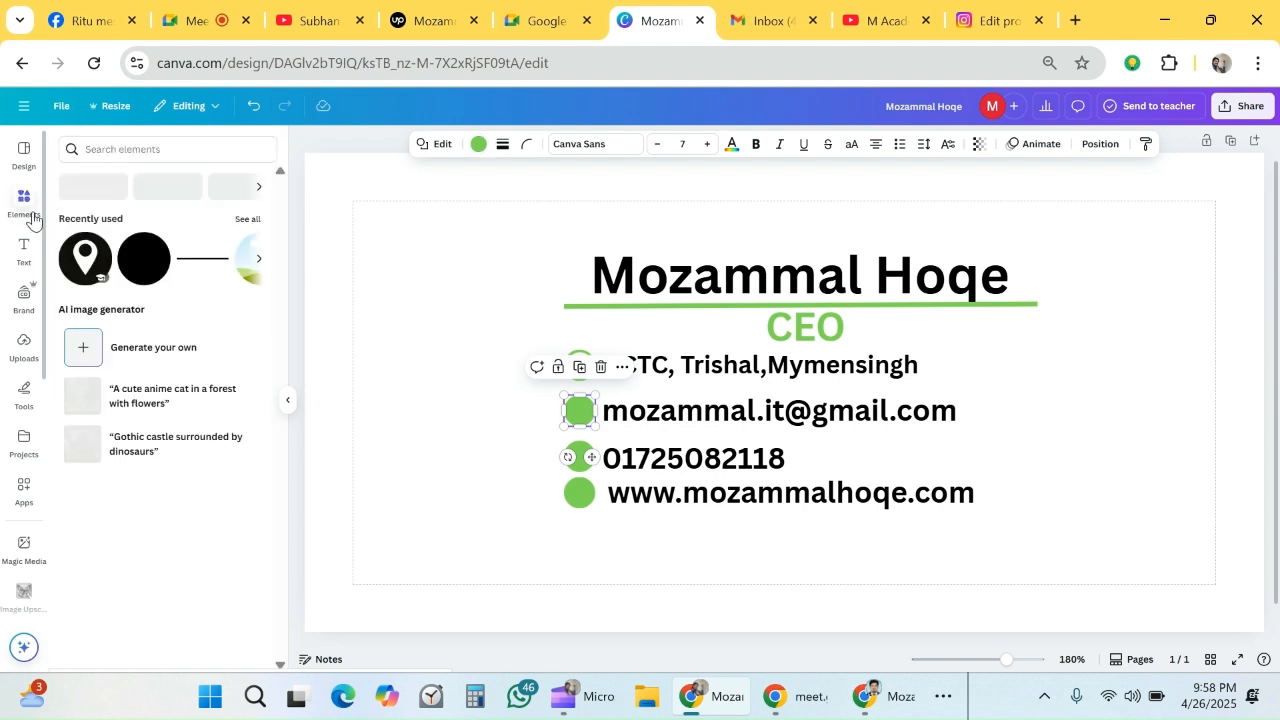
pyautogui.click(145, 152)
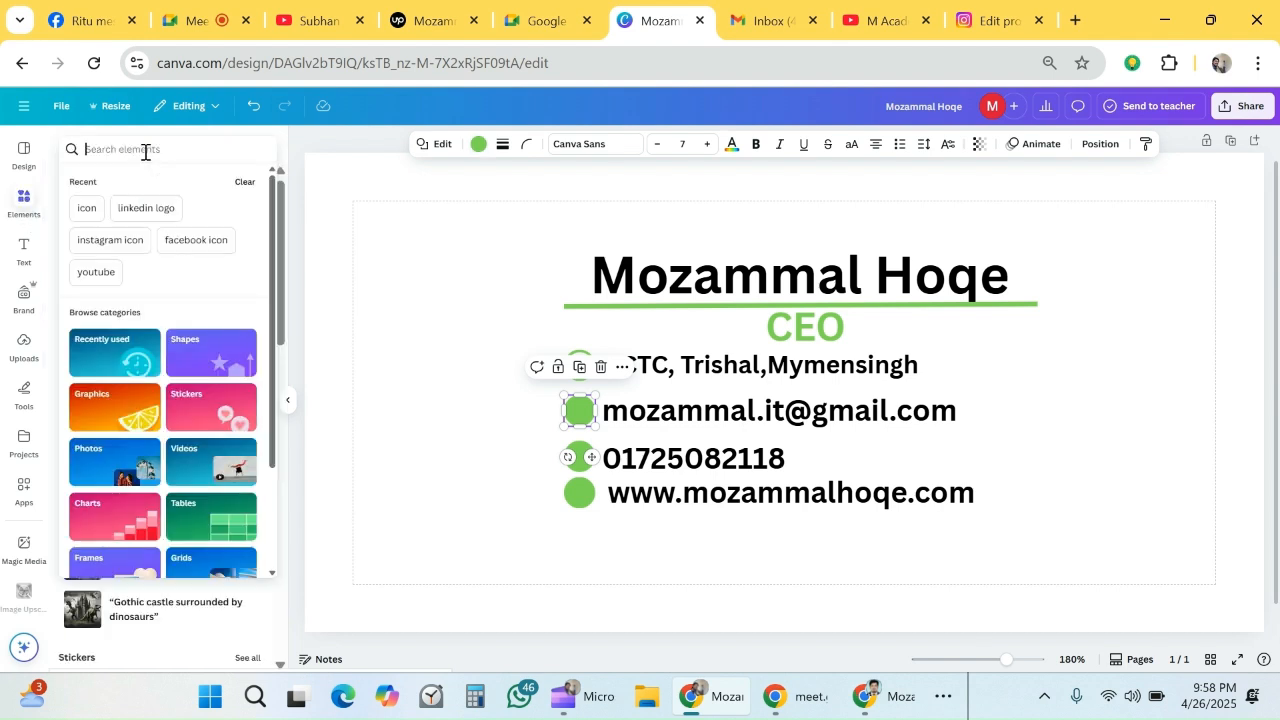
pyautogui.write('ema')
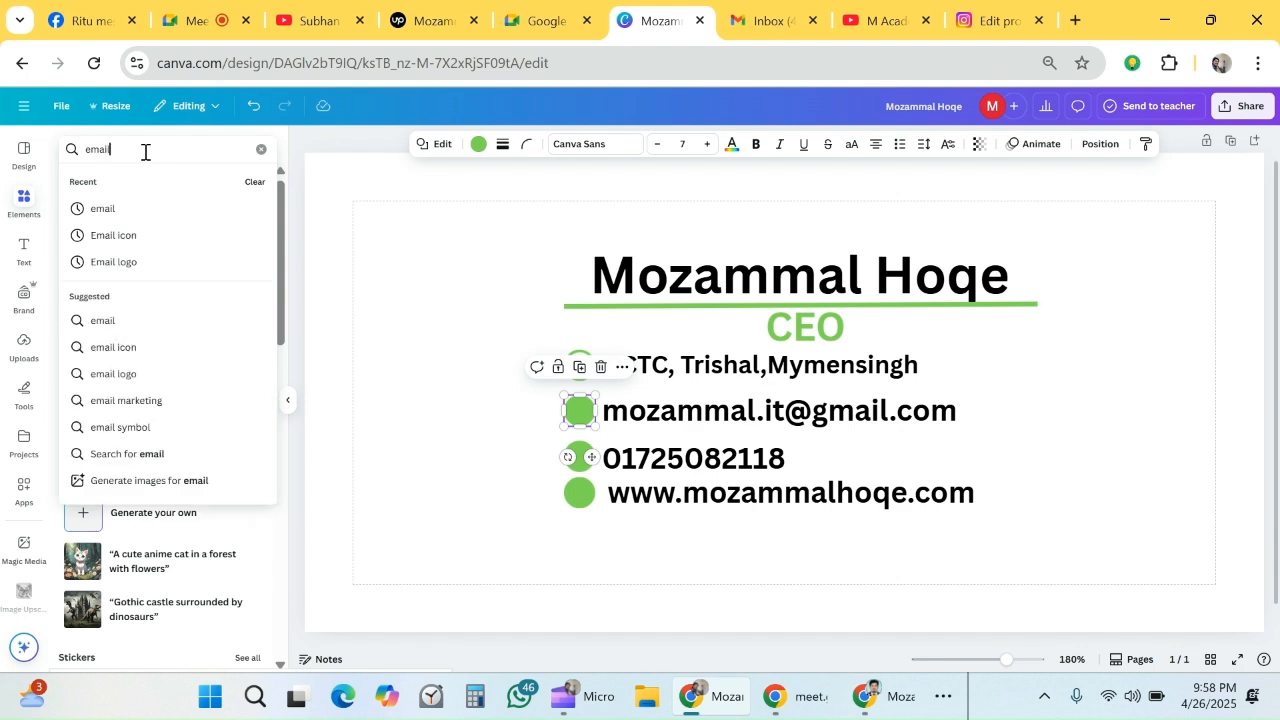
pyautogui.write('il')
pyautogui.press('Return')
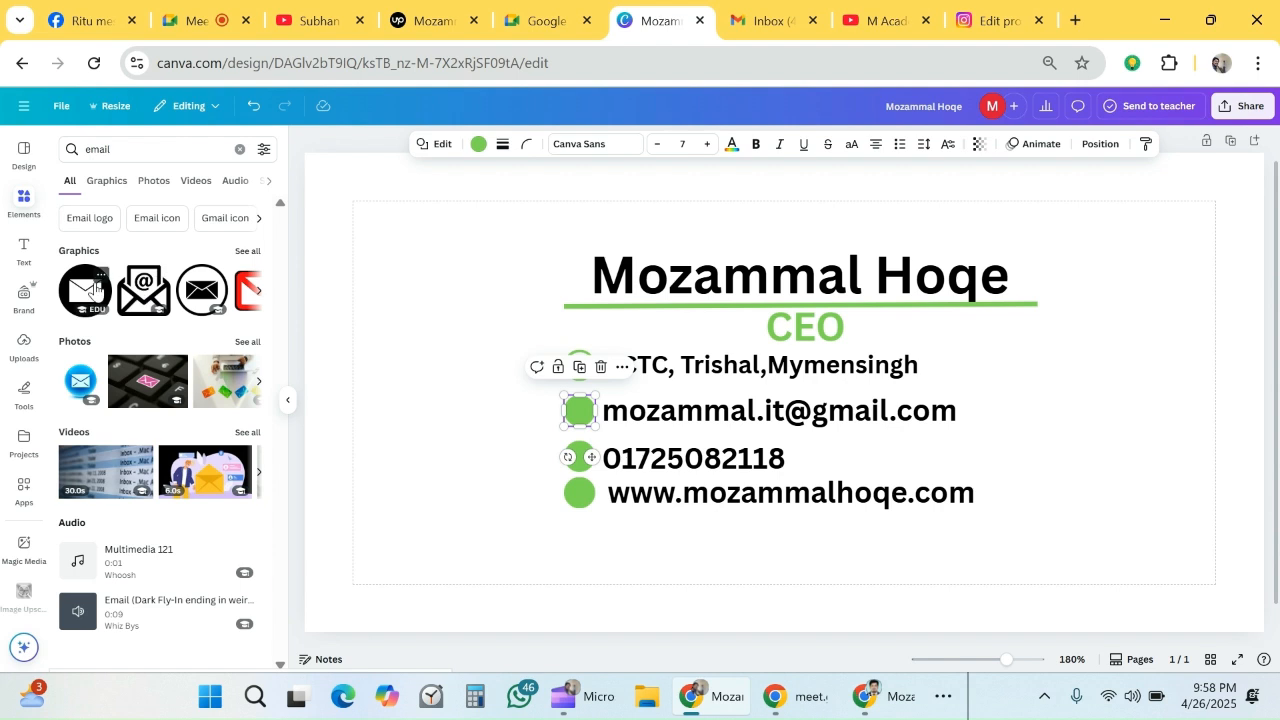
pyautogui.click(92, 288)
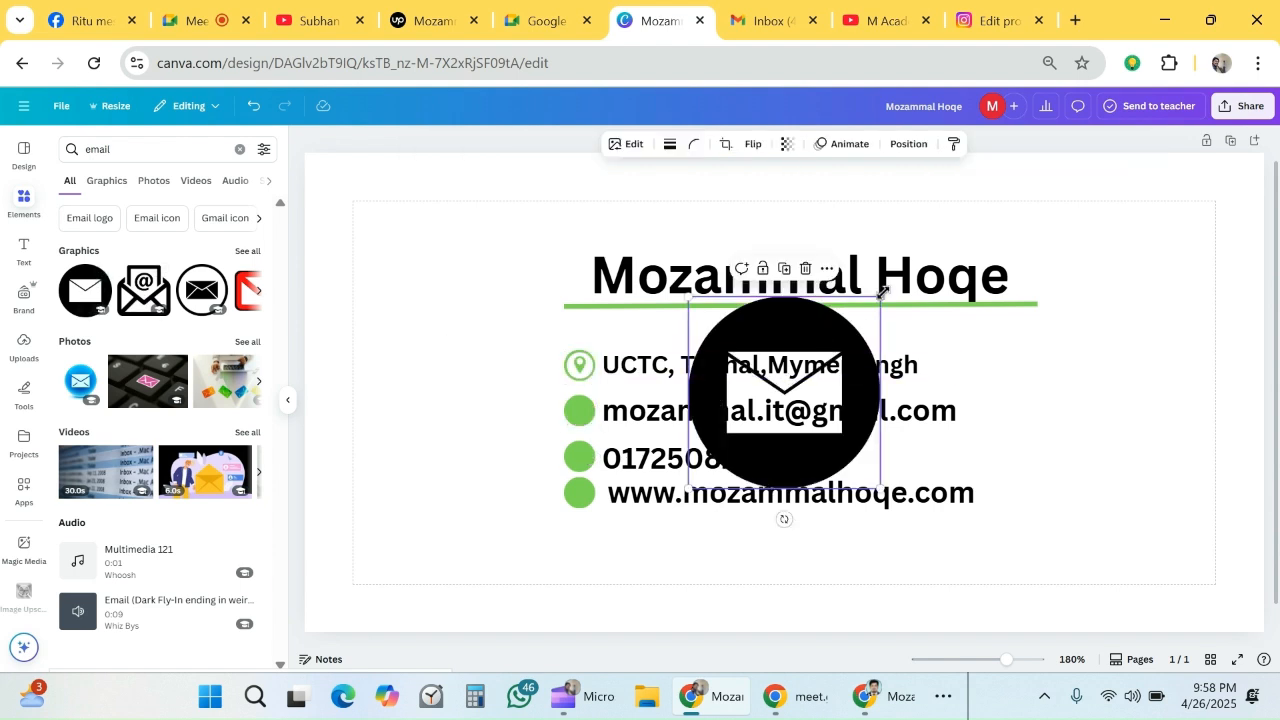
pyautogui.moveTo(884, 294); pyautogui.dragTo(581, 412)
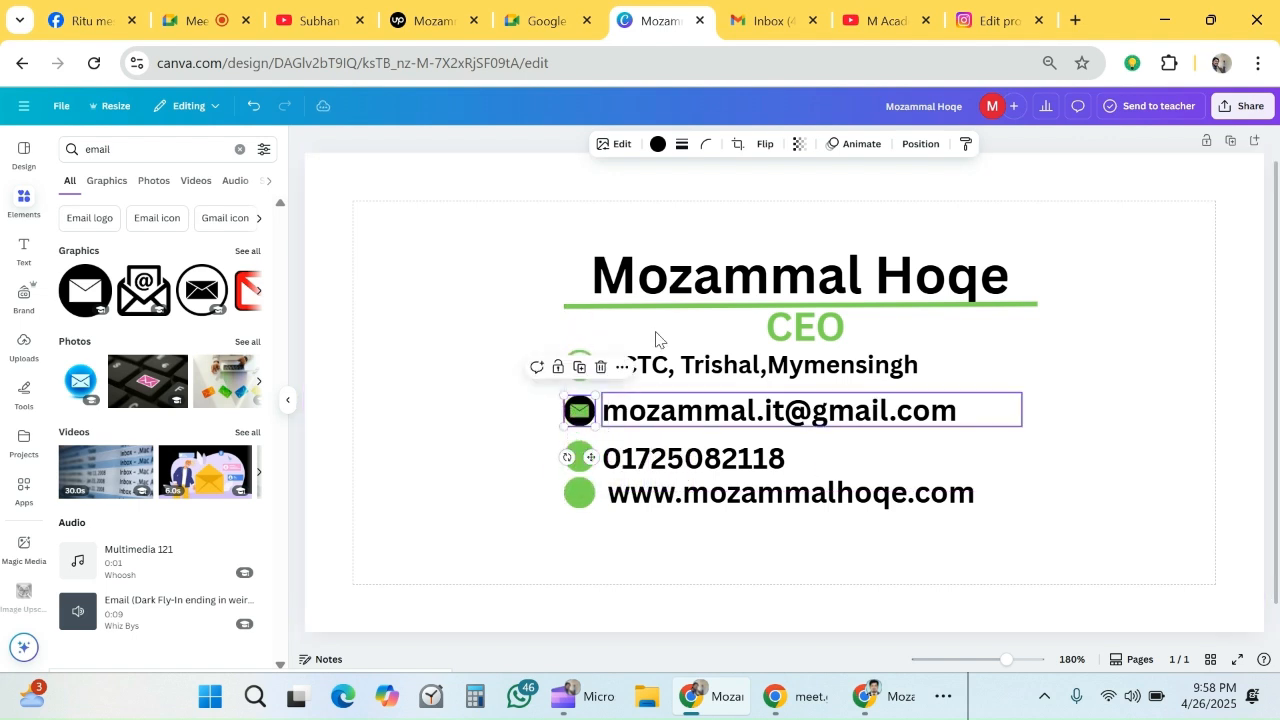
# - Recolor the envelope icon white and shrink it slightly so the green circle shows around its edge
pyautogui.click(657, 144)
pyautogui.click(186, 245)
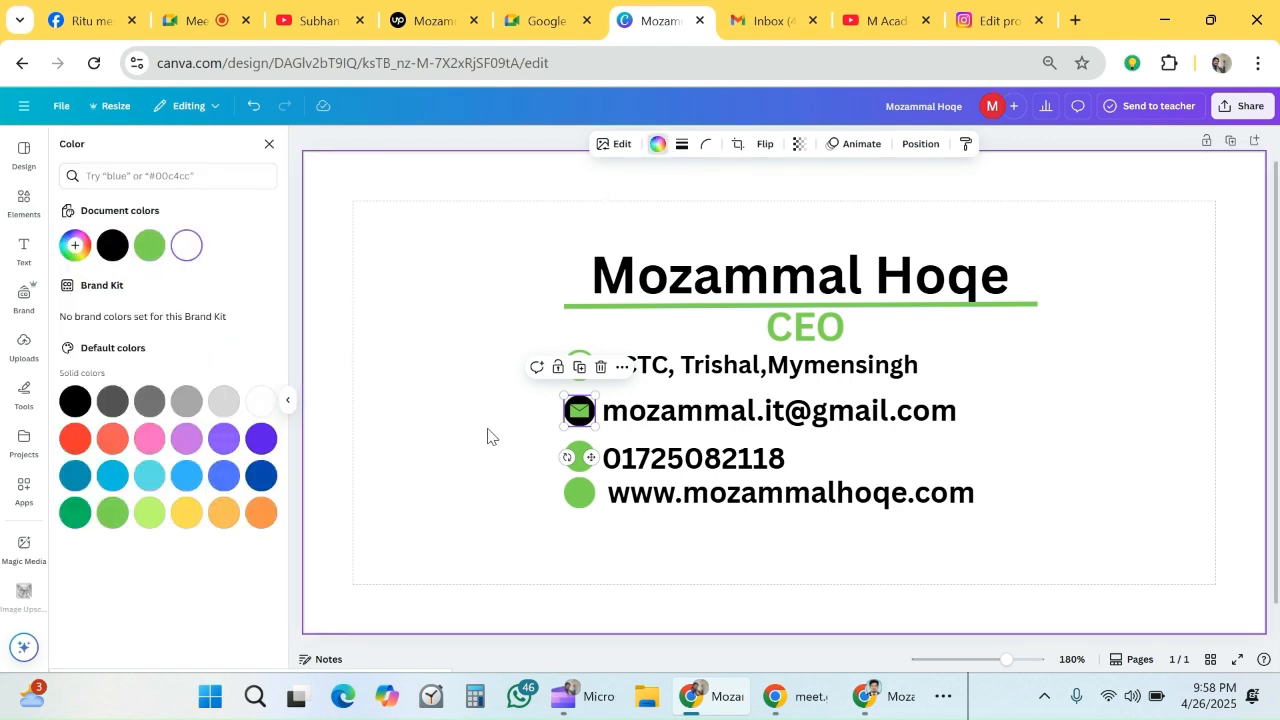
pyautogui.click(557, 446)
pyautogui.click(584, 418)
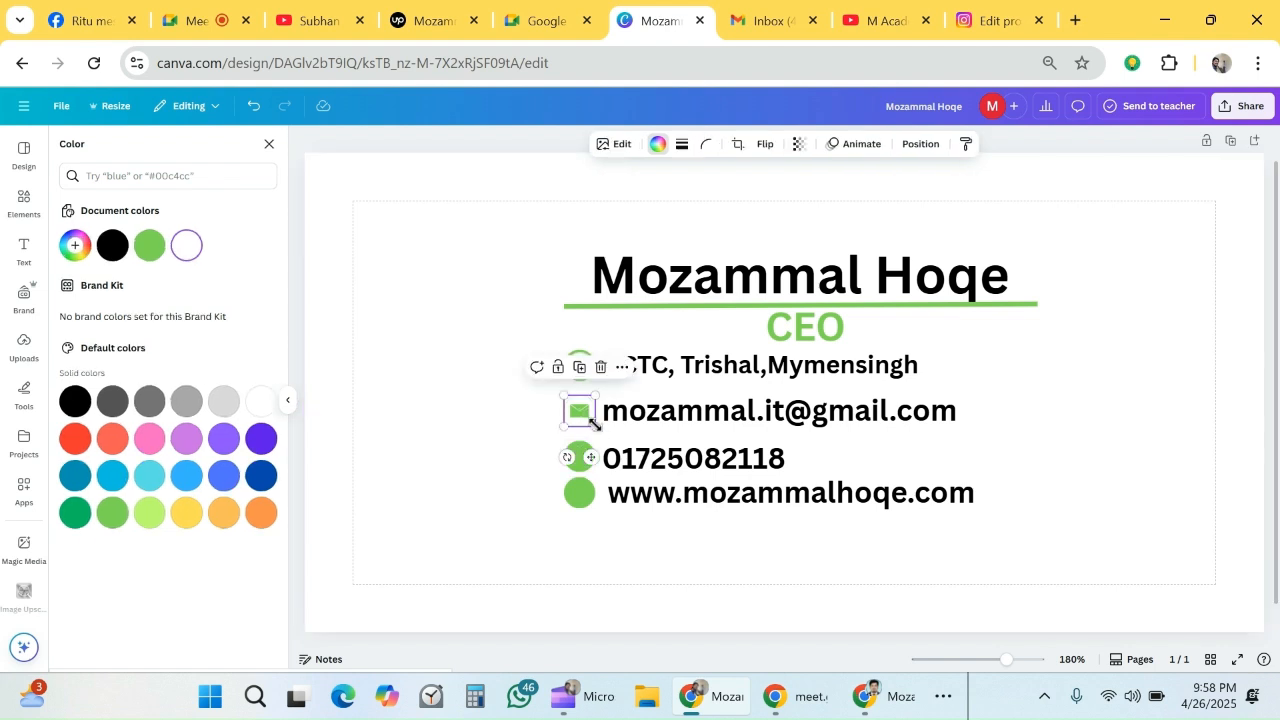
pyautogui.moveTo(592, 424); pyautogui.dragTo(586, 419)
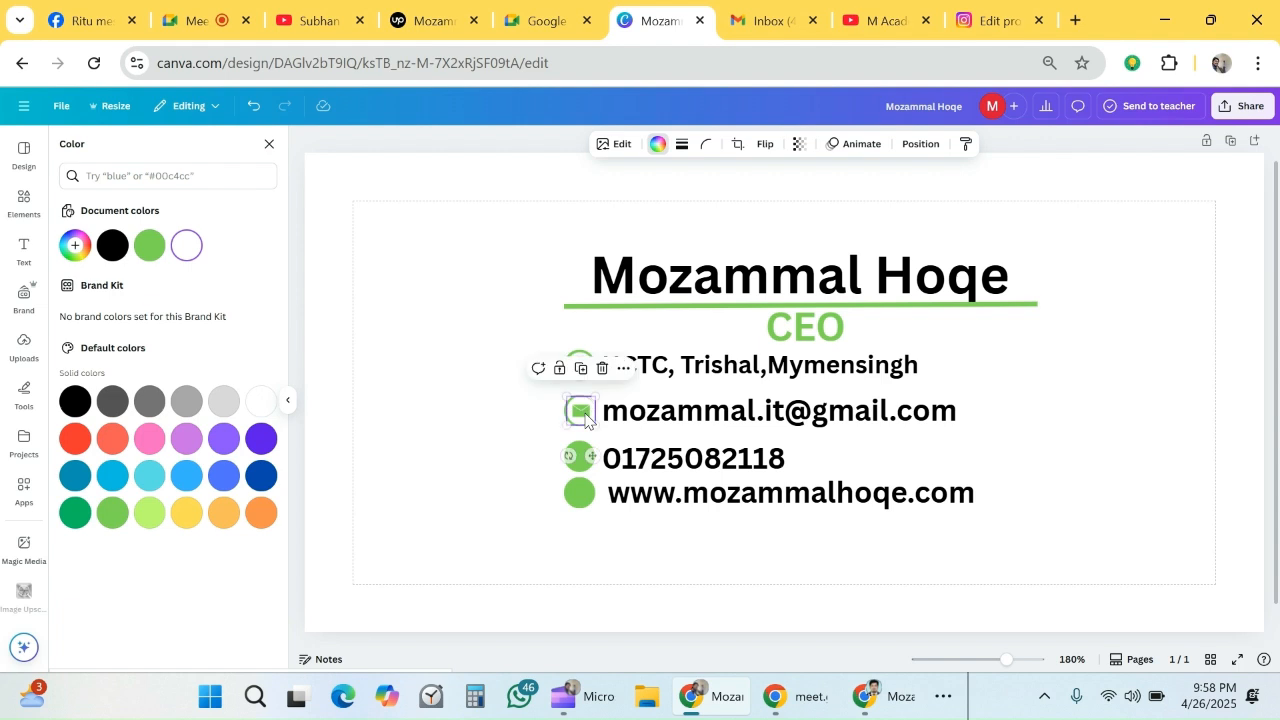
# - Search the elements library for "phone" to find an icon for the phone number's green circle
pyautogui.click(580, 457)
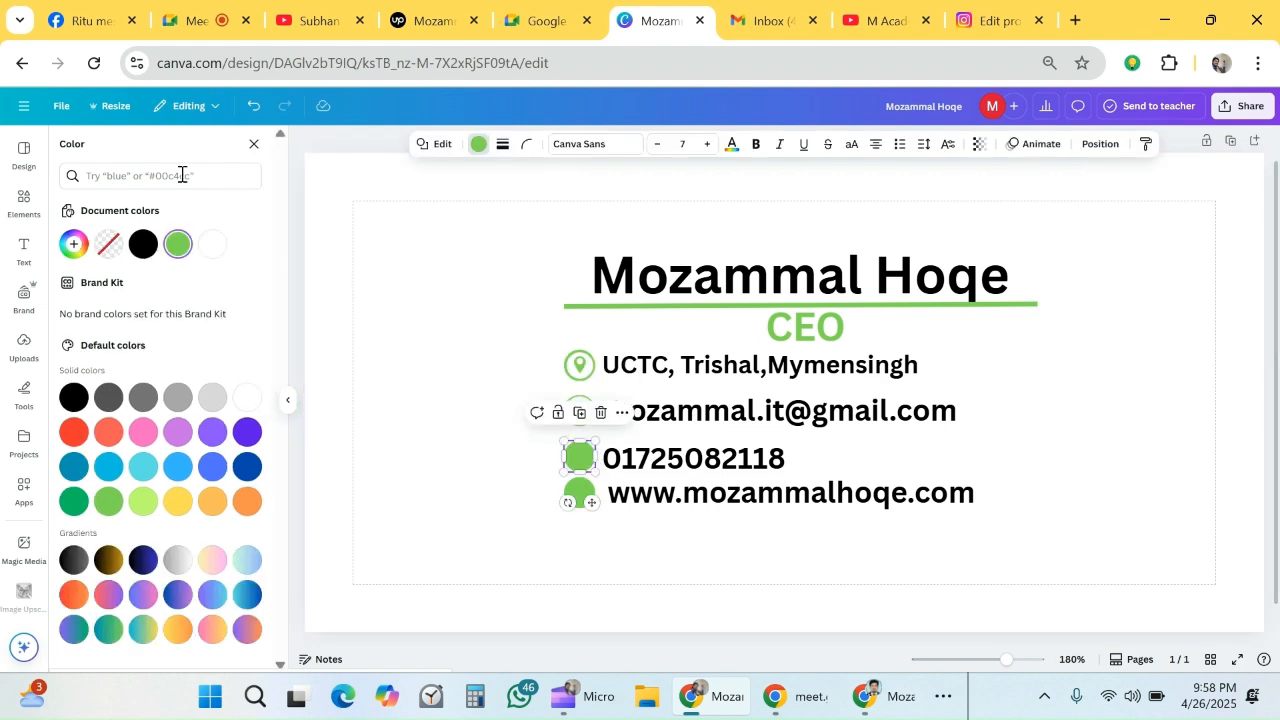
pyautogui.click(24, 203)
pyautogui.click(172, 156)
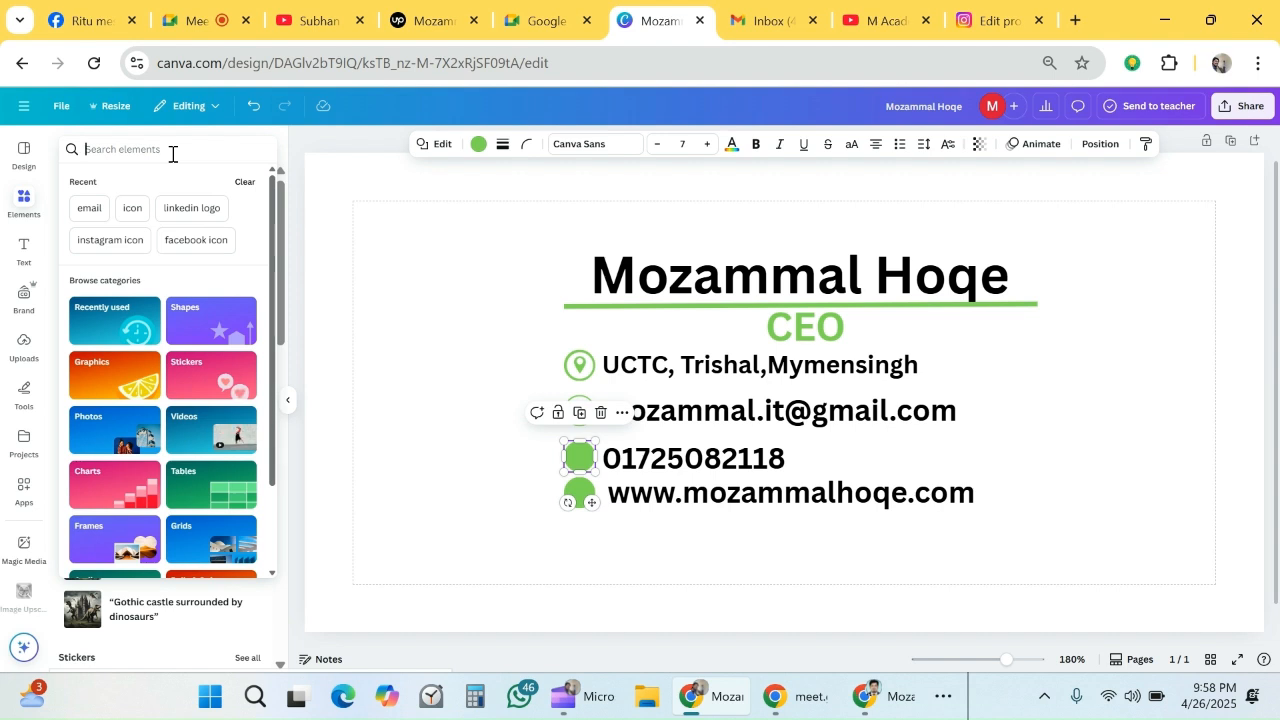
pyautogui.write('phone')
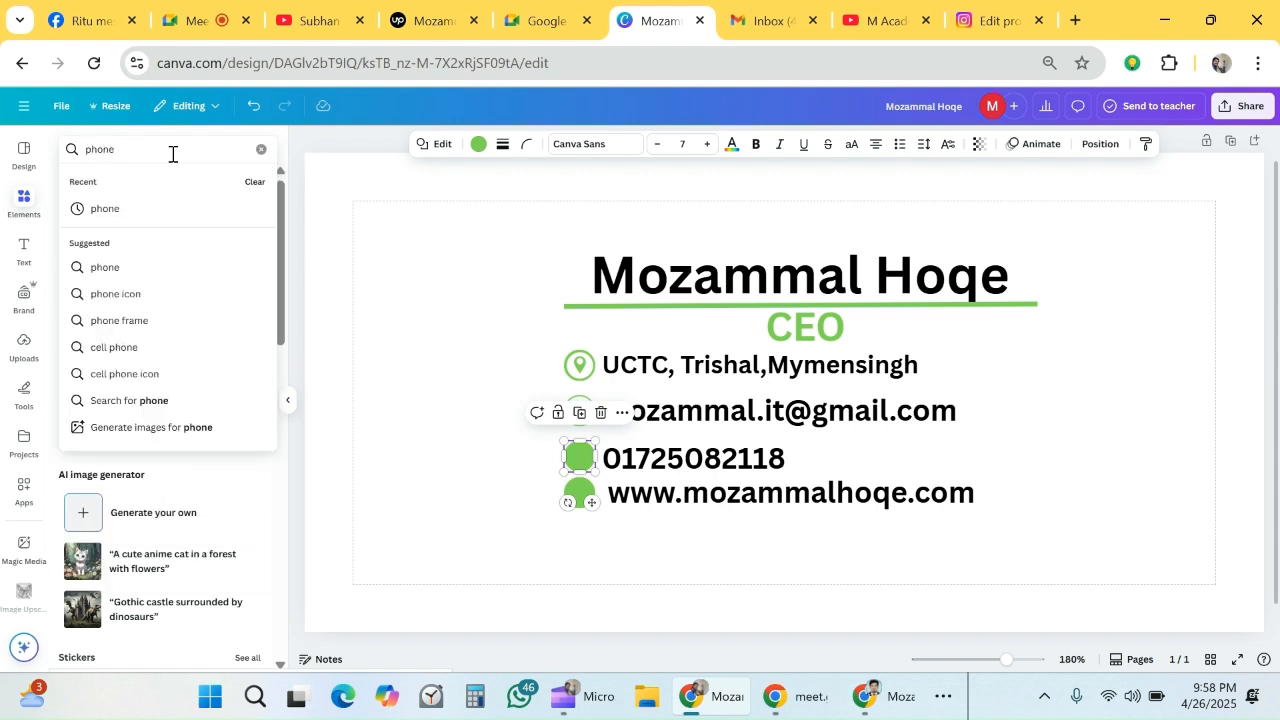
pyautogui.press('Return')
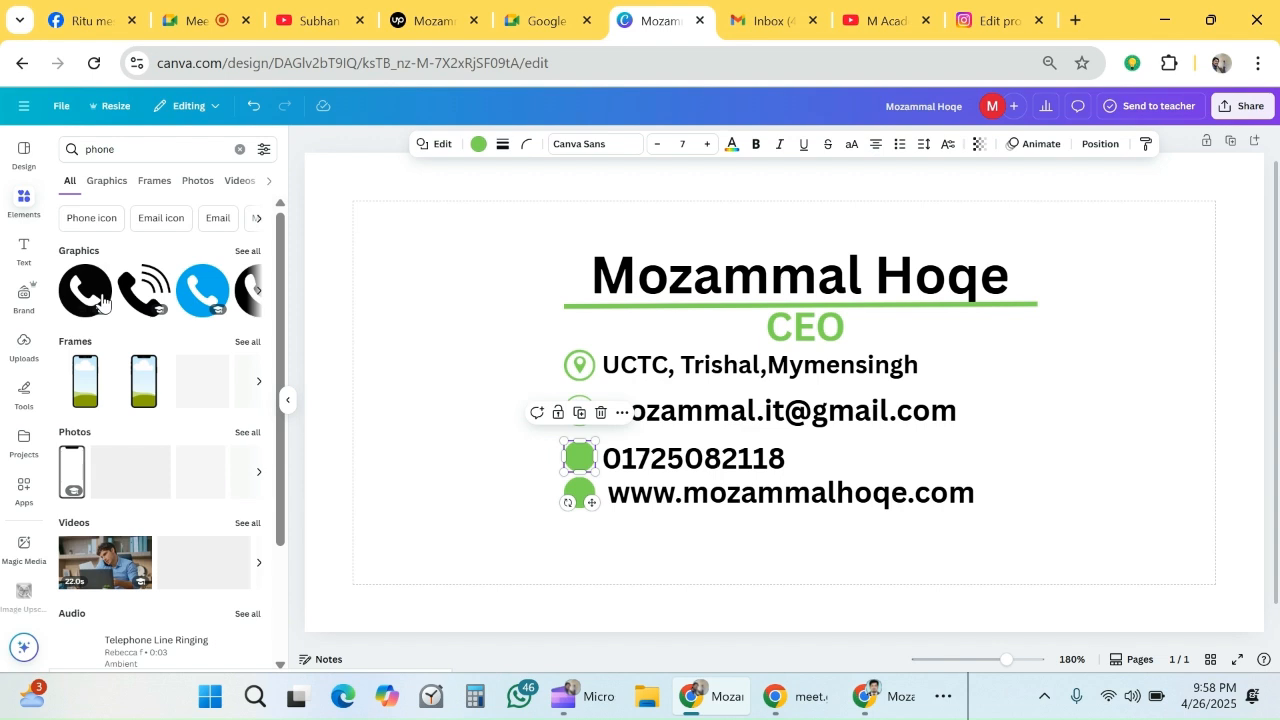
# - Add the round black phone icon, scale it down and center it on the green circle beside the phone number
pyautogui.click(101, 302)
pyautogui.moveTo(882, 298); pyautogui.dragTo(587, 466)
pyautogui.moveTo(575, 454)
pyautogui.mouseDown()
pyautogui.moveTo(593, 445)
pyautogui.moveTo(580, 456)
pyautogui.mouseUp()
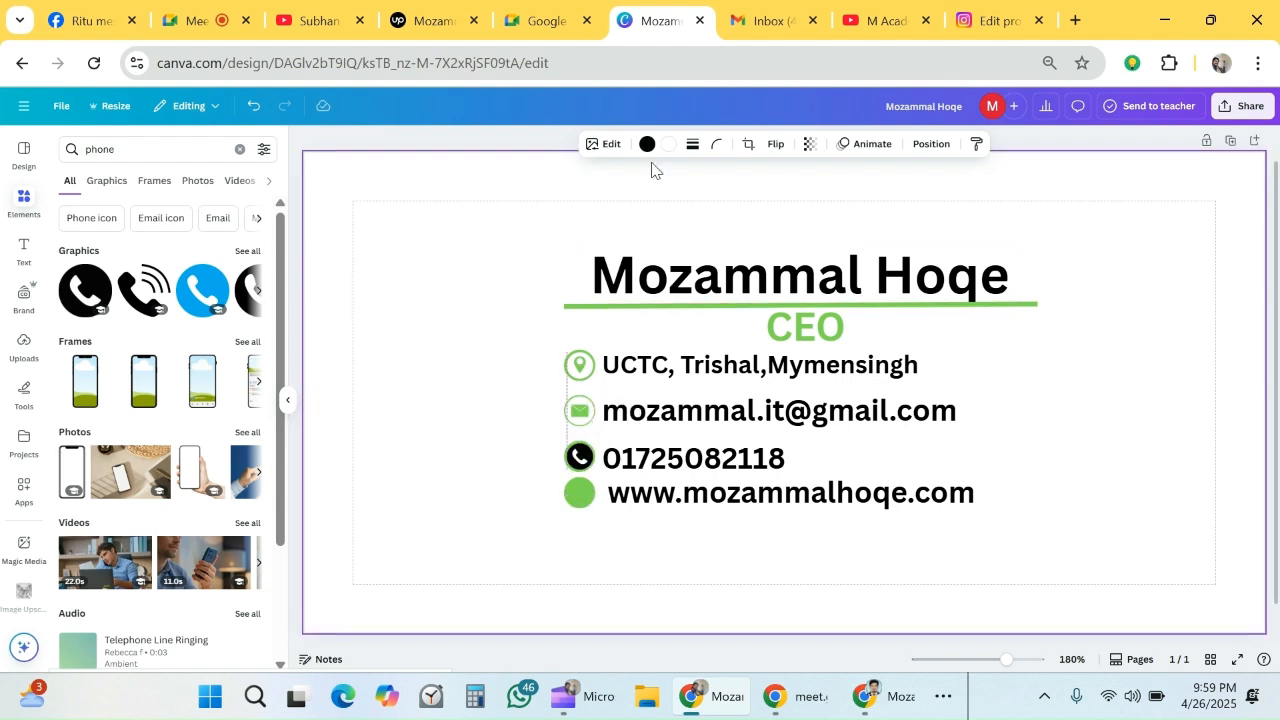
# - Try recoloring the round phone icon's black background white, and undo that color change
pyautogui.click(648, 147)
pyautogui.click(224, 245)
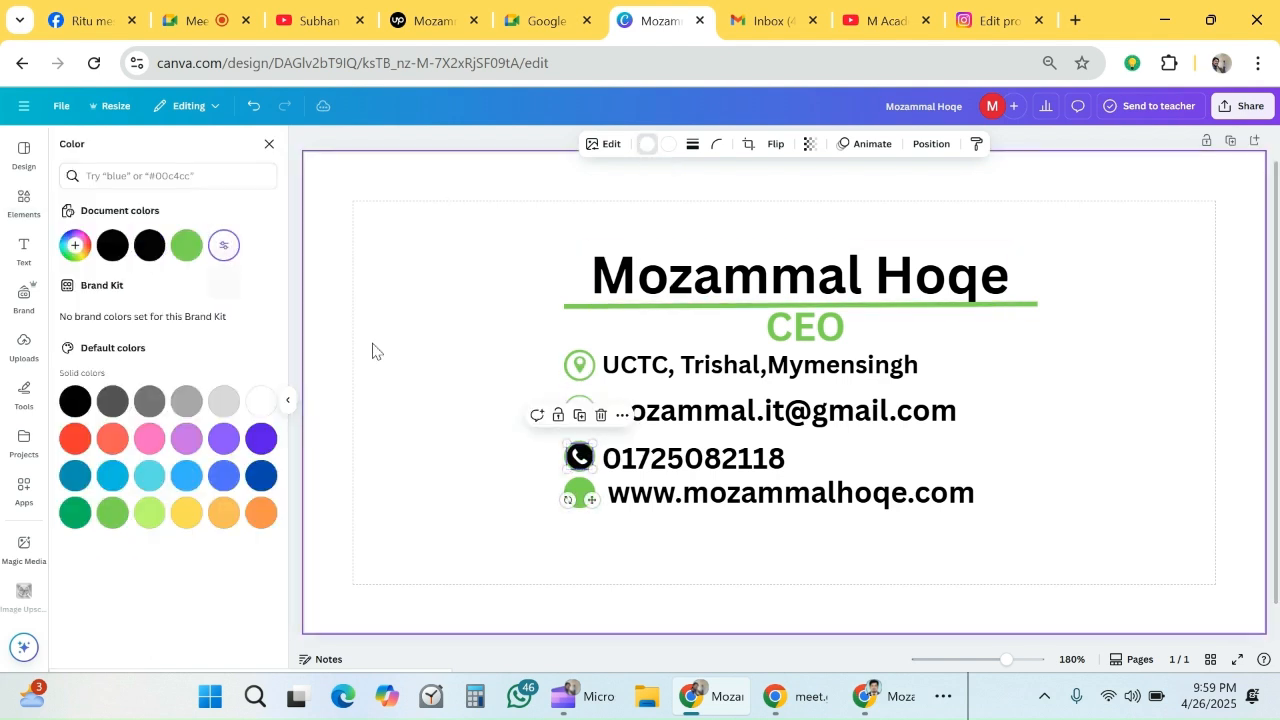
pyautogui.click(497, 487)
pyautogui.click(580, 456)
pyautogui.hotkey('ctrl', 'z')
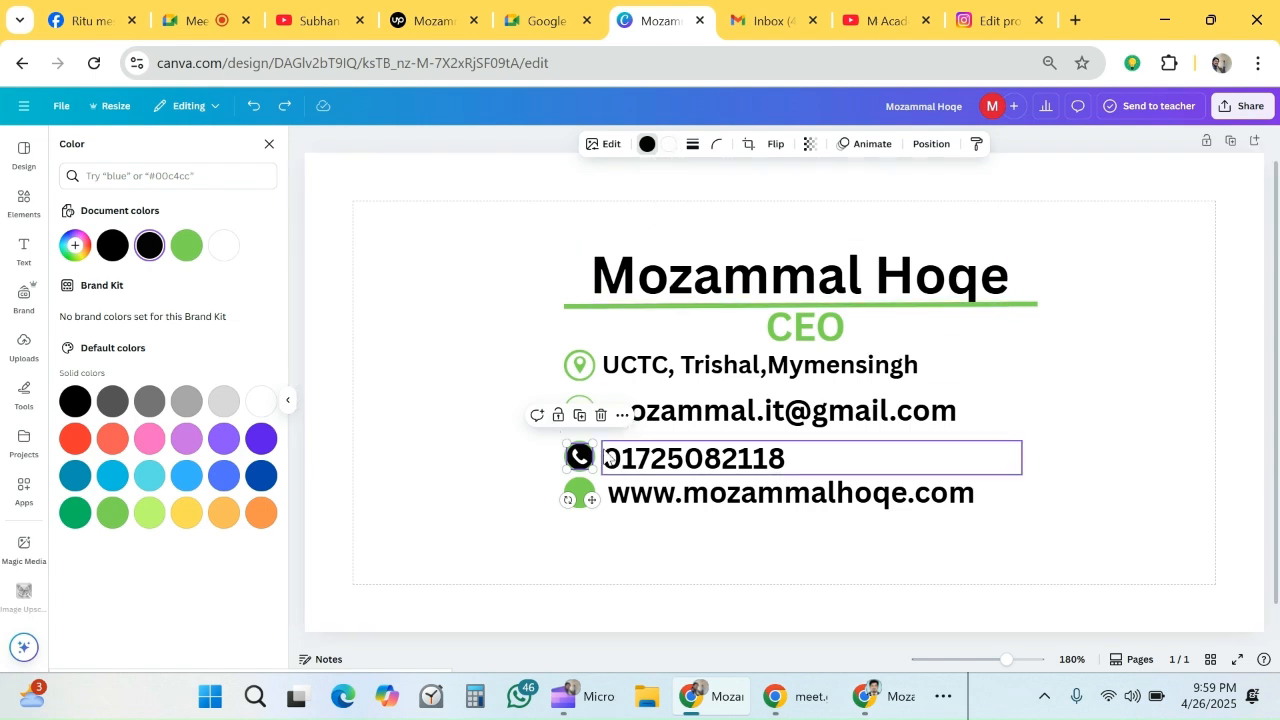
# - Try white for both colors of the round phone icon and remove the icon from the design
pyautogui.click(668, 147)
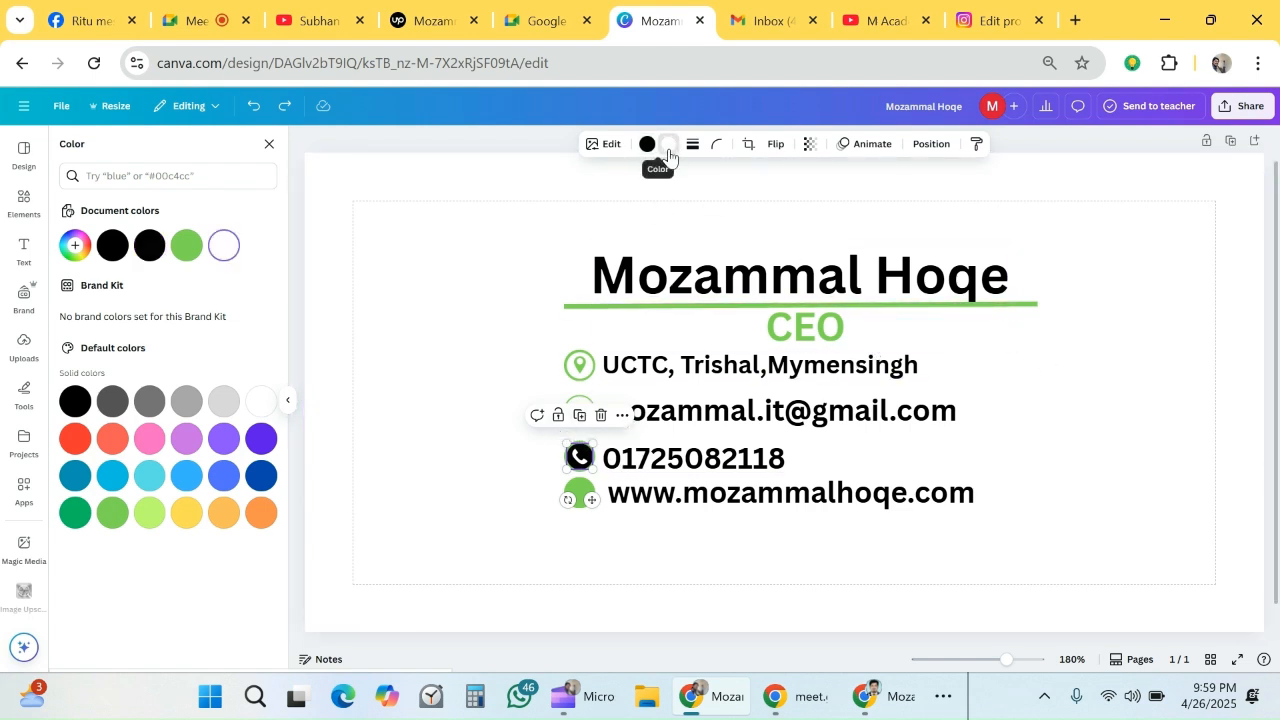
pyautogui.click(226, 246)
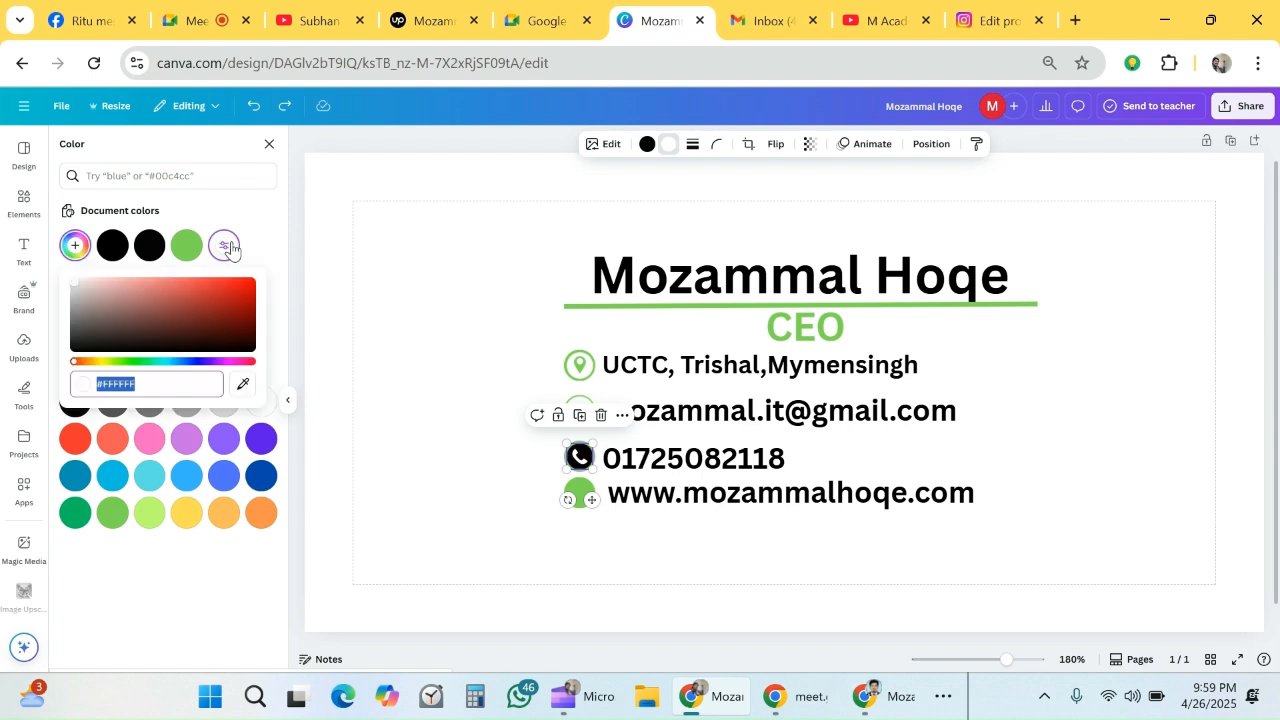
pyautogui.click(648, 156)
pyautogui.click(226, 246)
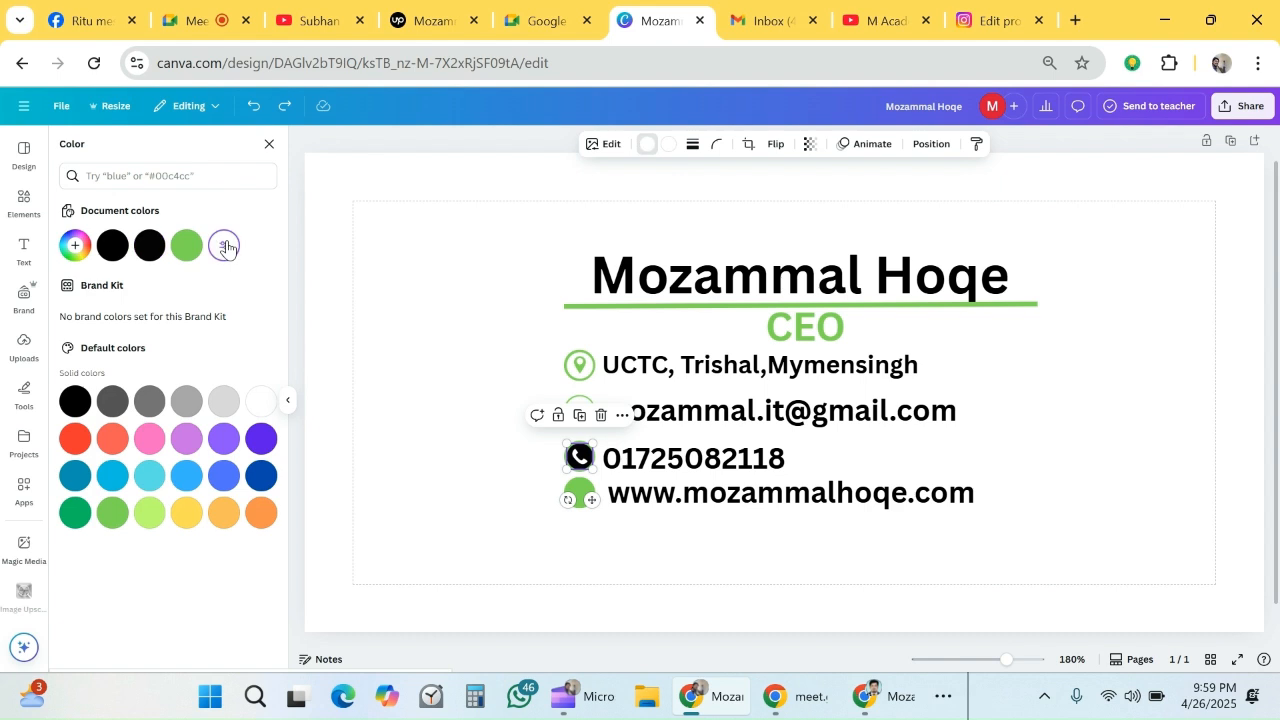
pyautogui.click(671, 149)
pyautogui.press('Escape')
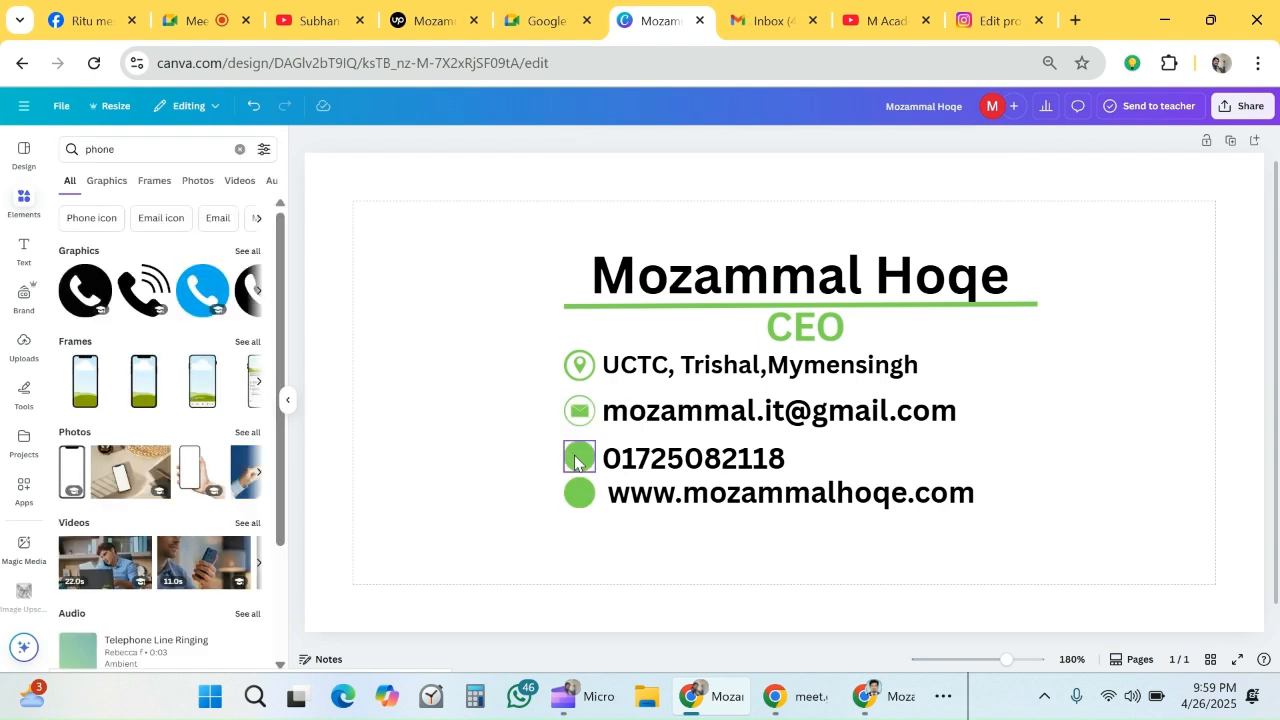
# - Place the ringing handset icon, scaled down, on the green circle beside the phone number and color it white
pyautogui.click(138, 295)
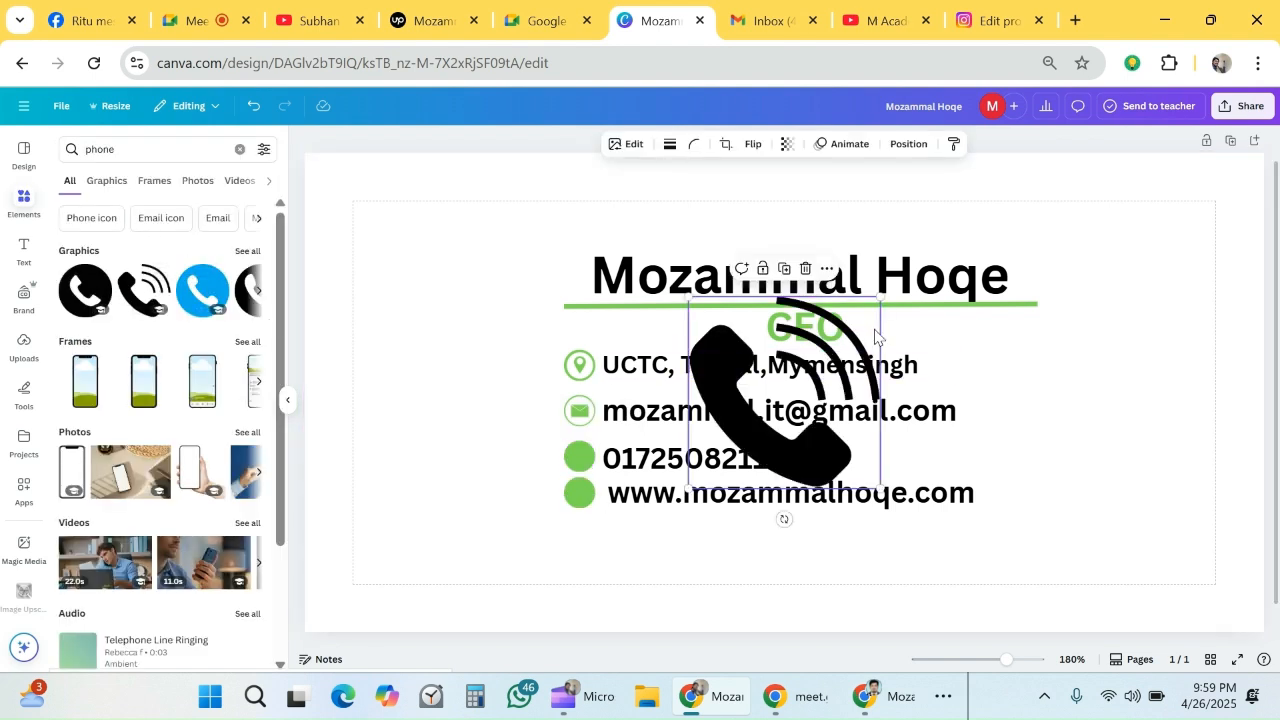
pyautogui.moveTo(881, 295); pyautogui.dragTo(581, 453)
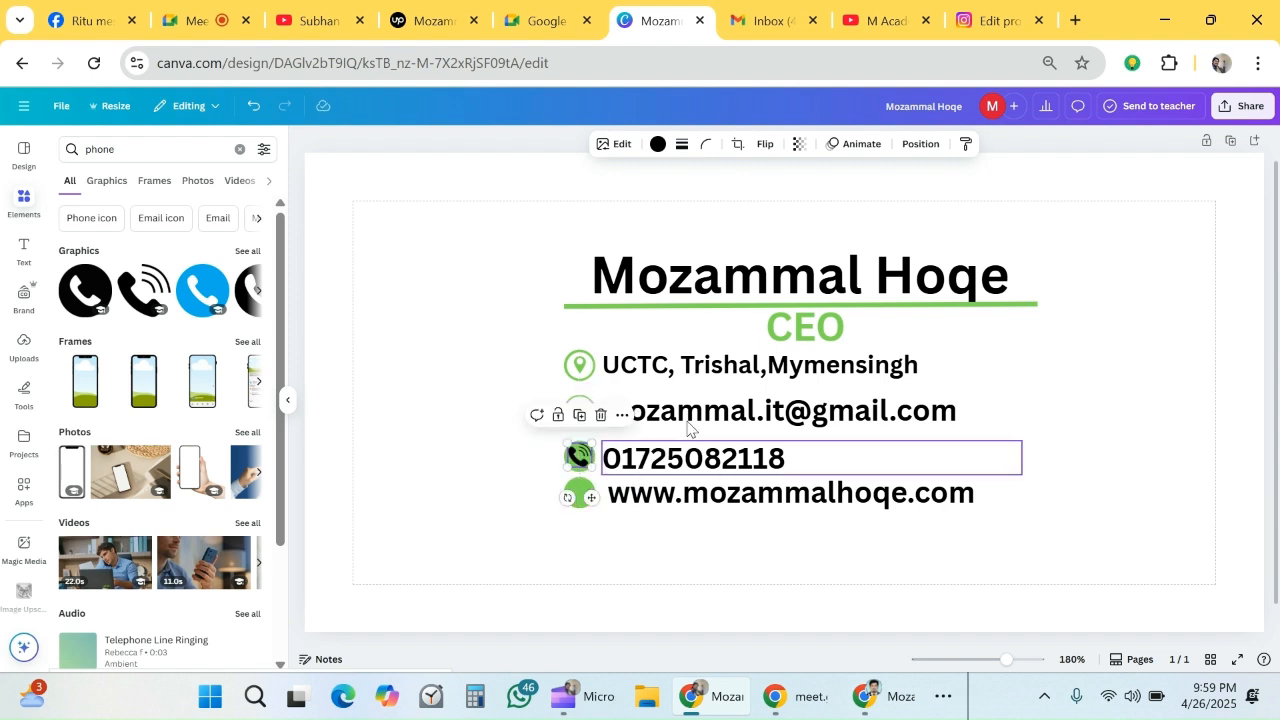
pyautogui.click(657, 147)
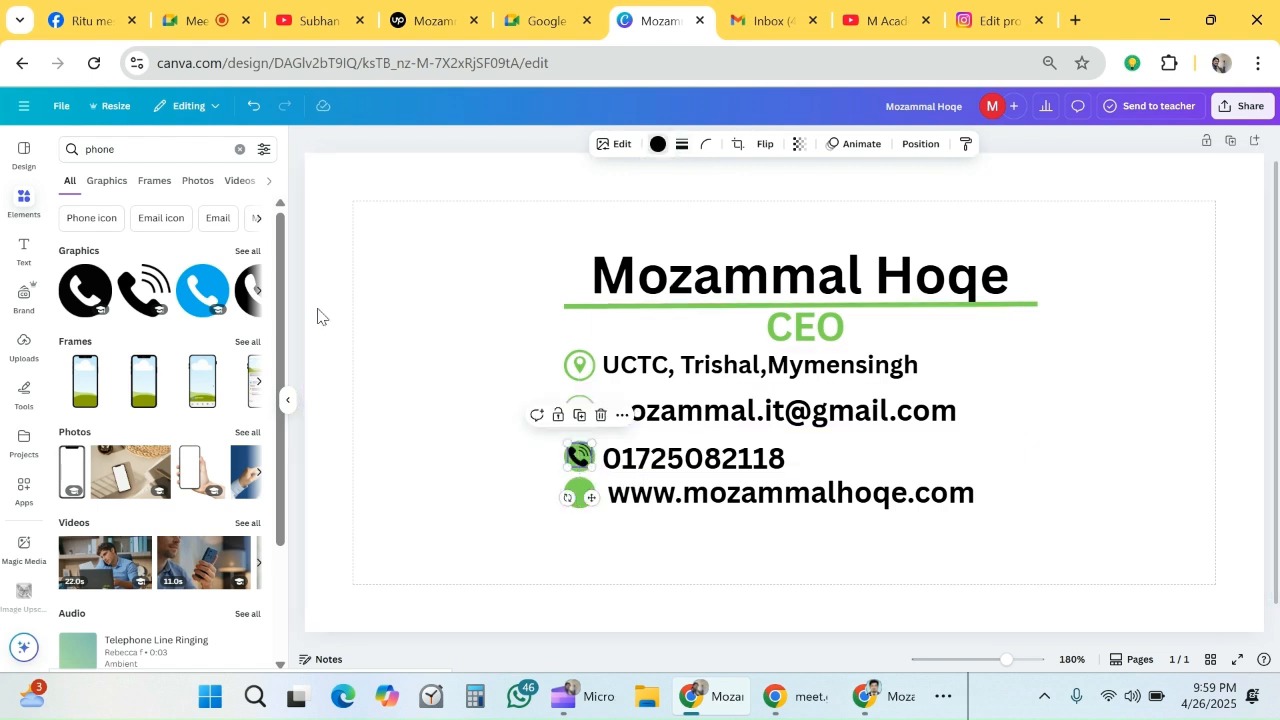
pyautogui.click(262, 402)
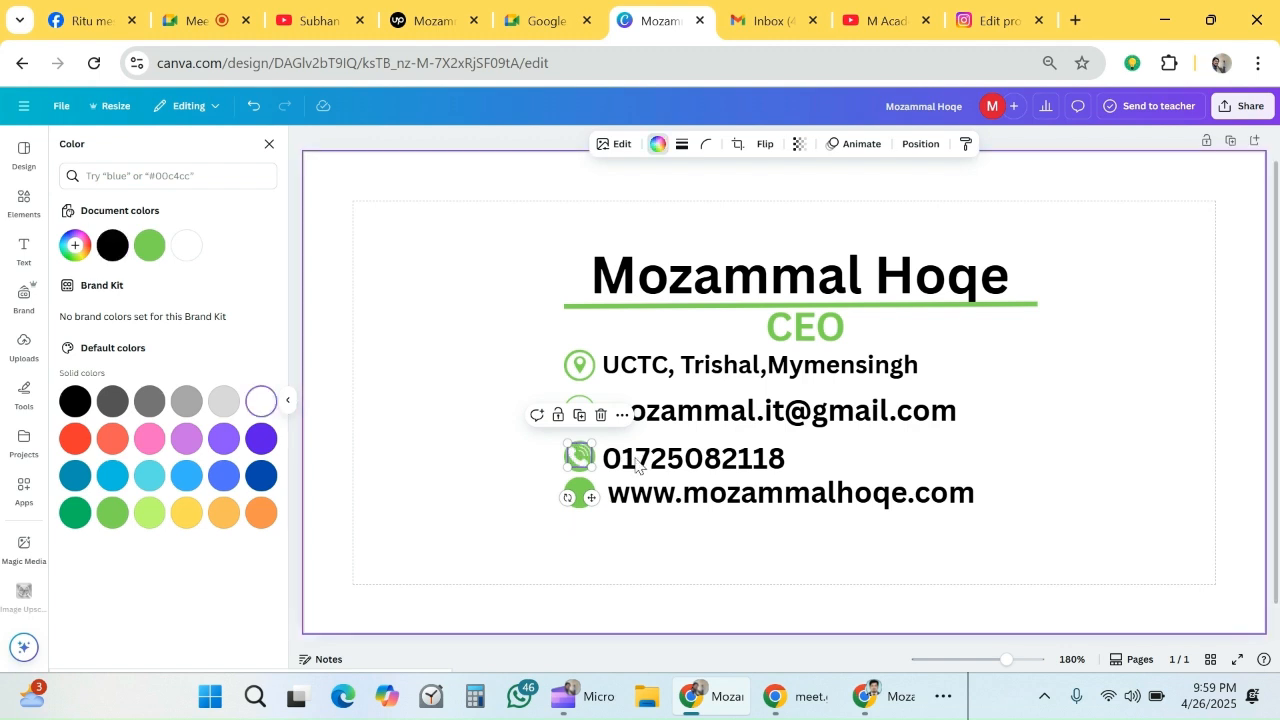
pyautogui.click(500, 405)
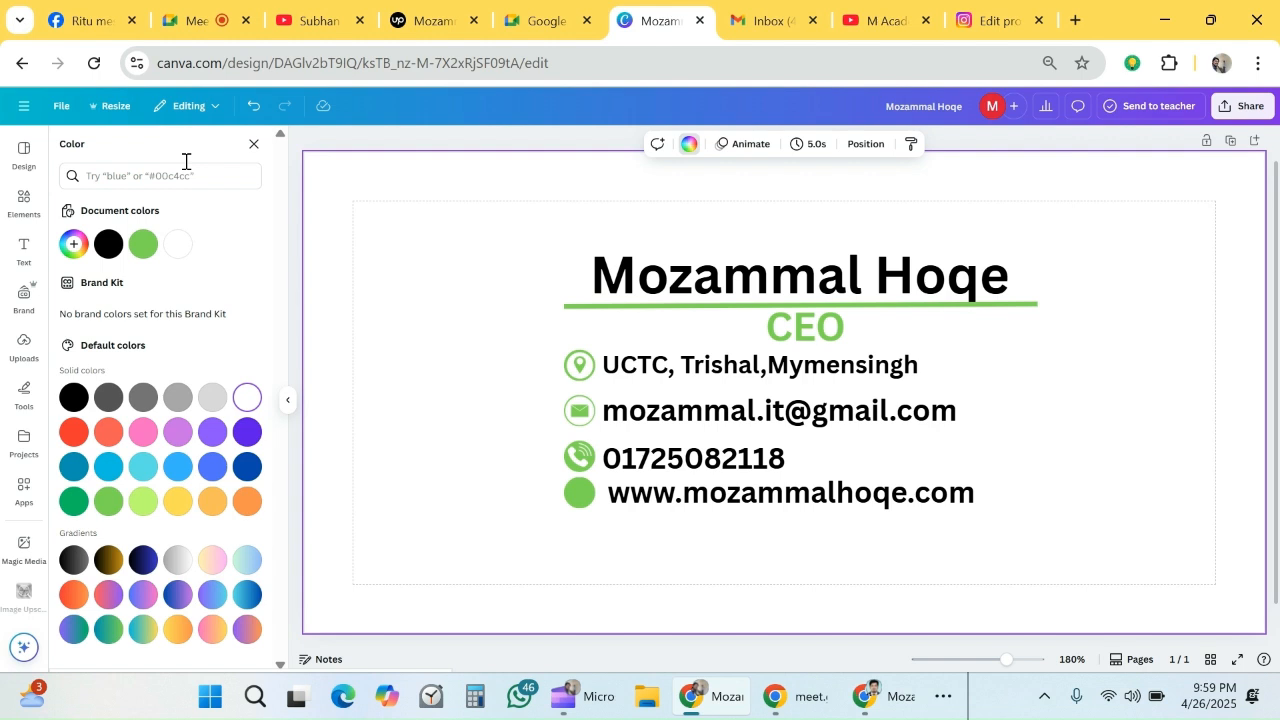
pyautogui.click(177, 172)
pyautogui.write('web')
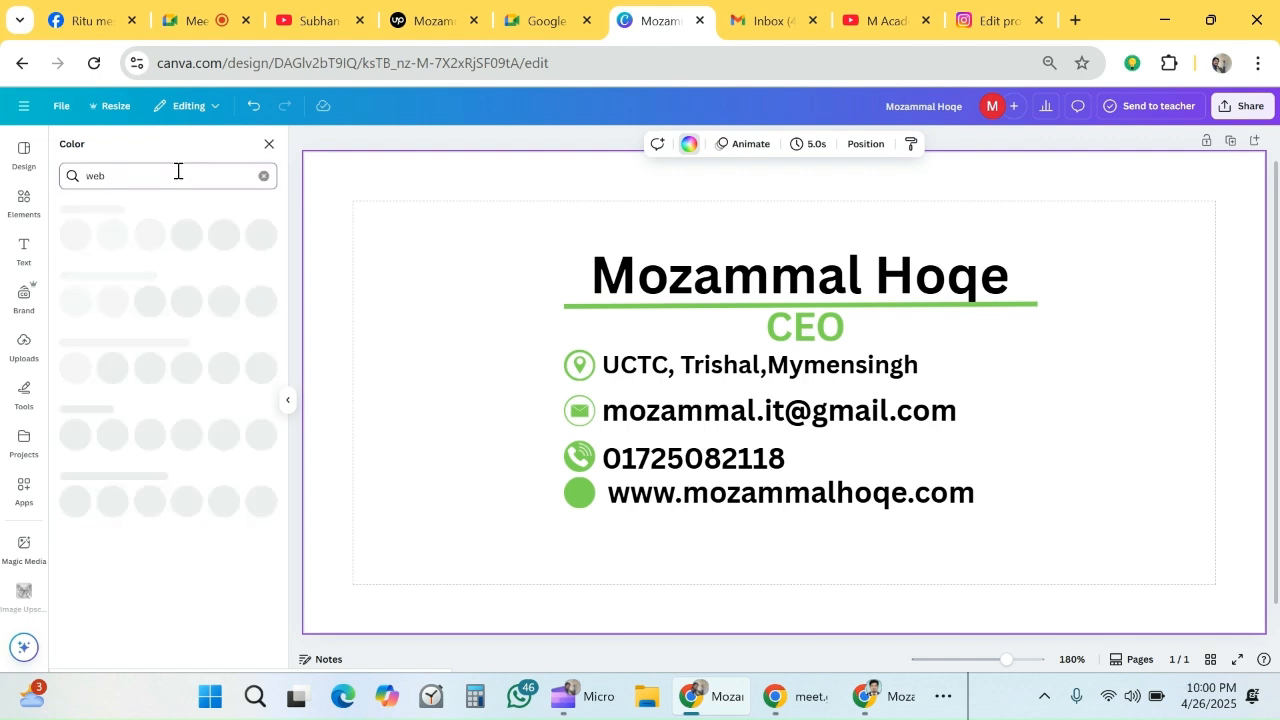
pyautogui.write('site')
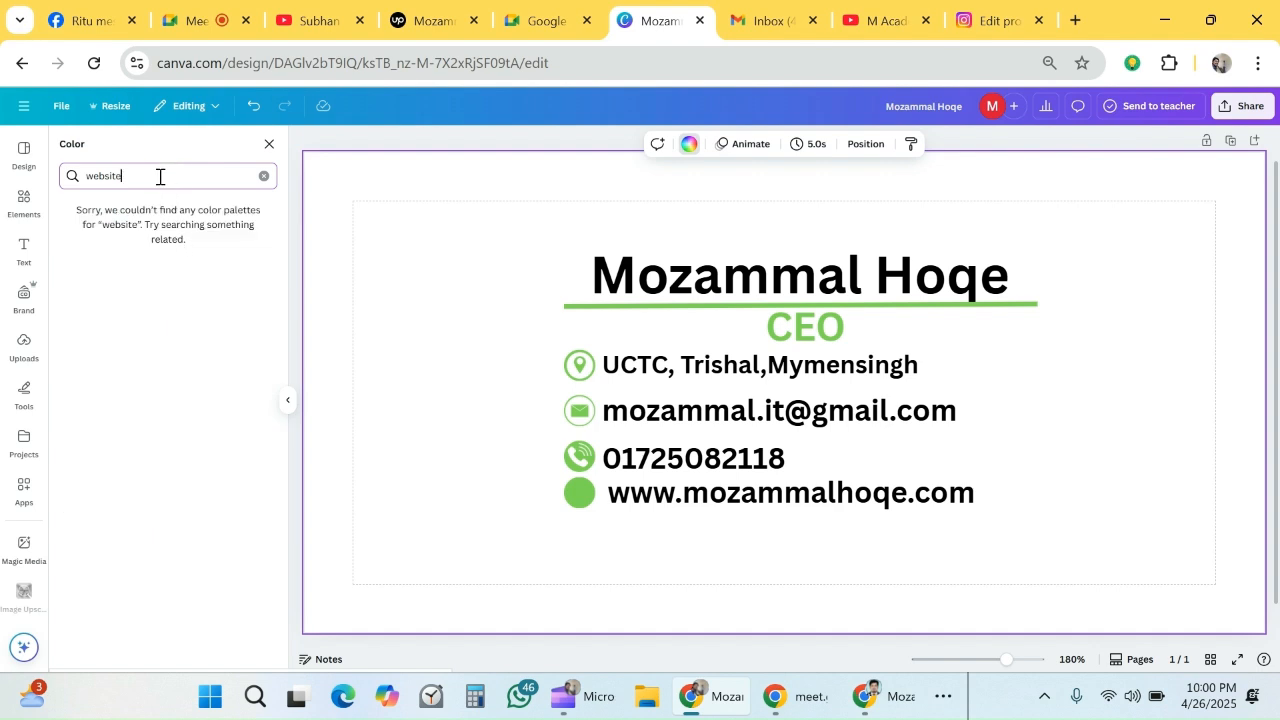
pyautogui.click(268, 143)
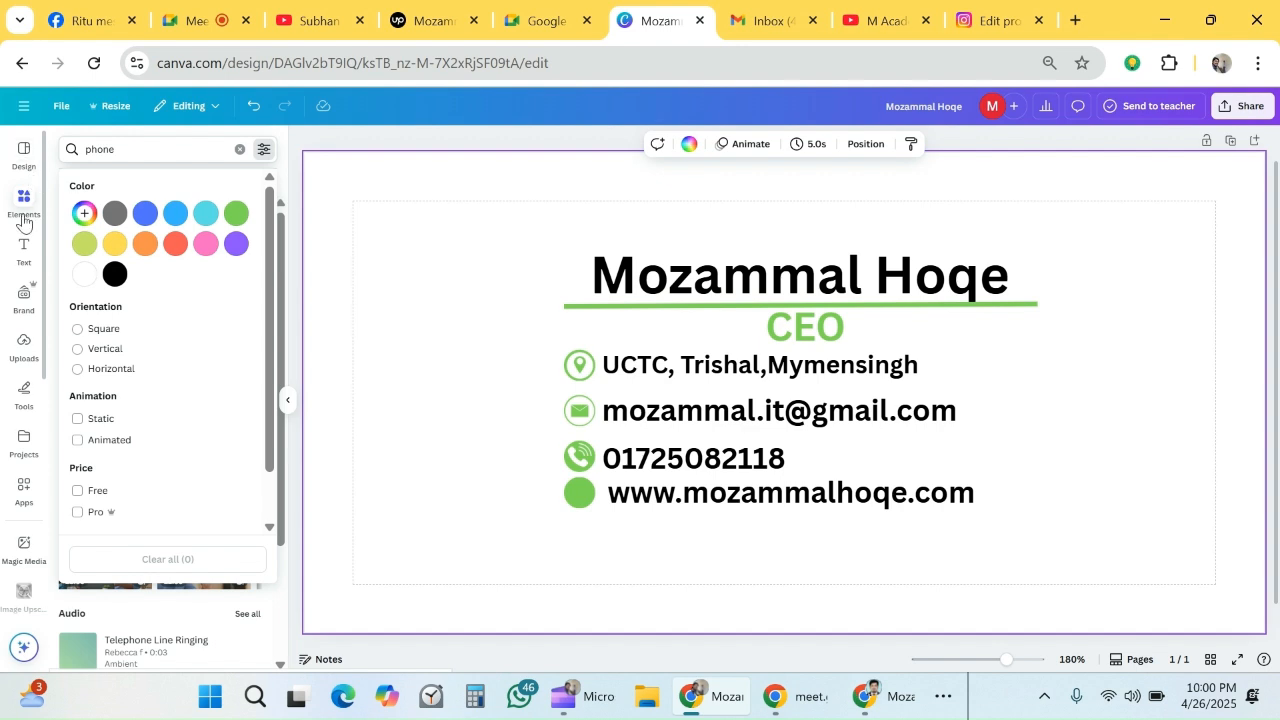
# - Search the design elements for "website" and place the black globe icon, scaled down, on the green circle beside the web address
pyautogui.click(131, 154)
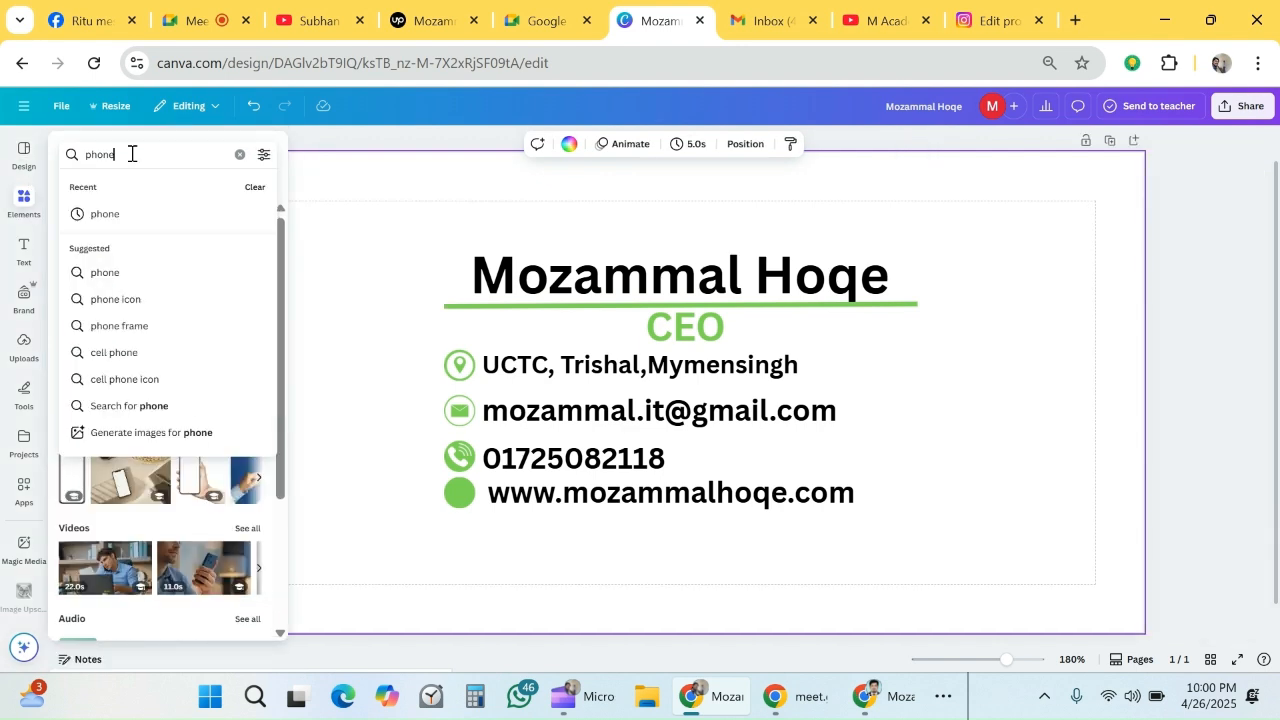
pyautogui.press('BackSpace')
pyautogui.press('BackSpace')
pyautogui.press('BackSpace')
pyautogui.press('BackSpace')
pyautogui.write('website')
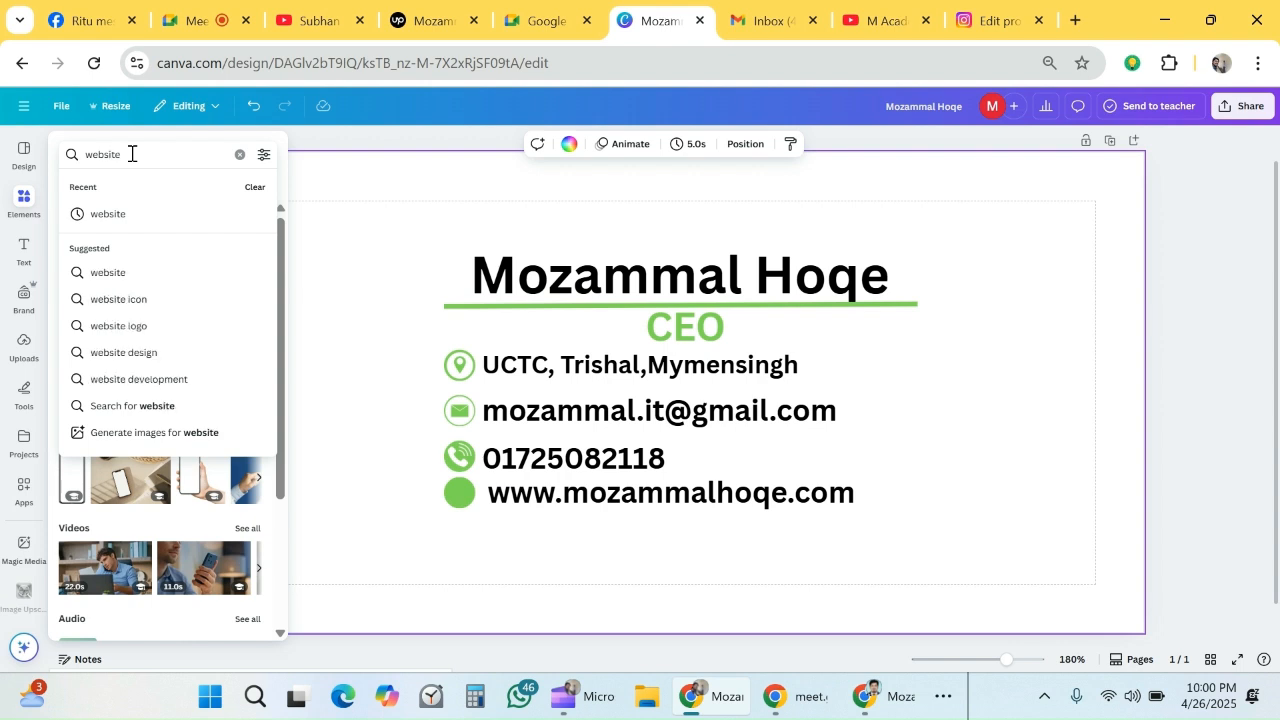
pyautogui.press('Return')
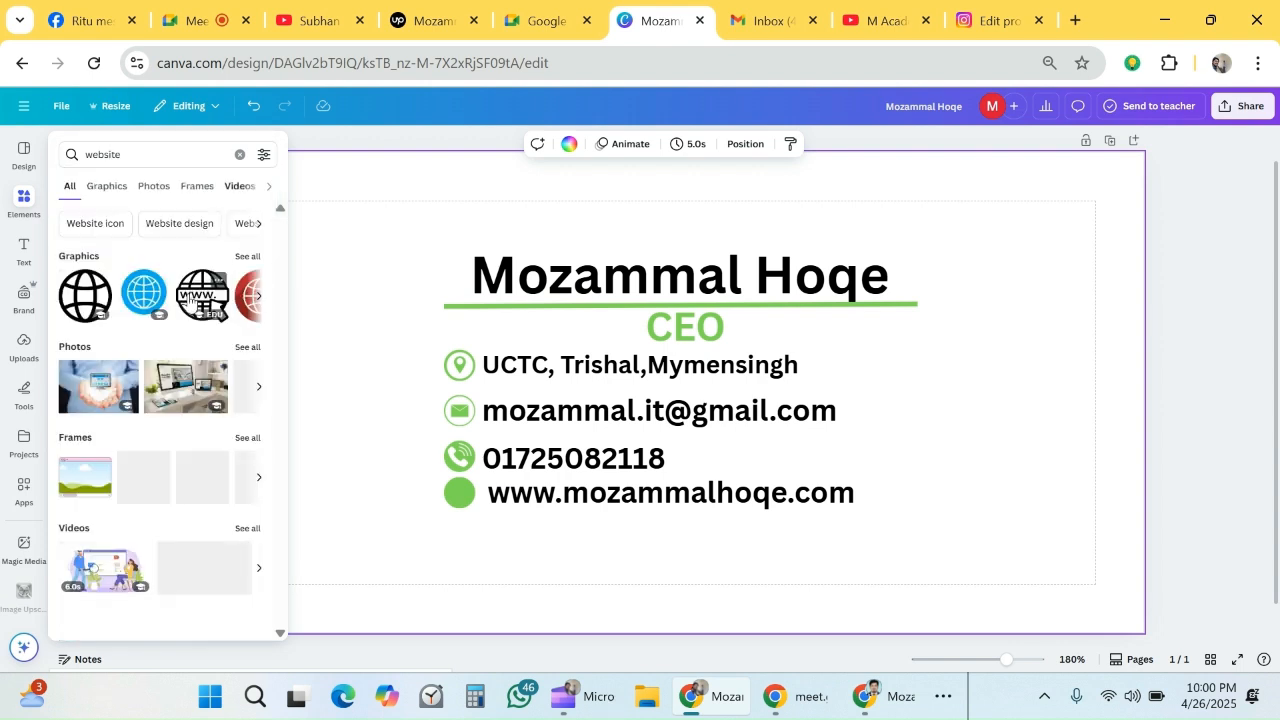
pyautogui.click(85, 295)
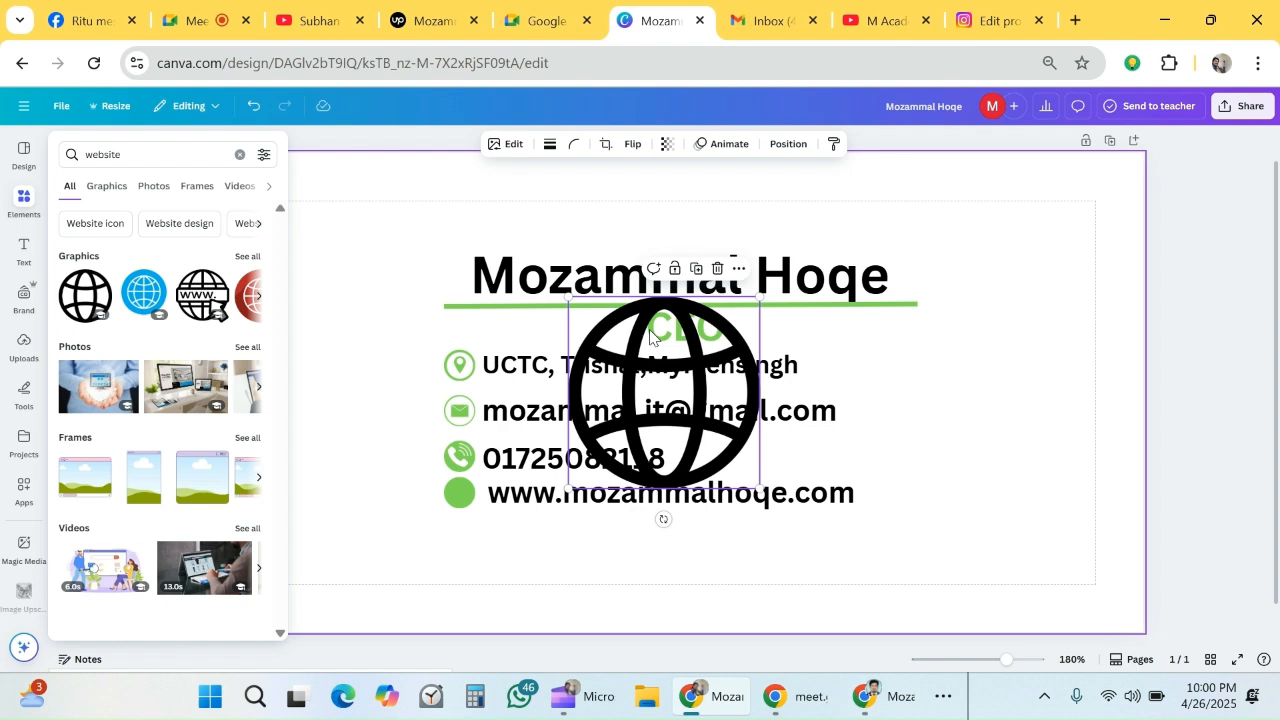
pyautogui.moveTo(760, 297); pyautogui.dragTo(459, 495)
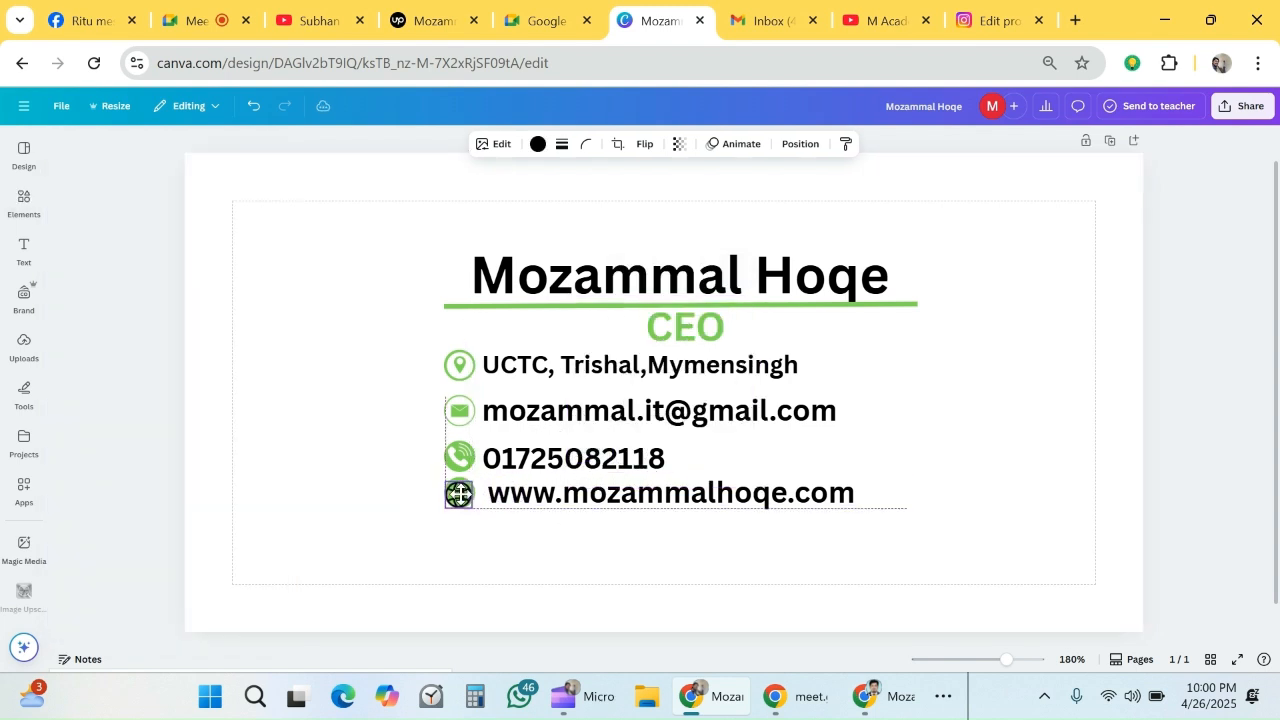
# - Color the globe icon beside the web address white
pyautogui.click(539, 146)
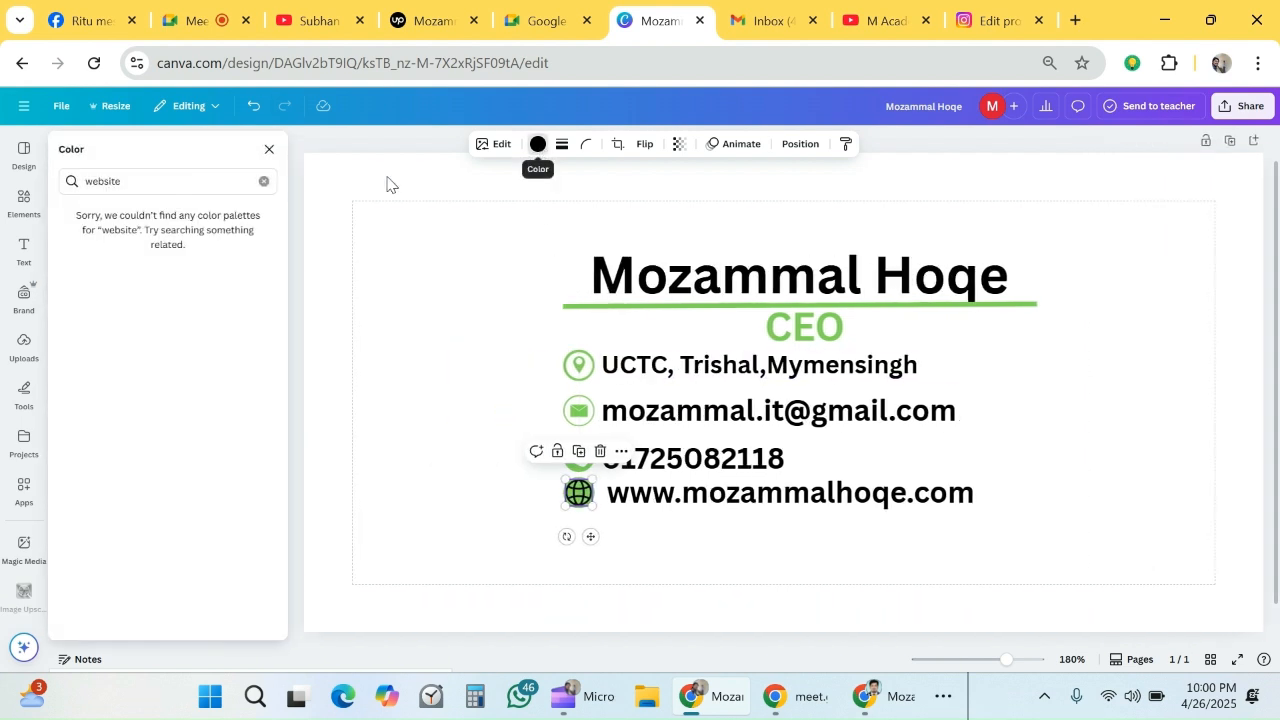
pyautogui.click(266, 181)
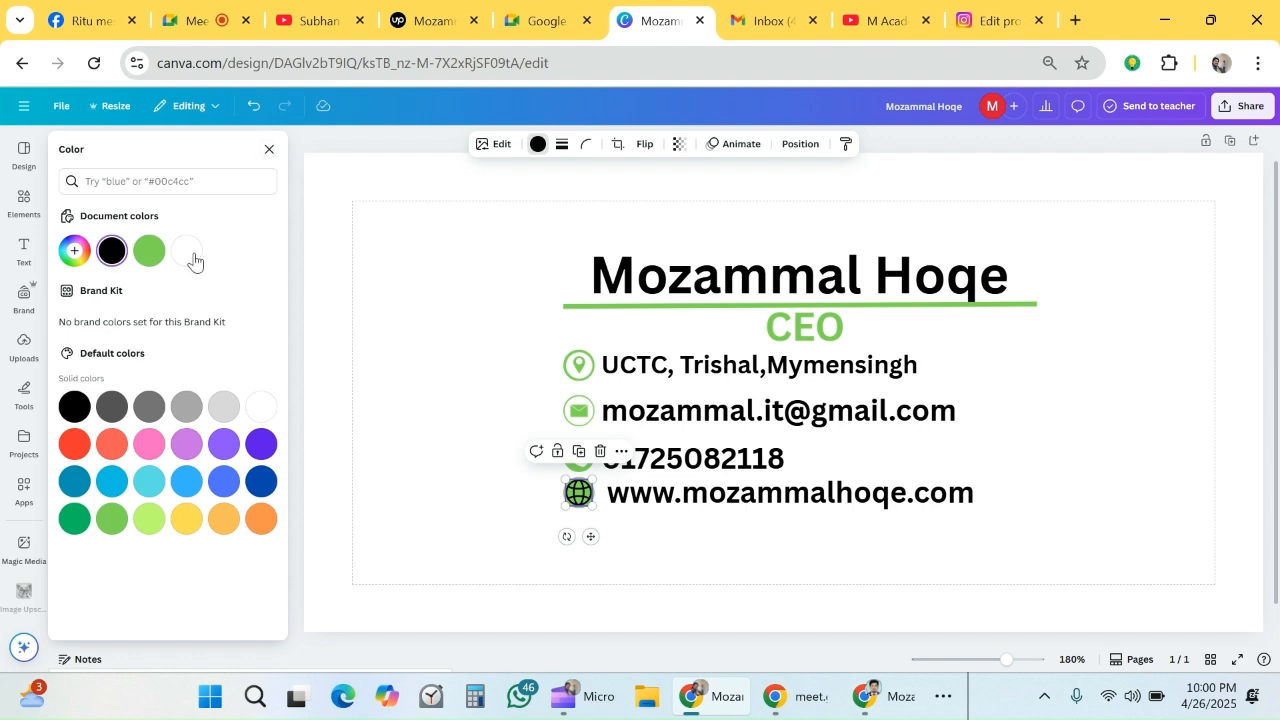
pyautogui.click(188, 251)
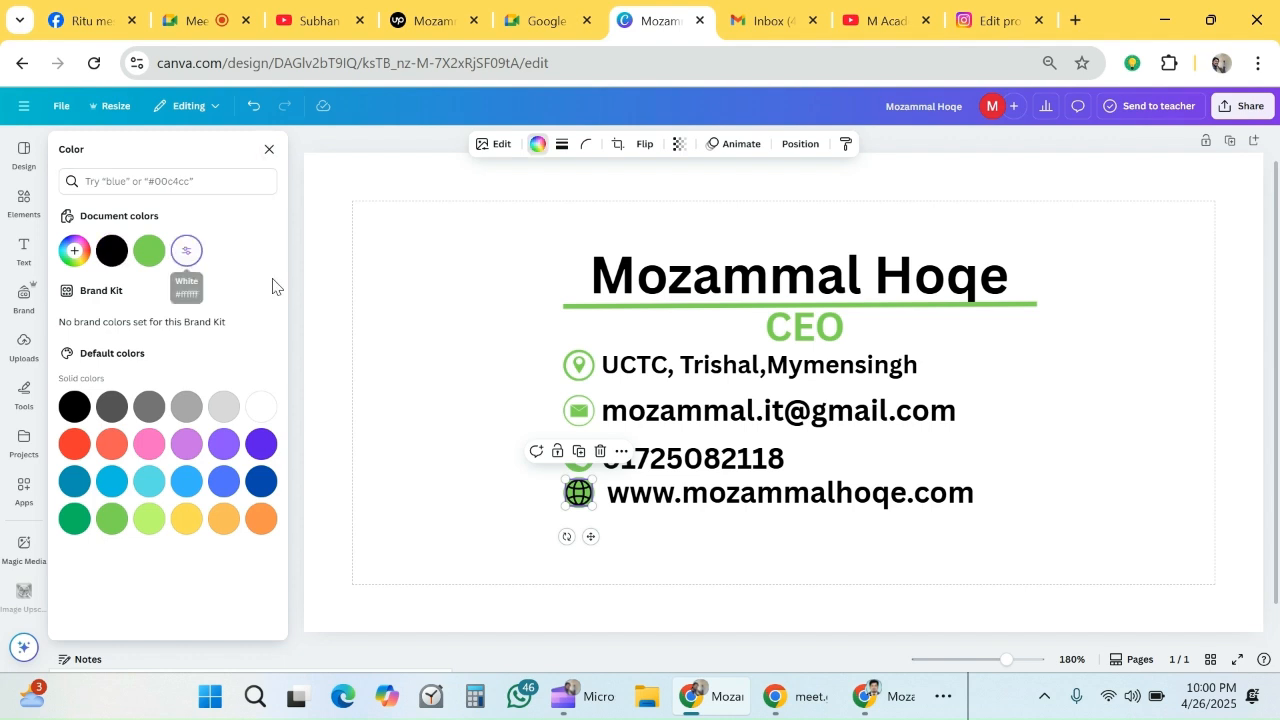
pyautogui.click(1032, 449)
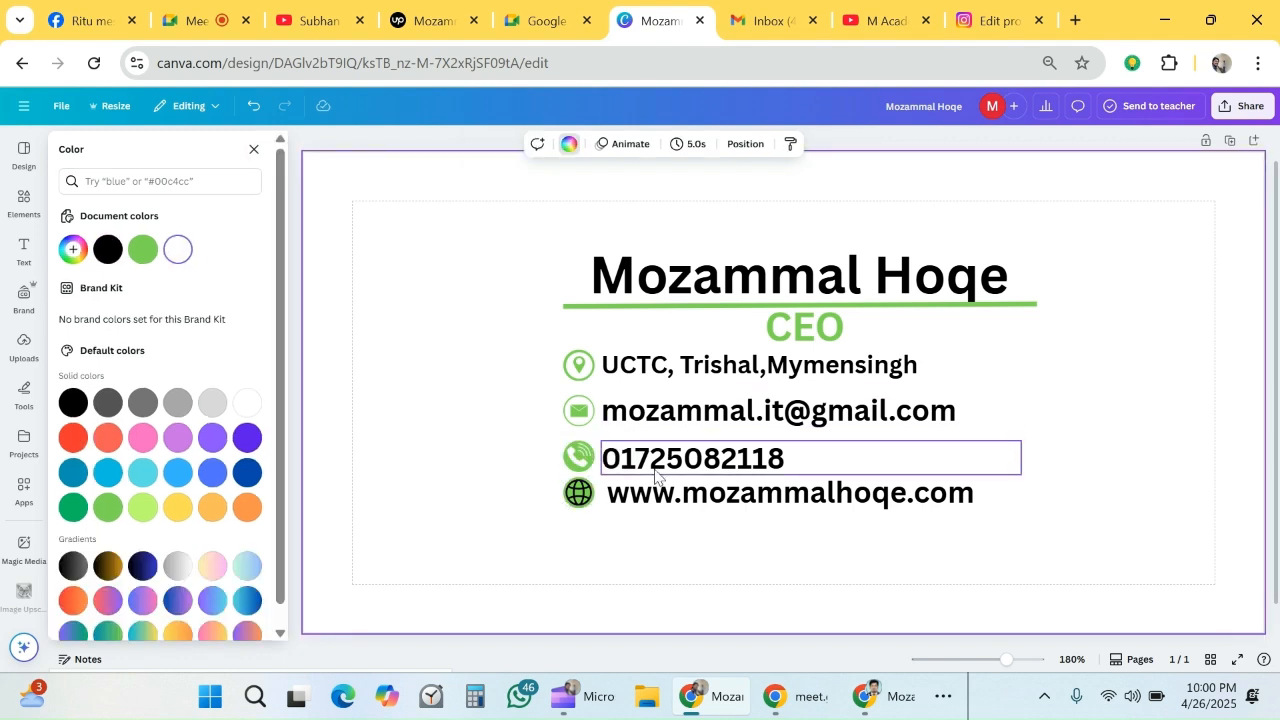
pyautogui.click(578, 492)
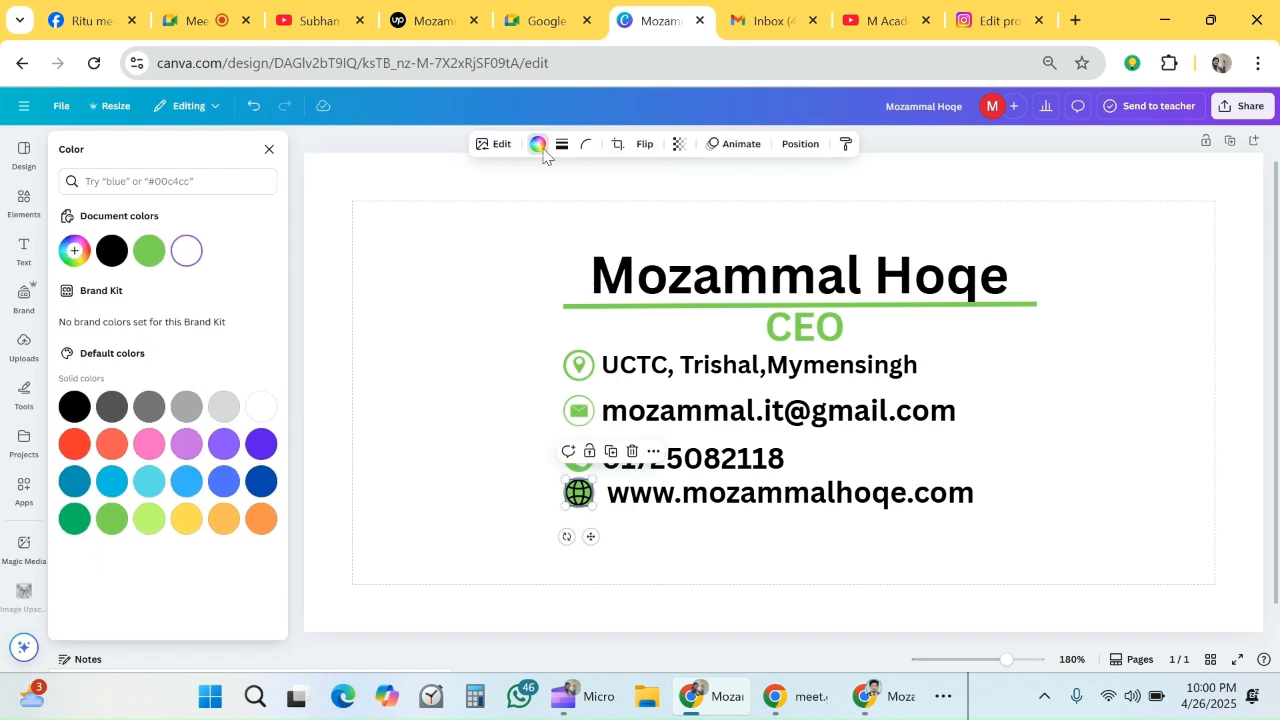
pyautogui.click(183, 255)
pyautogui.click(1145, 411)
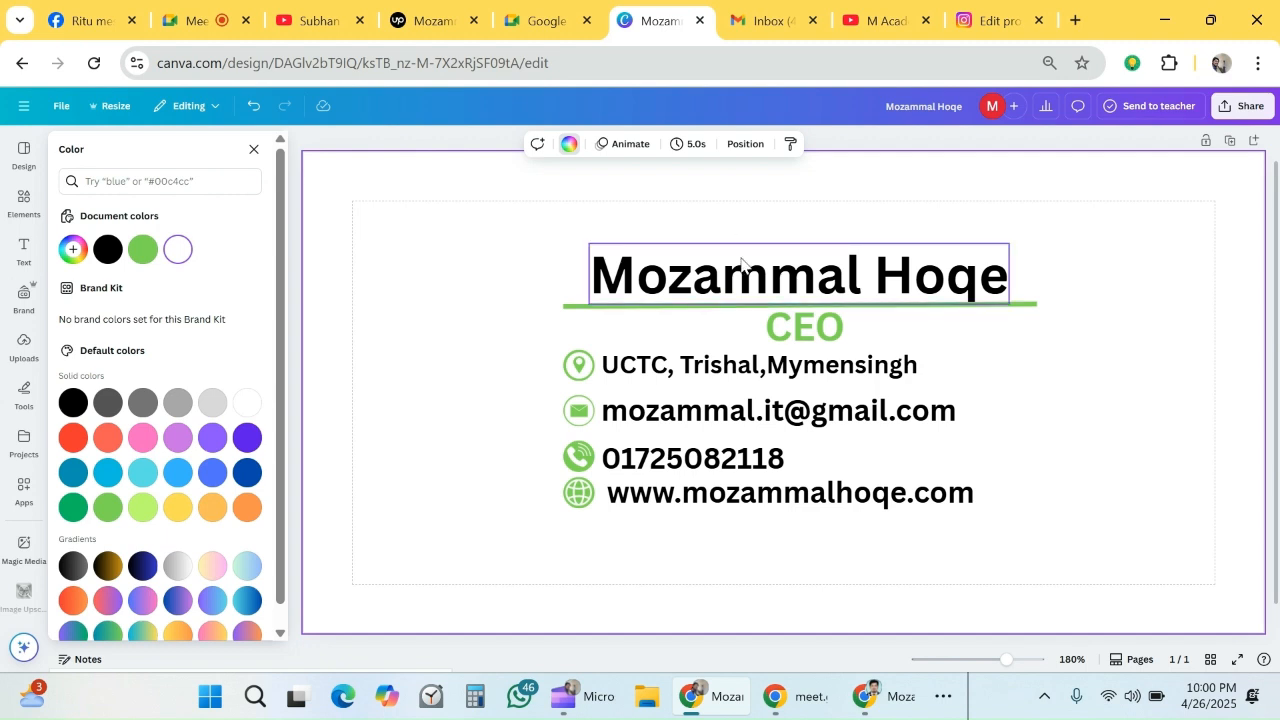
# - Enlarge all signature texts, icons and the underline together and shift the block toward the right side of the page
pyautogui.moveTo(541, 245); pyautogui.dragTo(818, 422)
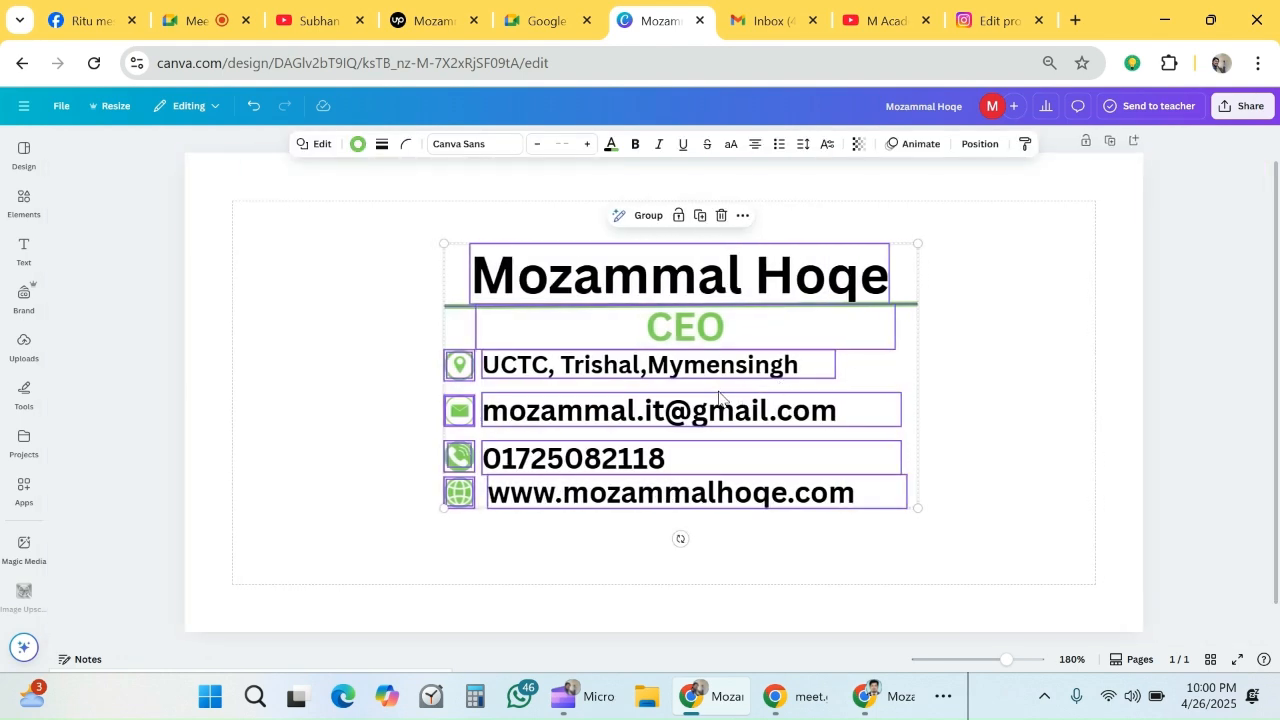
pyautogui.moveTo(700, 384); pyautogui.dragTo(815, 380)
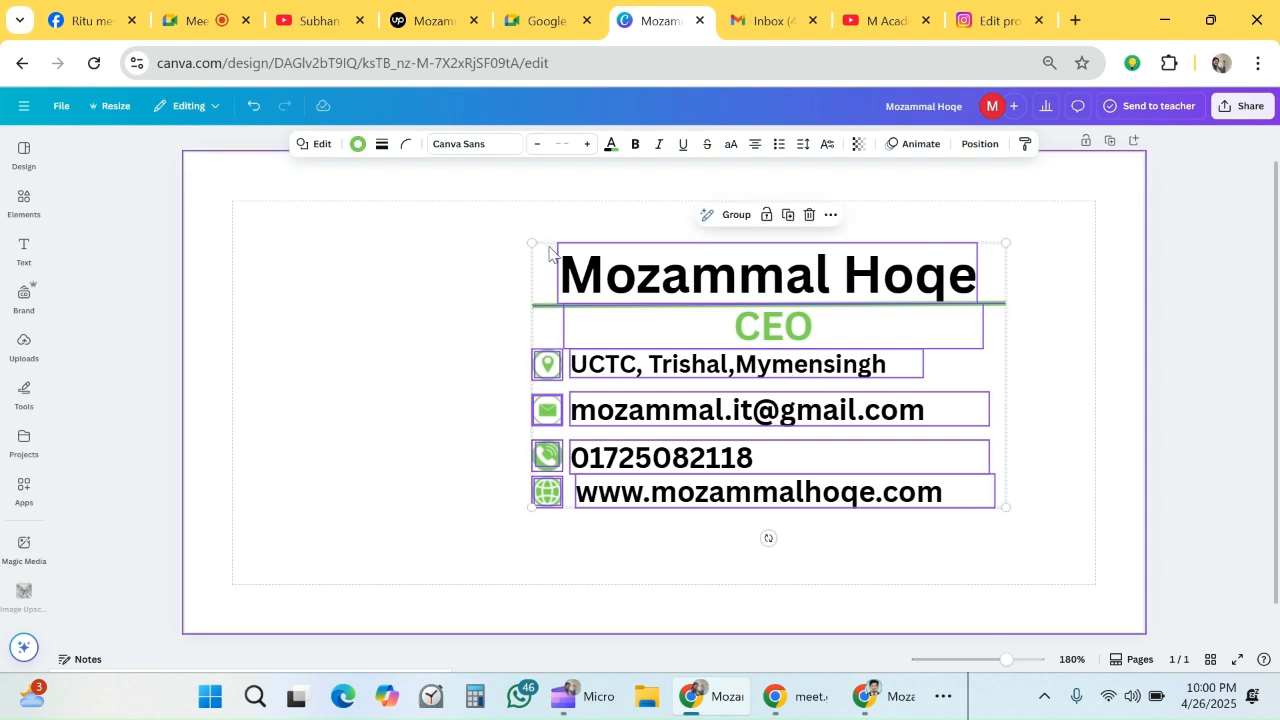
pyautogui.moveTo(532, 243); pyautogui.dragTo(474, 220)
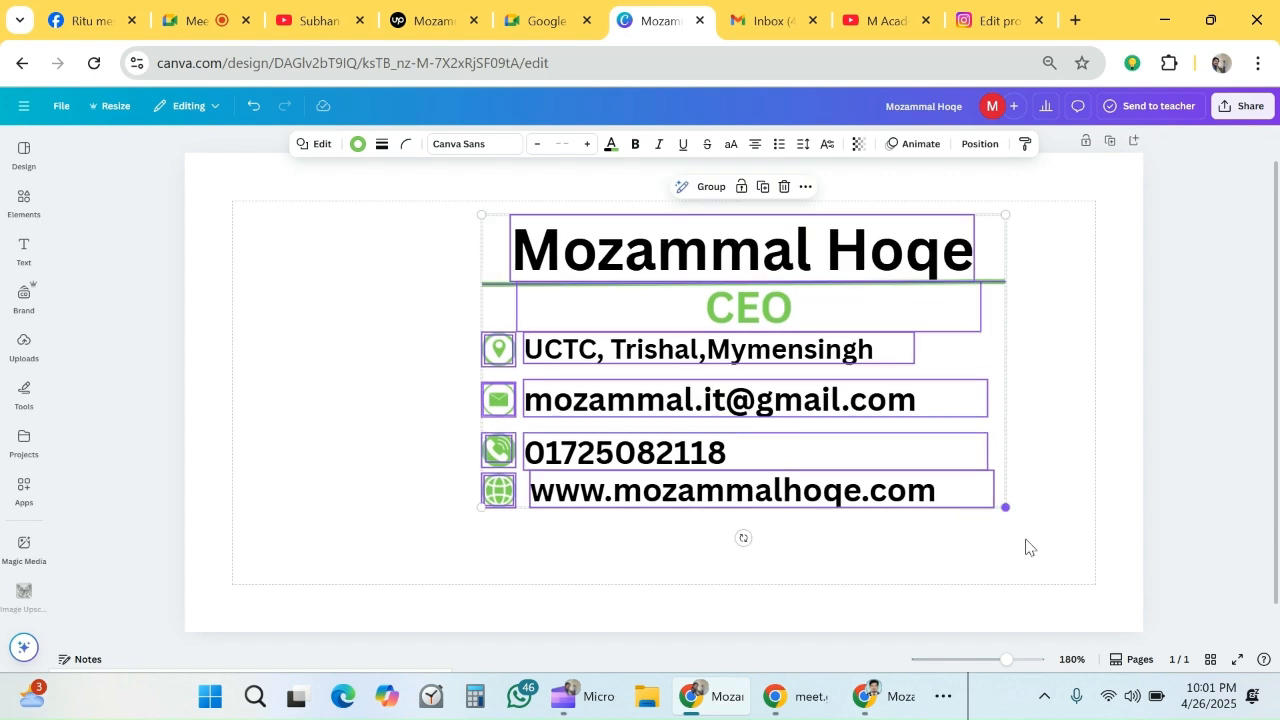
pyautogui.moveTo(1006, 508); pyautogui.dragTo(1054, 581)
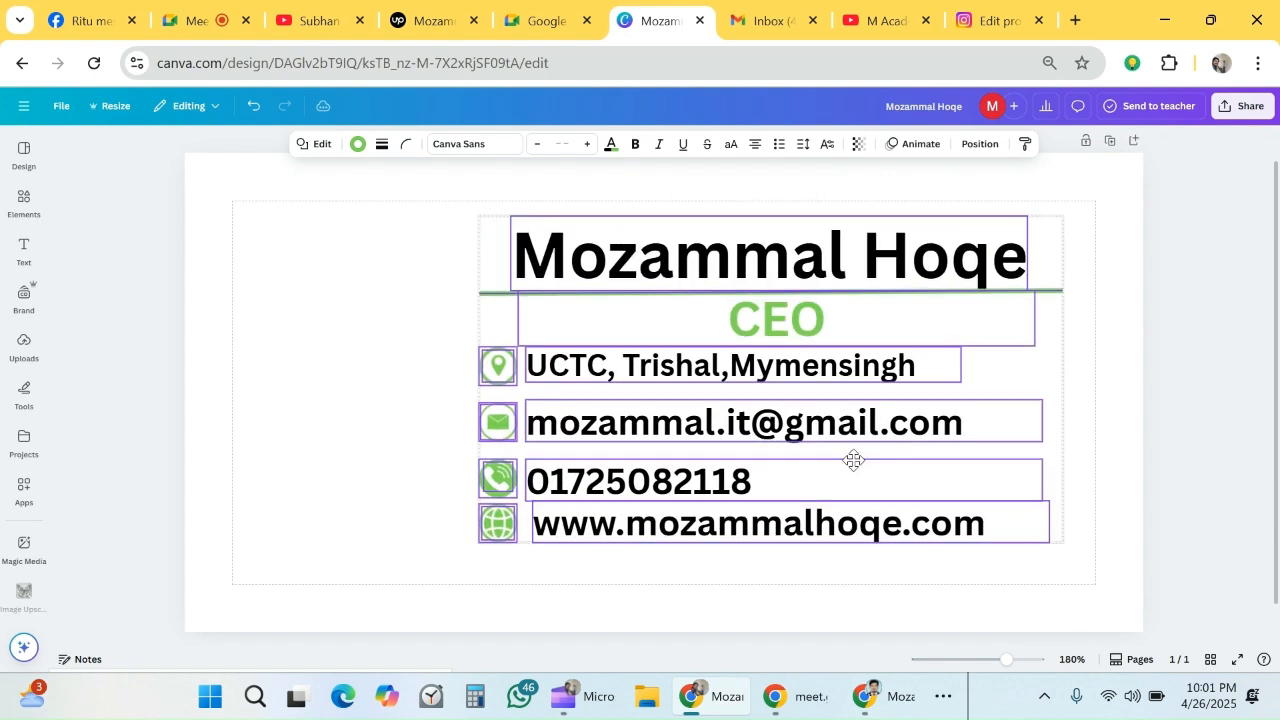
pyautogui.moveTo(853, 460); pyautogui.dragTo(841, 486)
pyautogui.click(1066, 394)
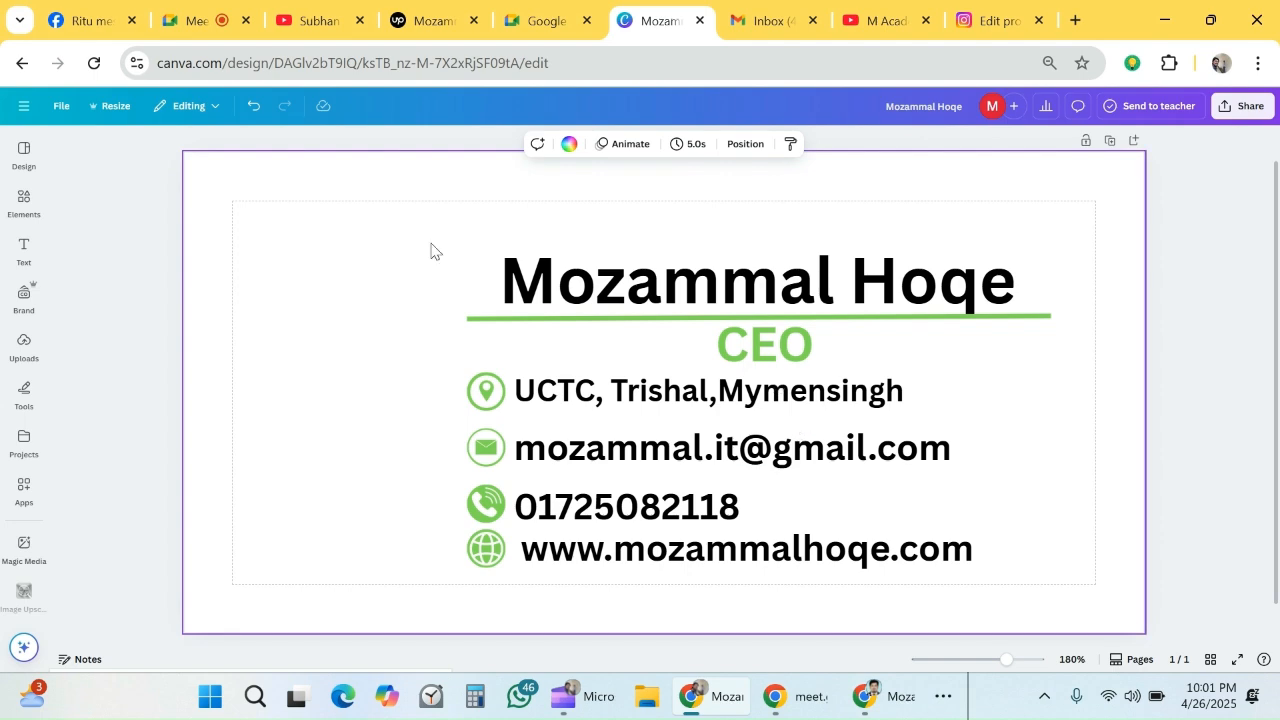
# - Move the whole enlarged signature block slightly left and up on the page
pyautogui.moveTo(623, 464); pyautogui.dragTo(928, 558)
pyautogui.moveTo(822, 440); pyautogui.dragTo(788, 429)
pyautogui.click(1068, 392)
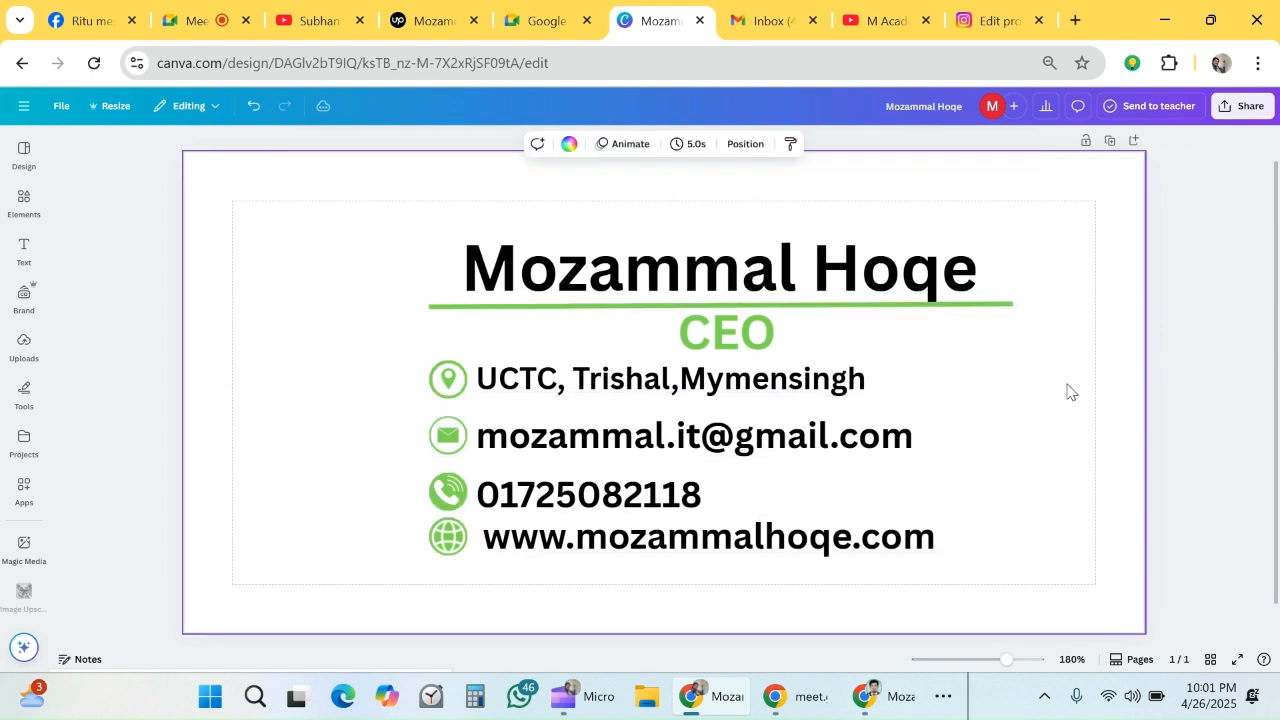
# - Add the uploaded Upazila Computer Training Centre logo, scale it down and place it just right of the web address
pyautogui.click(23, 247)
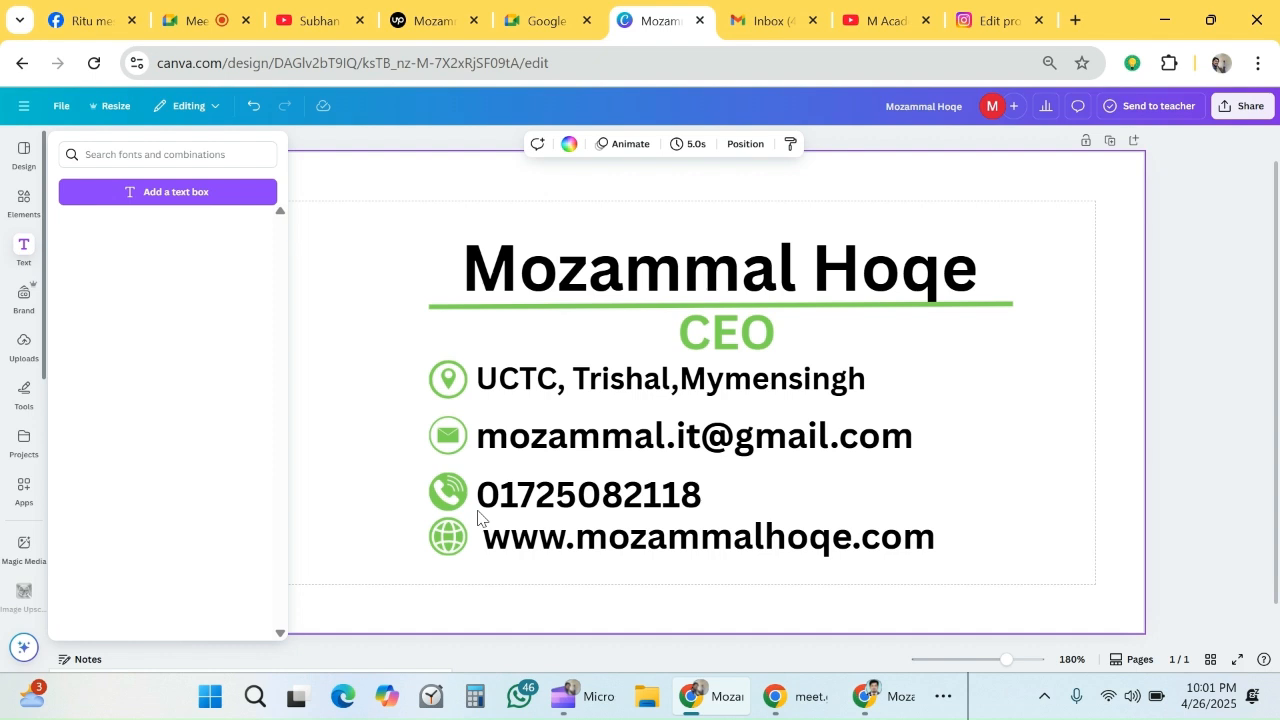
pyautogui.click(24, 347)
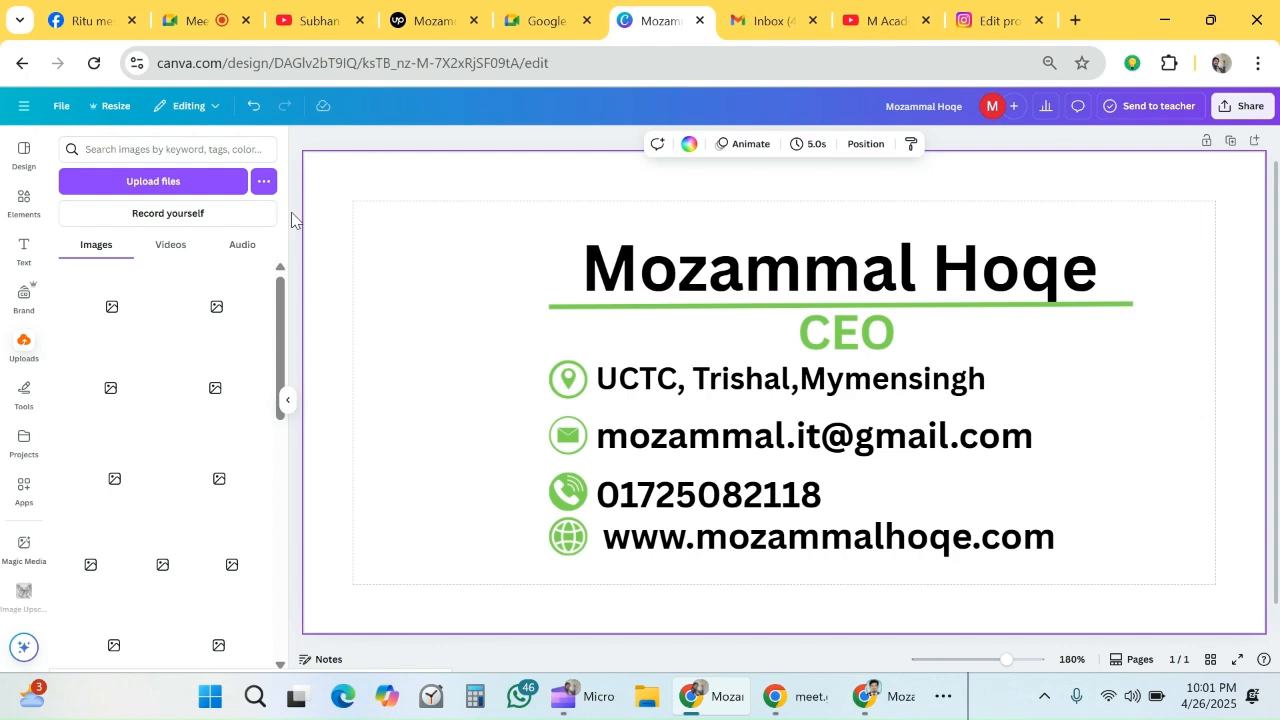
pyautogui.click(98, 309)
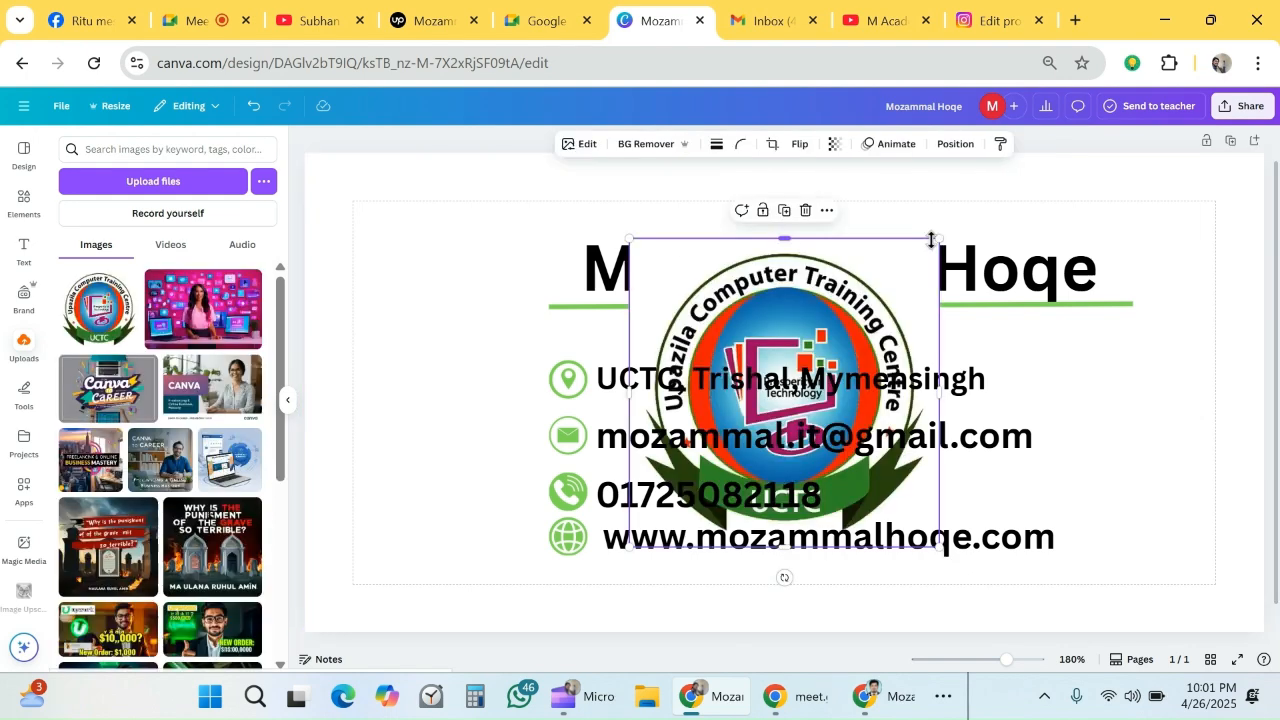
pyautogui.moveTo(931, 240); pyautogui.dragTo(705, 474)
pyautogui.moveTo(672, 515); pyautogui.dragTo(1107, 529)
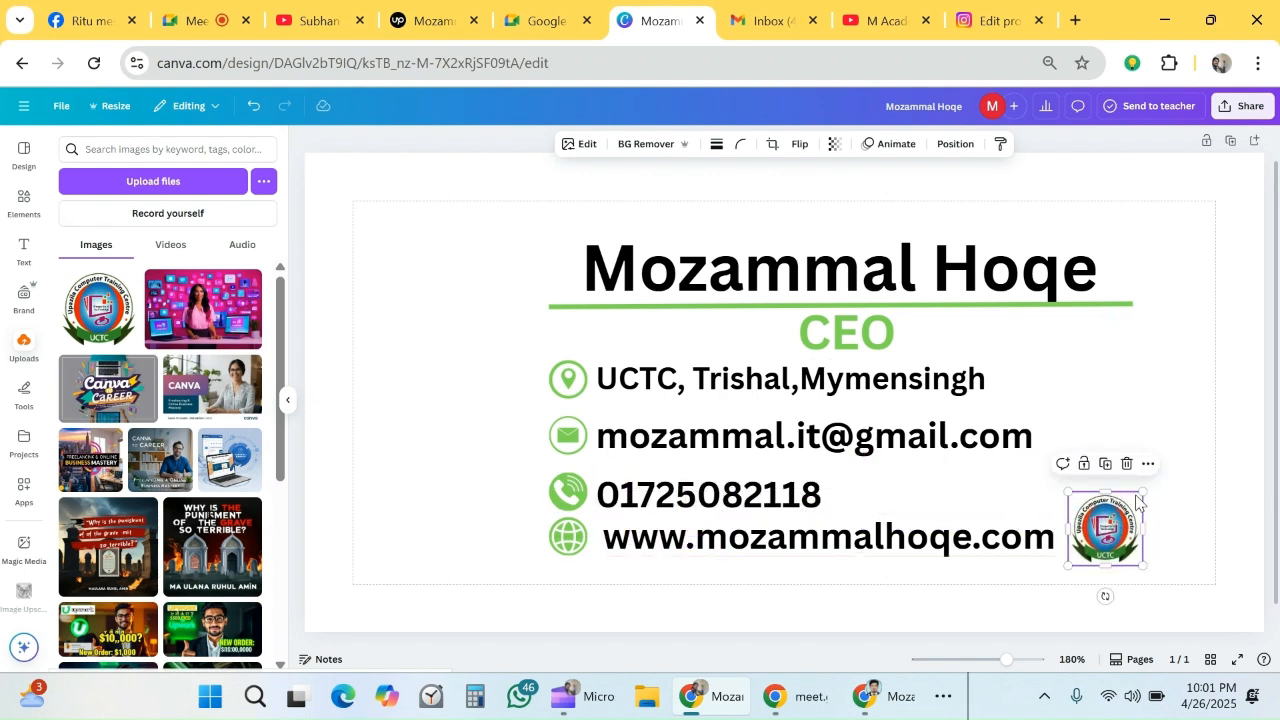
# - Add the round orange Bengali-lettered logo from the uploaded images and scale it down to about 83 × 83 px
pyautogui.scroll(-2, 157, 370)
pyautogui.scroll(-5, 157, 370)
pyautogui.scroll(-6, 157, 375)
pyautogui.scroll(-8, 155, 384)
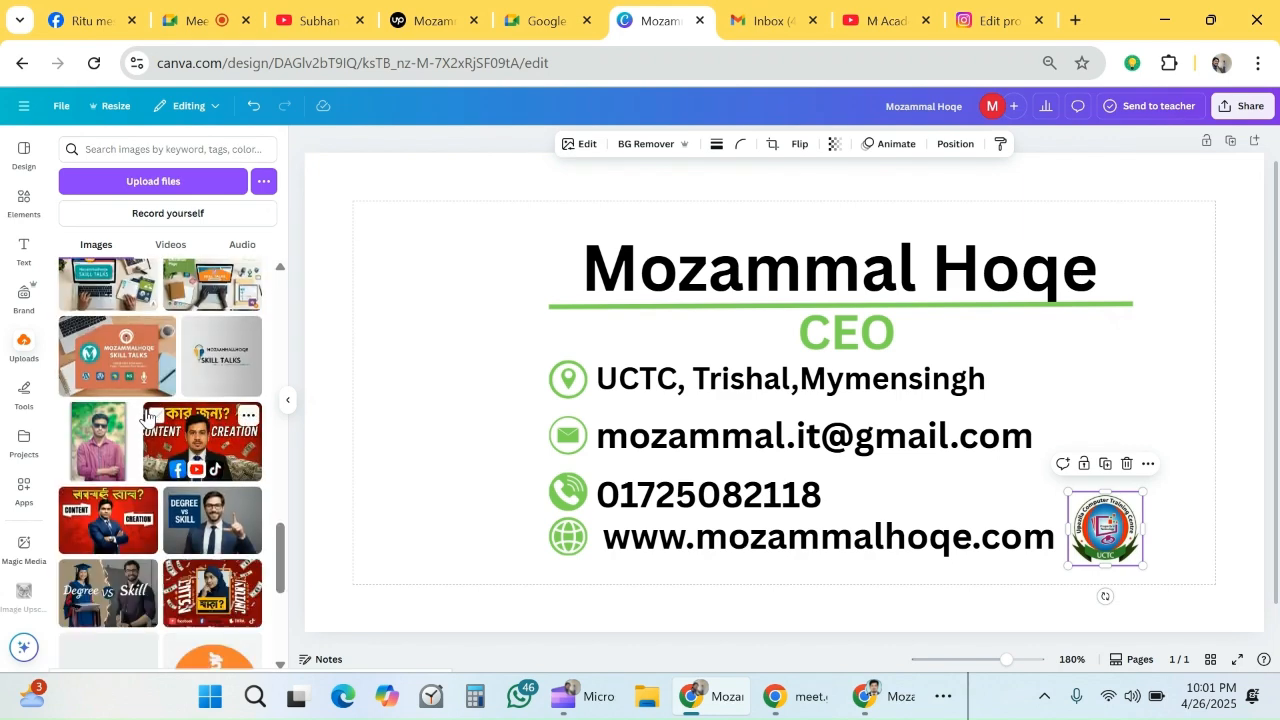
pyautogui.scroll(-3, 147, 415)
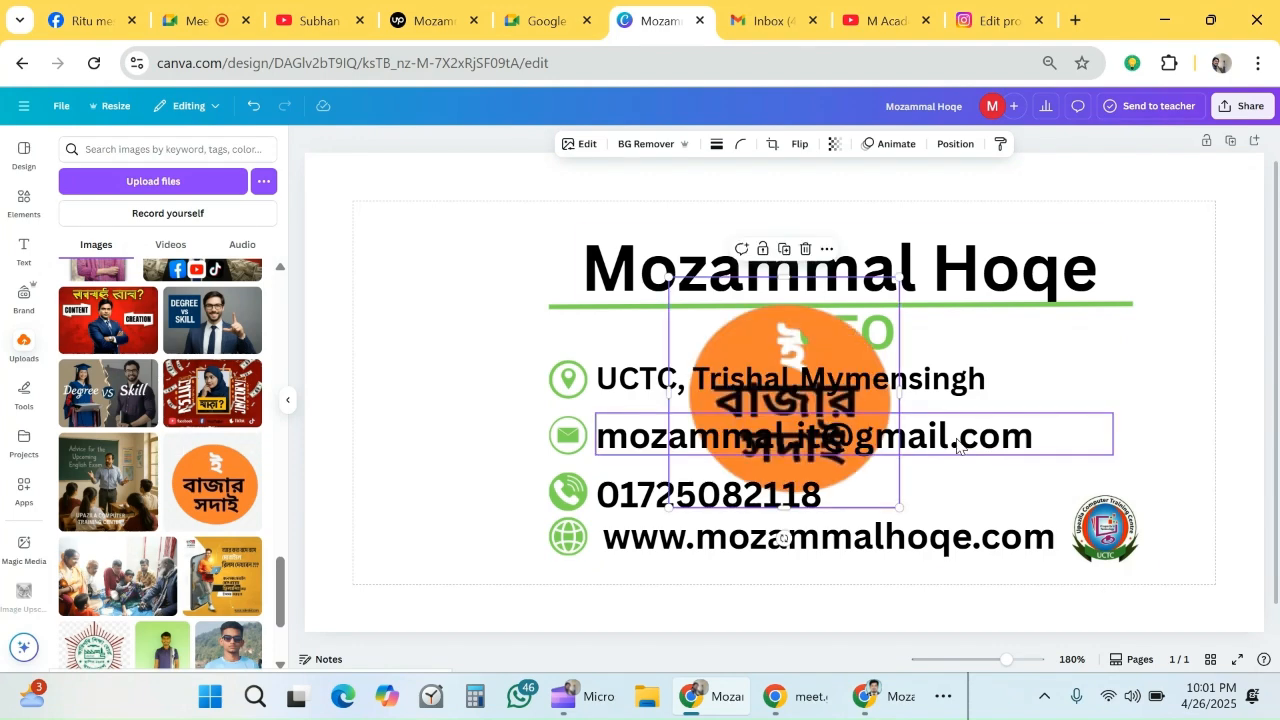
pyautogui.moveTo(903, 280); pyautogui.dragTo(787, 440)
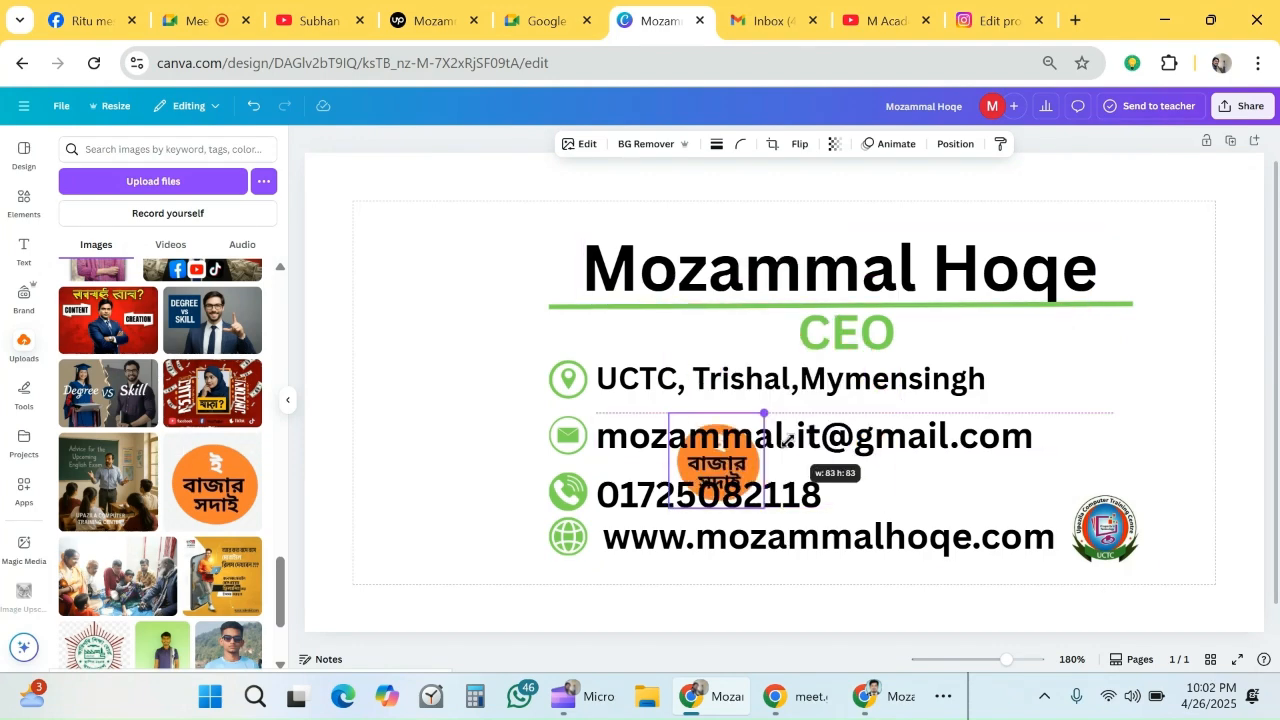
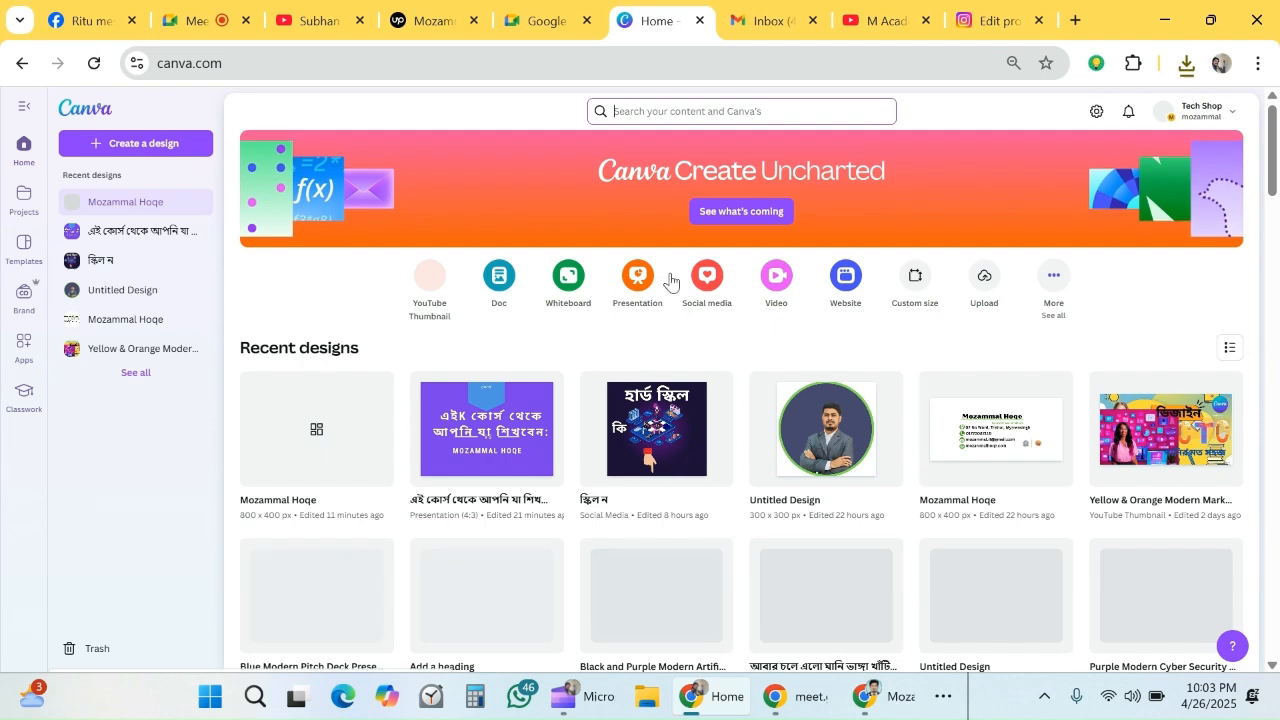
# - Create a new custom-size design 300 px wide and 300 px high
pyautogui.click(919, 306)
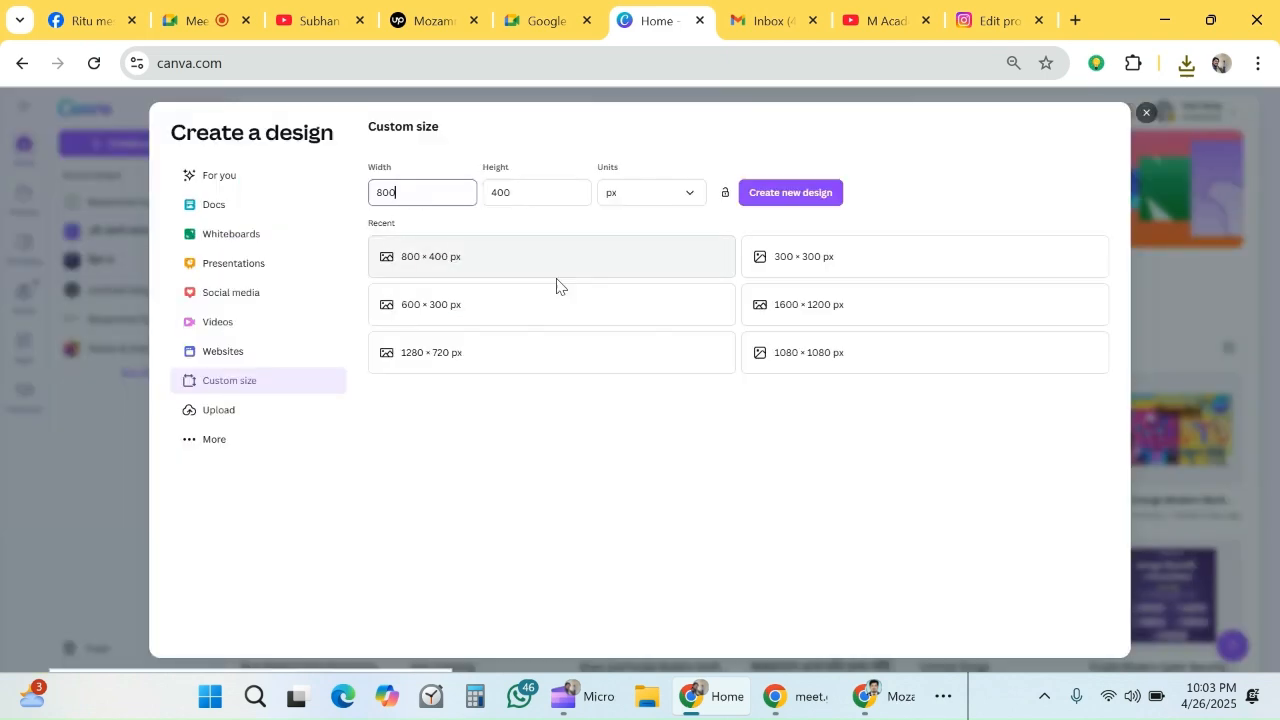
pyautogui.moveTo(440, 198); pyautogui.dragTo(332, 207)
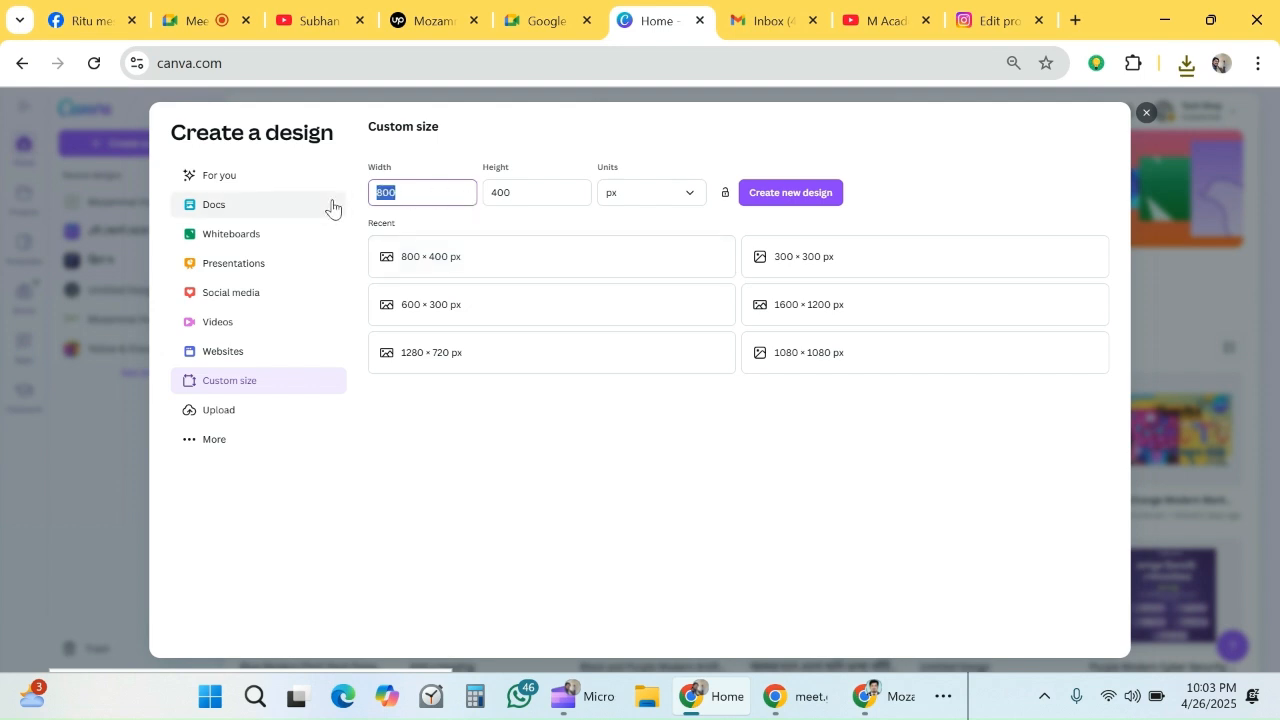
pyautogui.write('300')
pyautogui.moveTo(557, 197); pyautogui.dragTo(455, 203)
pyautogui.write('300')
pyautogui.click(767, 201)
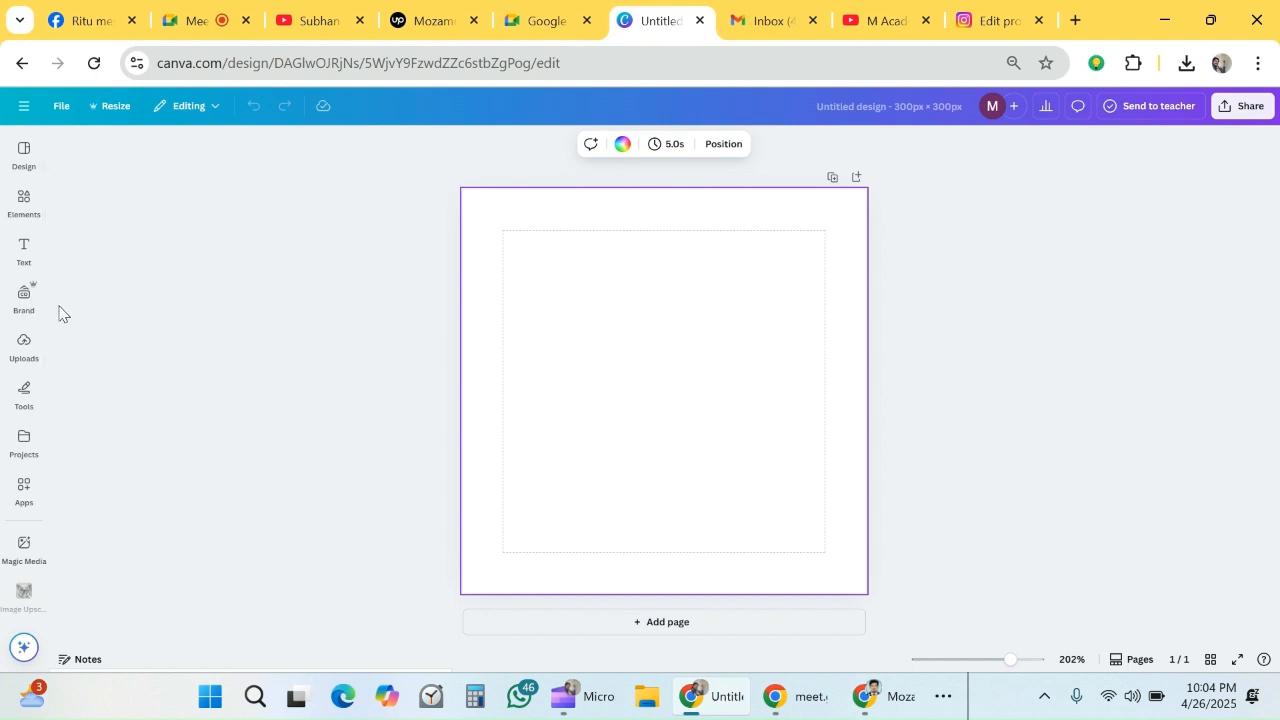
# - Add a circle shape, enlarge it to nearly fill the page from its top edge, and color it the solid light green
pyautogui.click(23, 205)
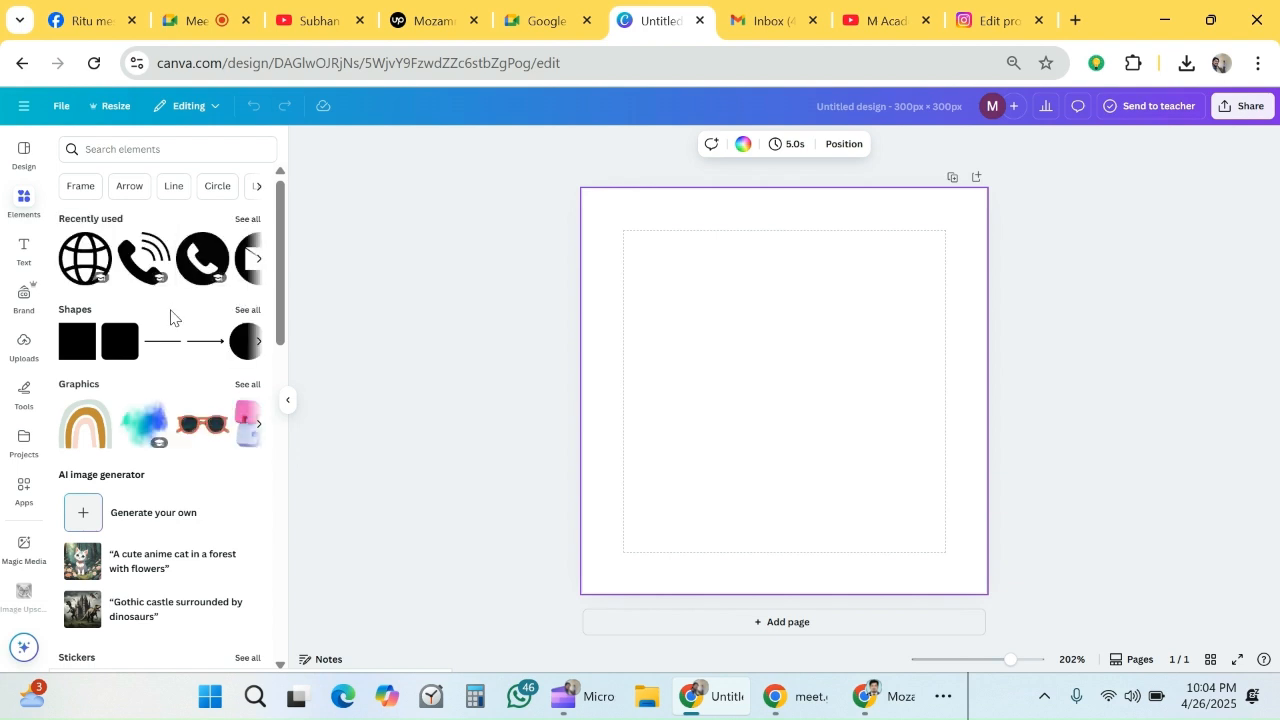
pyautogui.click(243, 343)
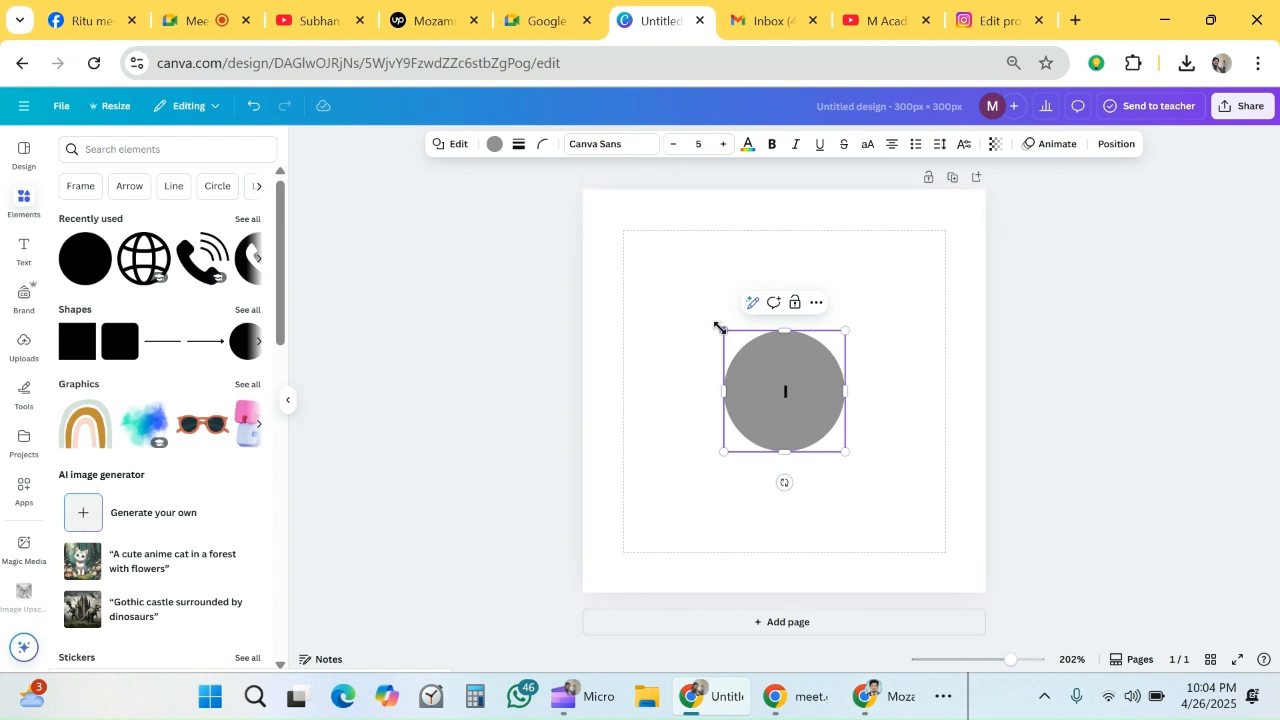
pyautogui.moveTo(619, 245); pyautogui.dragTo(618, 226)
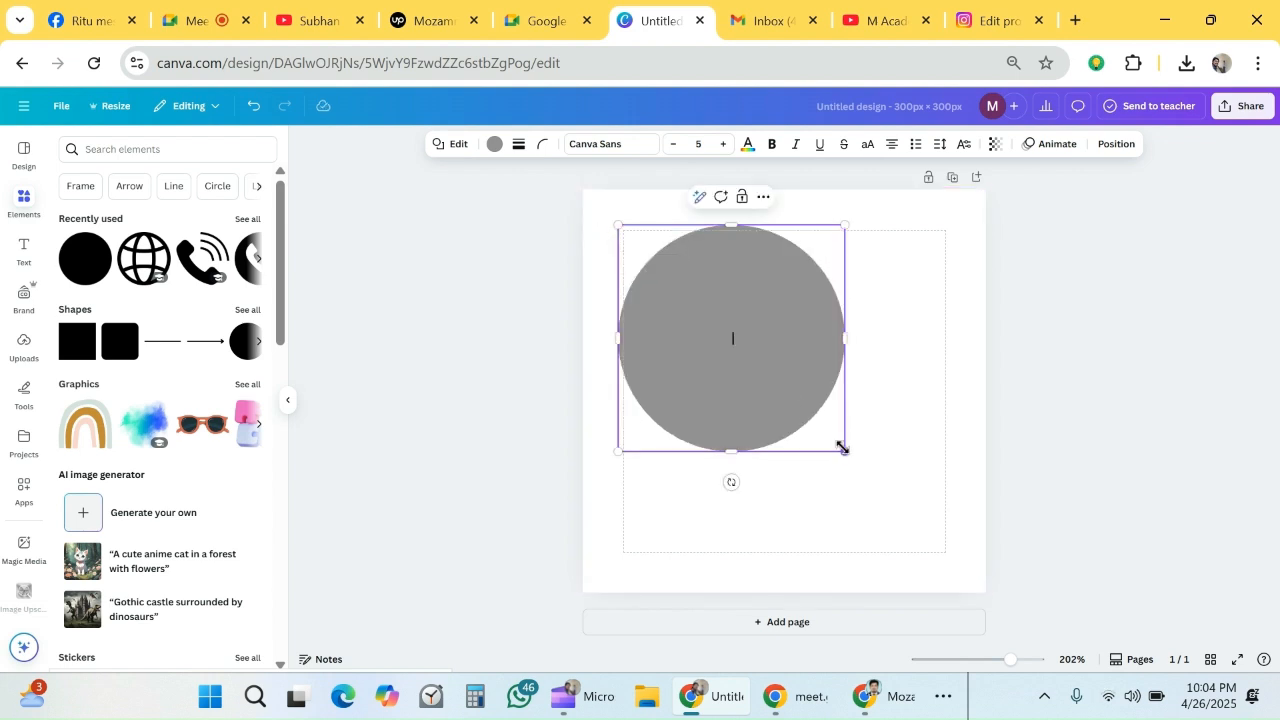
pyautogui.moveTo(878, 497); pyautogui.dragTo(969, 577)
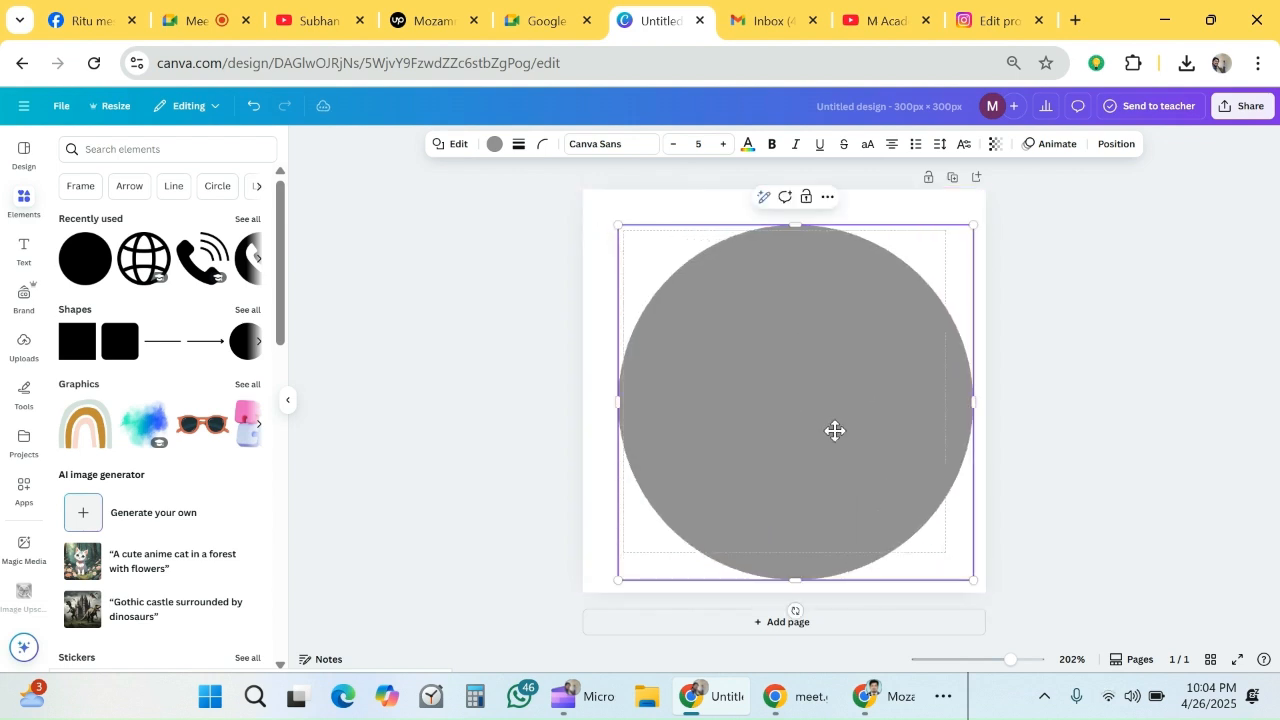
pyautogui.doubleClick(835, 431)
pyautogui.press('Escape')
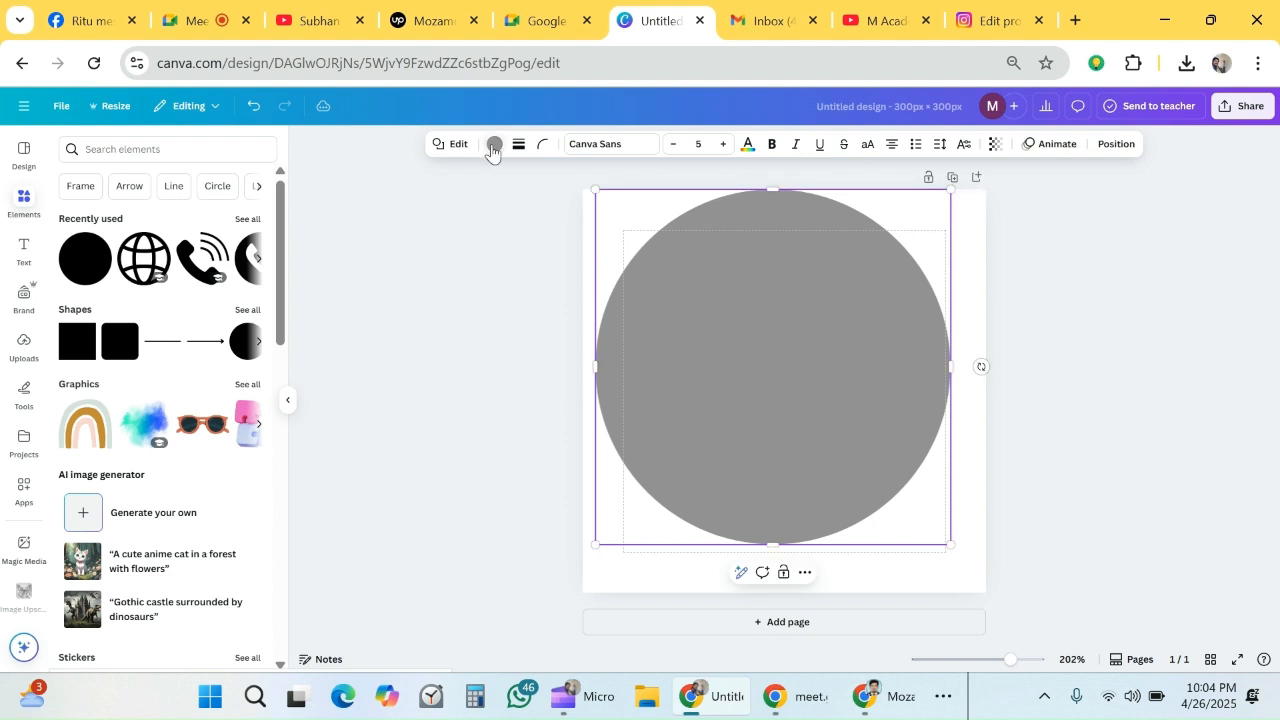
pyautogui.click(493, 145)
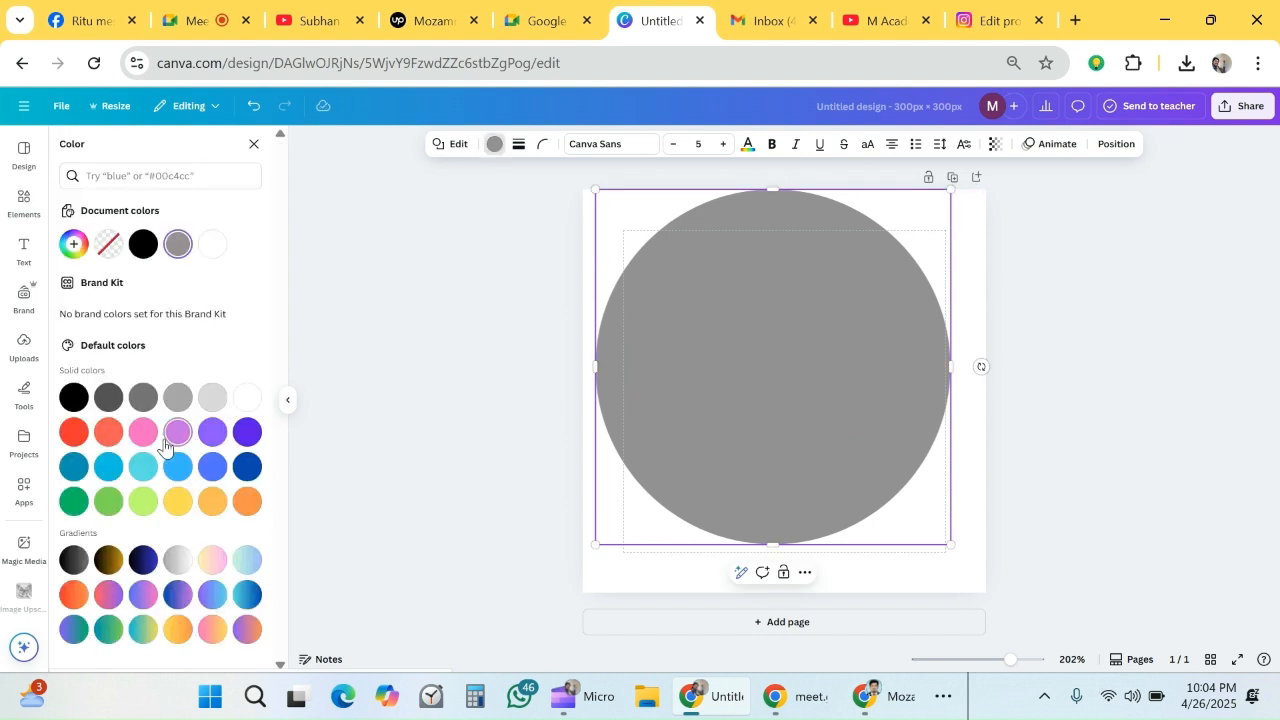
pyautogui.click(109, 501)
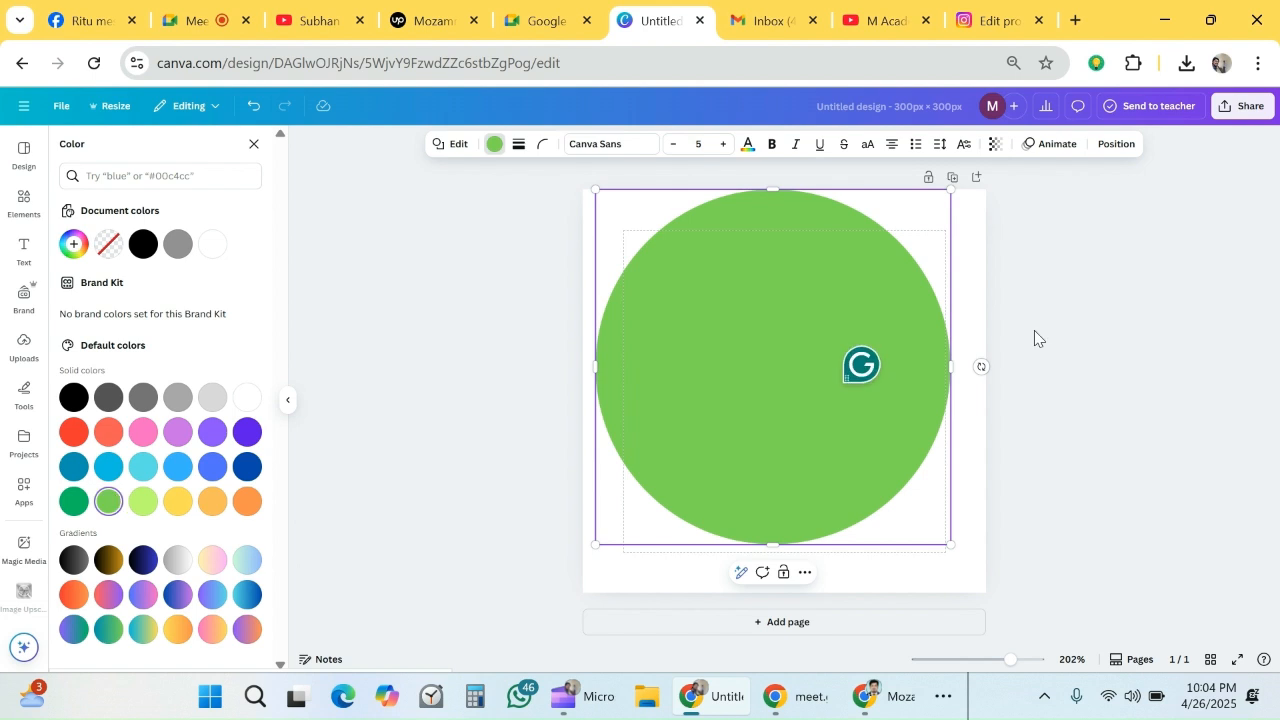
# - Add a circular photo frame on top of the green circle and enlarge it to cover most of the circle
pyautogui.click(33, 215)
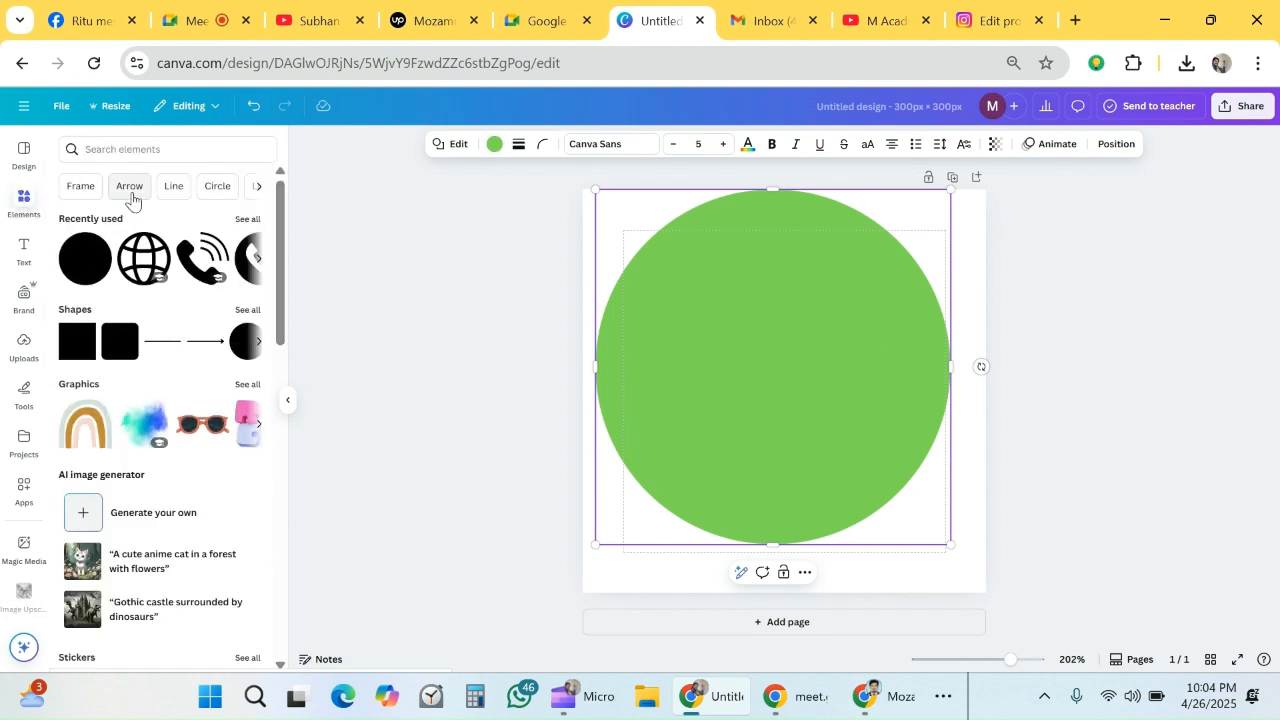
pyautogui.click(94, 195)
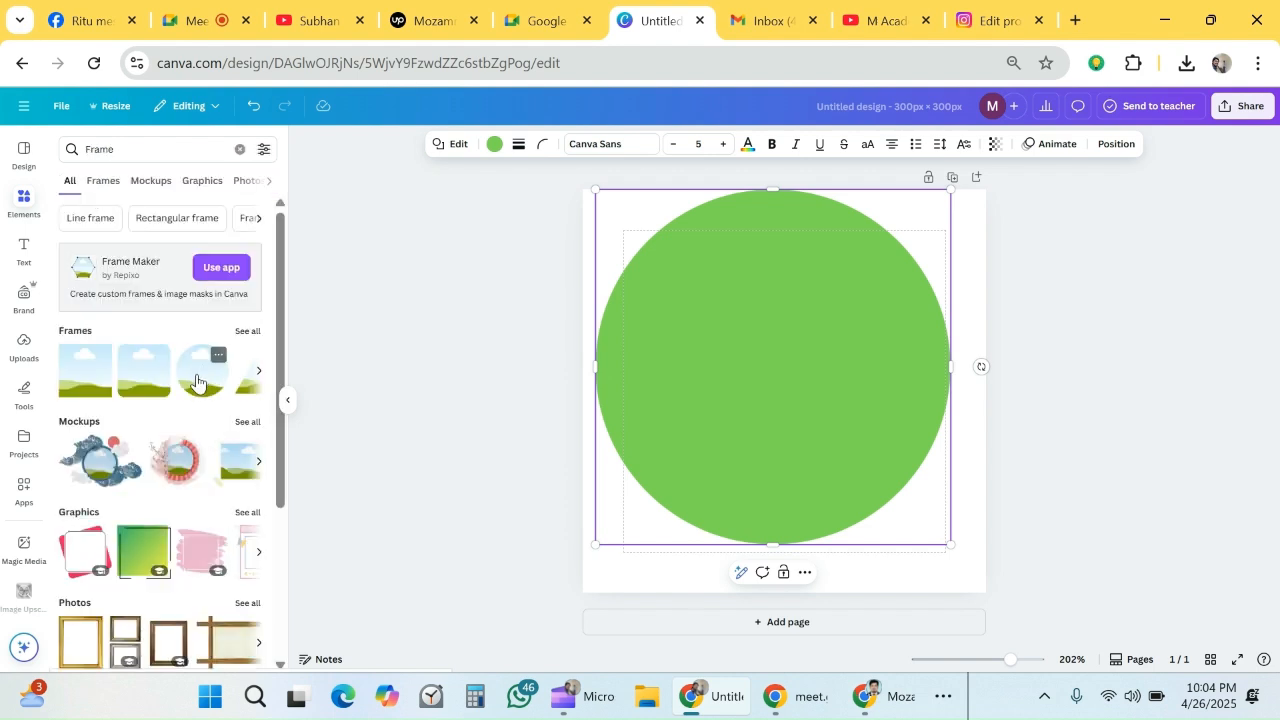
pyautogui.click(202, 372)
pyautogui.moveTo(782, 387); pyautogui.dragTo(739, 305)
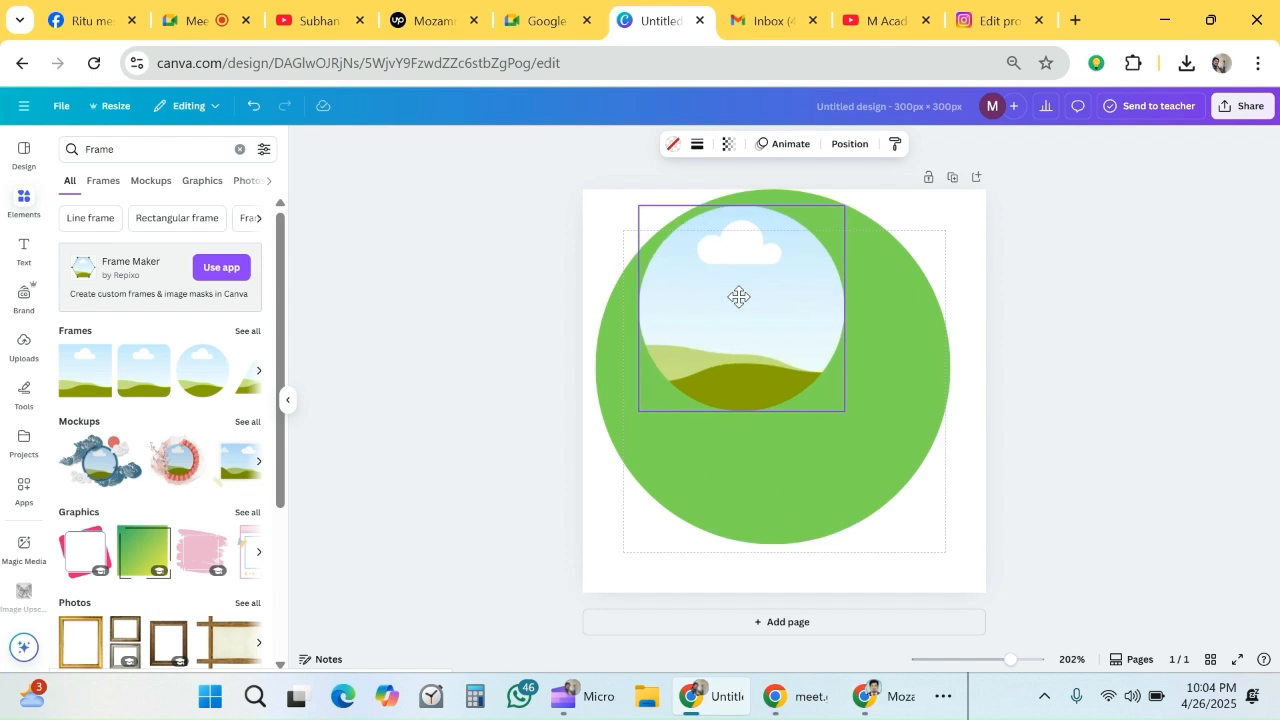
pyautogui.moveTo(845, 411); pyautogui.dragTo(887, 593)
pyautogui.moveTo(767, 432); pyautogui.dragTo(749, 420)
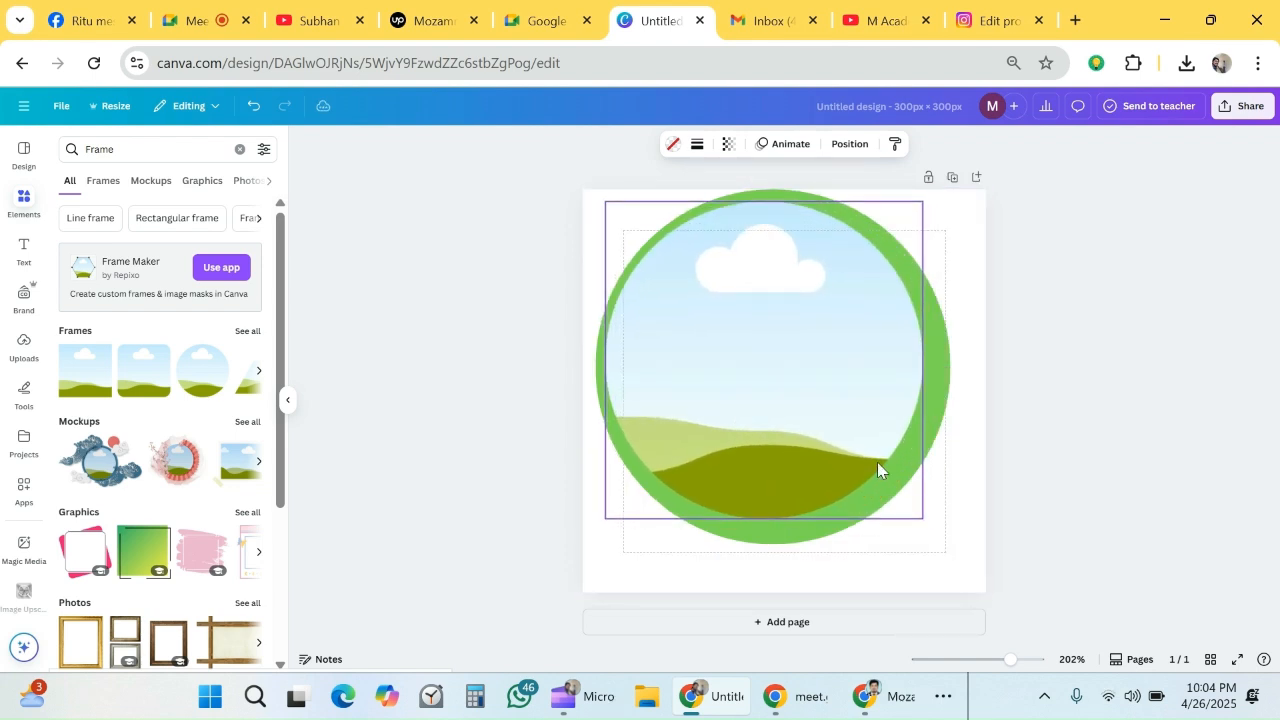
# - Fine-tune the frame's size and center it in the green circle so only a thin, even green ring surrounds it
pyautogui.moveTo(919, 202); pyautogui.dragTo(935, 195)
pyautogui.moveTo(866, 286); pyautogui.dragTo(812, 338)
pyautogui.moveTo(934, 530); pyautogui.dragTo(937, 538)
pyautogui.moveTo(820, 400); pyautogui.dragTo(815, 390)
pyautogui.click(1055, 398)
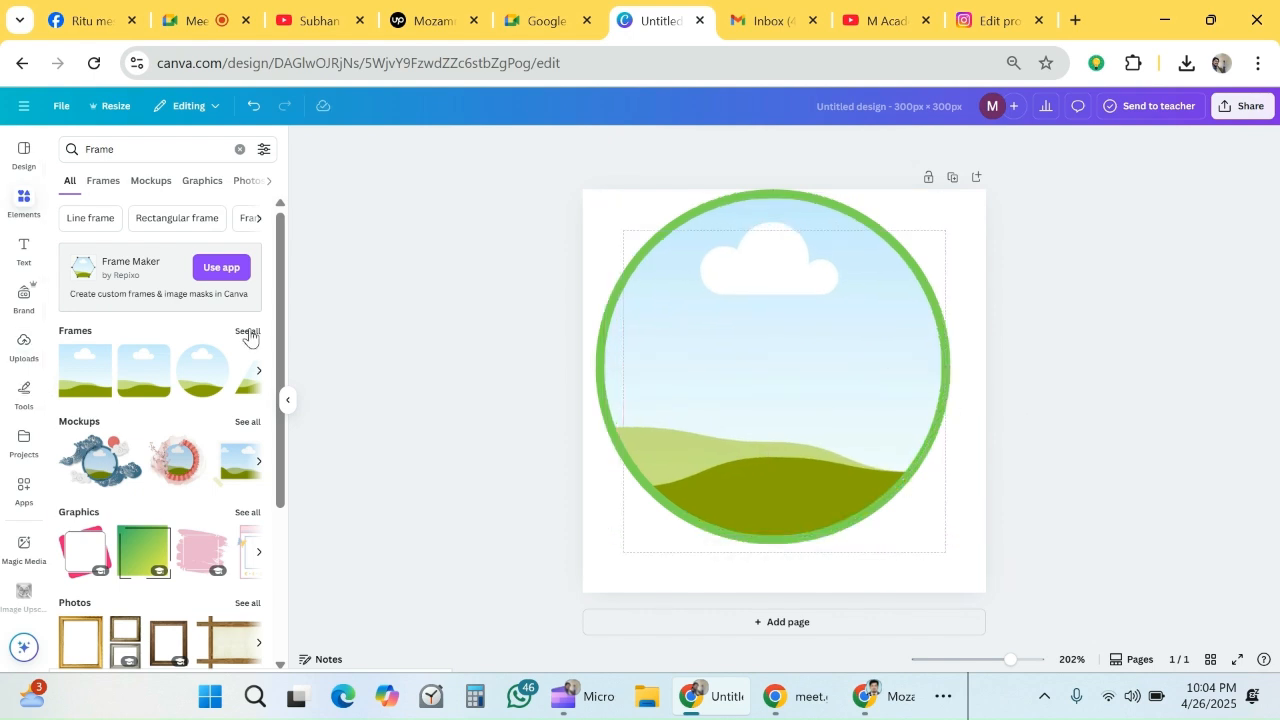
# - Upload the portrait of the man holding a microphone from the Sco Photo folder and place it in the circular frame
pyautogui.click(23, 345)
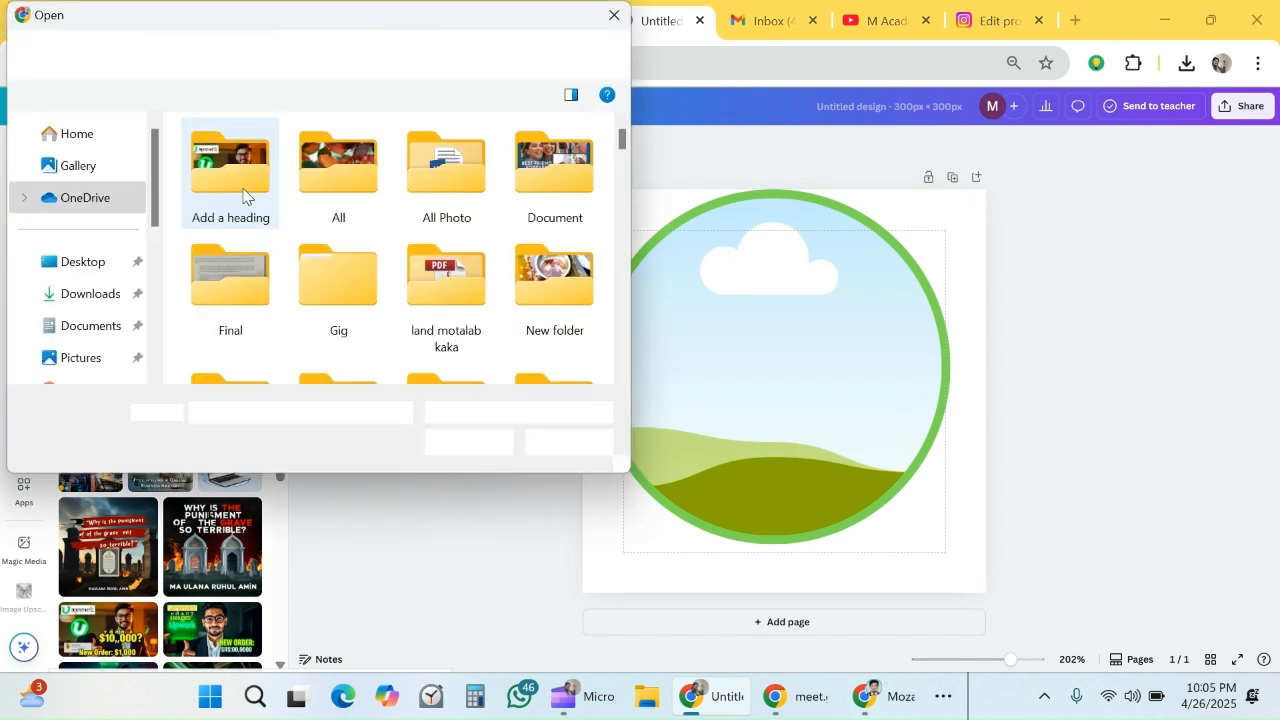
pyautogui.scroll(-2, 442, 193)
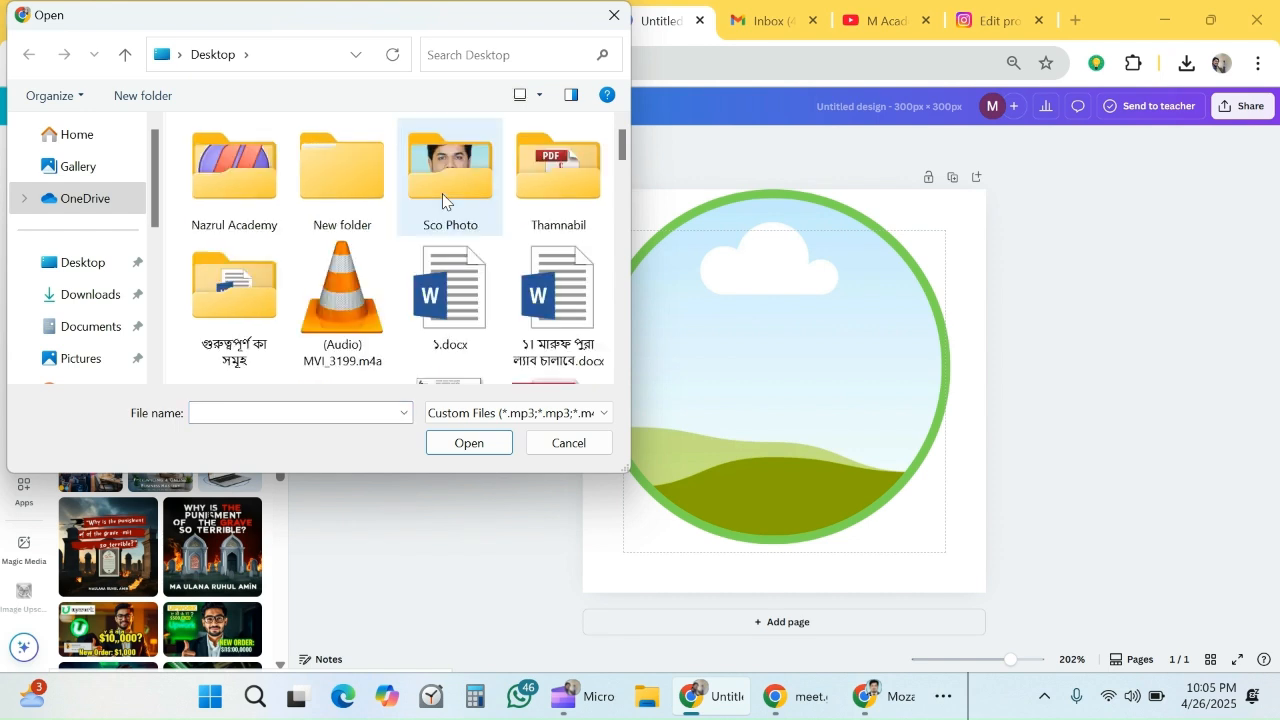
pyautogui.doubleClick(442, 193)
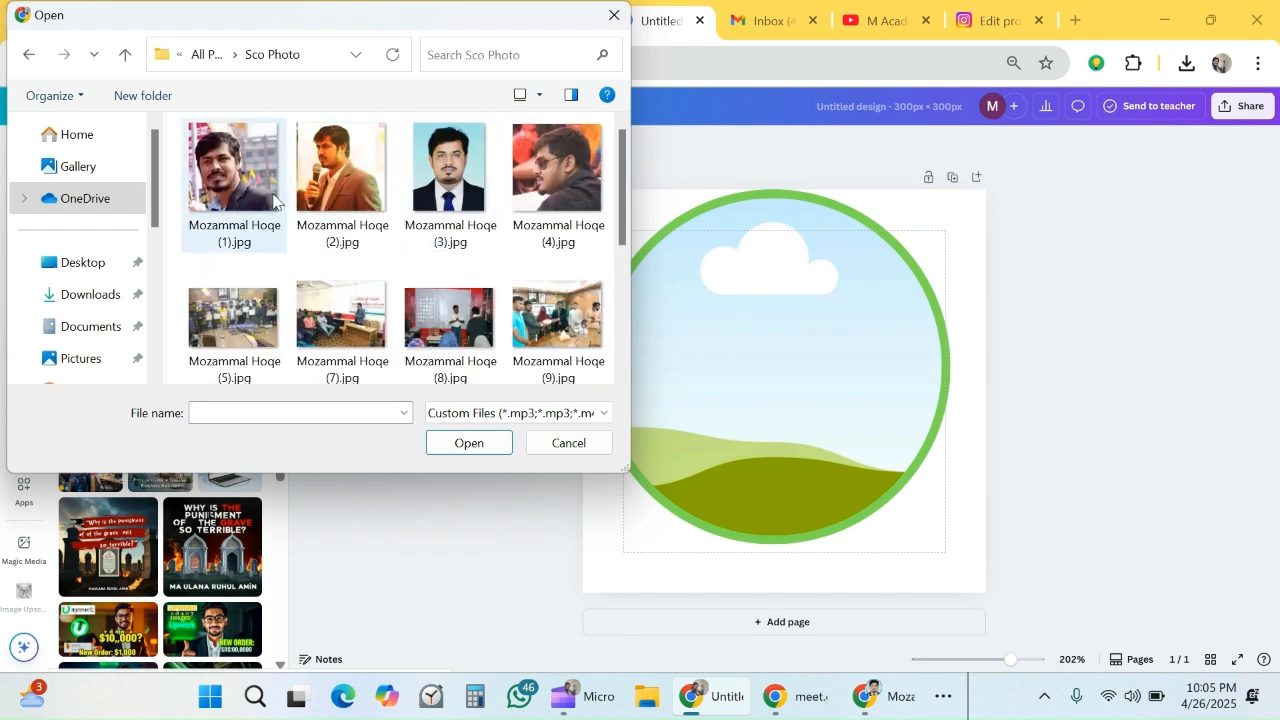
pyautogui.click(342, 200)
pyautogui.click(452, 441)
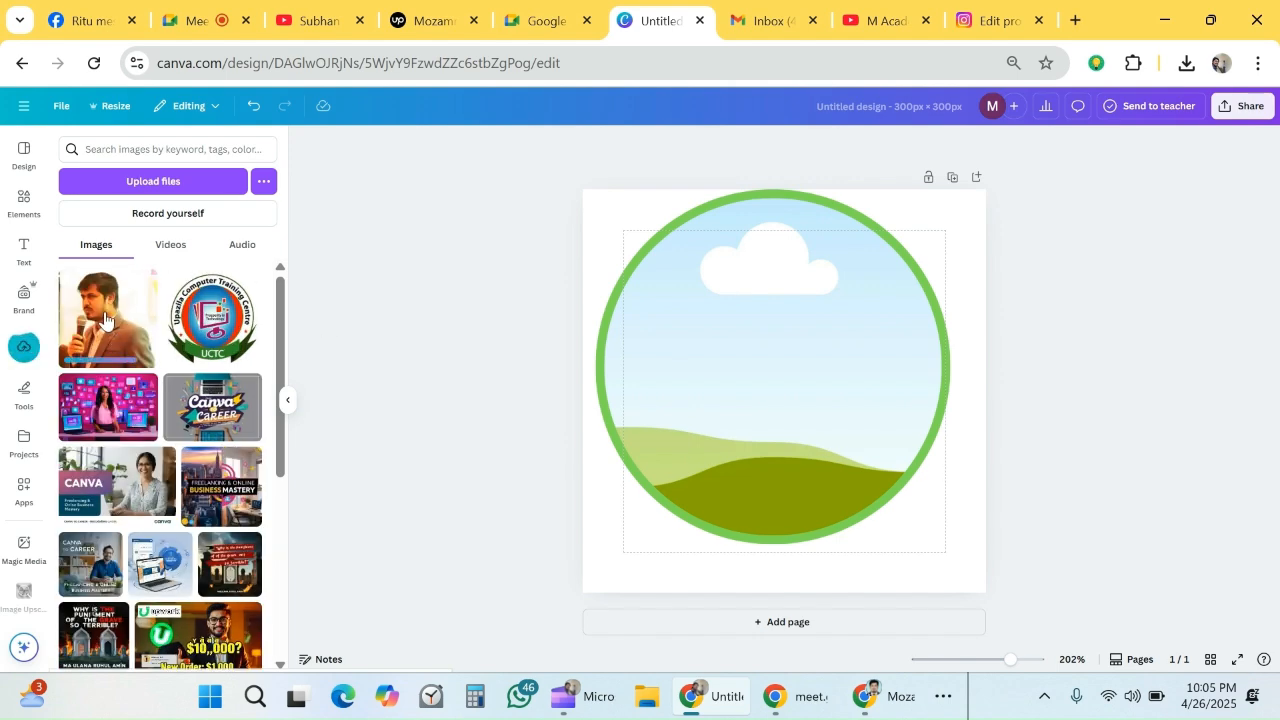
pyautogui.click(105, 318)
pyautogui.moveTo(790, 403); pyautogui.dragTo(800, 460)
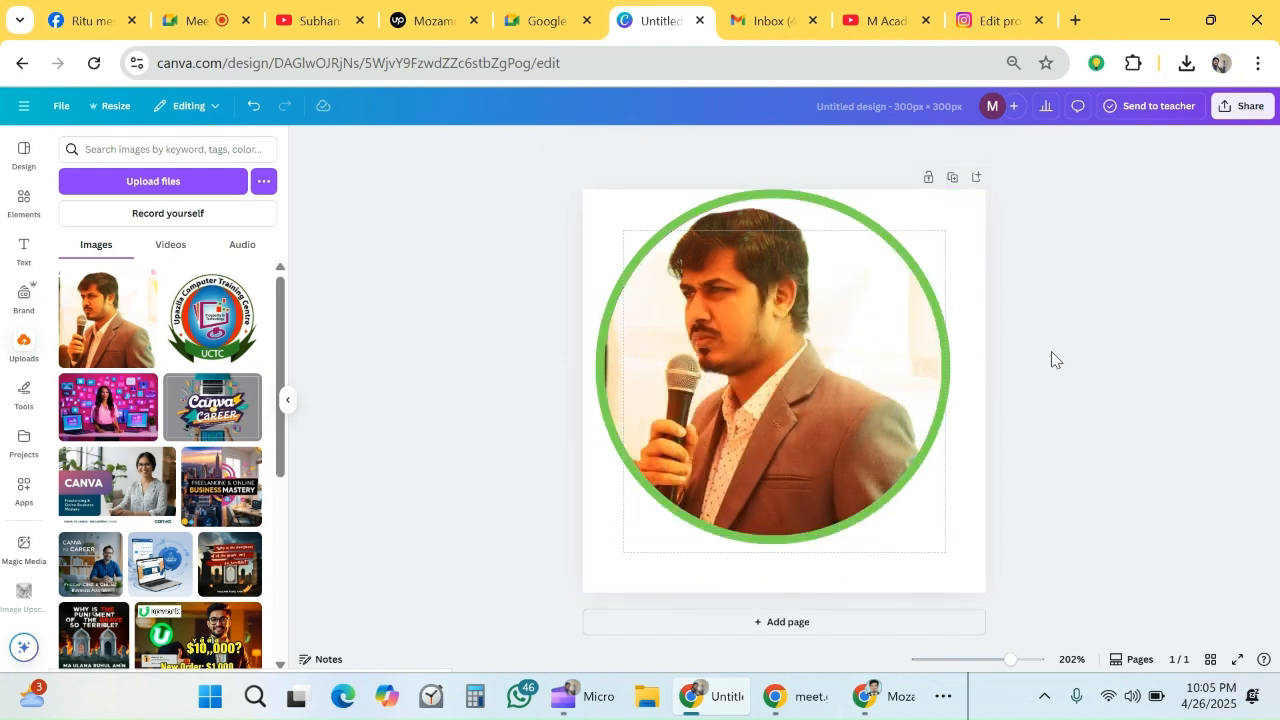
# - Add a second page and insert the round blue Facebook logo found with the graphics search "facebook icon"
pyautogui.click(751, 624)
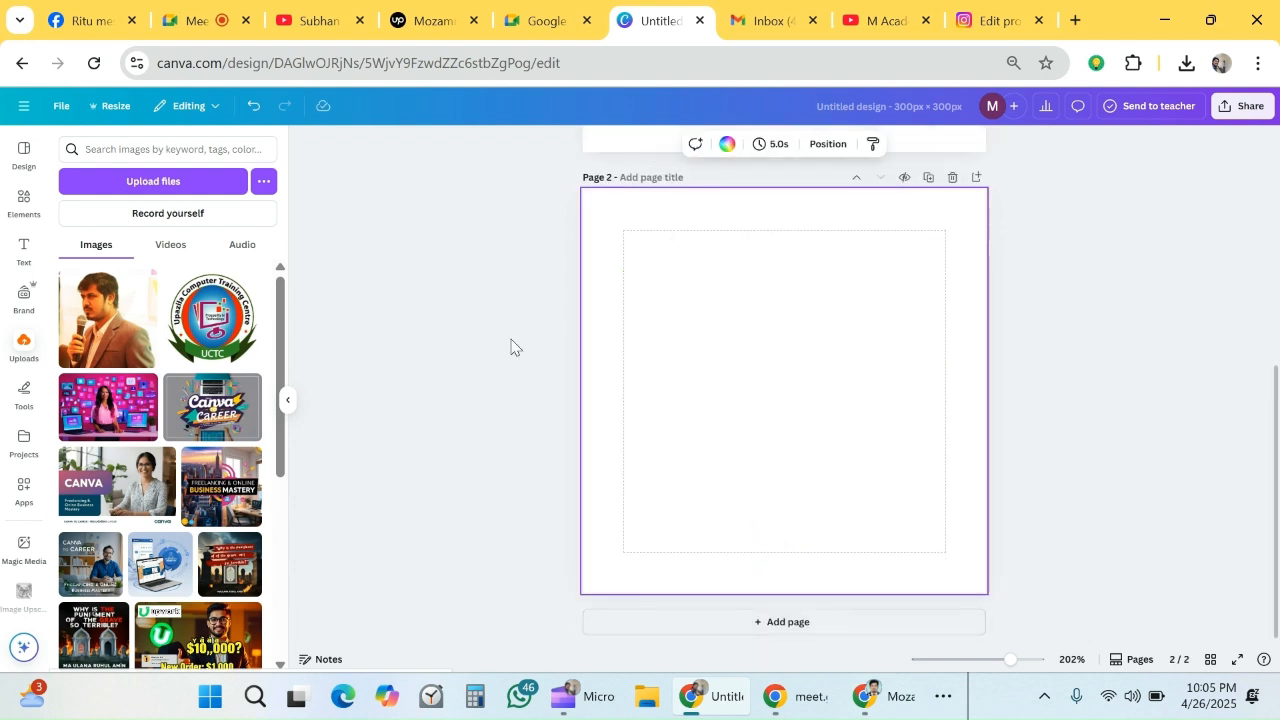
pyautogui.click(27, 207)
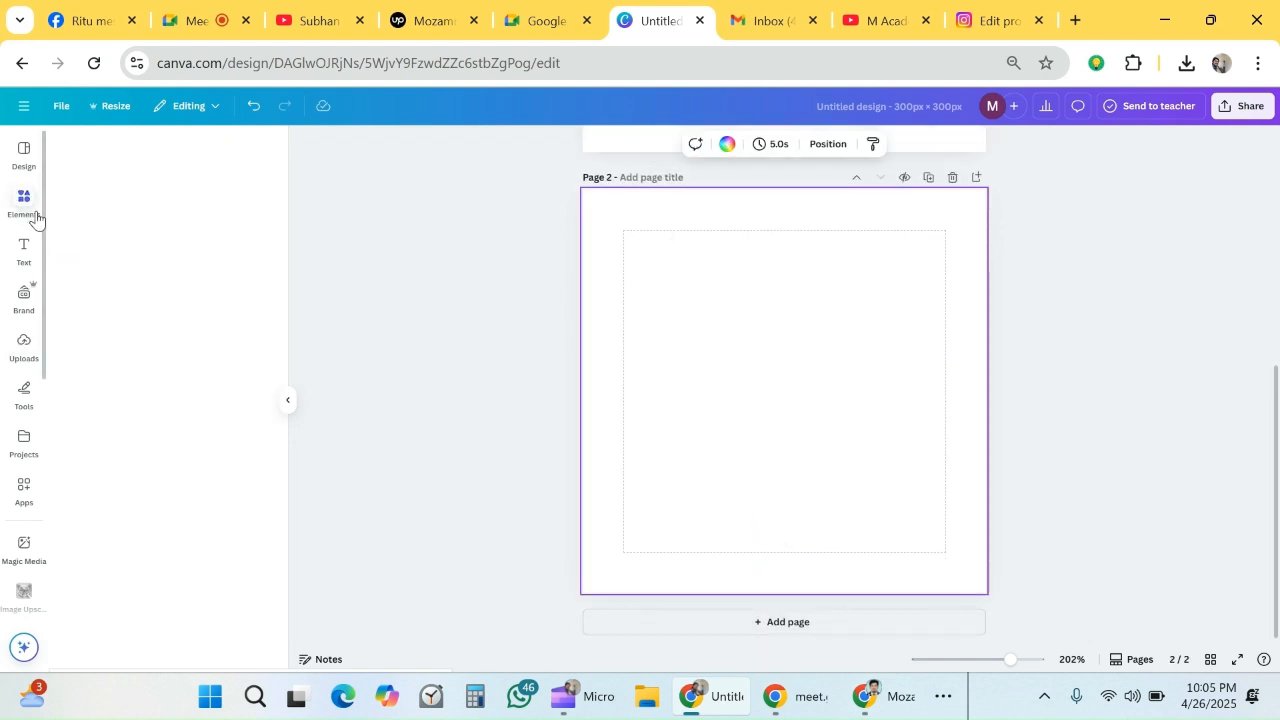
pyautogui.click(239, 149)
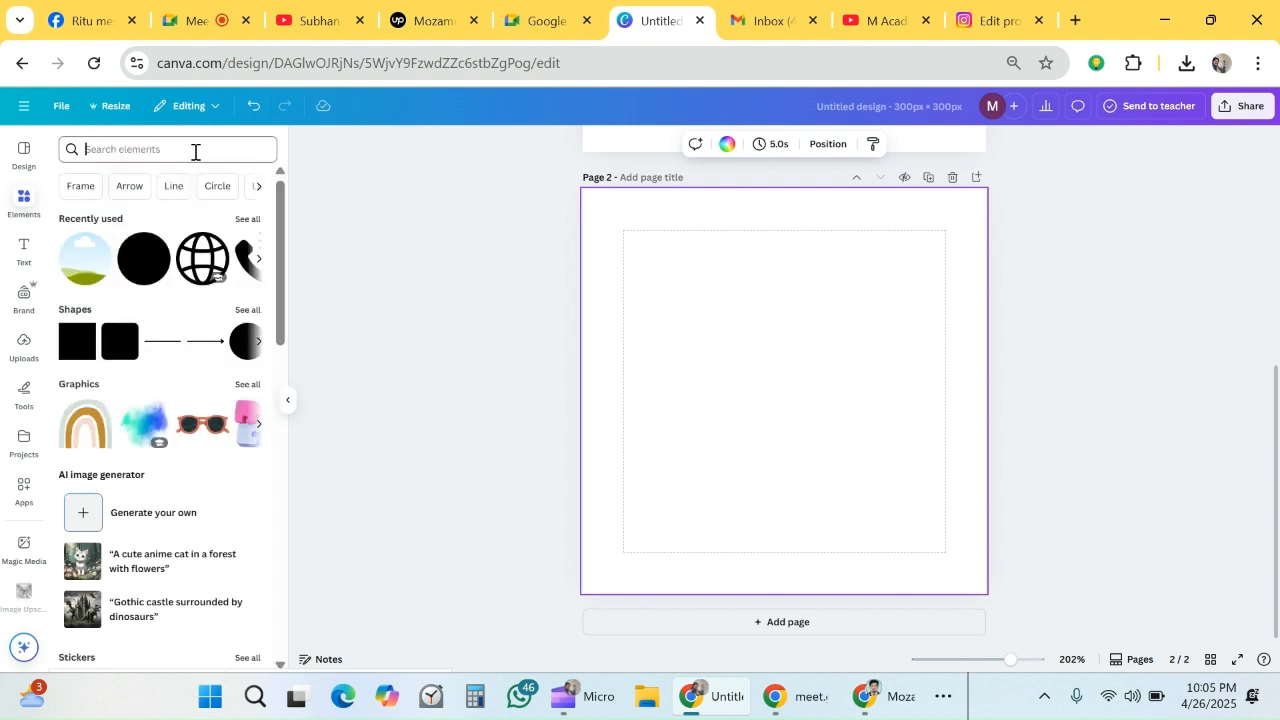
pyautogui.click(195, 150)
pyautogui.write('fac')
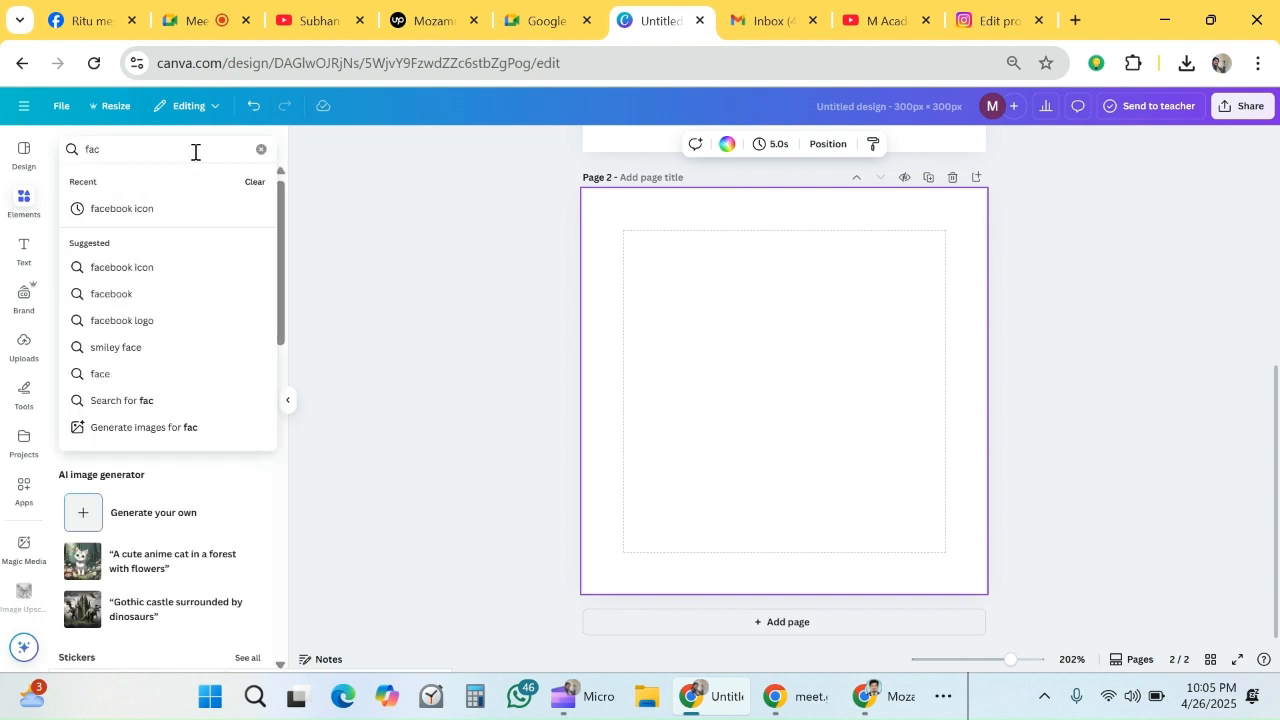
pyautogui.click(143, 268)
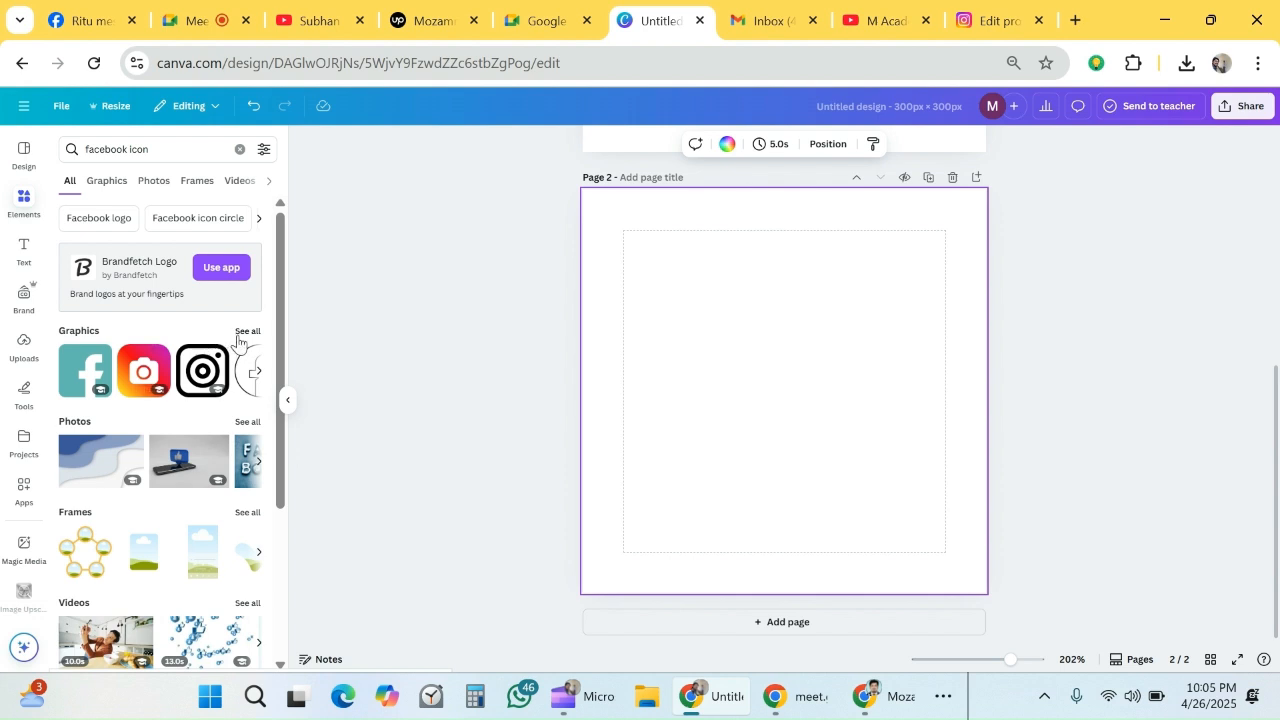
pyautogui.click(247, 331)
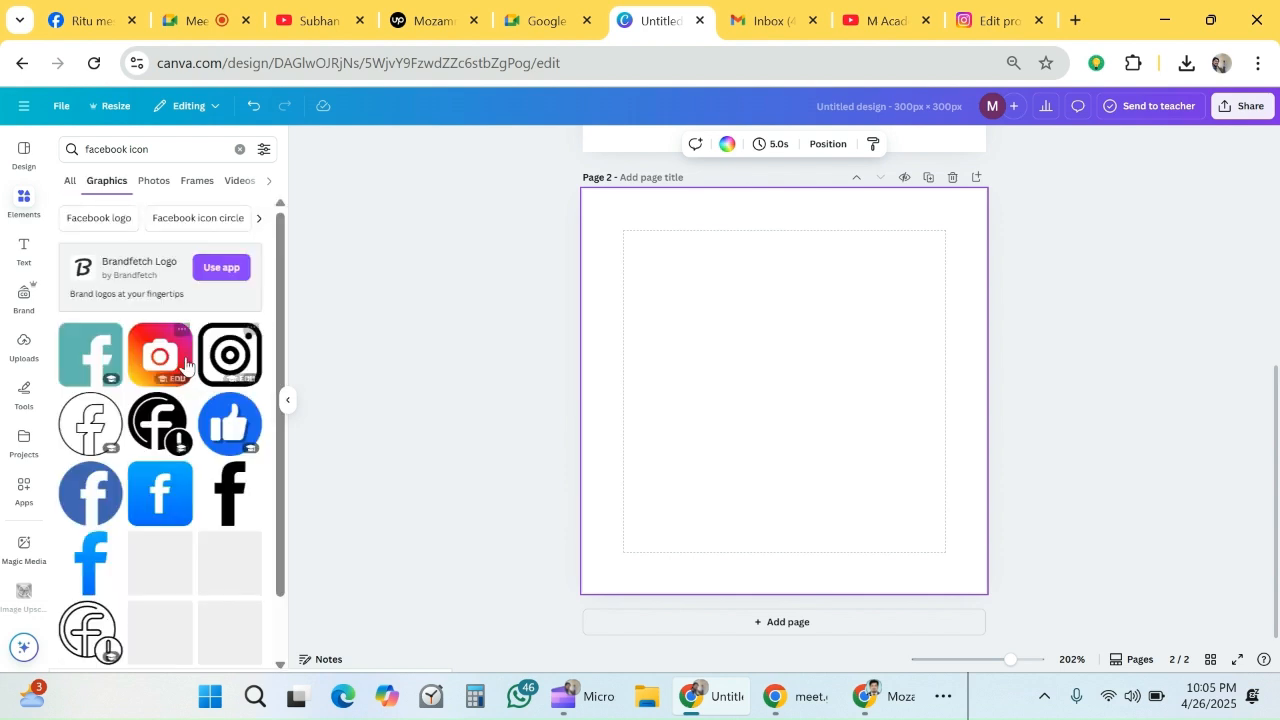
pyautogui.click(93, 502)
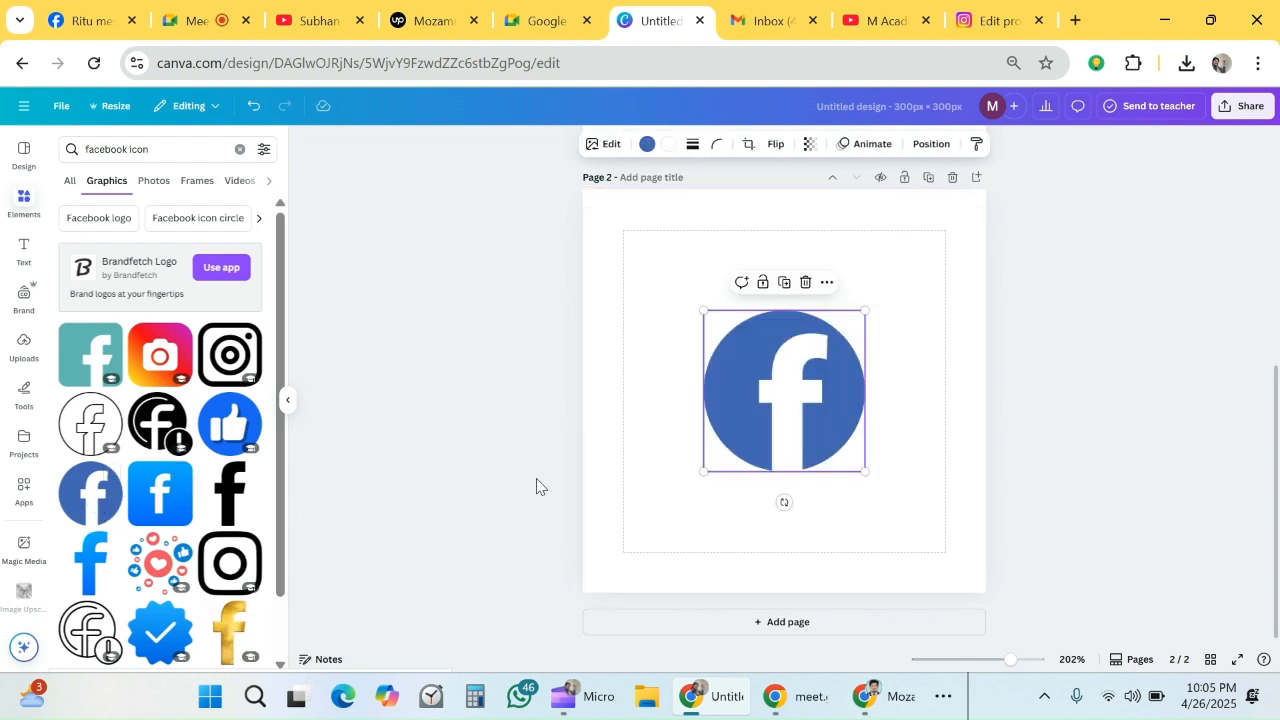
# - Enlarge the Facebook icon to nearly fill the second page and recolor its blue background with the document's green
pyautogui.moveTo(777, 421); pyautogui.dragTo(729, 354)
pyautogui.moveTo(811, 398); pyautogui.dragTo(955, 580)
pyautogui.moveTo(860, 472); pyautogui.dragTo(853, 477)
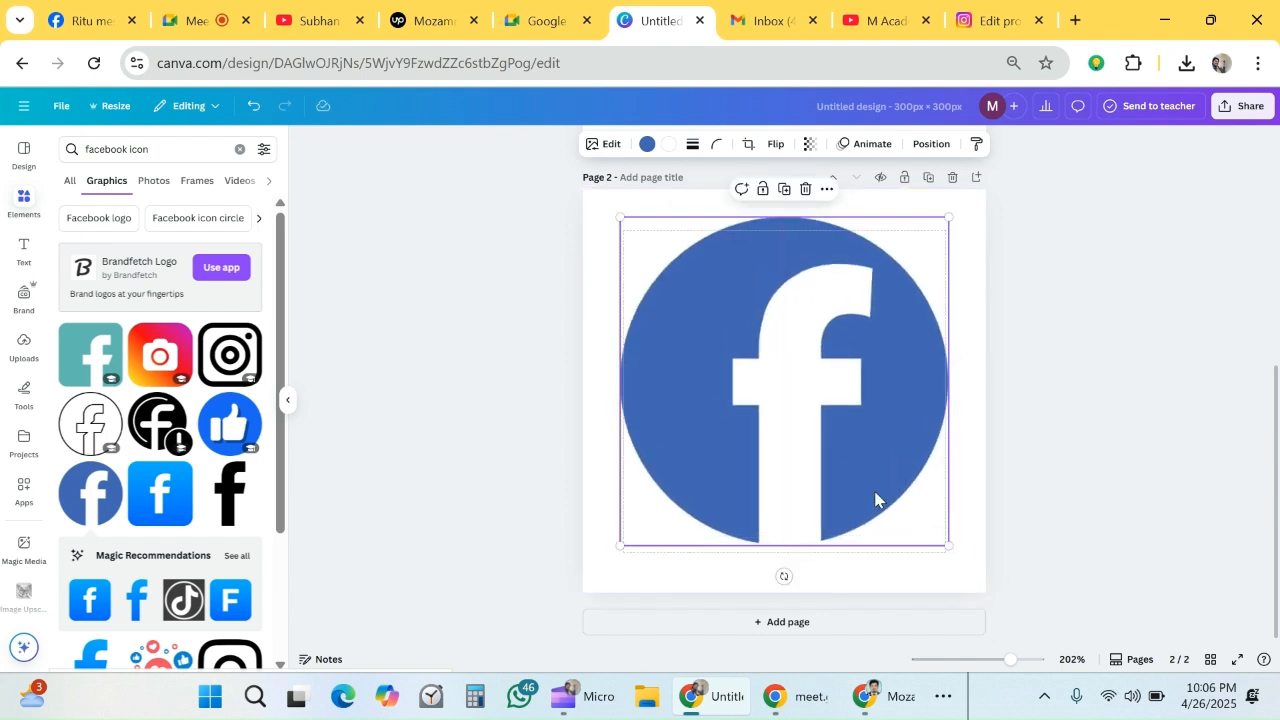
pyautogui.click(647, 144)
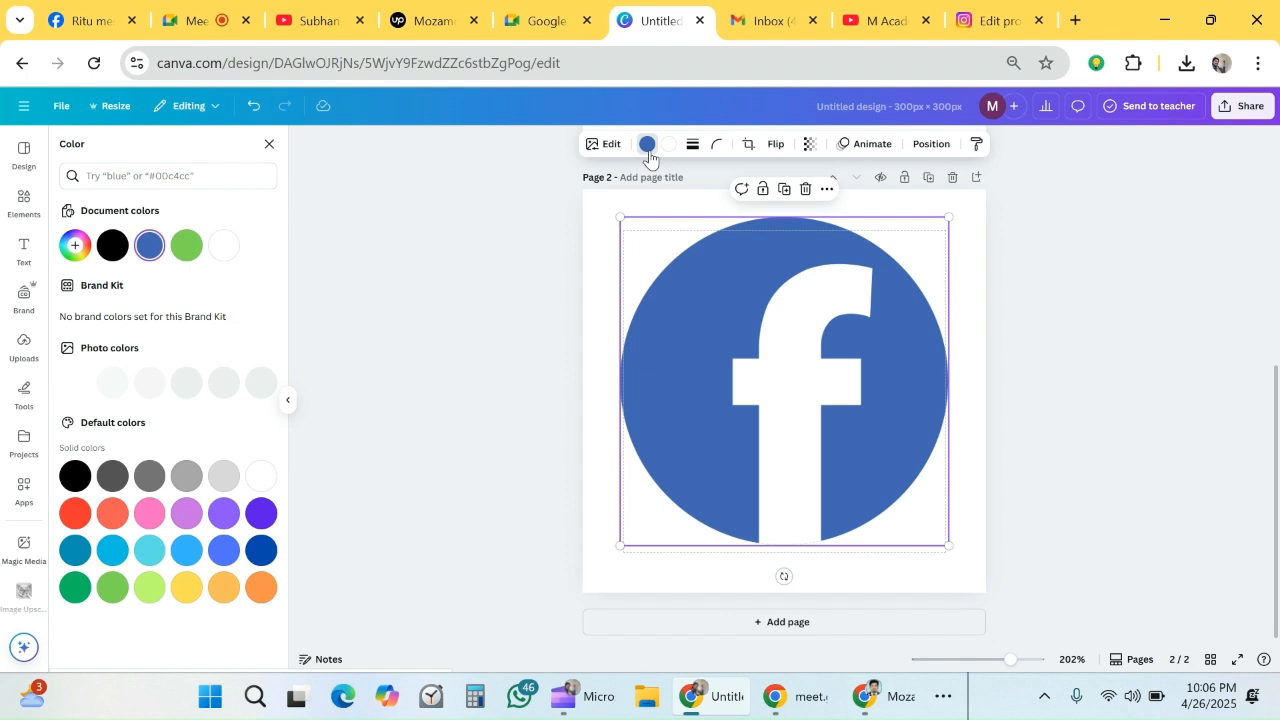
pyautogui.click(187, 245)
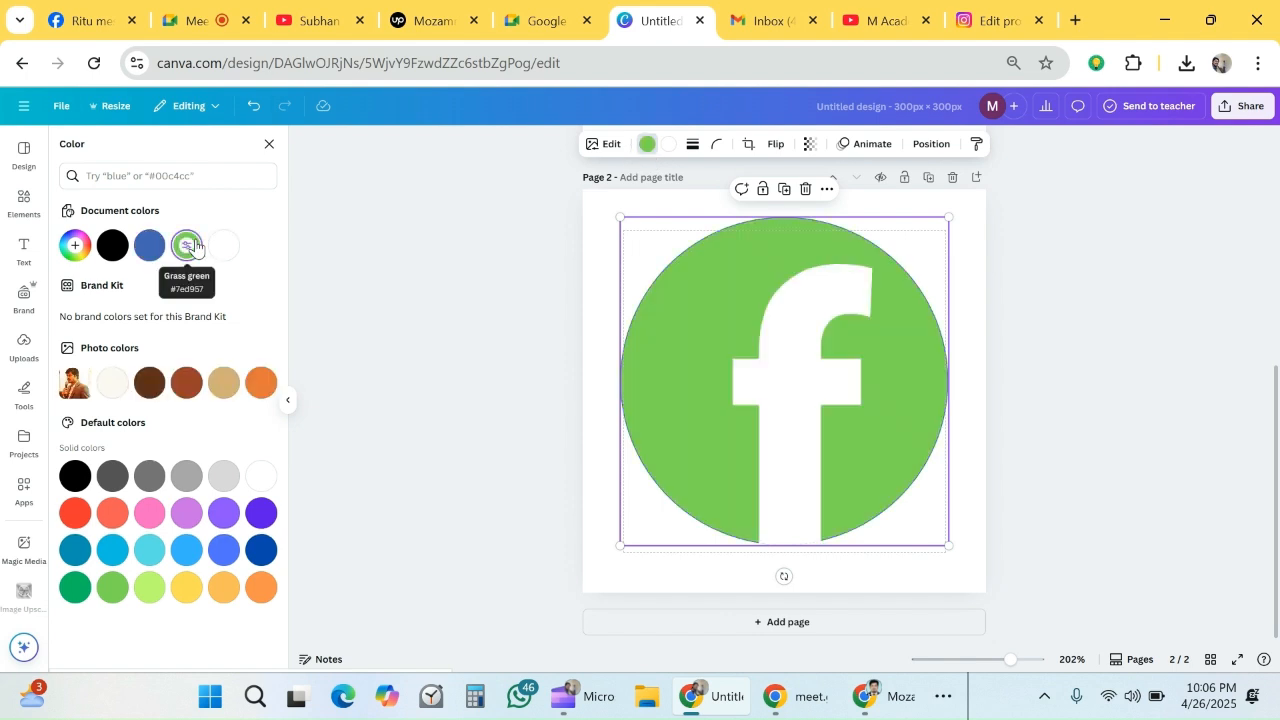
# - Add a third page and search the elements library for "youtube"
pyautogui.click(789, 622)
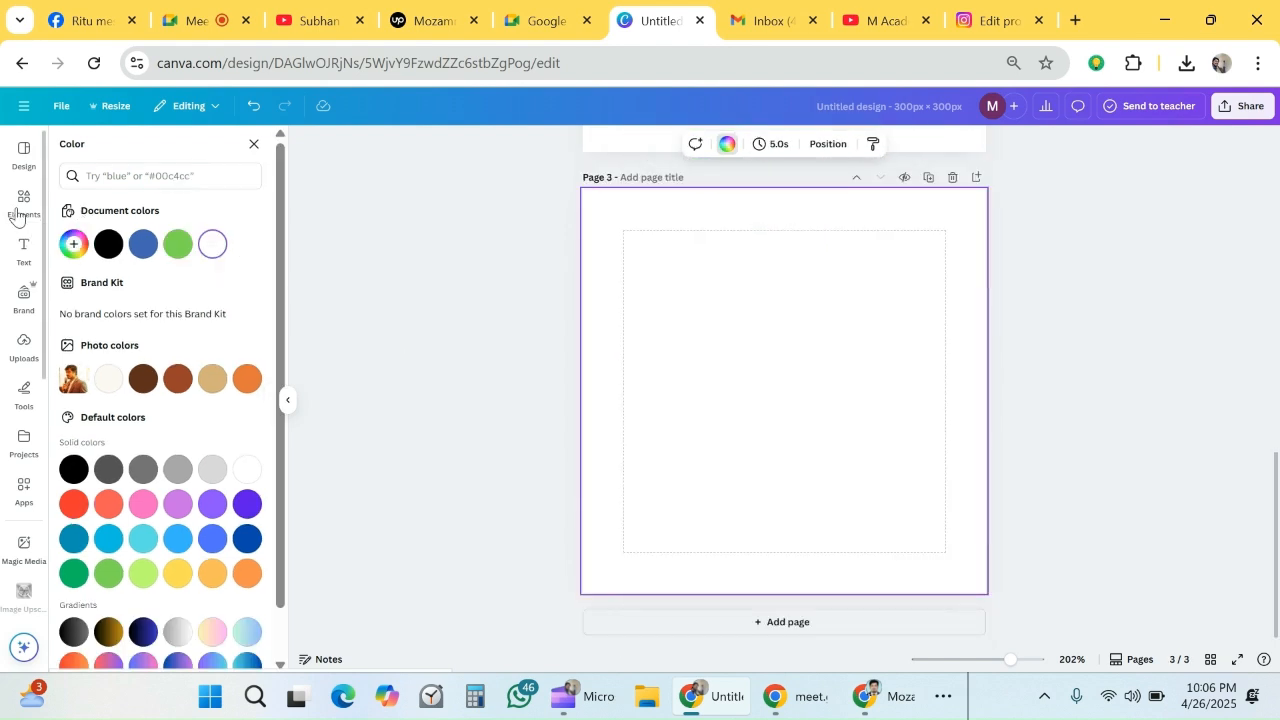
pyautogui.click(16, 214)
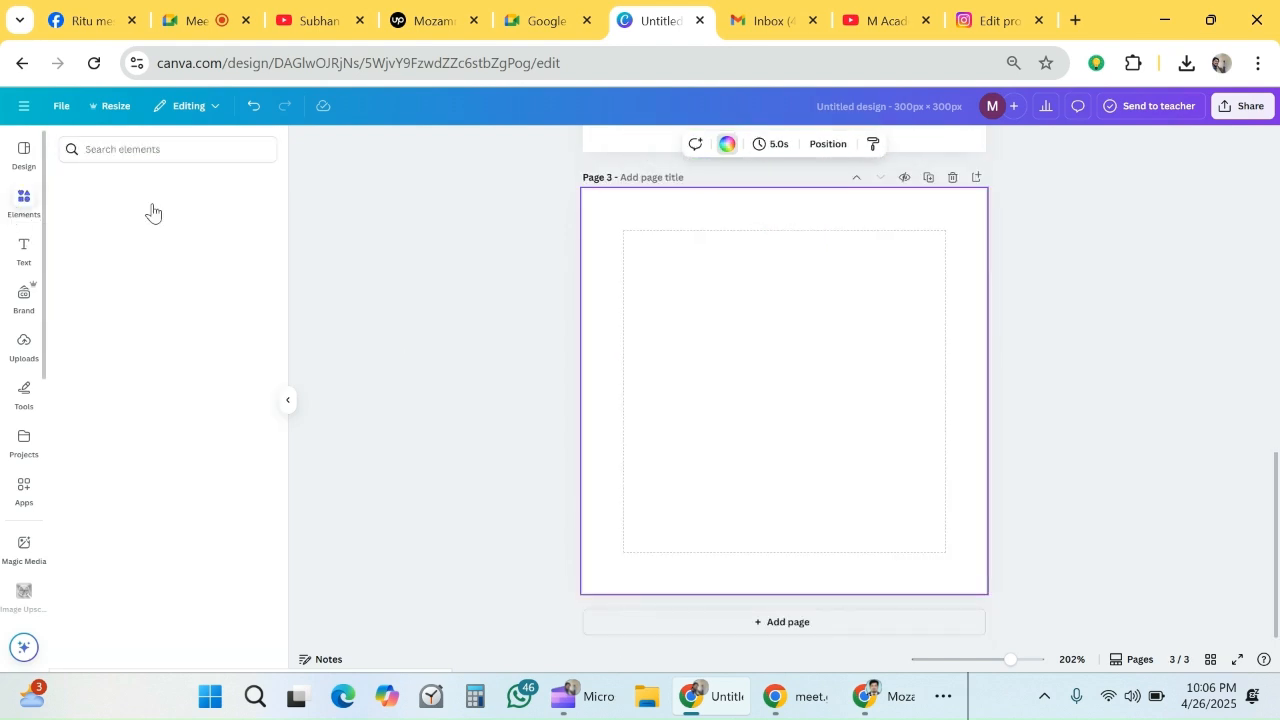
pyautogui.click(187, 155)
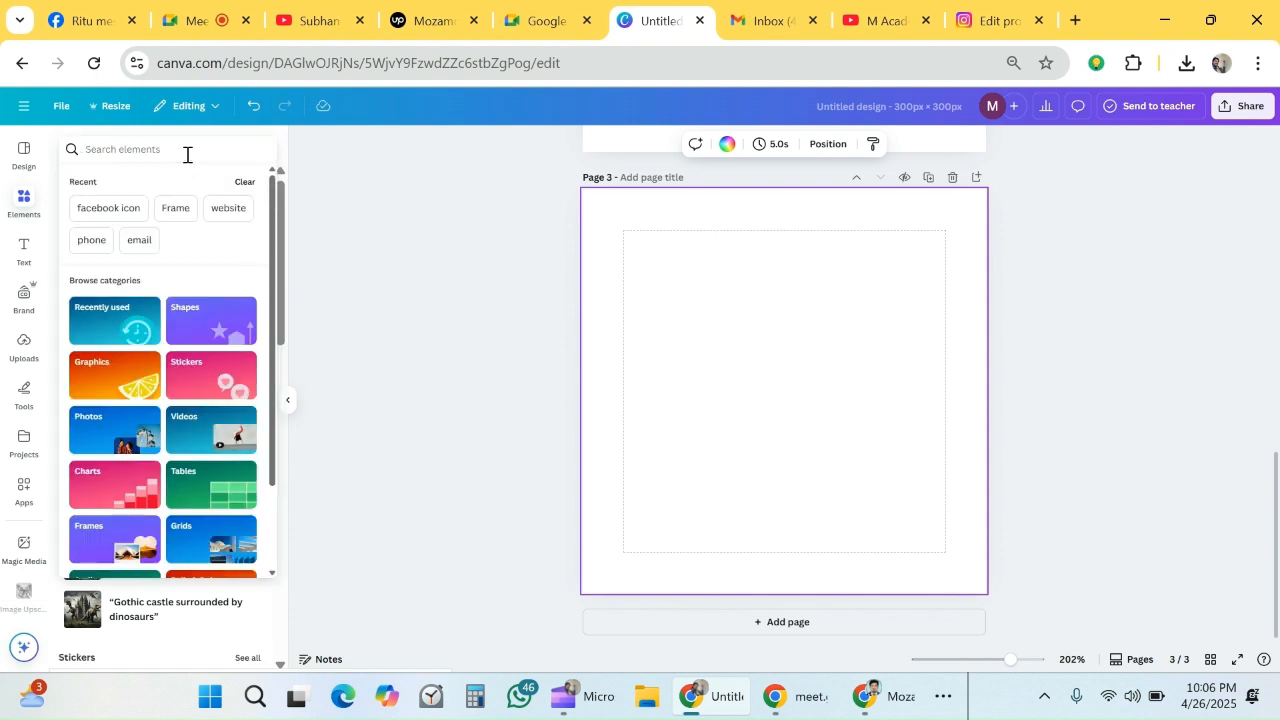
pyautogui.write('youtube')
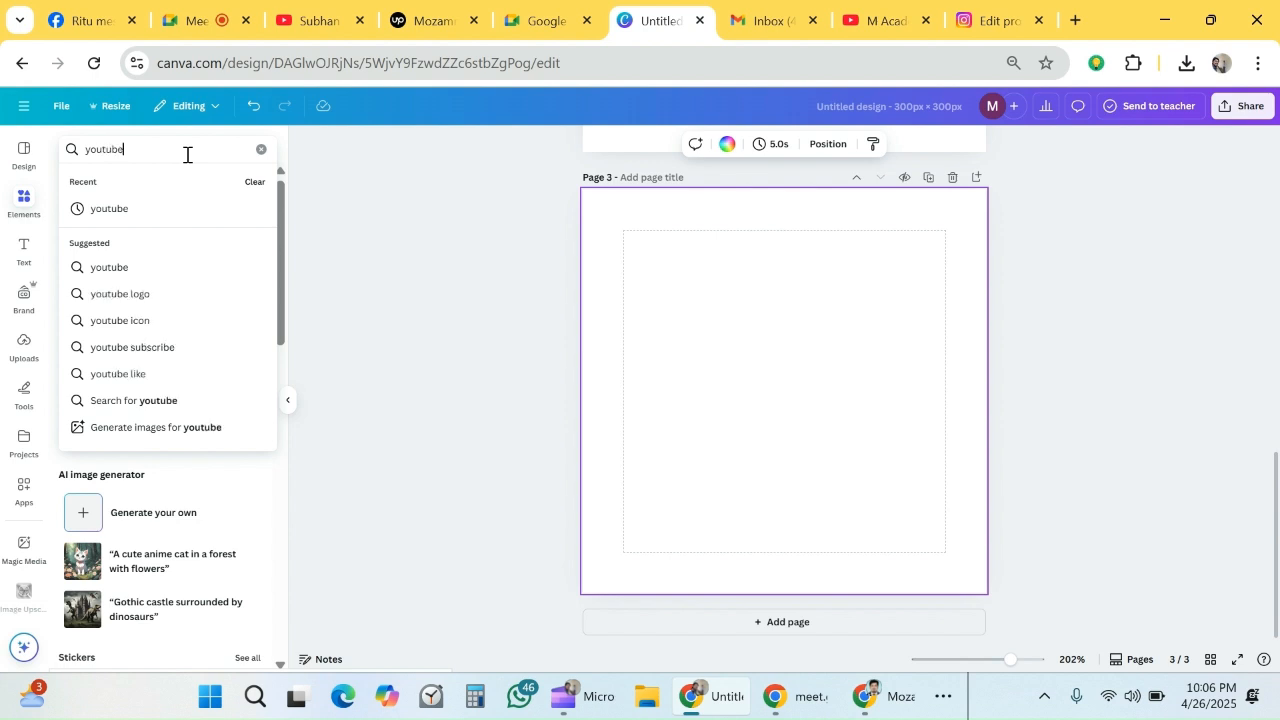
pyautogui.click(151, 214)
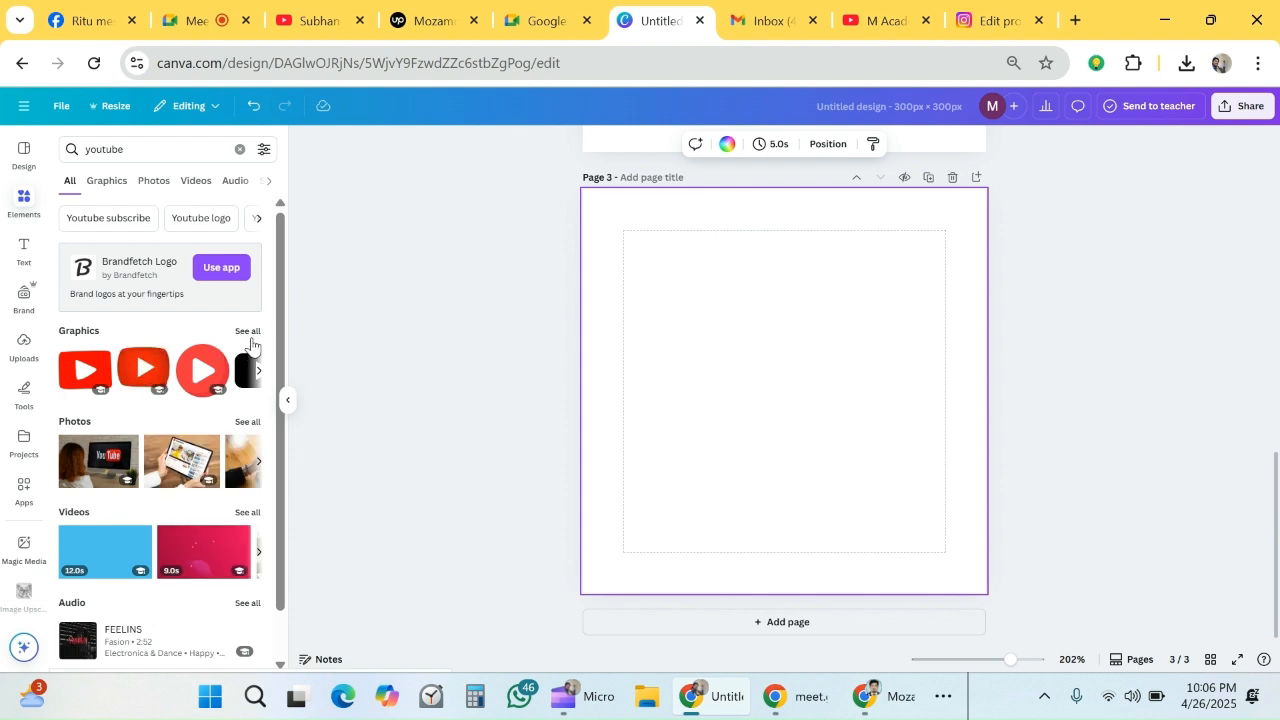
# - Insert the black rounded play-button graphic from the YouTube results on the third page and enlarge it
pyautogui.click(258, 370)
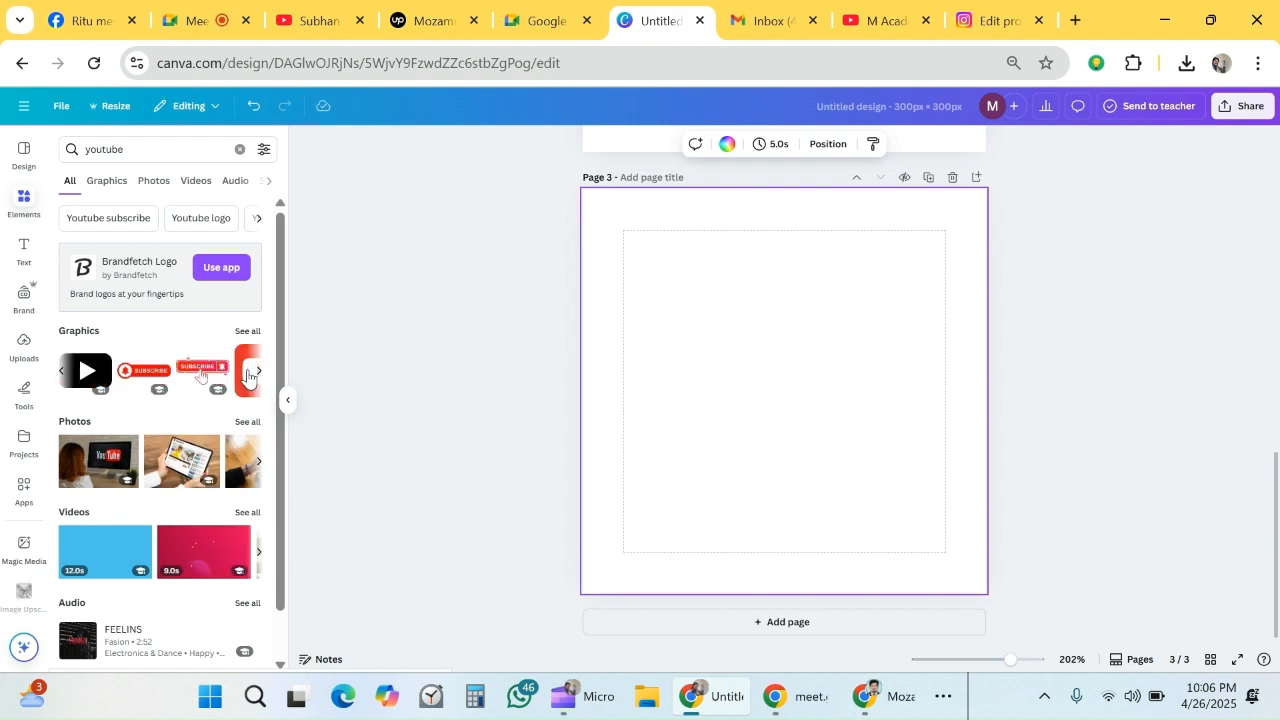
pyautogui.click(86, 368)
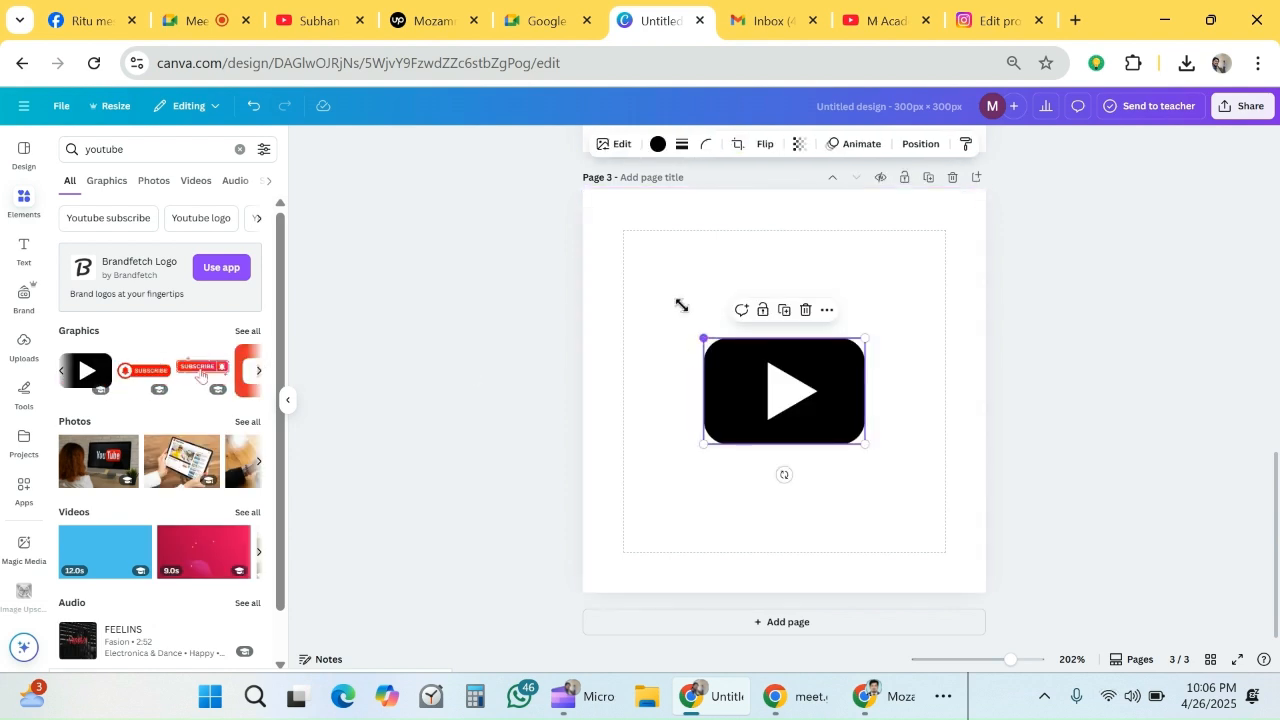
pyautogui.moveTo(681, 305); pyautogui.dragTo(578, 233)
pyautogui.moveTo(683, 333); pyautogui.dragTo(700, 291)
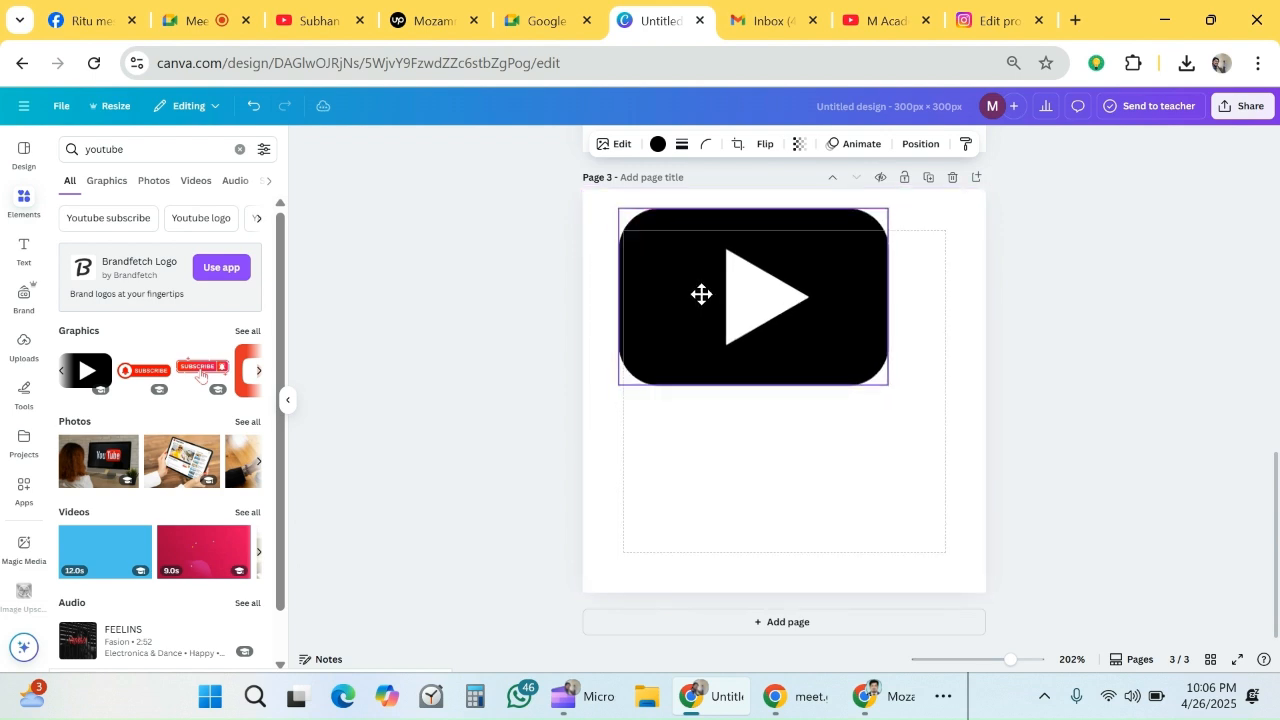
# - Switch to the Google Meet call, mute and unmute the microphone, and return to the Canva design
pyautogui.click(209, 28)
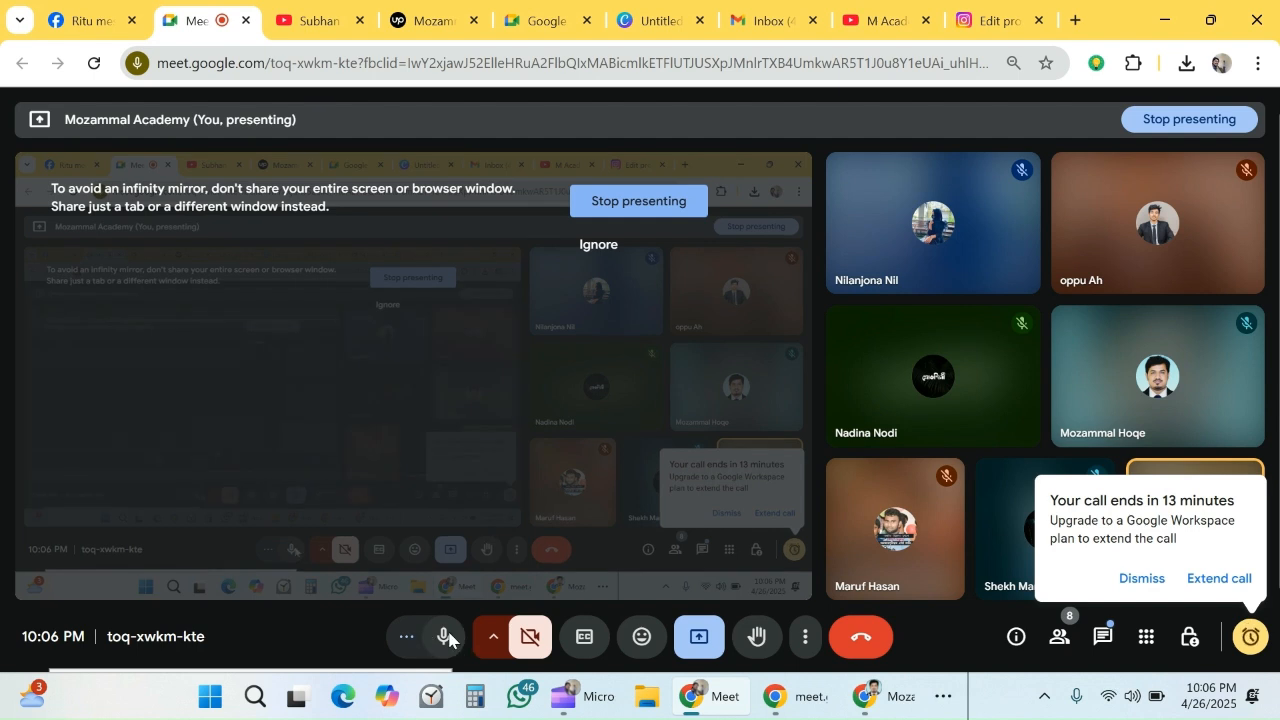
pyautogui.click(447, 640)
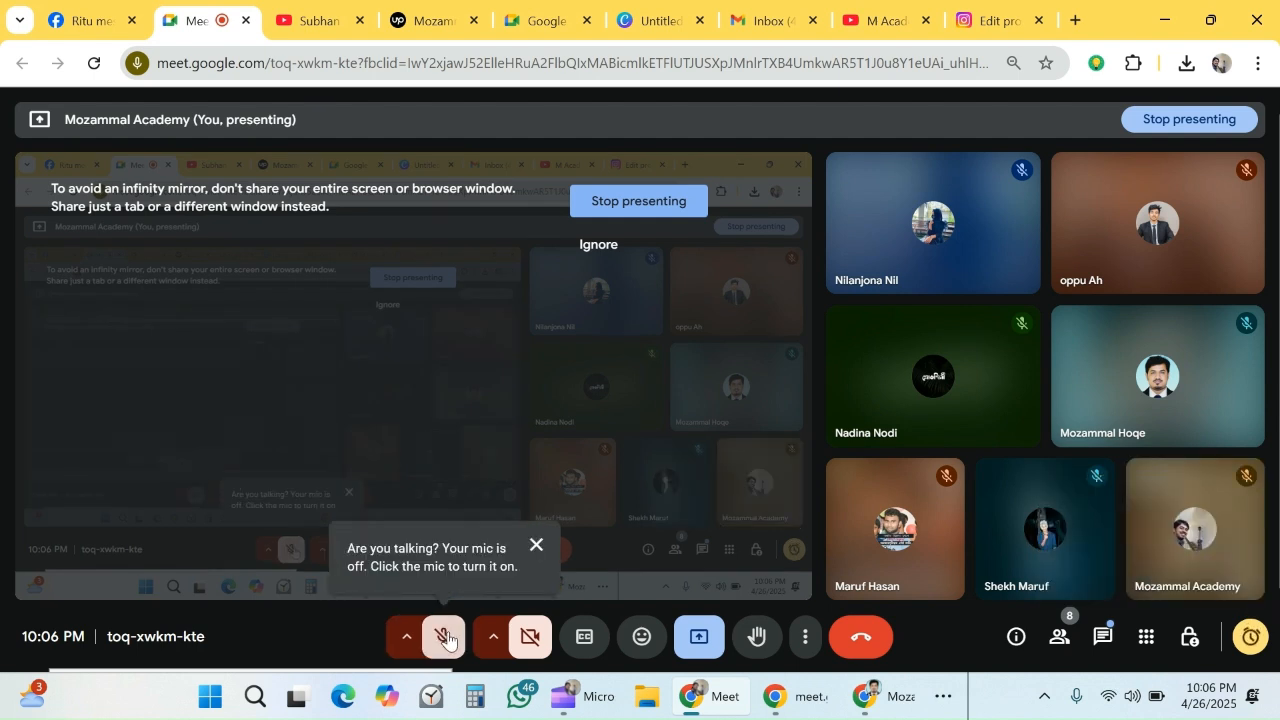
pyautogui.click(447, 640)
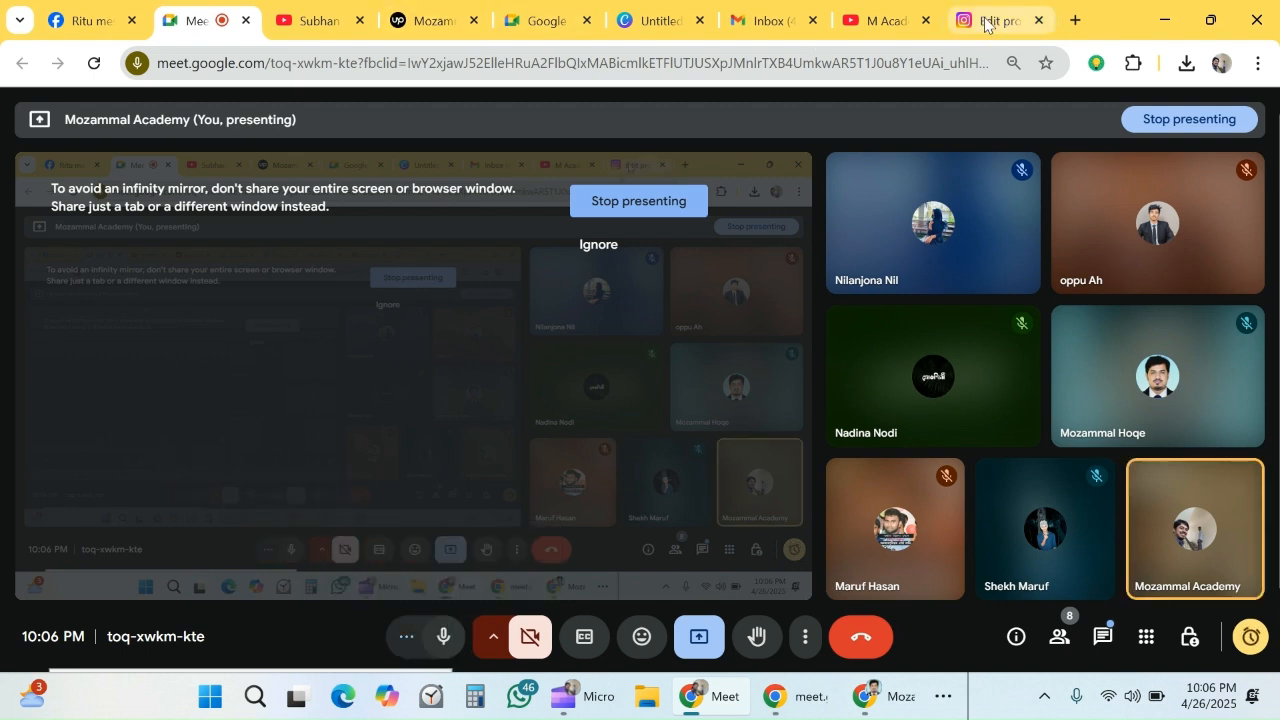
pyautogui.click(645, 20)
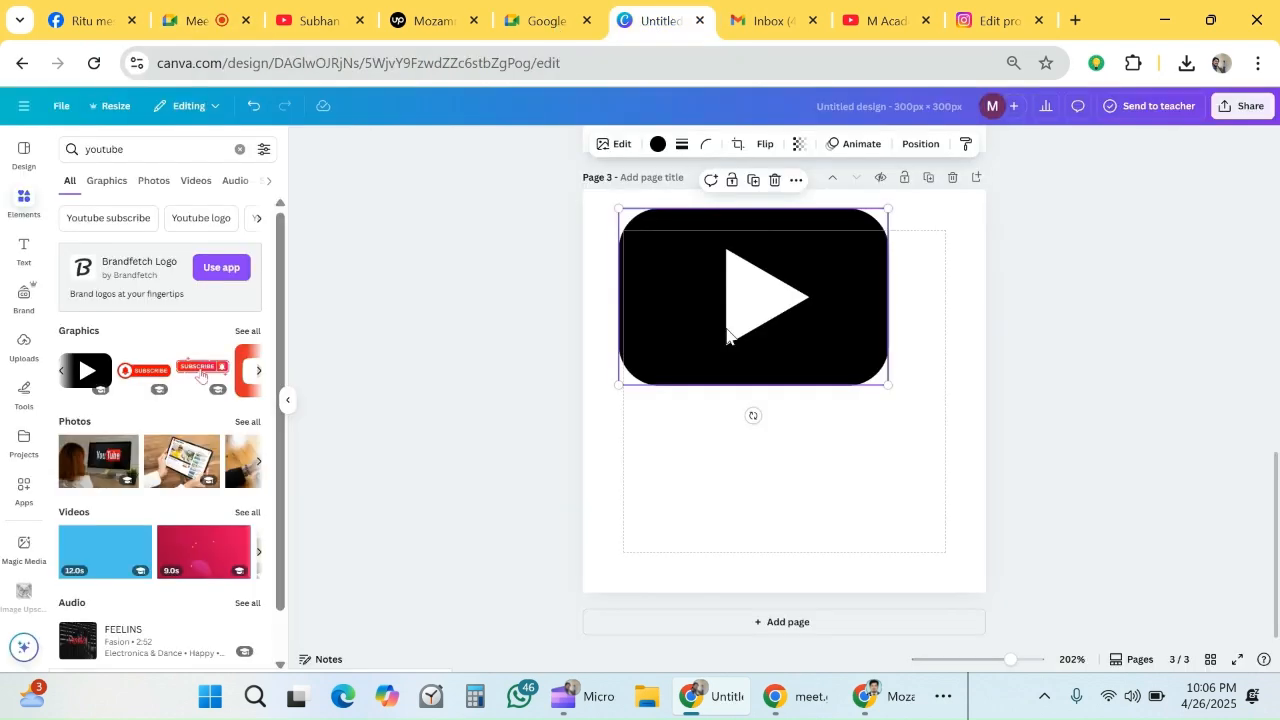
# - Enlarge the YouTube icon to nearly the full width of the third page, centered, and recolor it with the document's green
pyautogui.moveTo(727, 335); pyautogui.dragTo(731, 402)
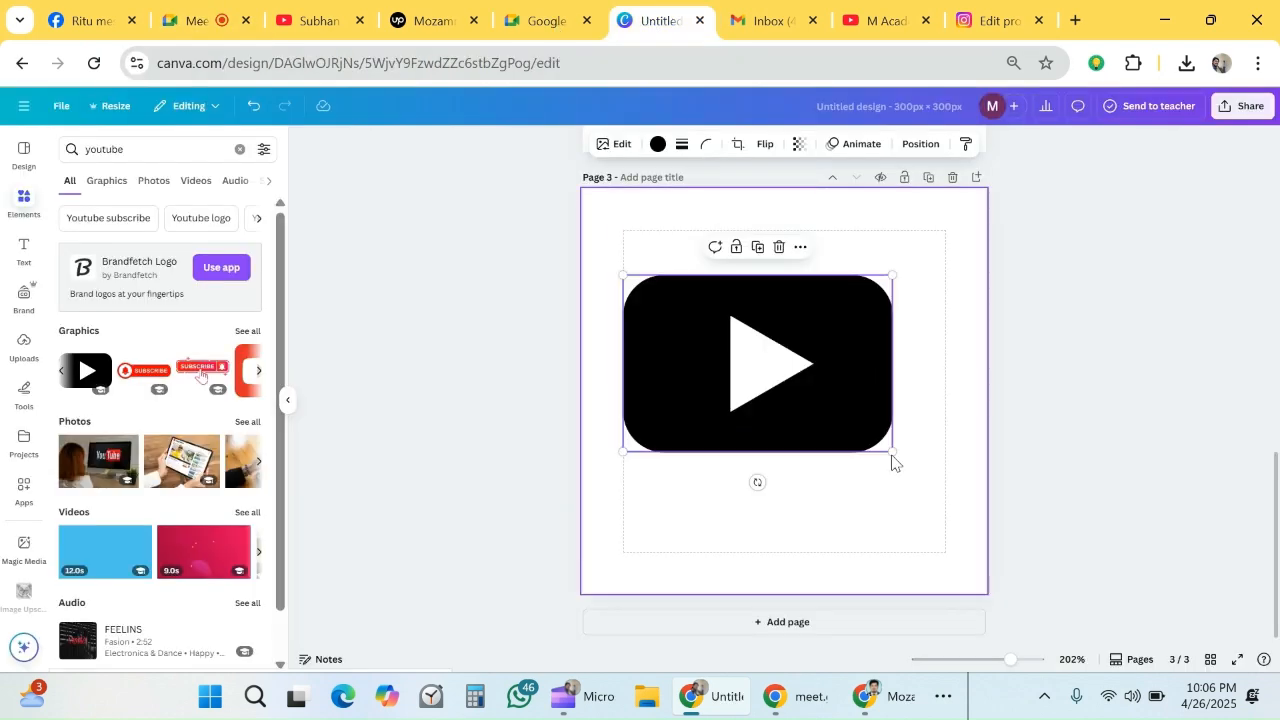
pyautogui.moveTo(892, 452); pyautogui.dragTo(965, 510)
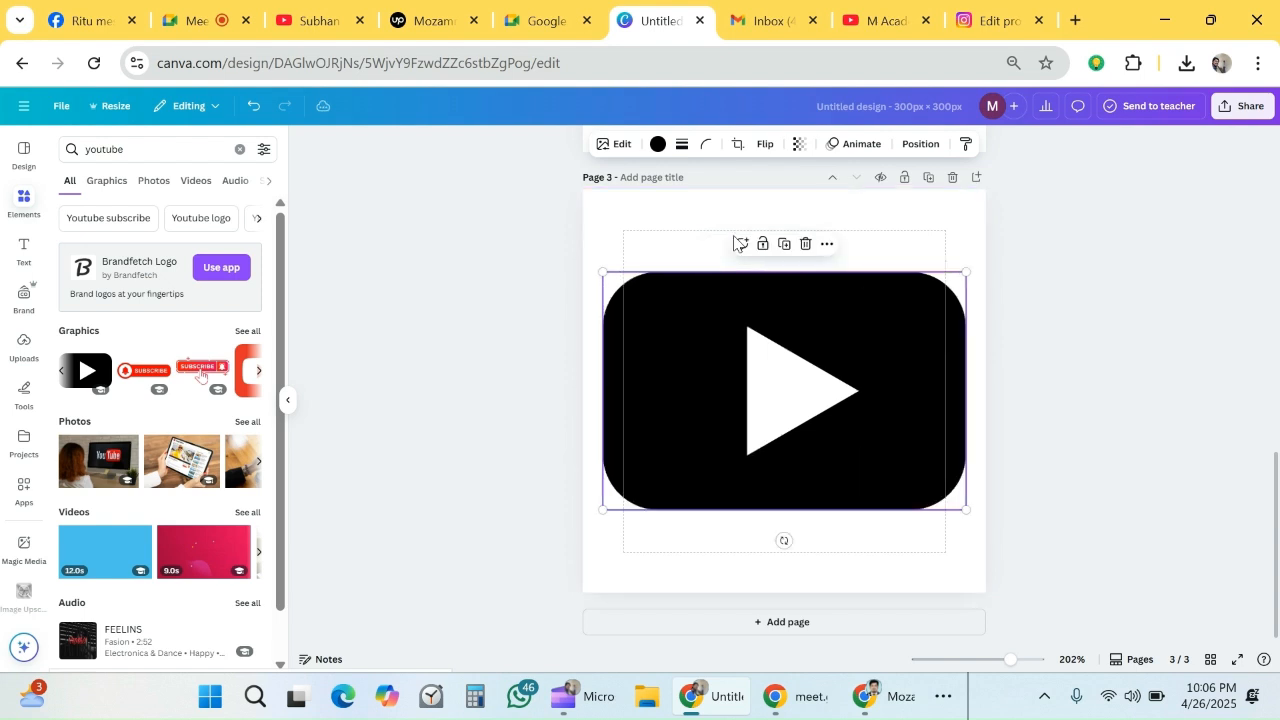
pyautogui.click(657, 143)
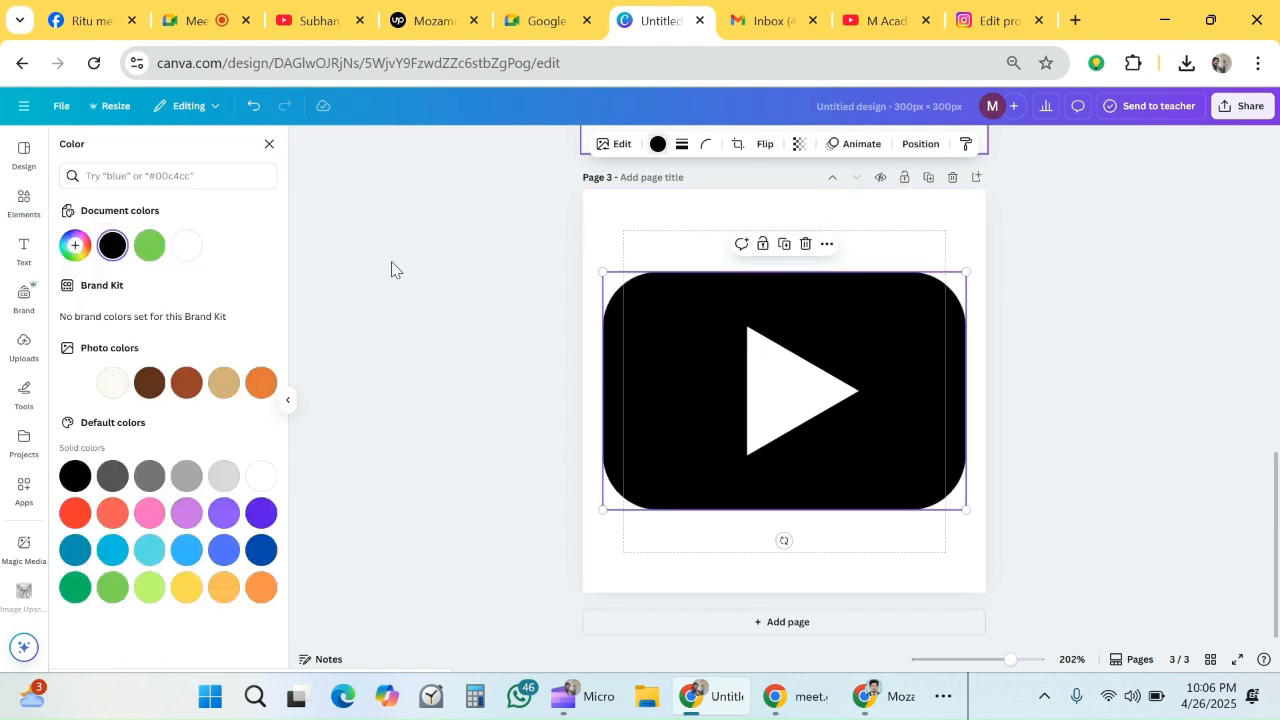
pyautogui.click(150, 245)
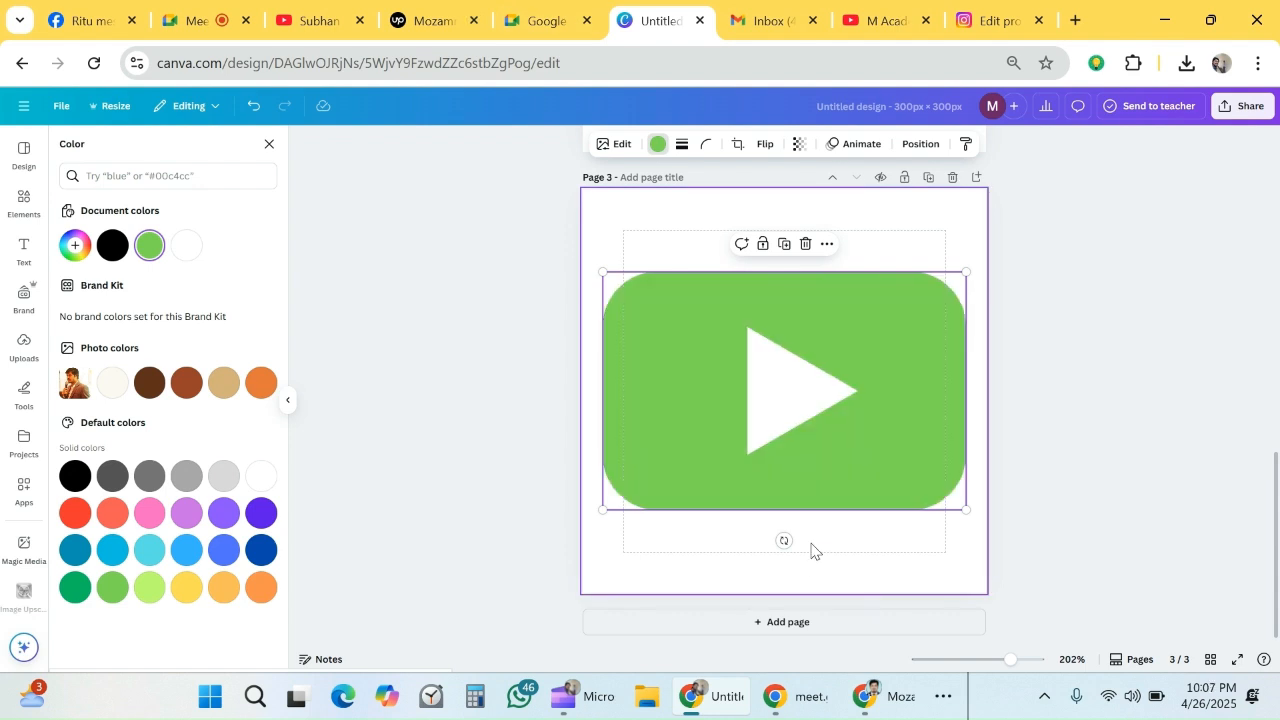
# - Add a fourth page and search the elements library for "instagram icon"
pyautogui.click(811, 628)
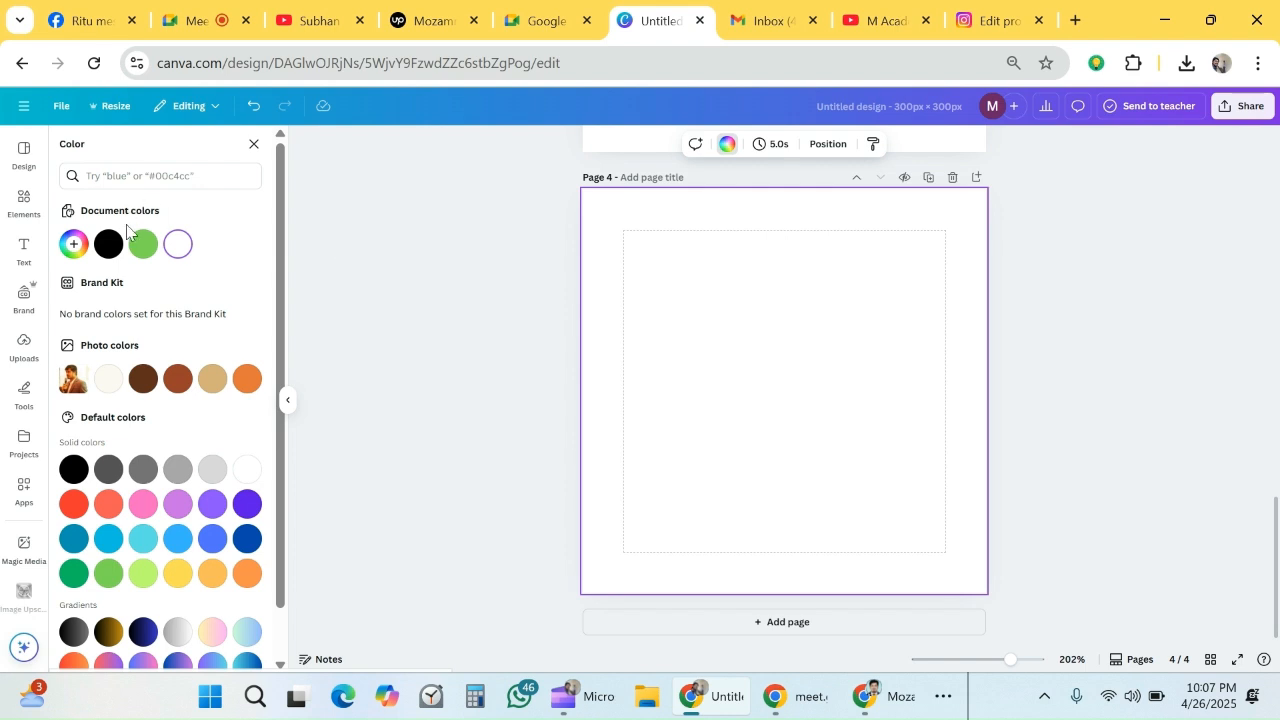
pyautogui.click(21, 205)
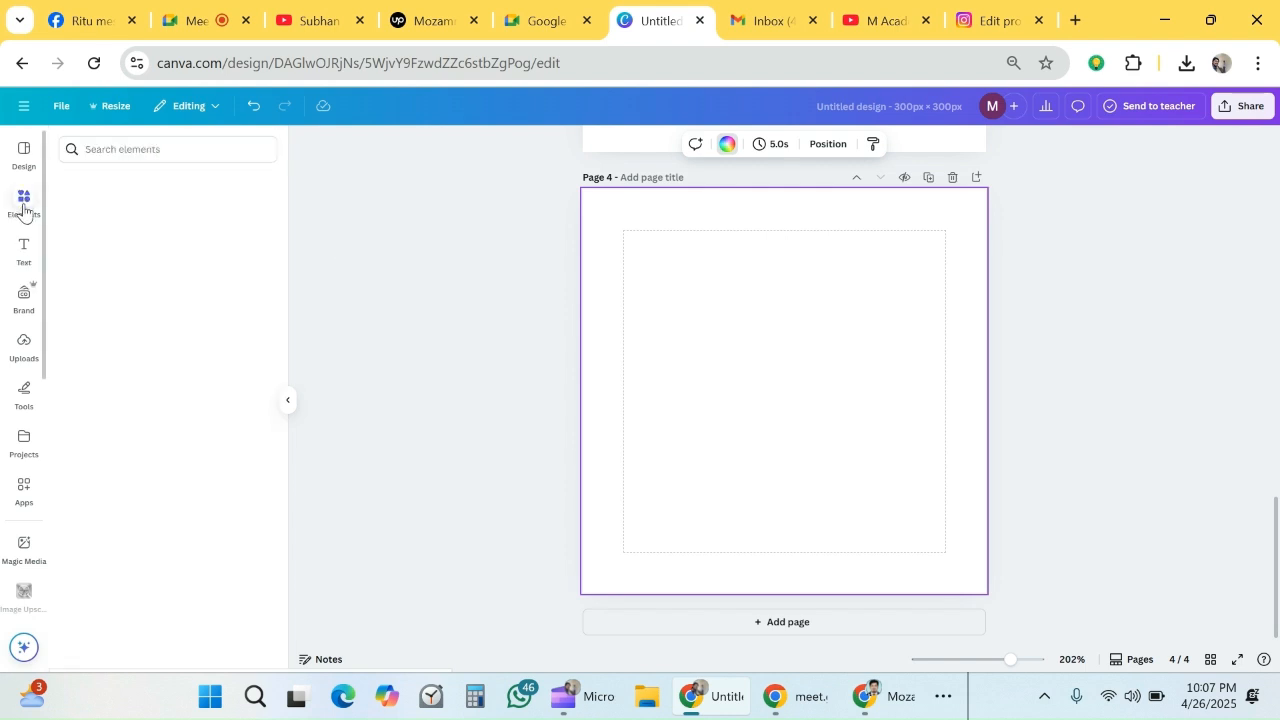
pyautogui.click(151, 151)
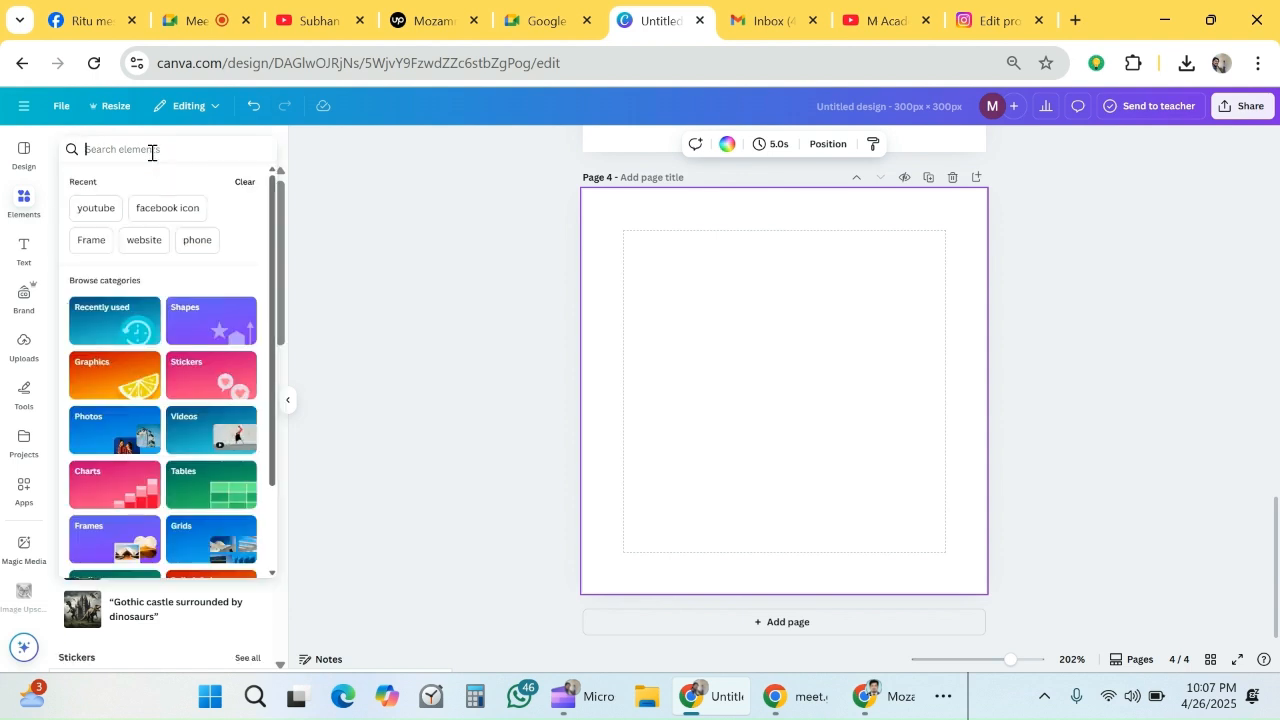
pyautogui.write('in')
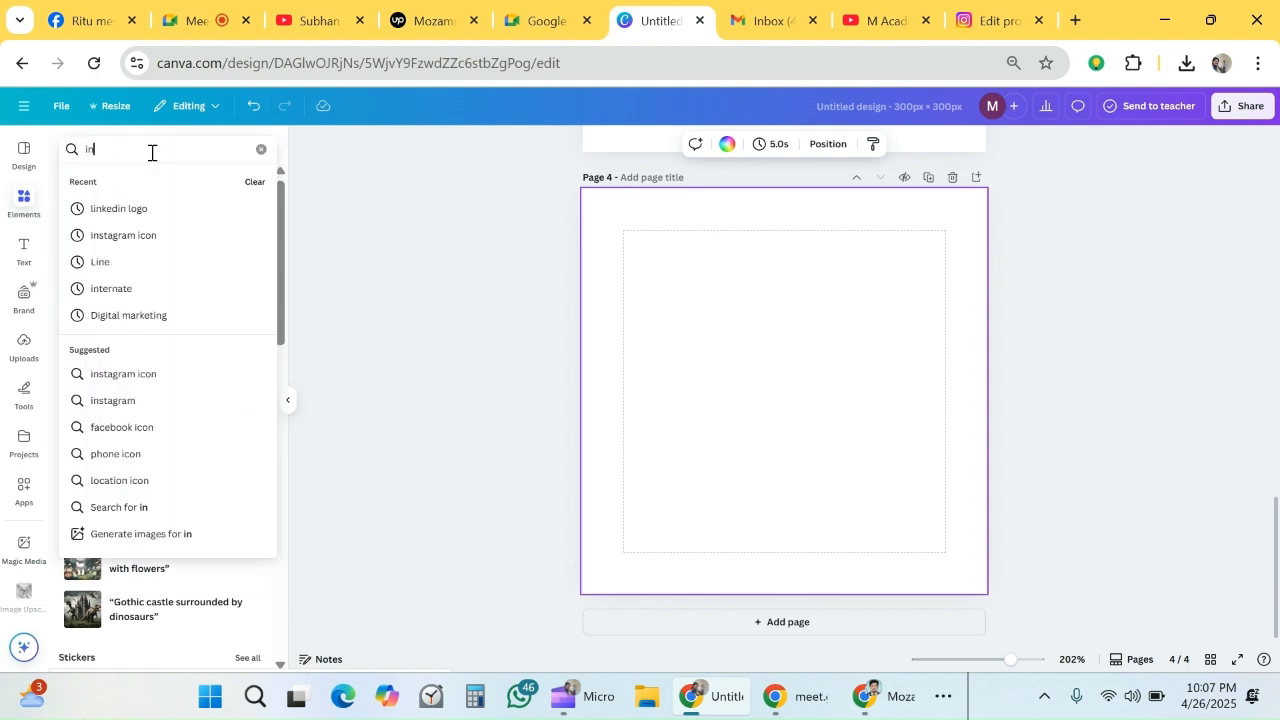
pyautogui.write('stagram icon')
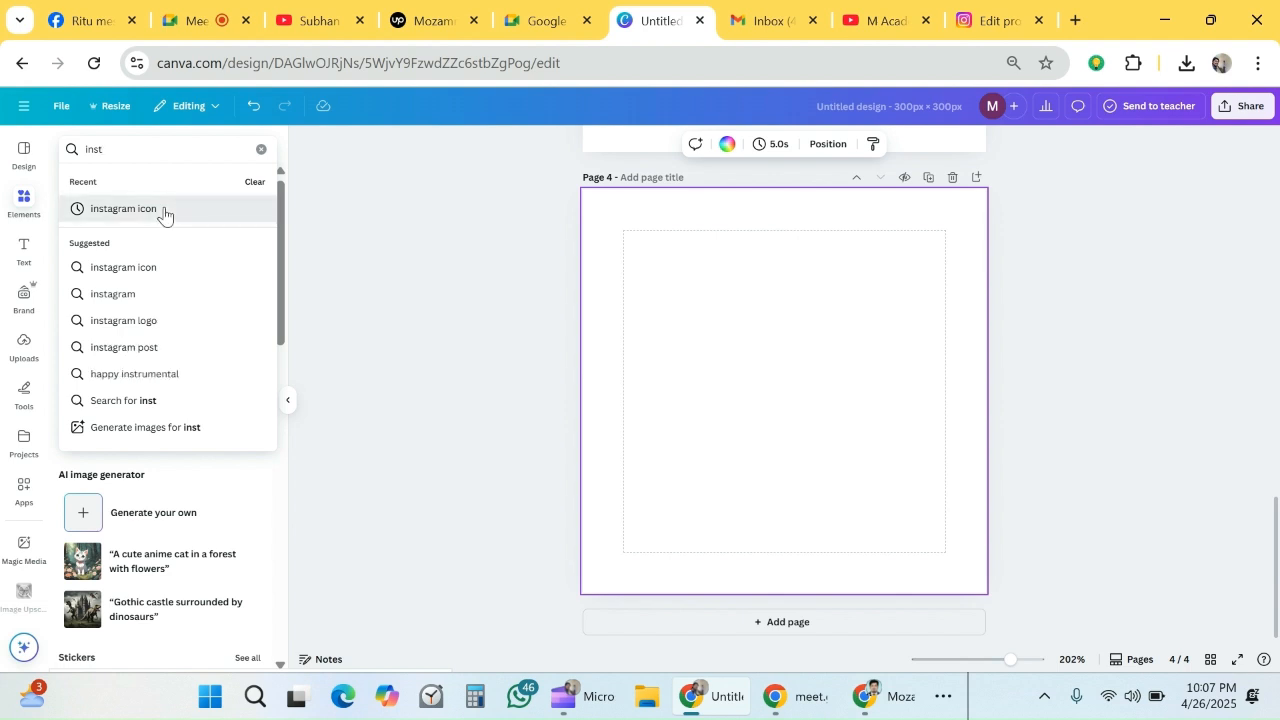
pyautogui.click(163, 210)
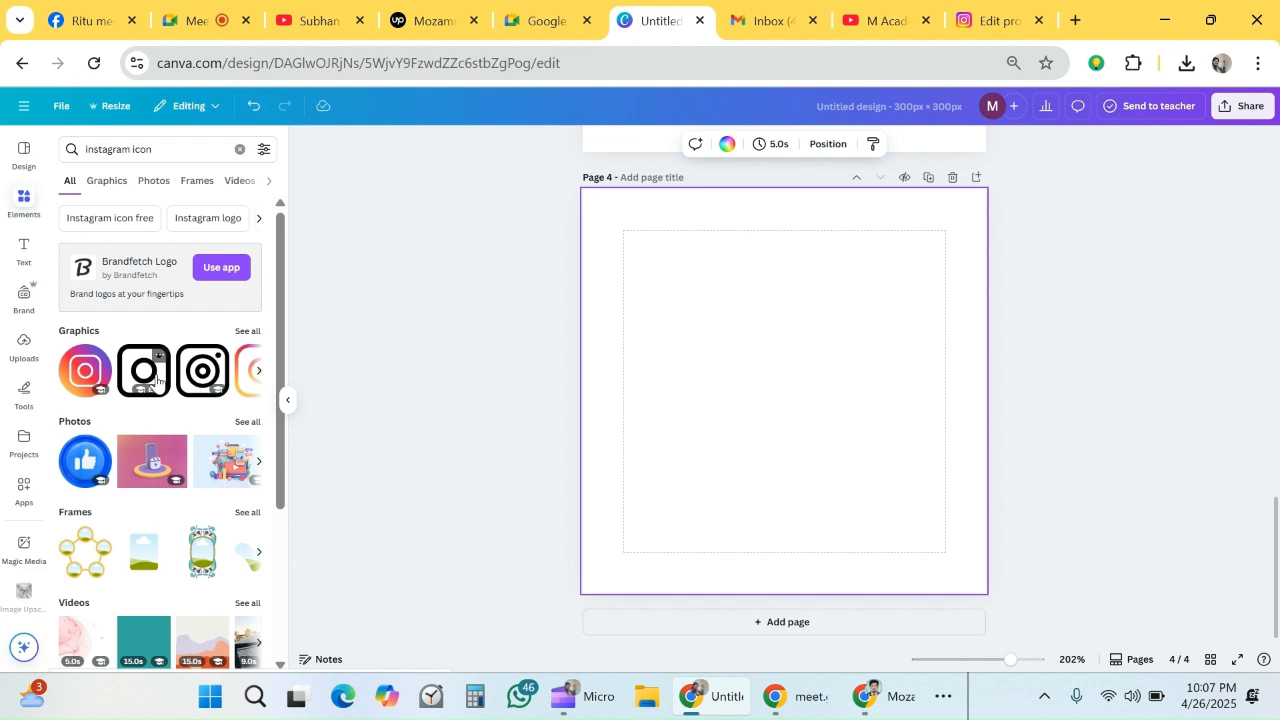
# - Try the black single-ring Instagram outline graphic enlarged on the fourth page, and delete it
pyautogui.click(144, 372)
pyautogui.moveTo(866, 474); pyautogui.dragTo(801, 393)
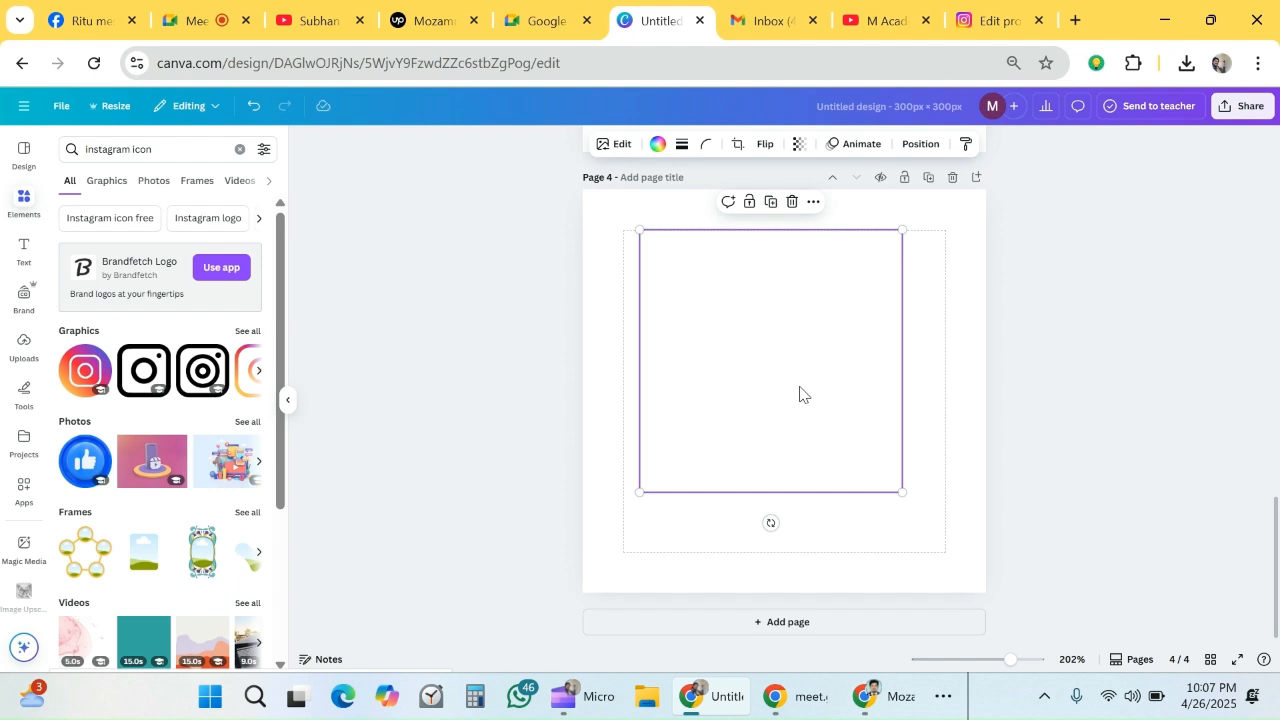
pyautogui.click(923, 435)
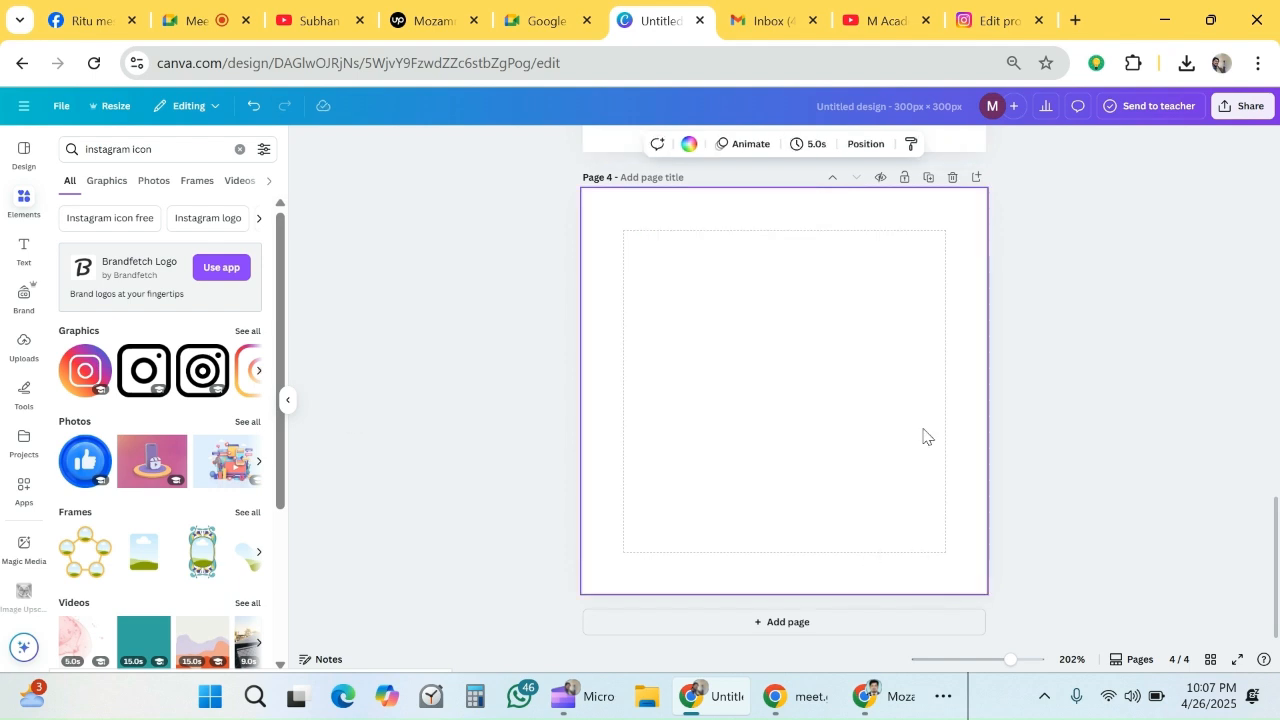
pyautogui.scroll(4, 923, 435)
pyautogui.scroll(2, 923, 435)
pyautogui.scroll(-6, 921, 433)
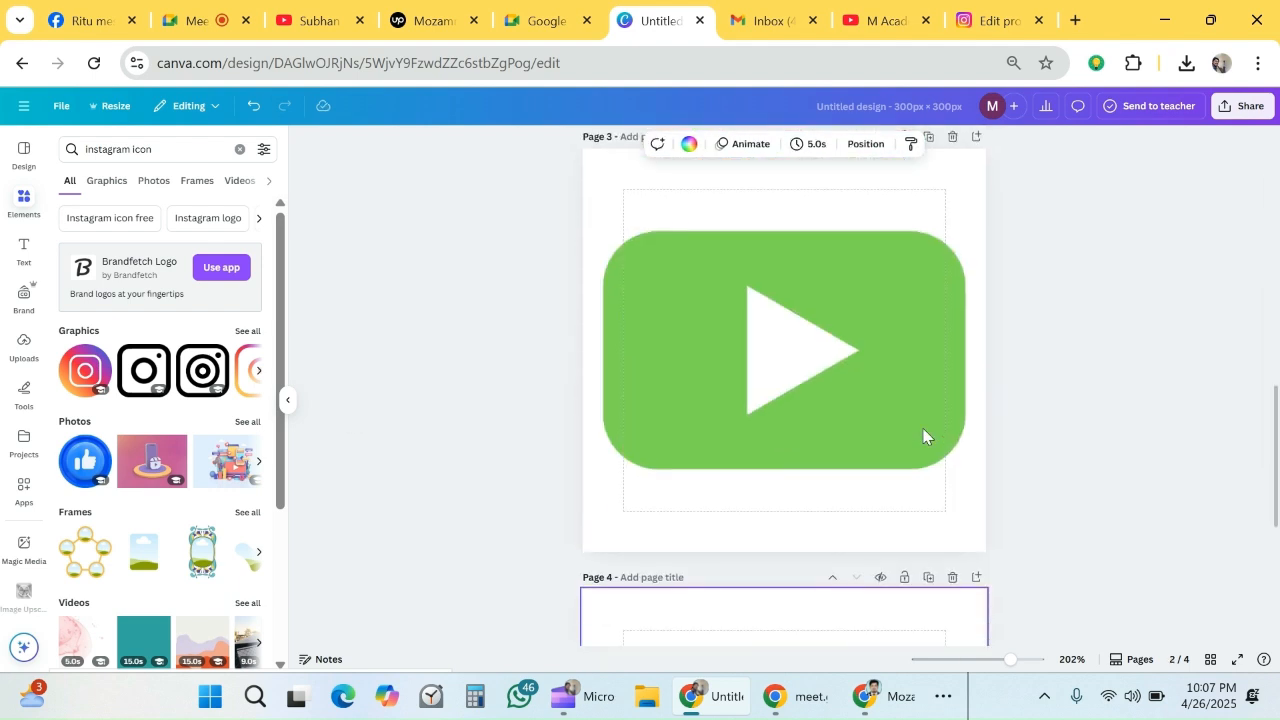
pyautogui.click(887, 396)
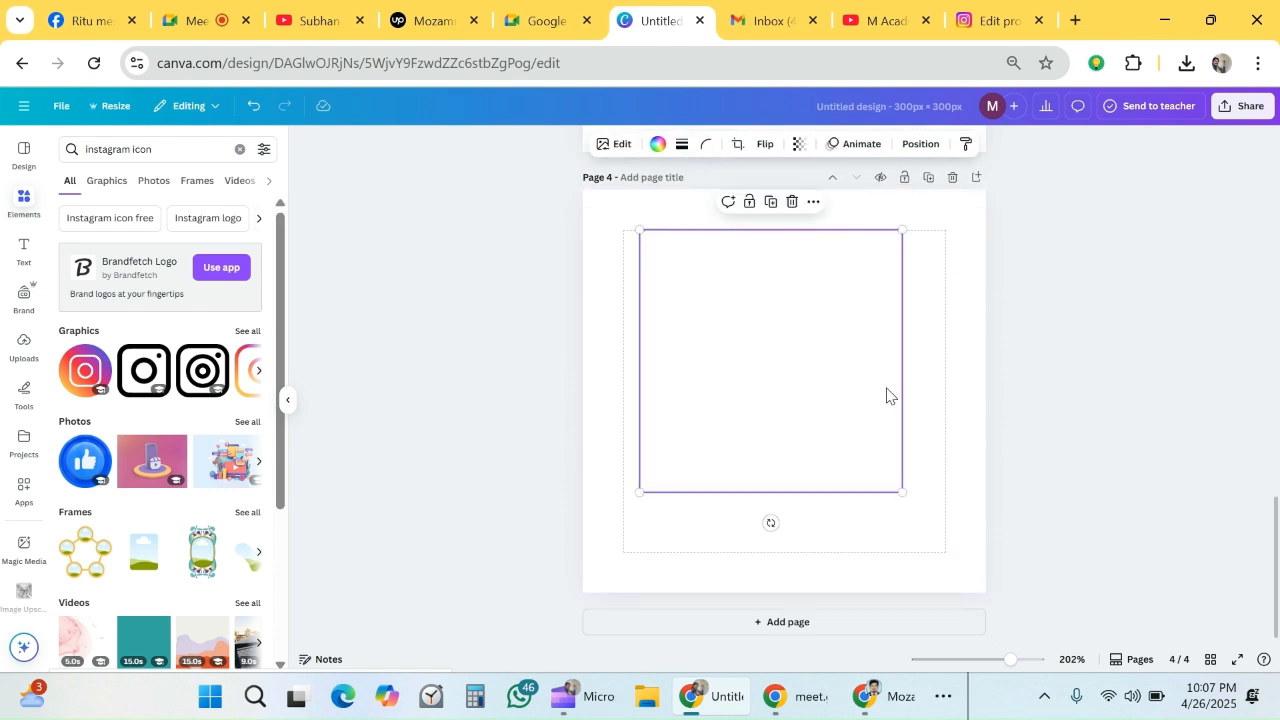
pyautogui.press('Delete')
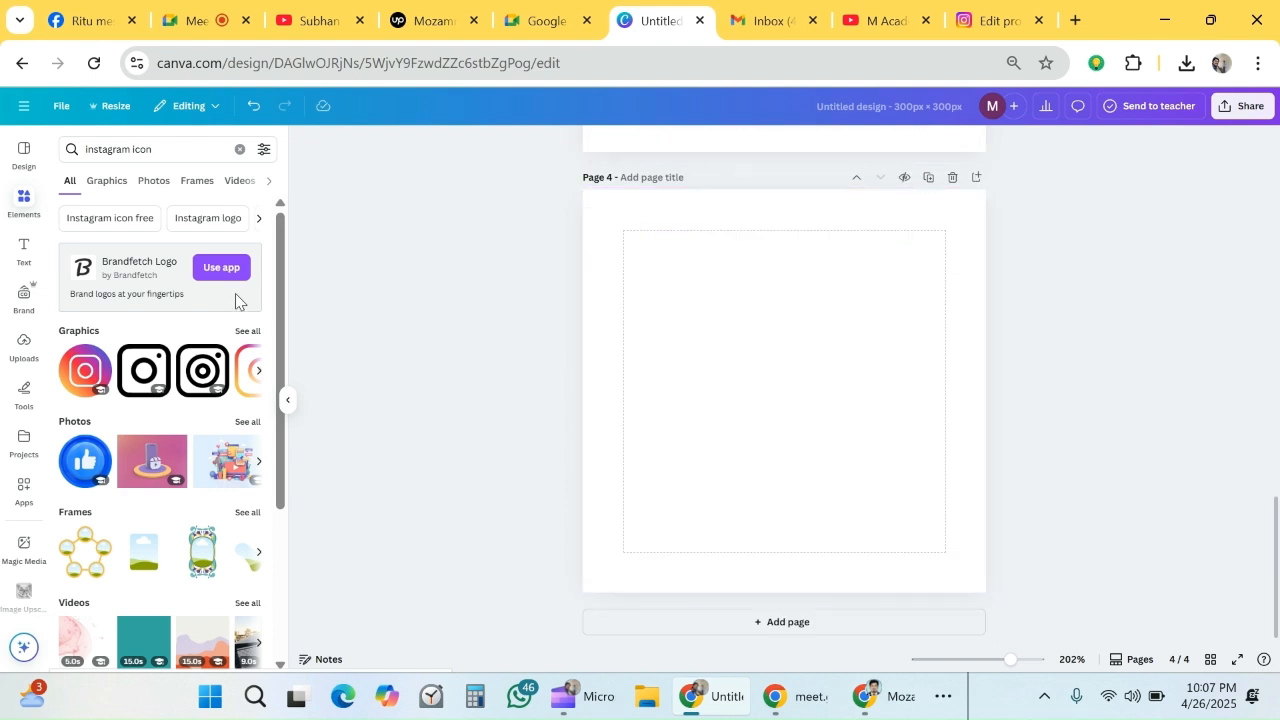
# - Insert the double-ring Instagram icon enlarged to nearly fill the fourth page, and recolor it with the document's green
pyautogui.click(185, 365)
pyautogui.moveTo(686, 291); pyautogui.dragTo(620, 220)
pyautogui.moveTo(863, 468); pyautogui.dragTo(965, 585)
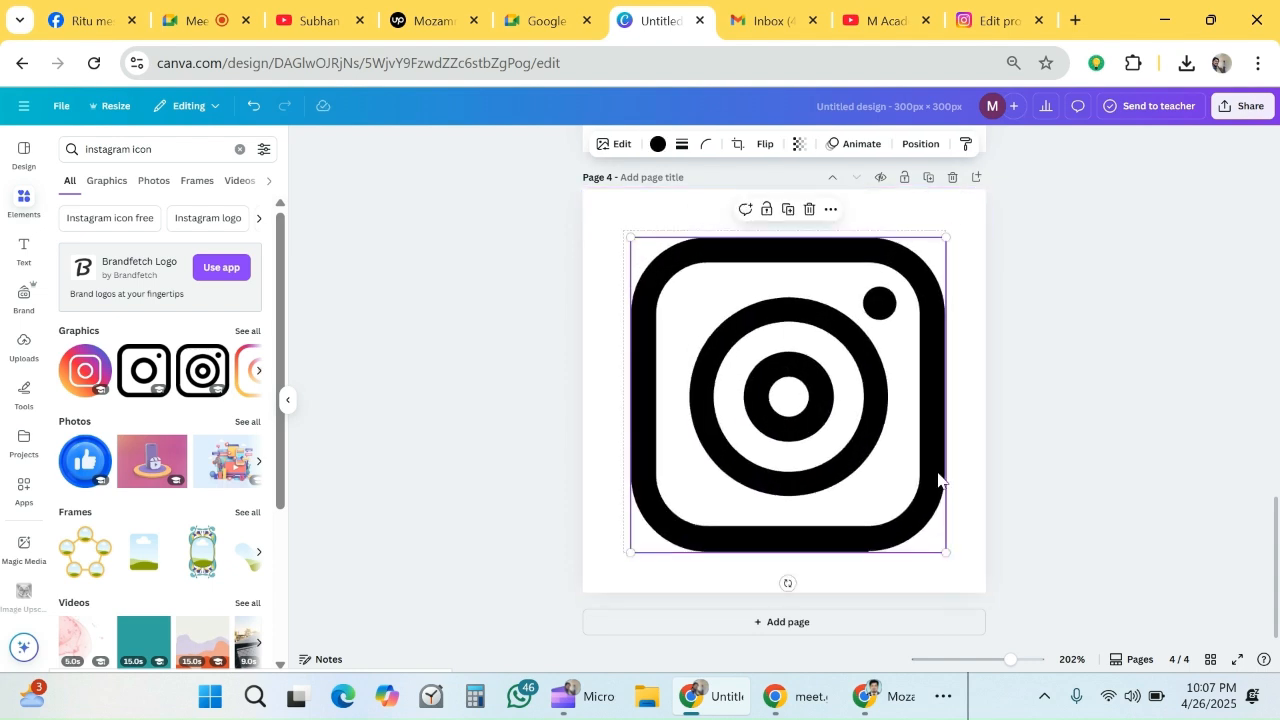
pyautogui.click(660, 148)
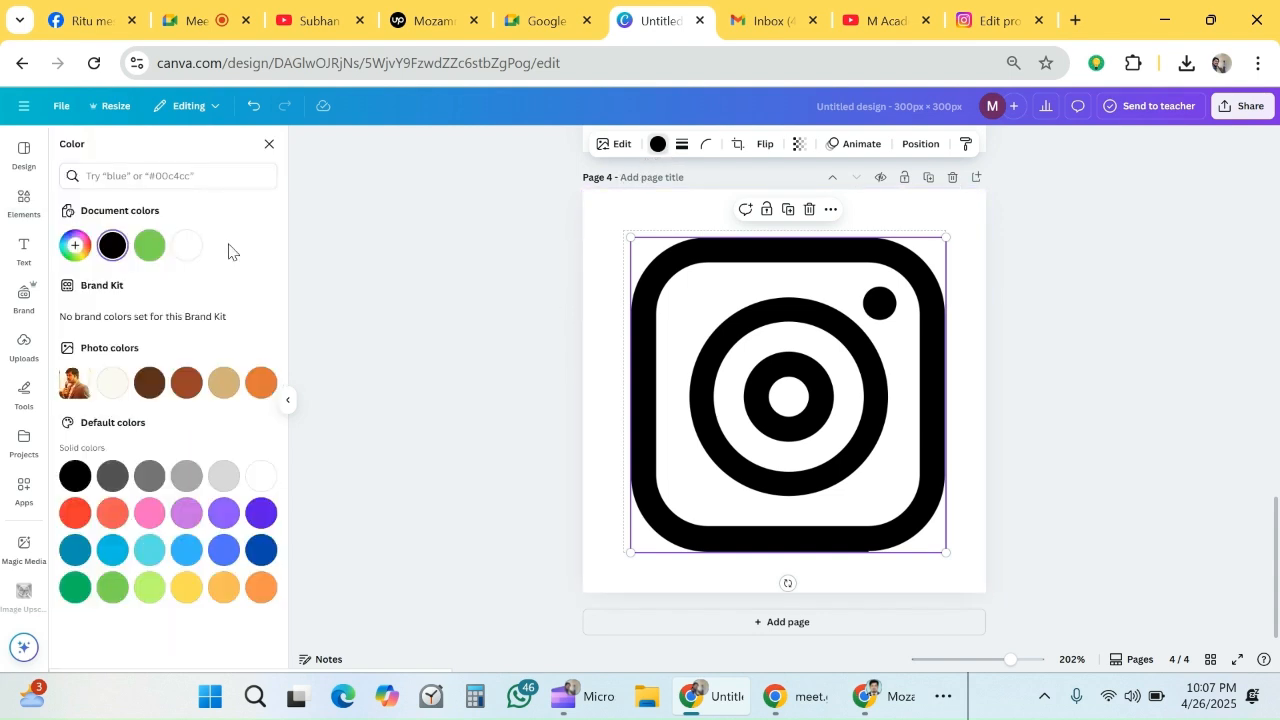
pyautogui.click(152, 247)
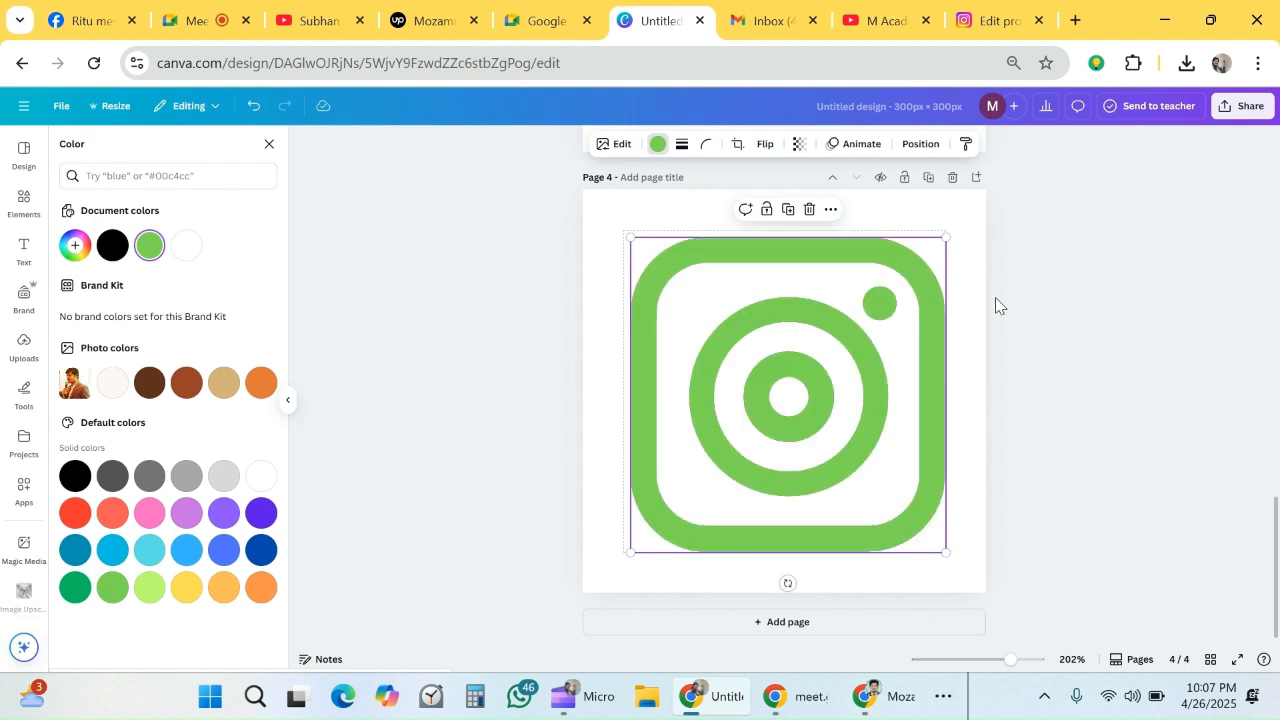
# - Check the finished pages, and download all four as PNG files with a transparent background
pyautogui.scroll(4, 977, 330)
pyautogui.scroll(8, 977, 330)
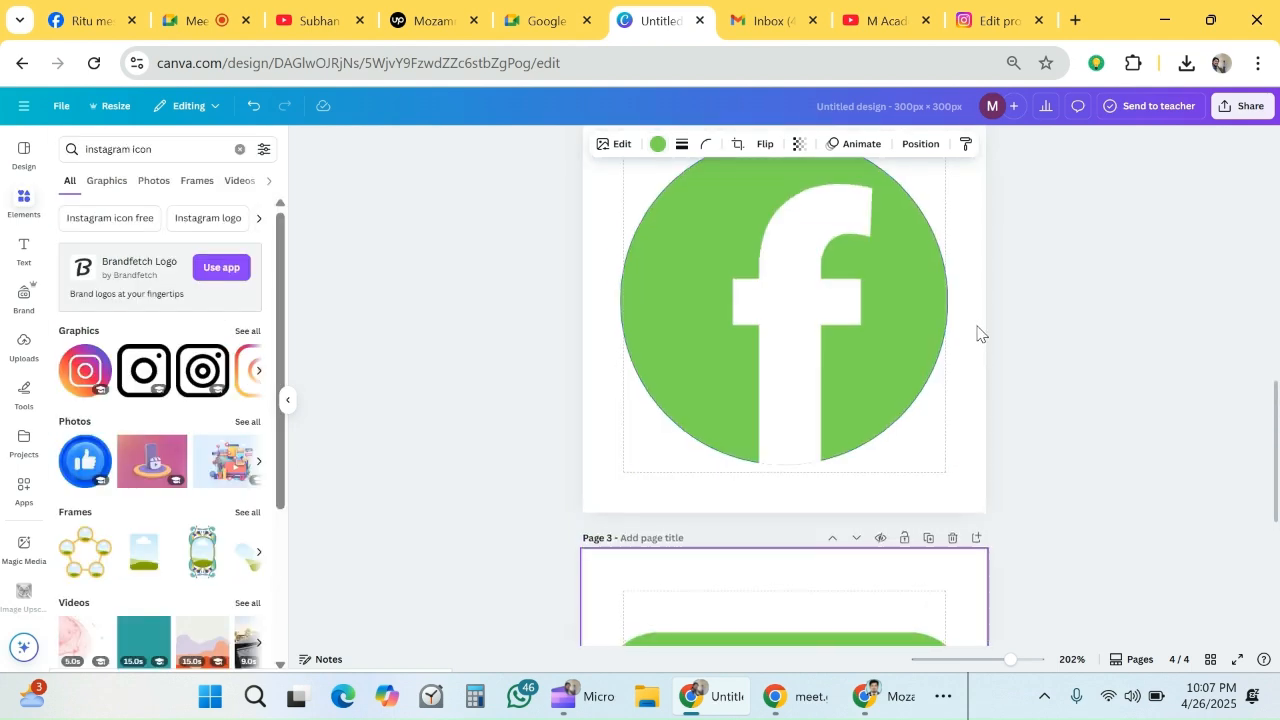
pyautogui.scroll(-3, 993, 340)
pyautogui.scroll(-3, 995, 345)
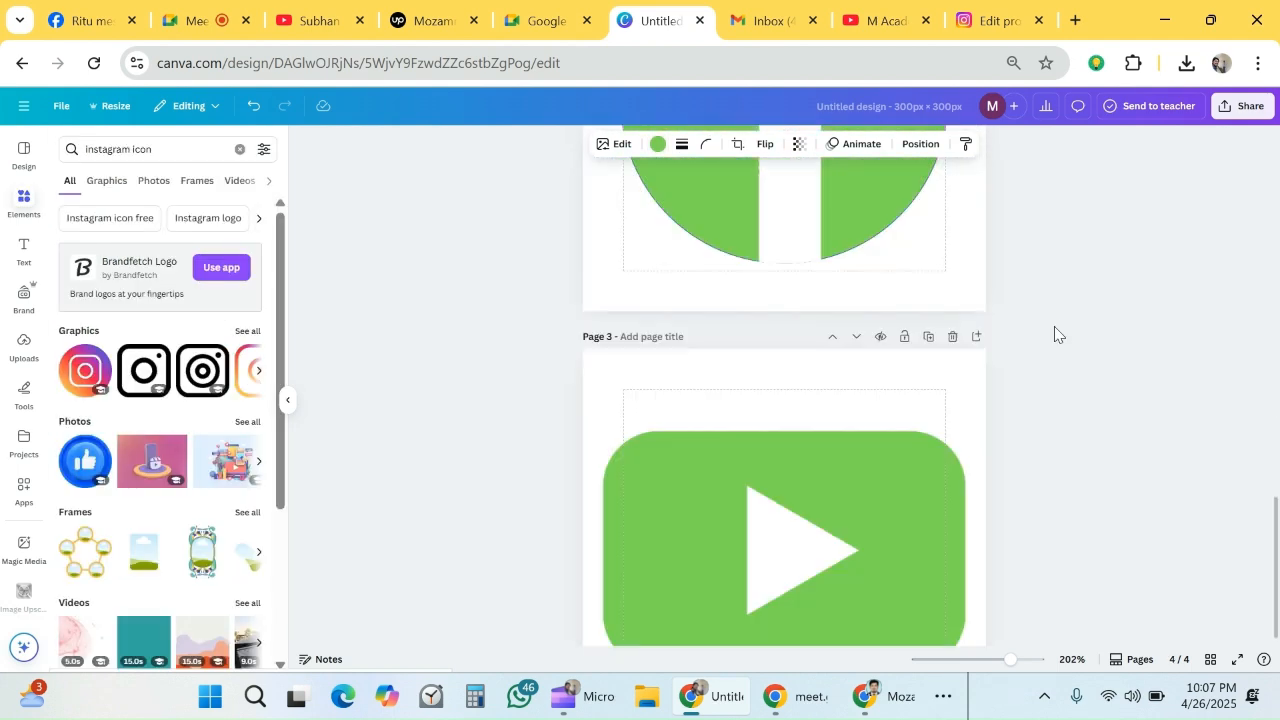
pyautogui.scroll(10, 1054, 331)
pyautogui.click(1240, 108)
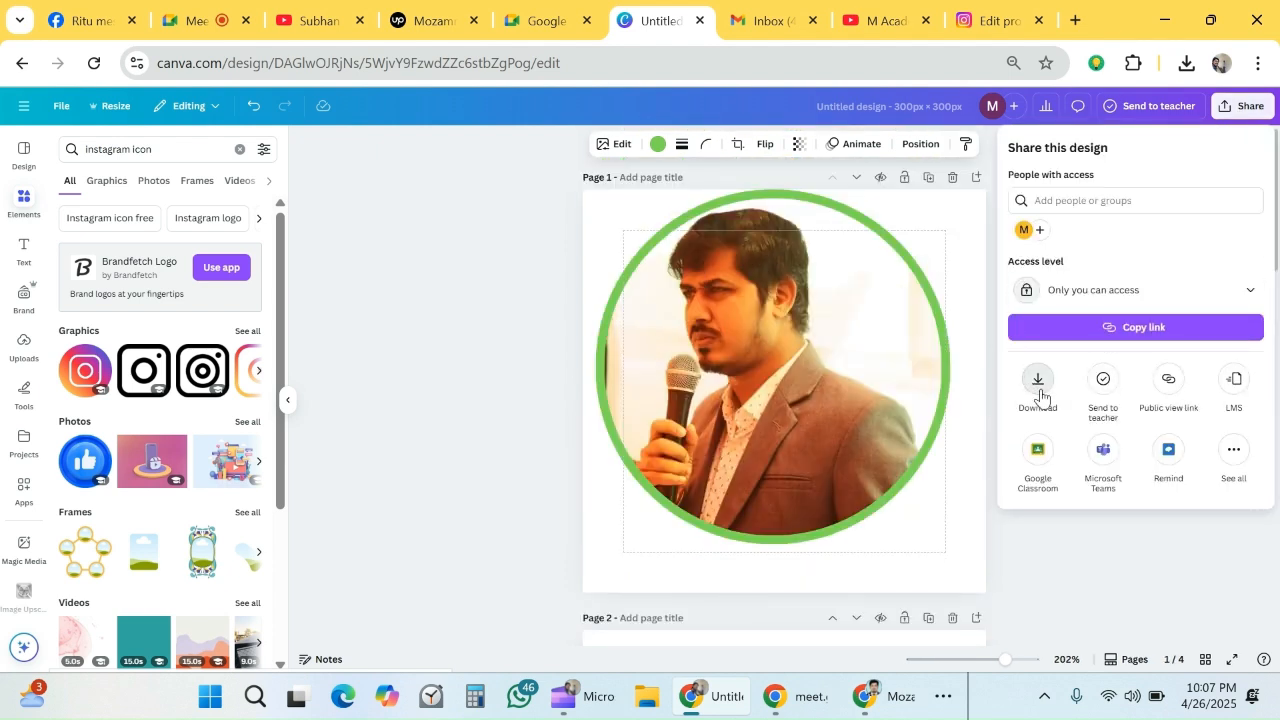
pyautogui.click(1038, 383)
pyautogui.click(1054, 337)
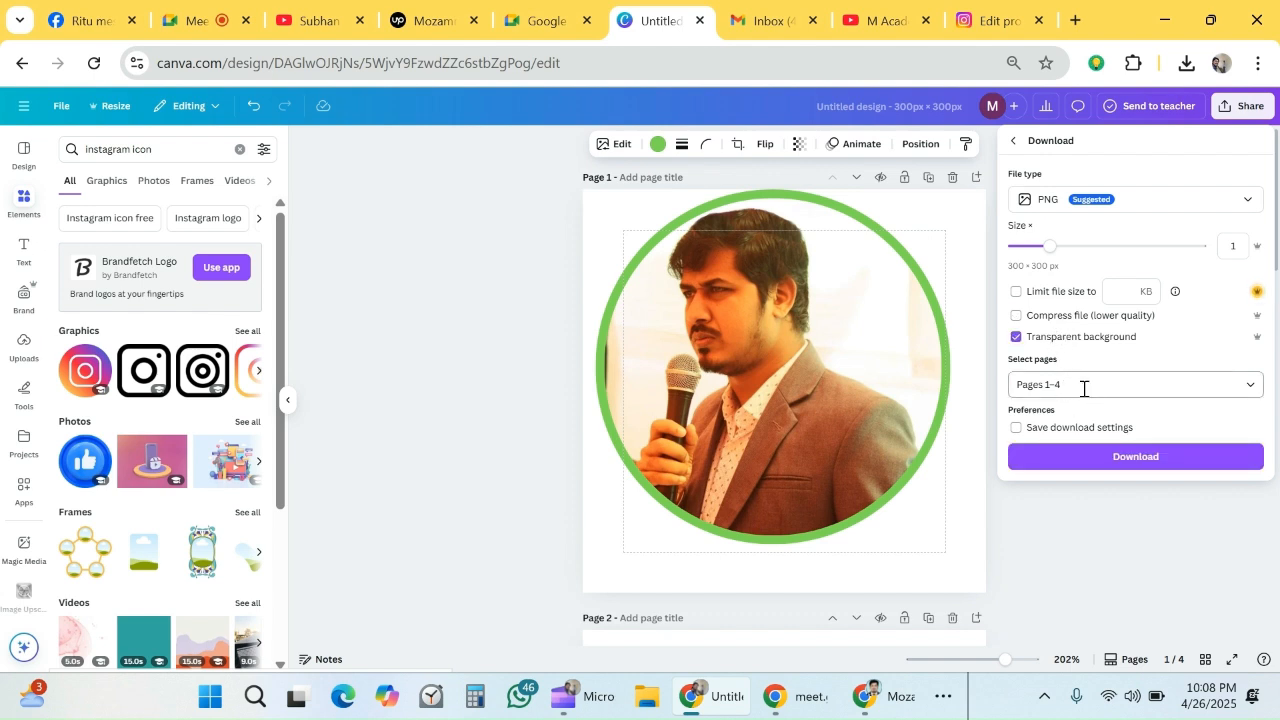
pyautogui.click(1120, 458)
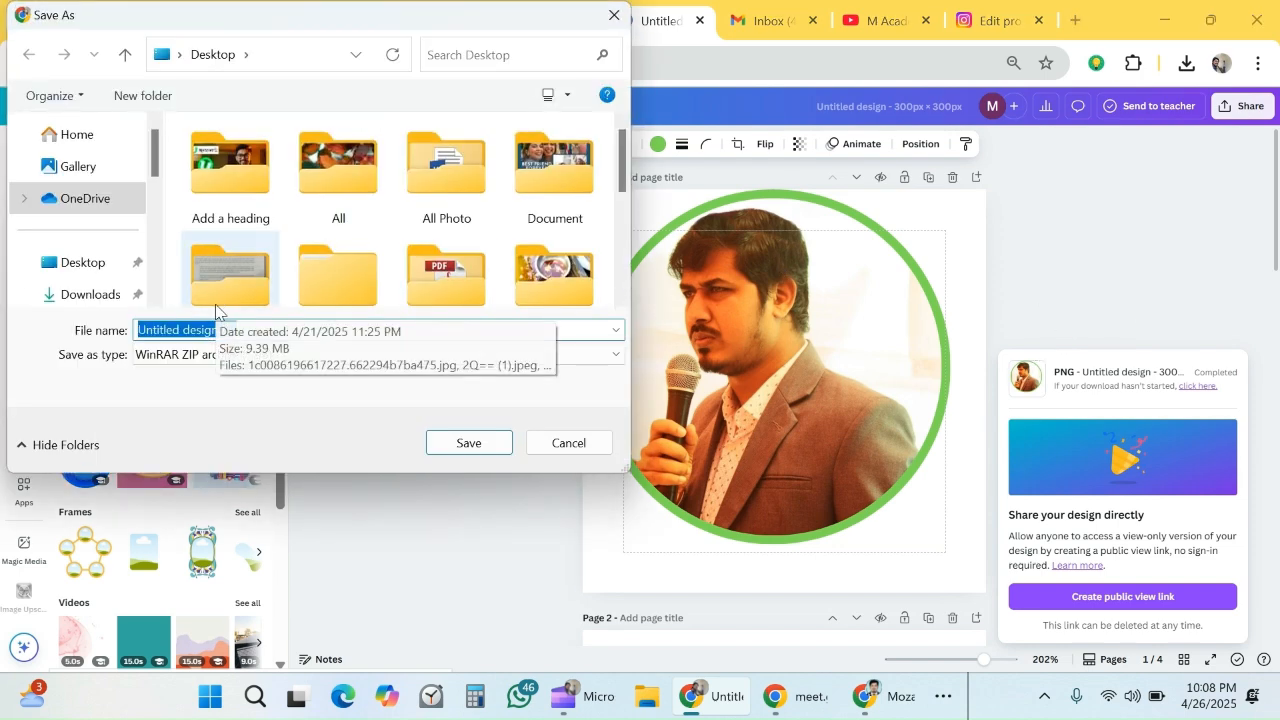
# - Save the ZIP archive of the design pages as "email" on the Desktop
pyautogui.write('email')
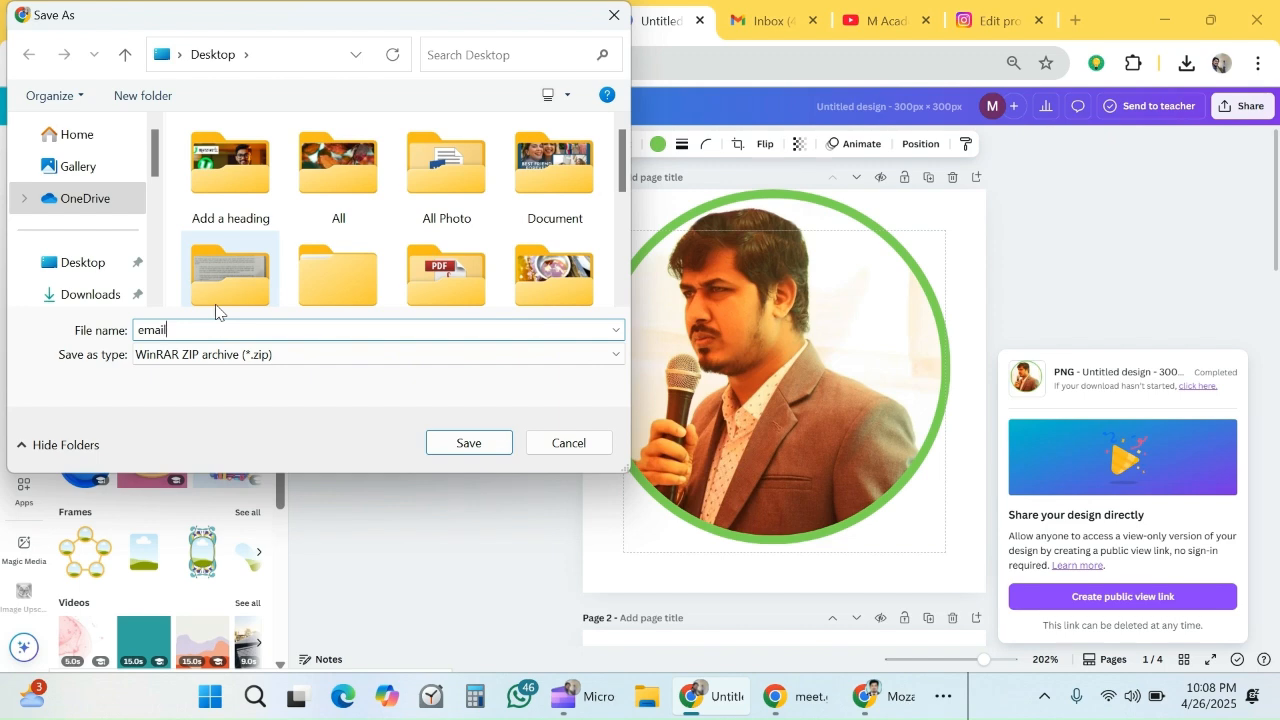
pyautogui.click(88, 264)
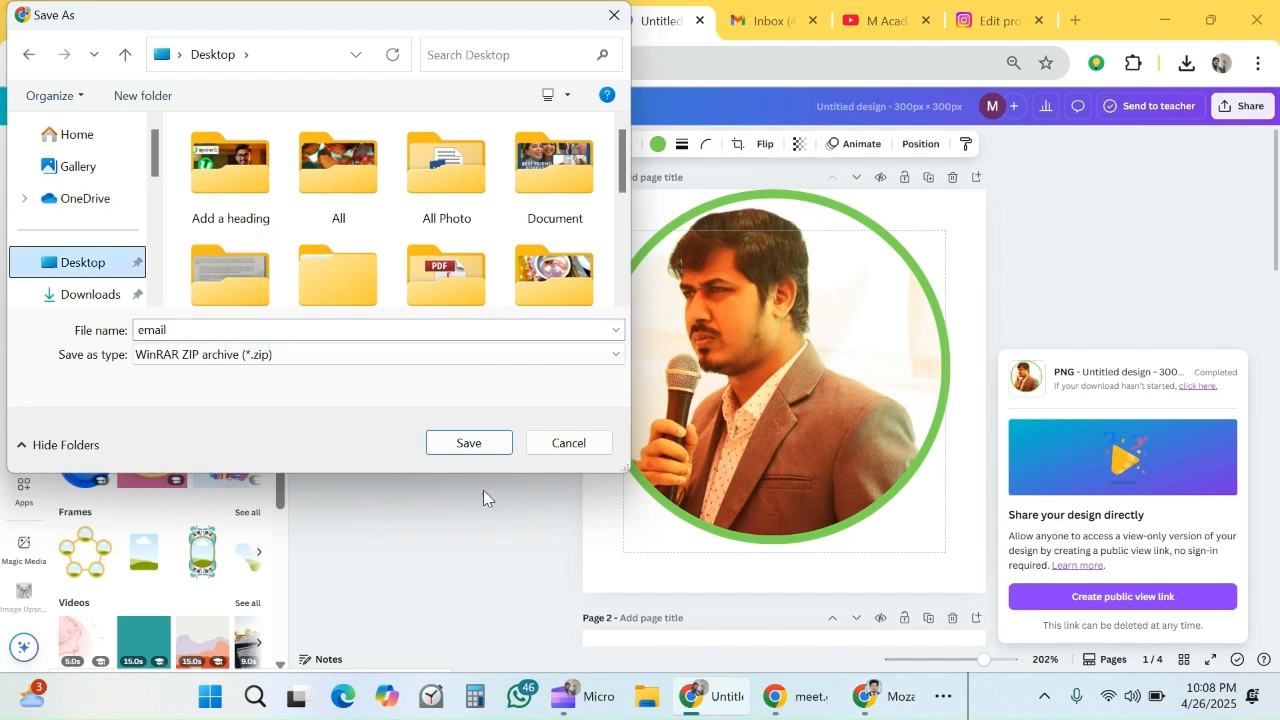
pyautogui.click(478, 452)
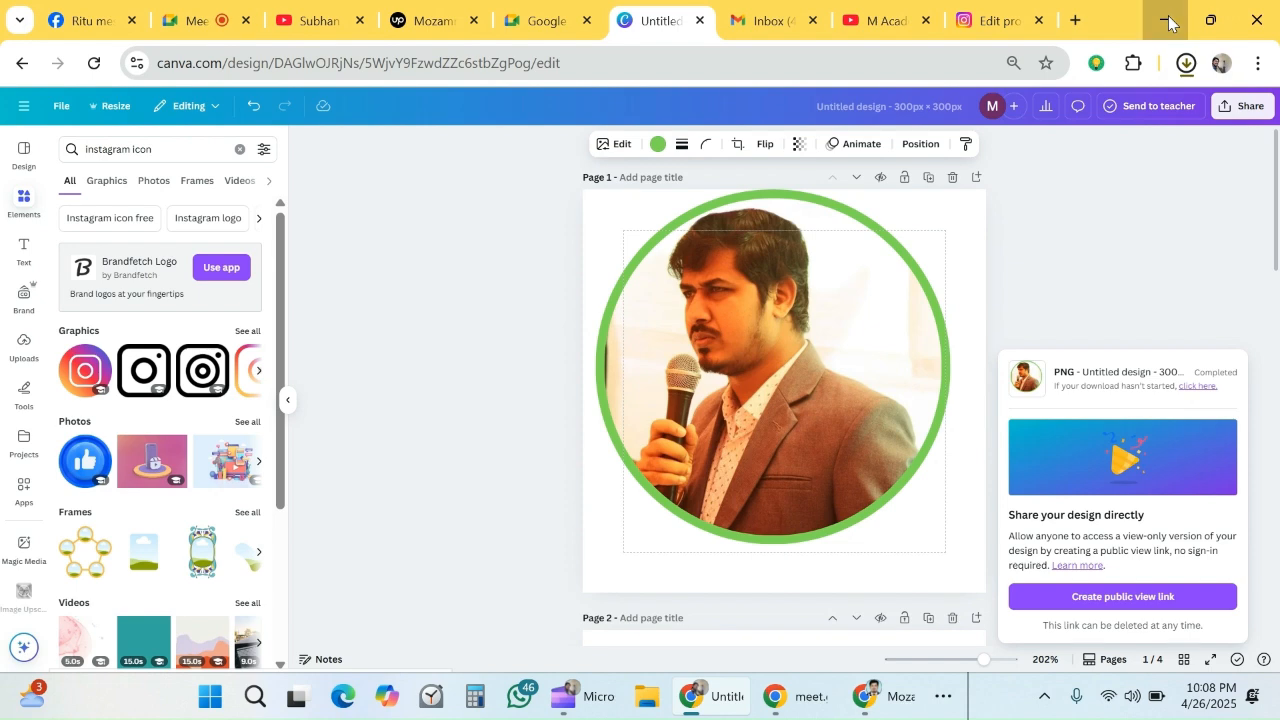
# - Clear the desktop by minimizing the Chrome, PowerPoint and VLC windows and closing Snipping Tool
pyautogui.click(1169, 23)
pyautogui.click(1169, 23)
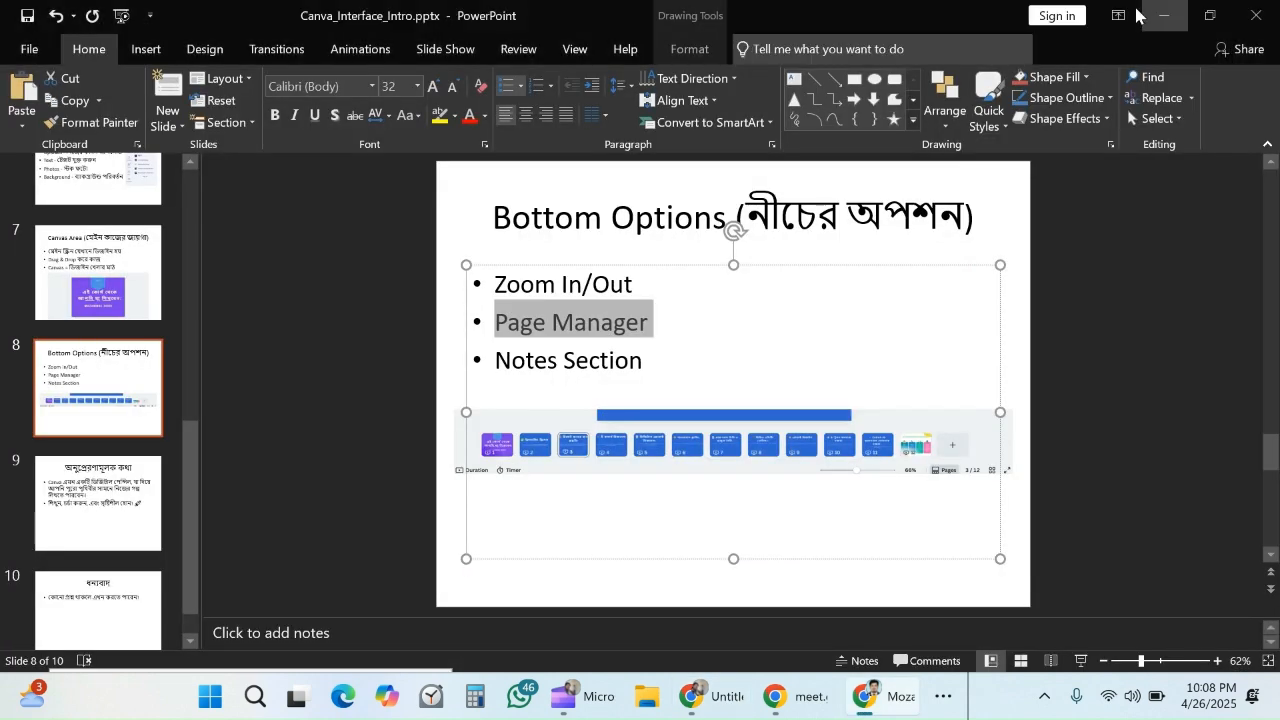
pyautogui.click(1163, 17)
pyautogui.click(1163, 17)
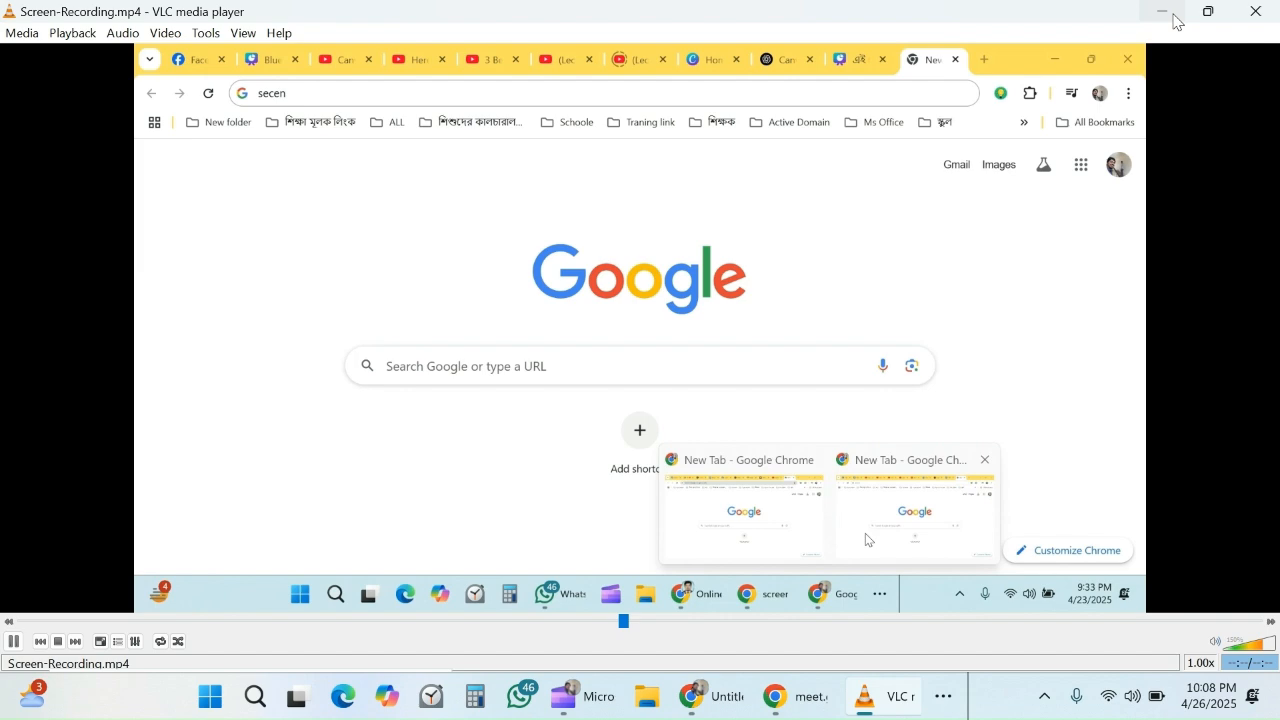
pyautogui.click(1165, 18)
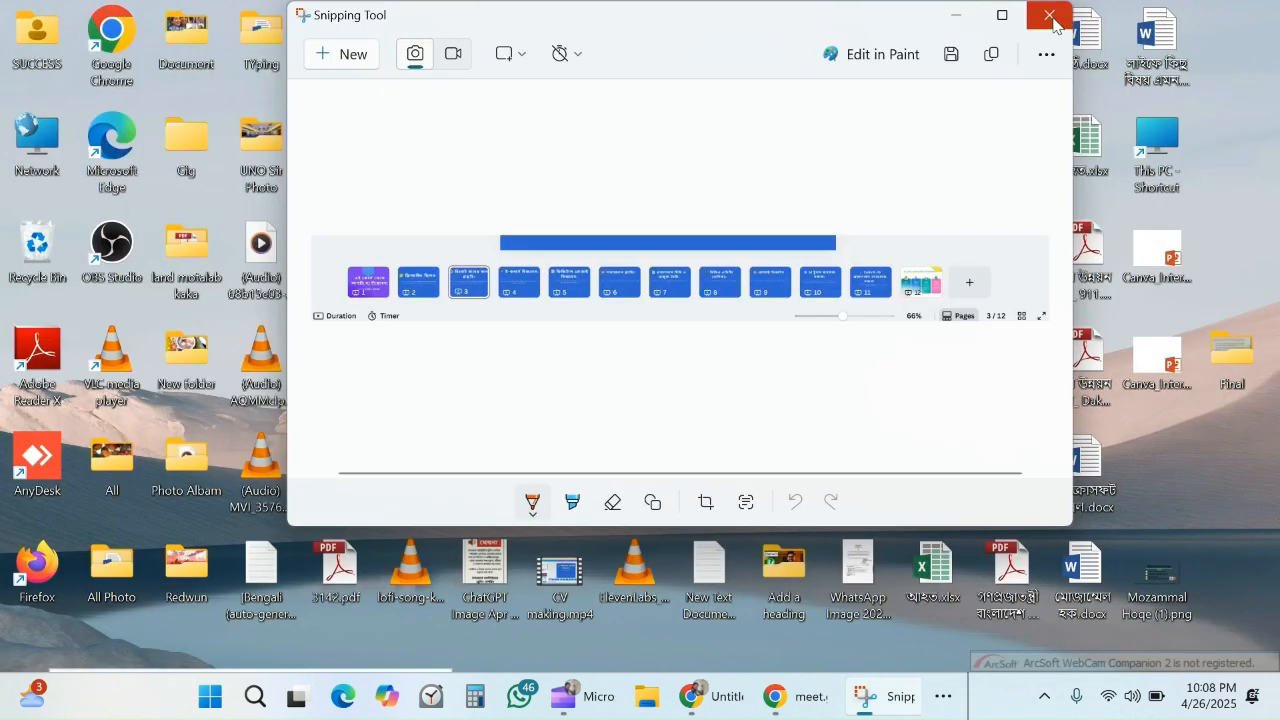
pyautogui.click(1048, 18)
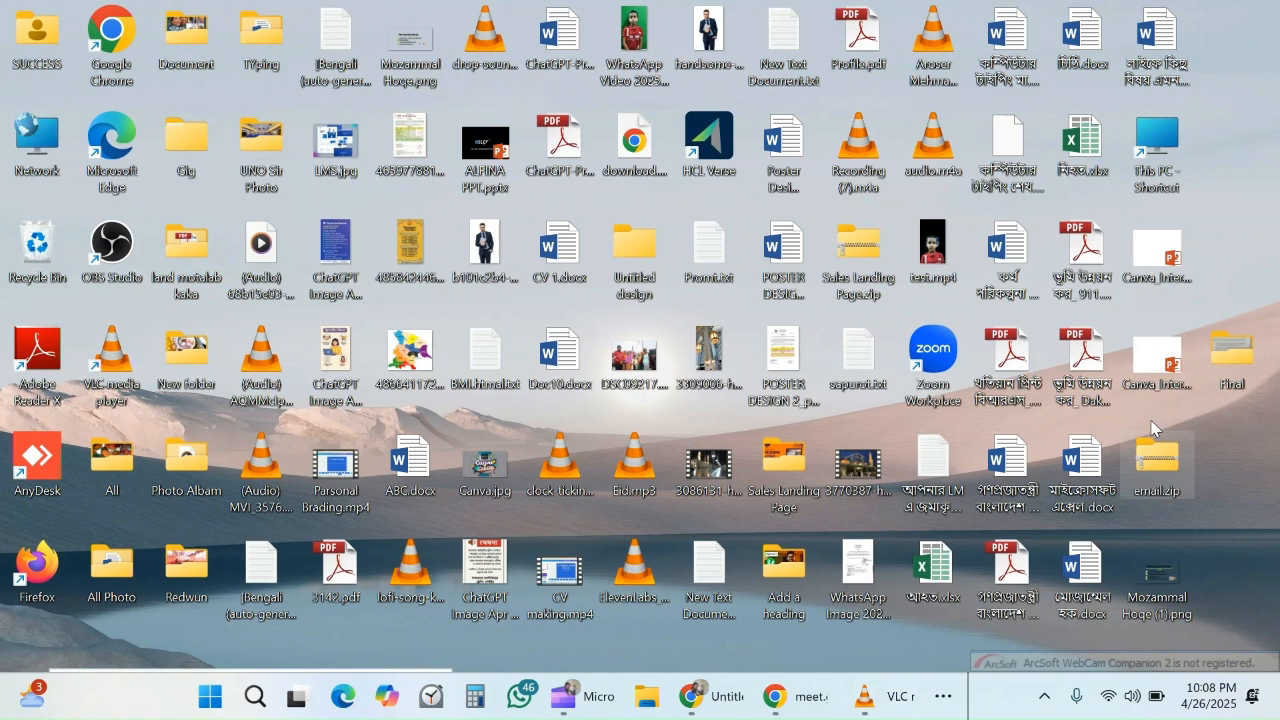
# - Extract email.zip on the desktop, and move the contact block PNG into the extracted email folder
pyautogui.rightClick(1149, 456)
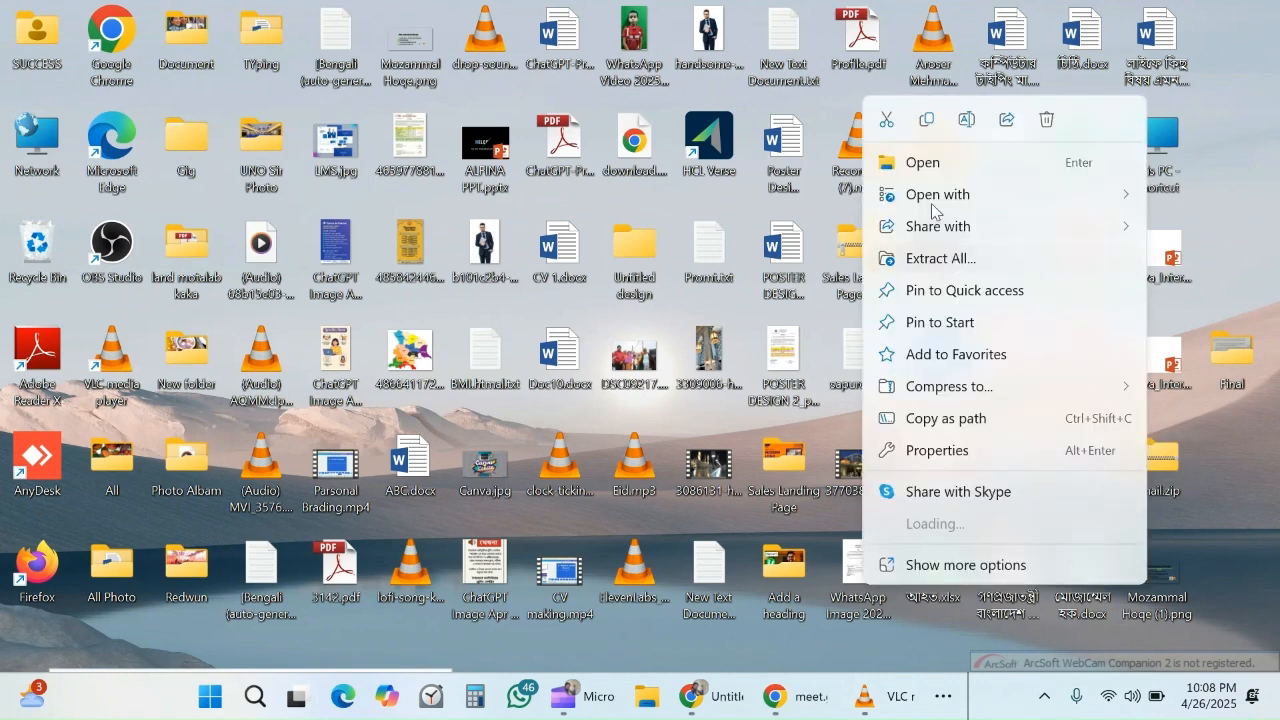
pyautogui.click(952, 262)
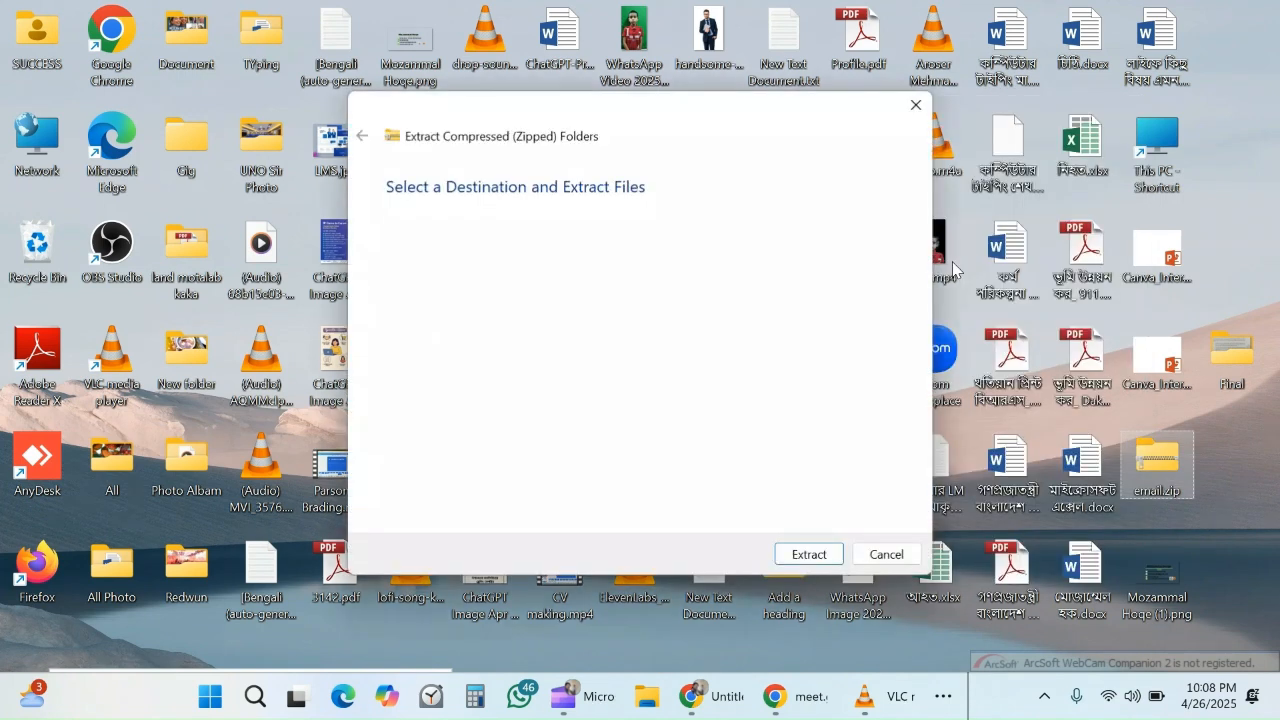
pyautogui.click(808, 555)
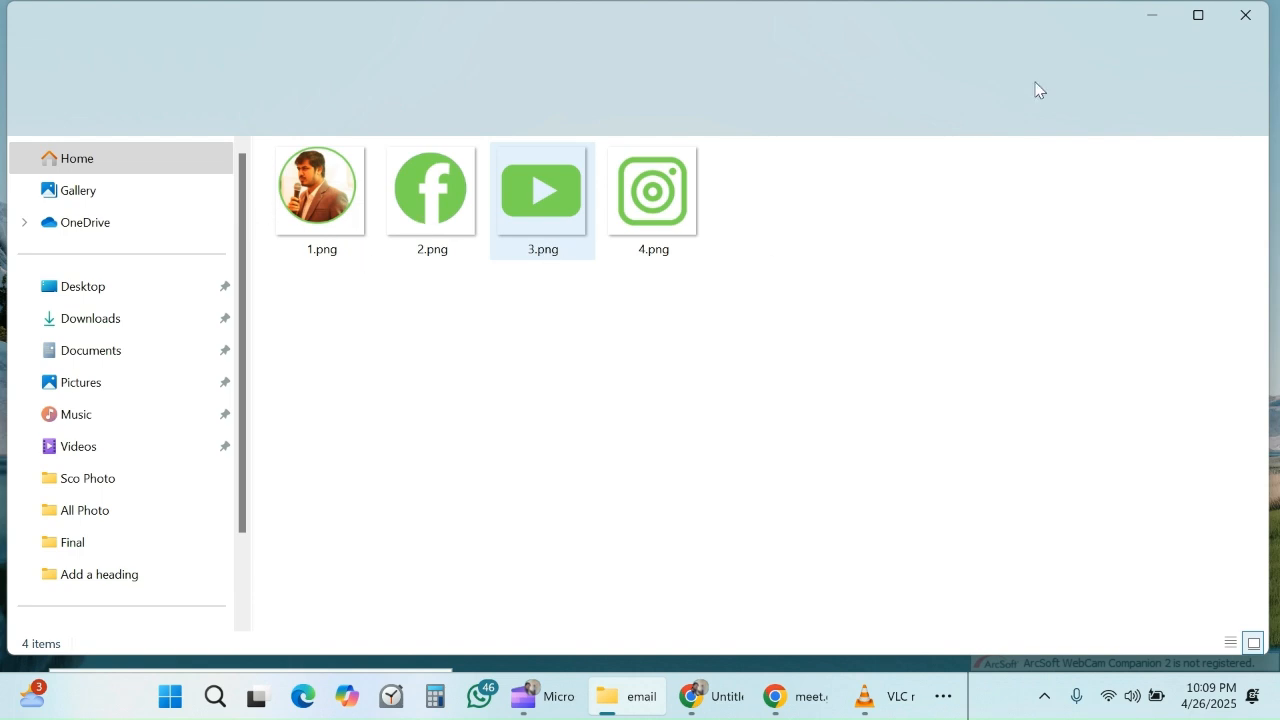
pyautogui.click(1152, 22)
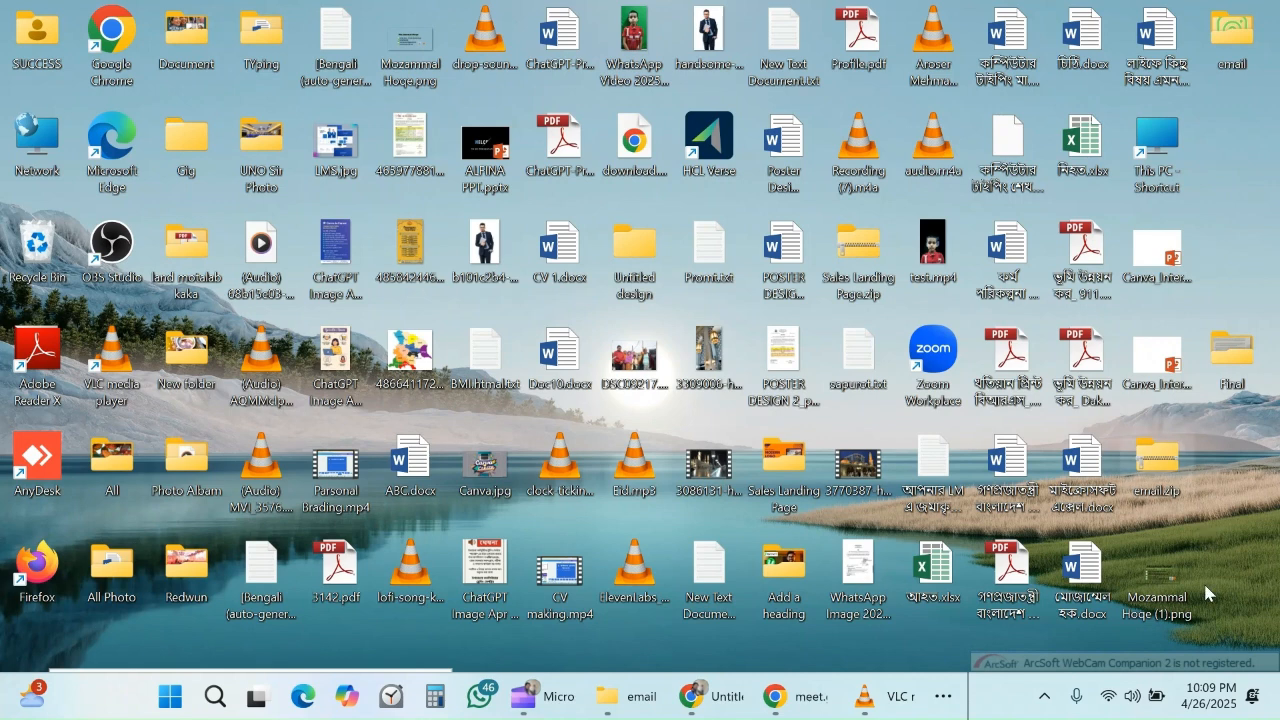
pyautogui.moveTo(1161, 582); pyautogui.dragTo(1240, 42)
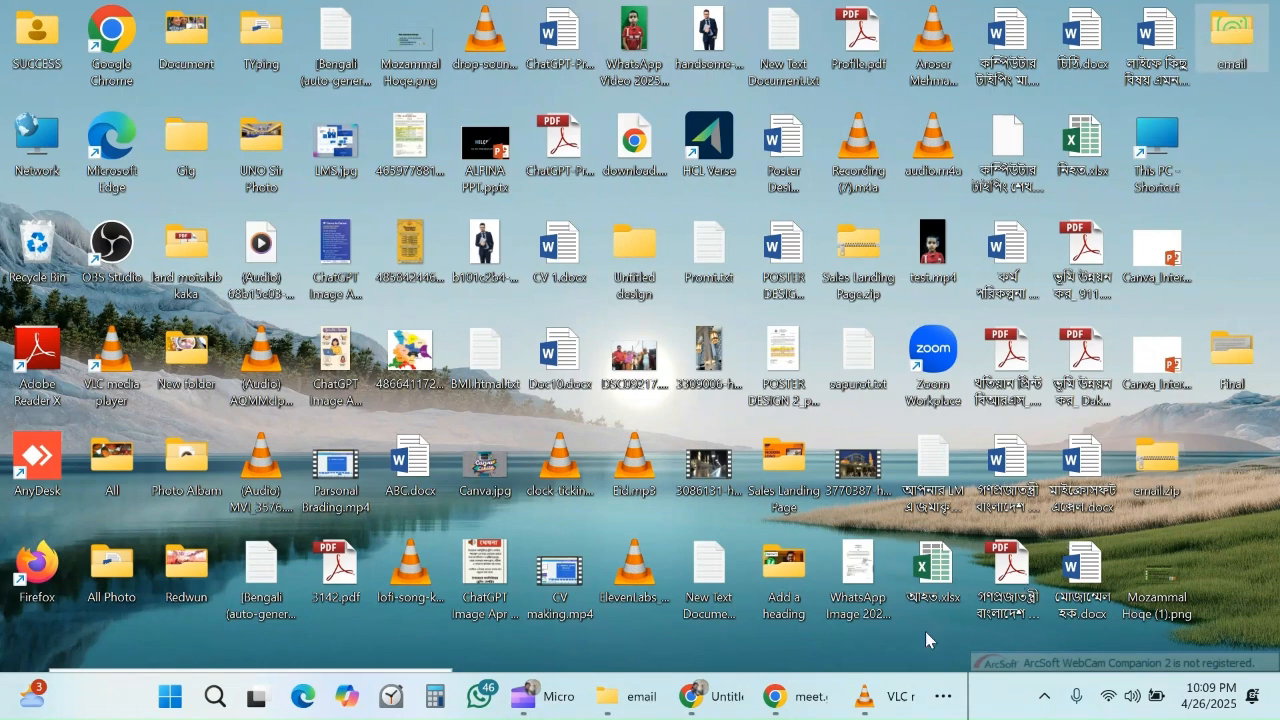
# - Switch to Chrome, look at the sample signature in the Gmail message draft, and open a new browser tab
pyautogui.moveTo(714, 692)
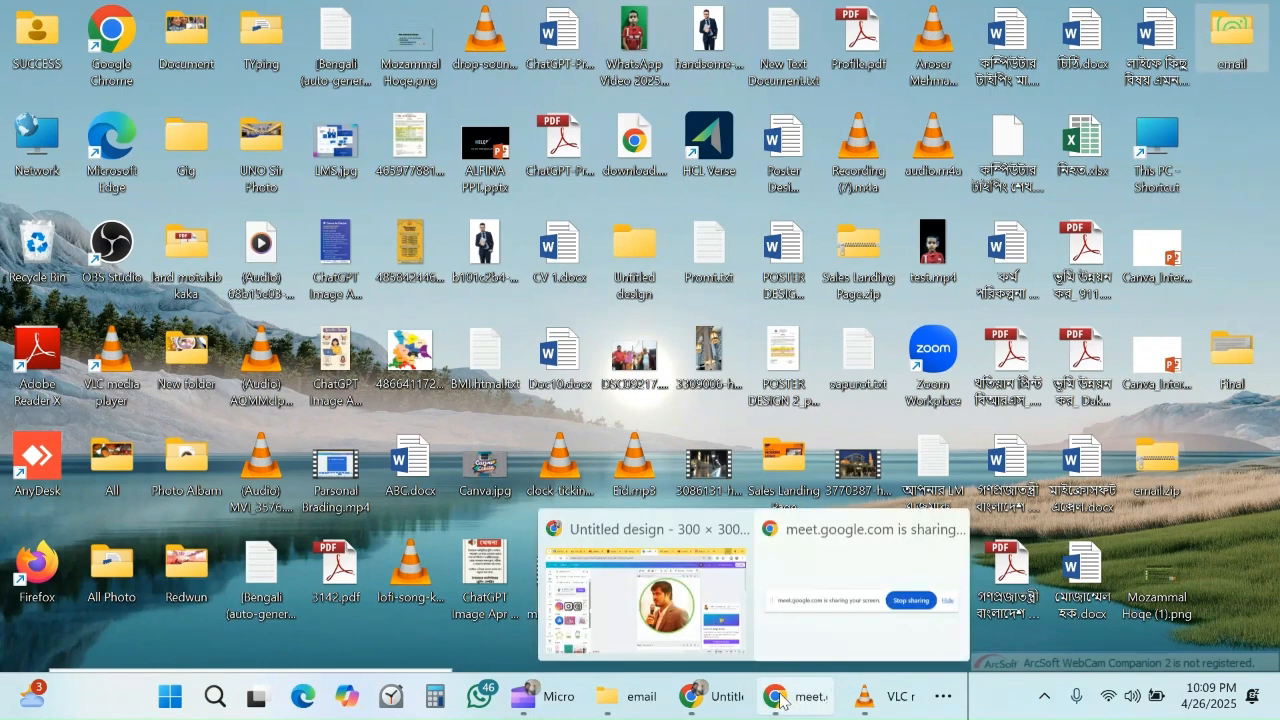
pyautogui.click(712, 695)
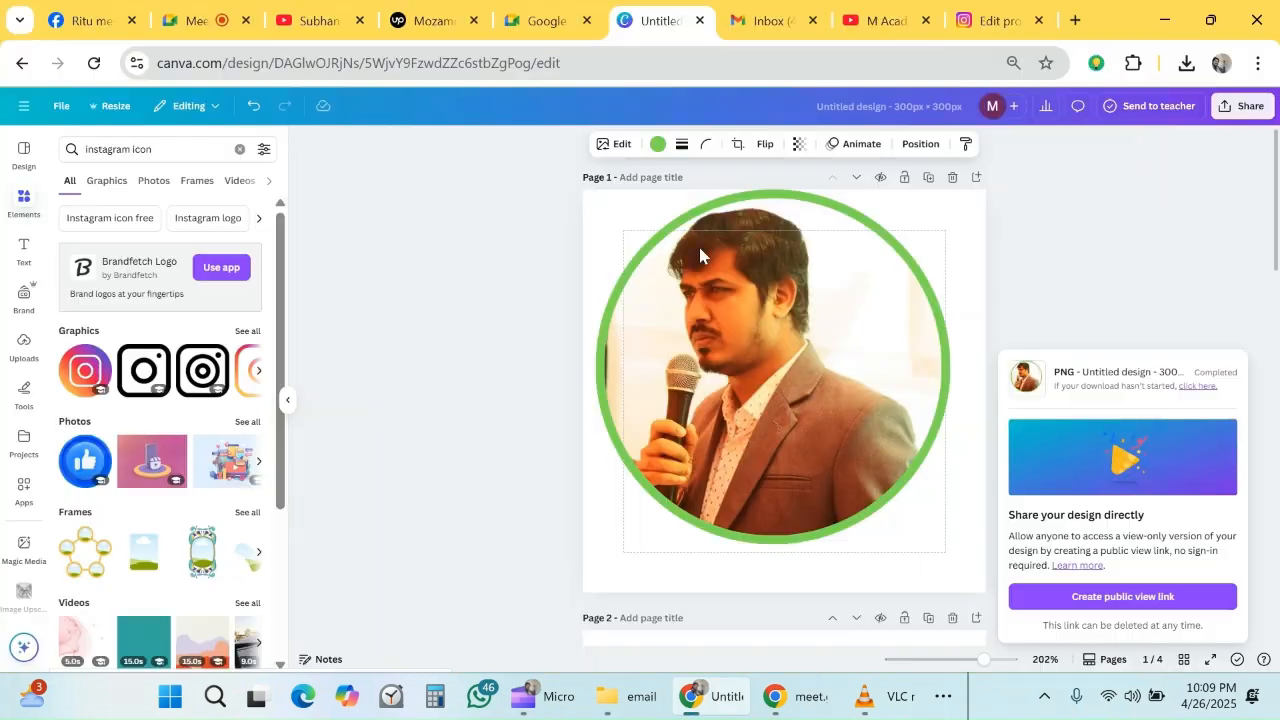
pyautogui.click(757, 22)
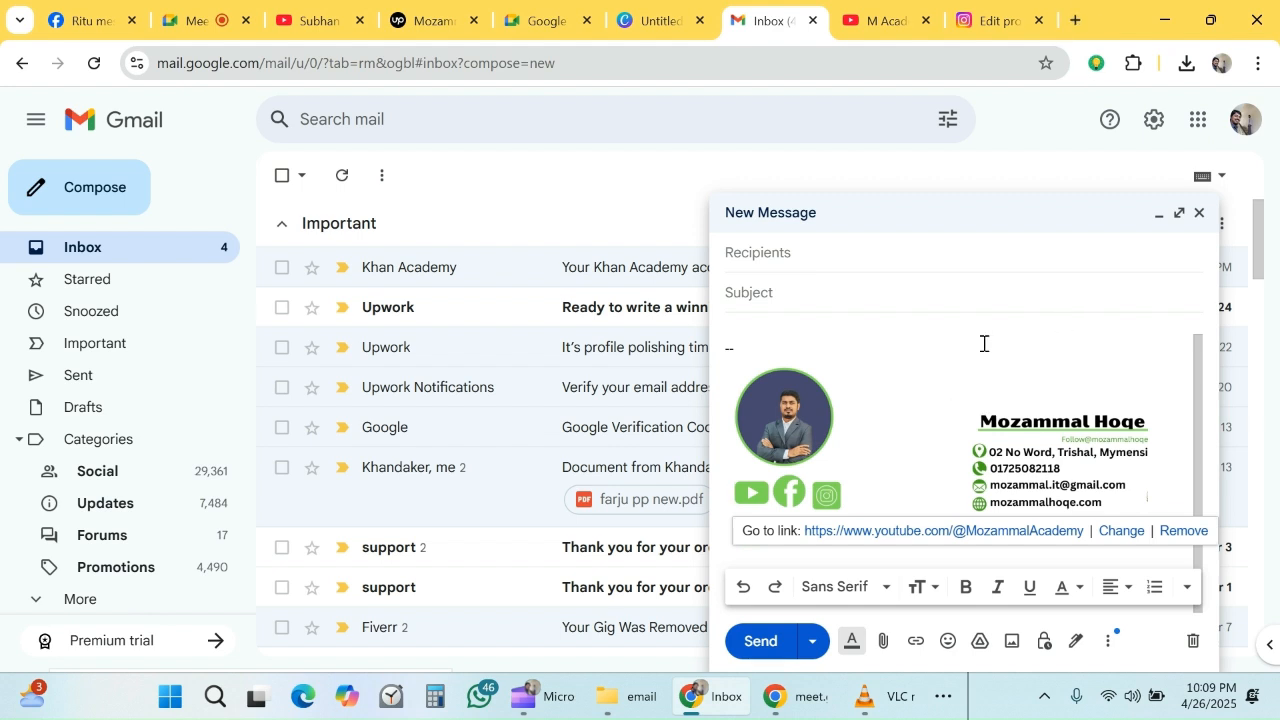
pyautogui.click(1076, 22)
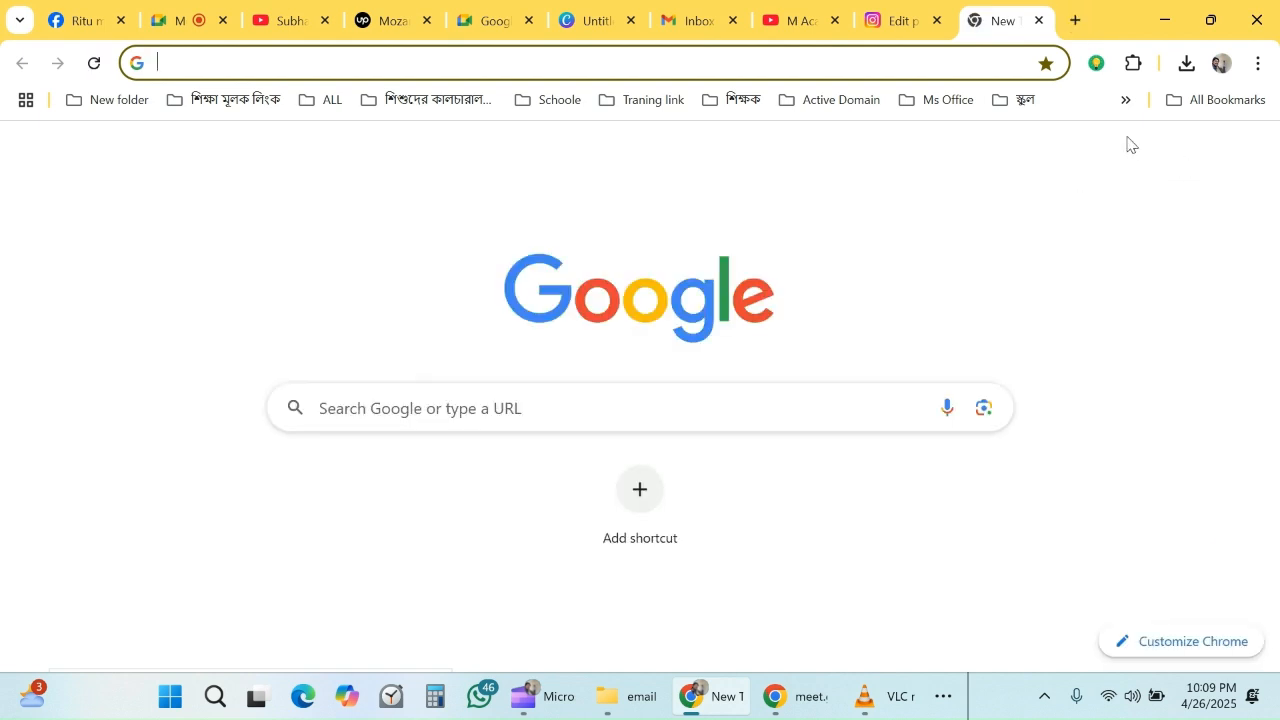
pyautogui.click(1197, 154)
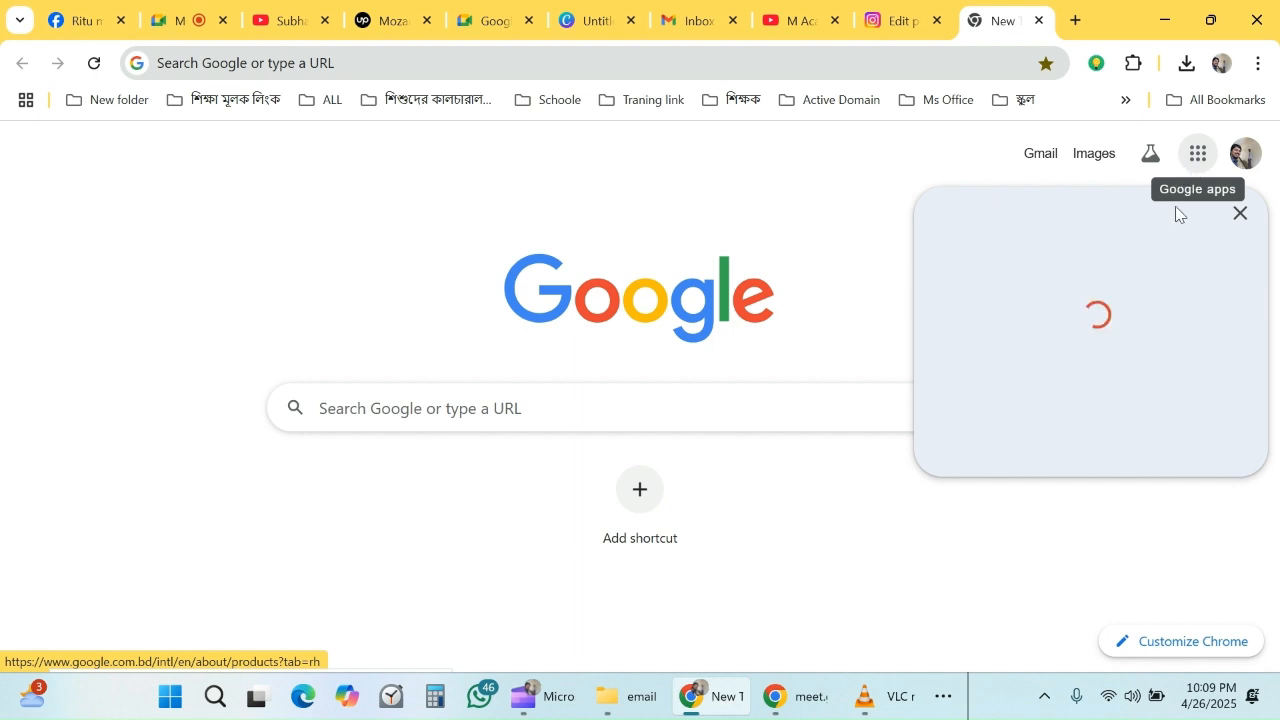
pyautogui.scroll(-4, 1140, 375)
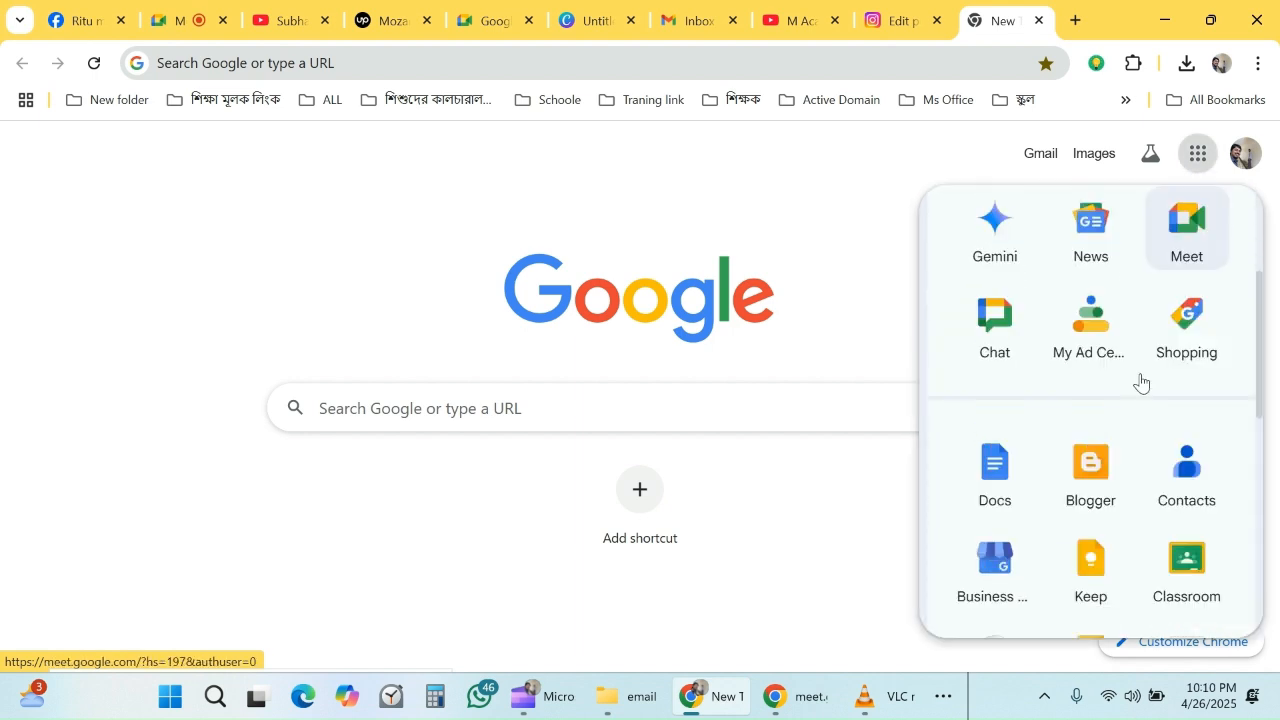
pyautogui.scroll(4, 1002, 399)
pyautogui.click(1000, 400)
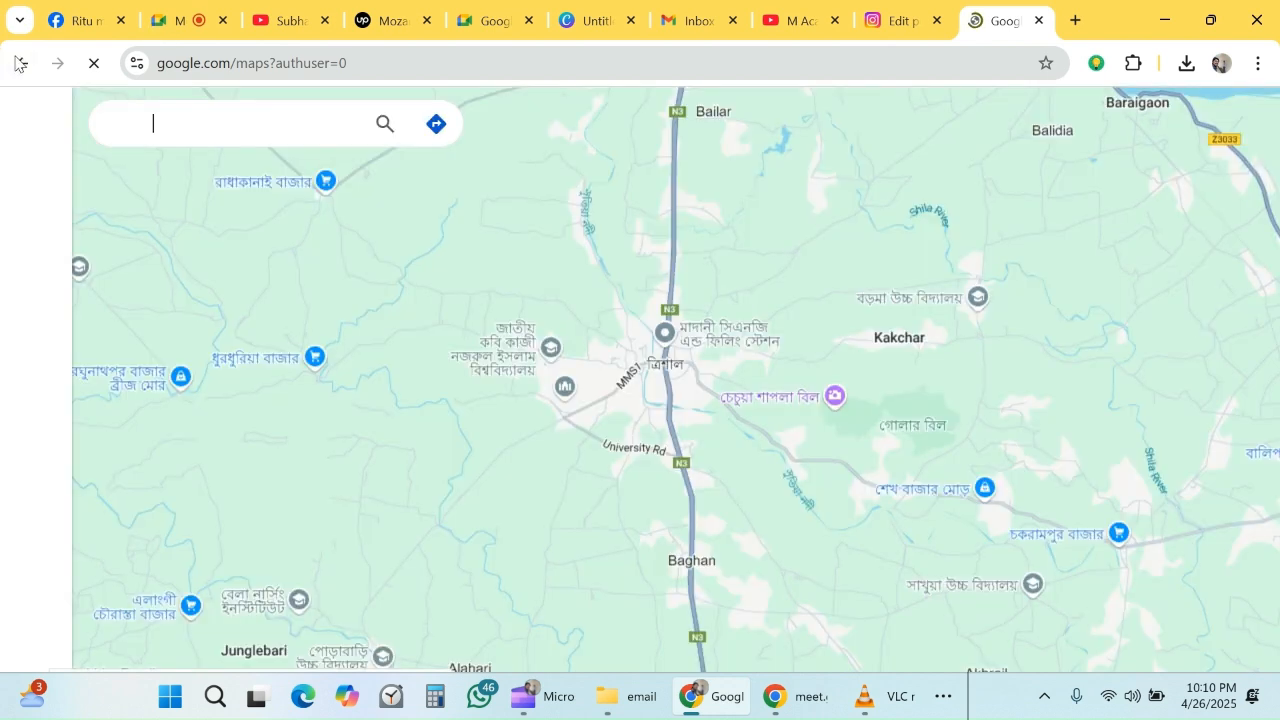
pyautogui.click(15, 63)
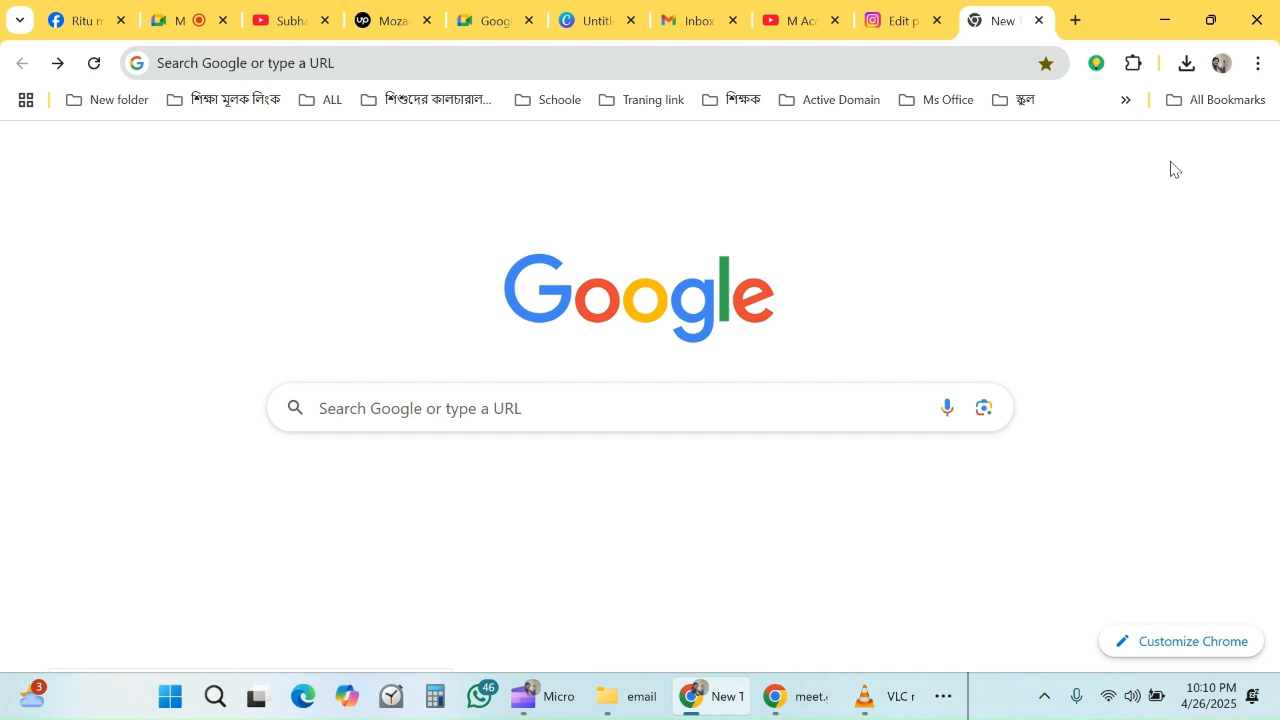
# - Open Google Docs from the Google apps and create a blank document
pyautogui.click(998, 497)
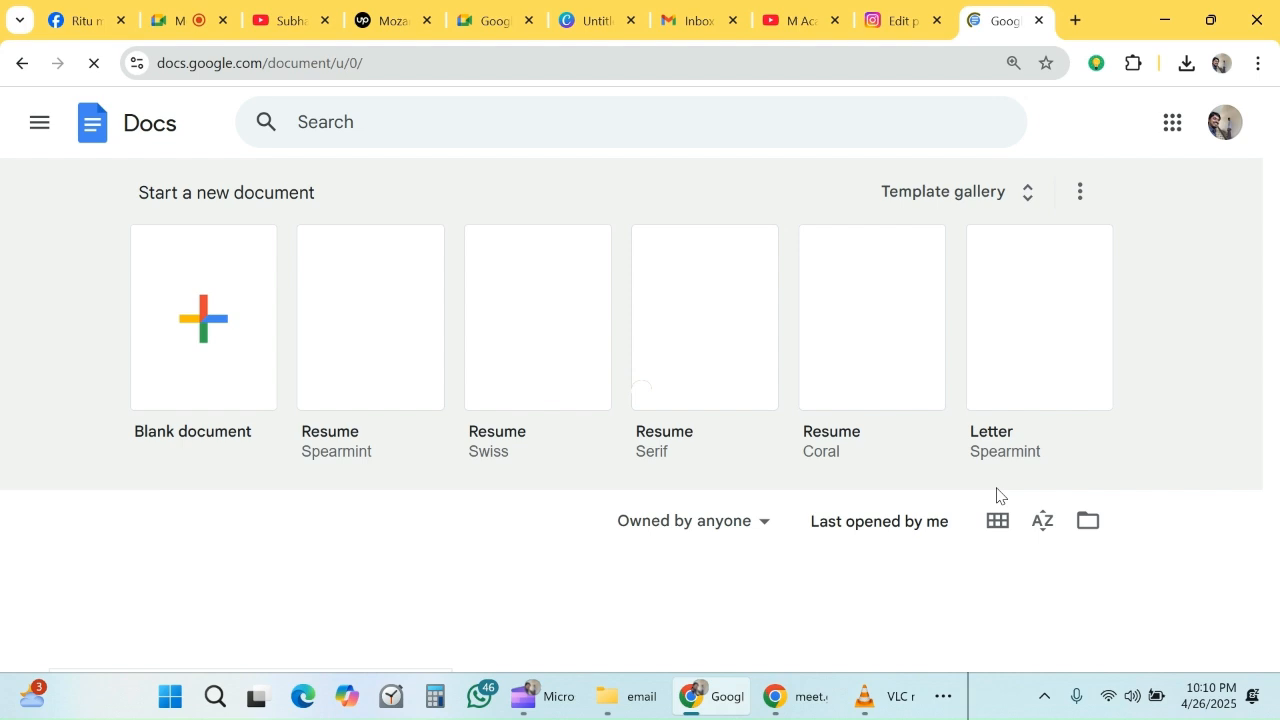
pyautogui.click(200, 296)
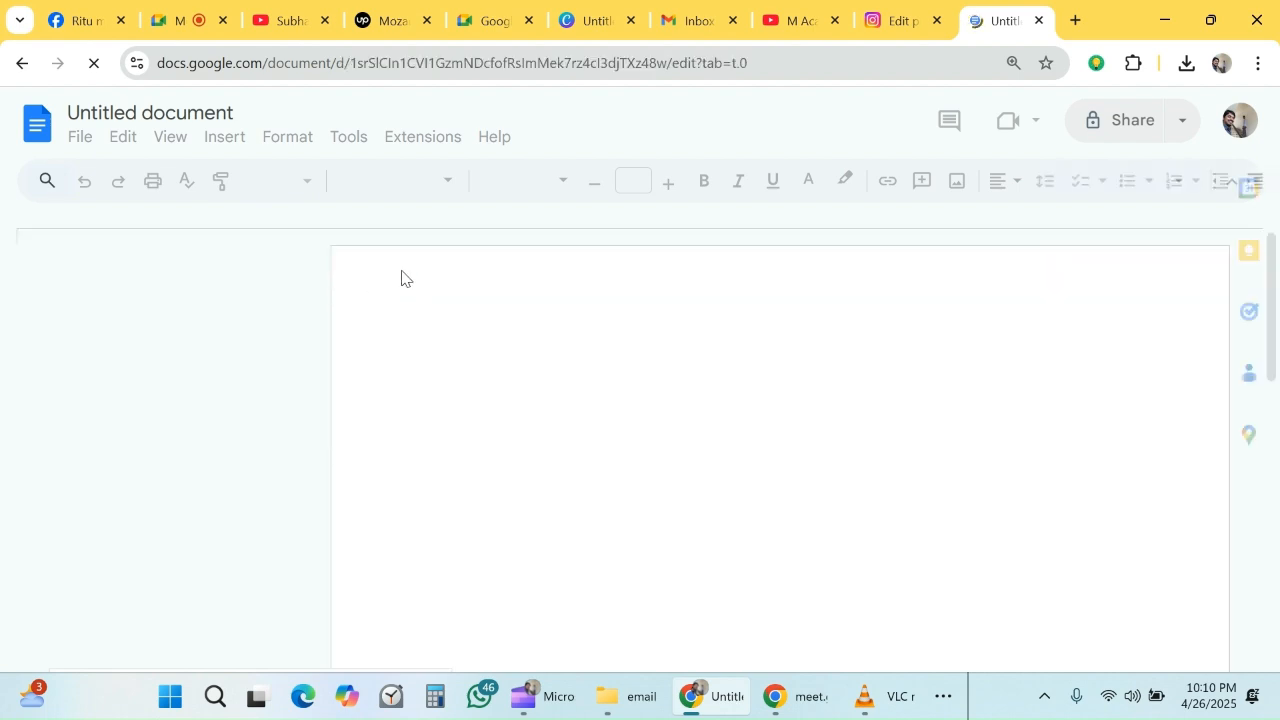
# - Insert a table with two columns and one row, and narrow its first column to about 2 inches
pyautogui.click(226, 139)
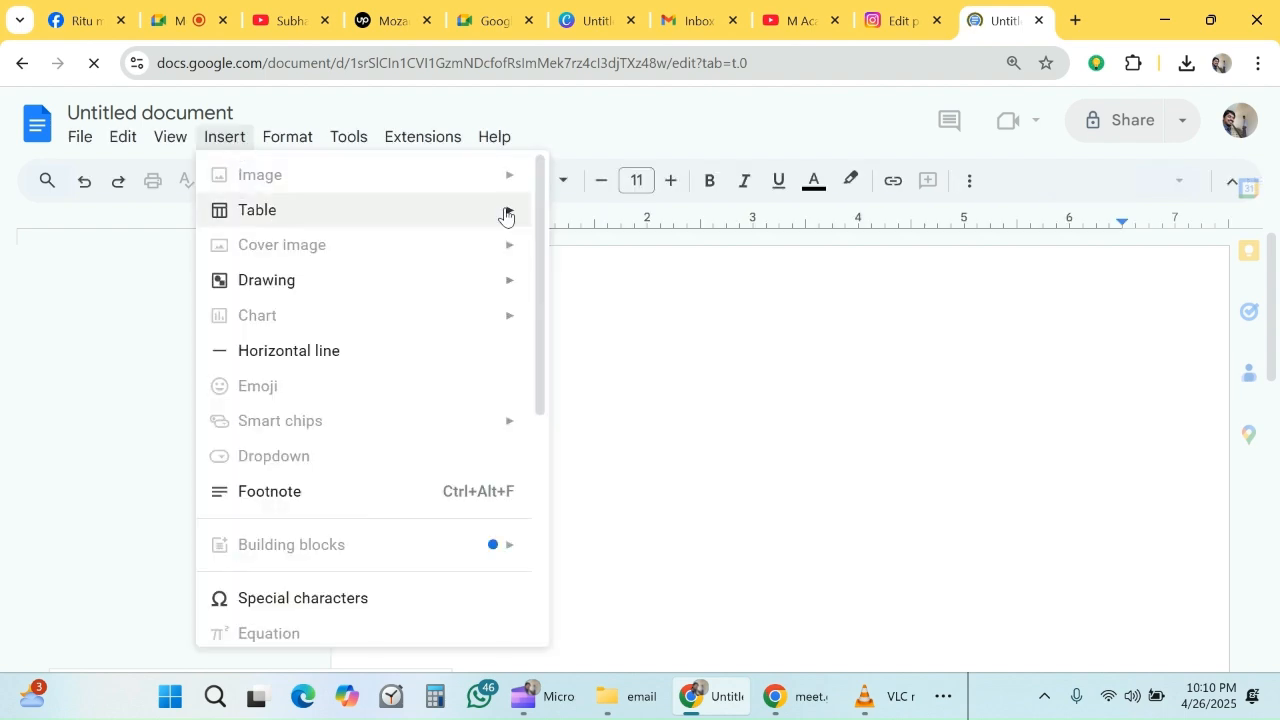
pyautogui.moveTo(508, 217)
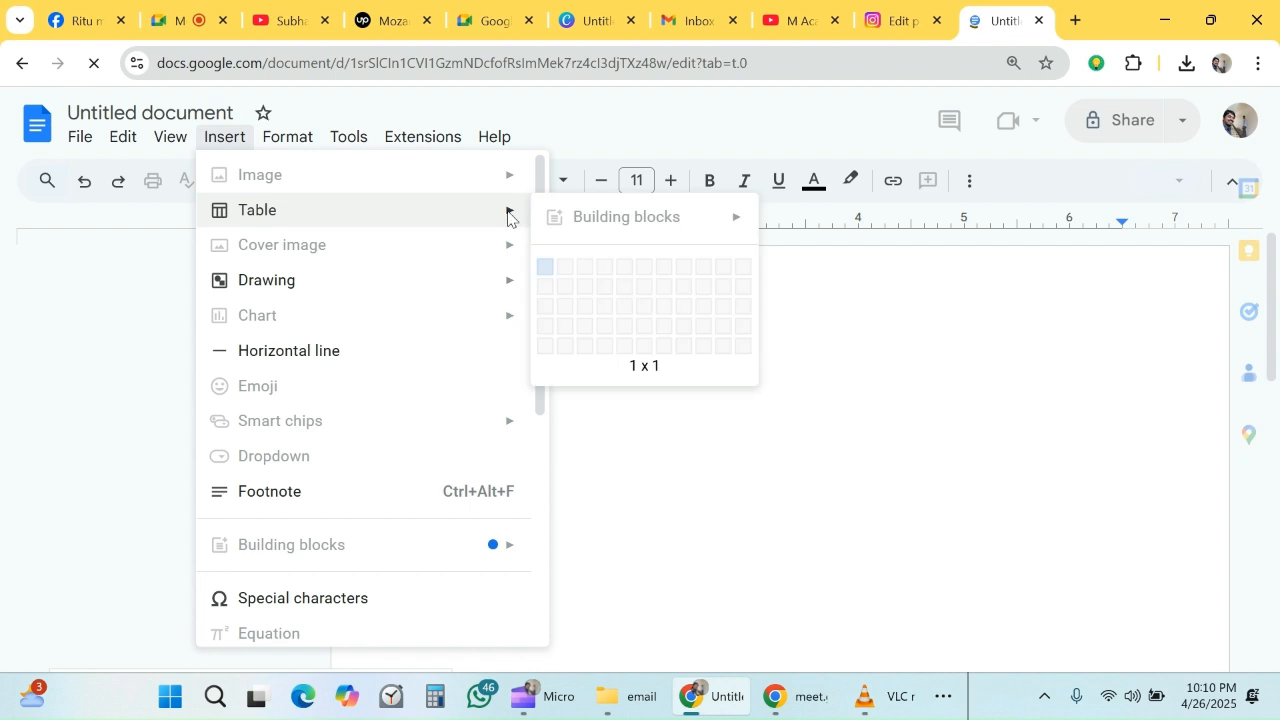
pyautogui.click(236, 145)
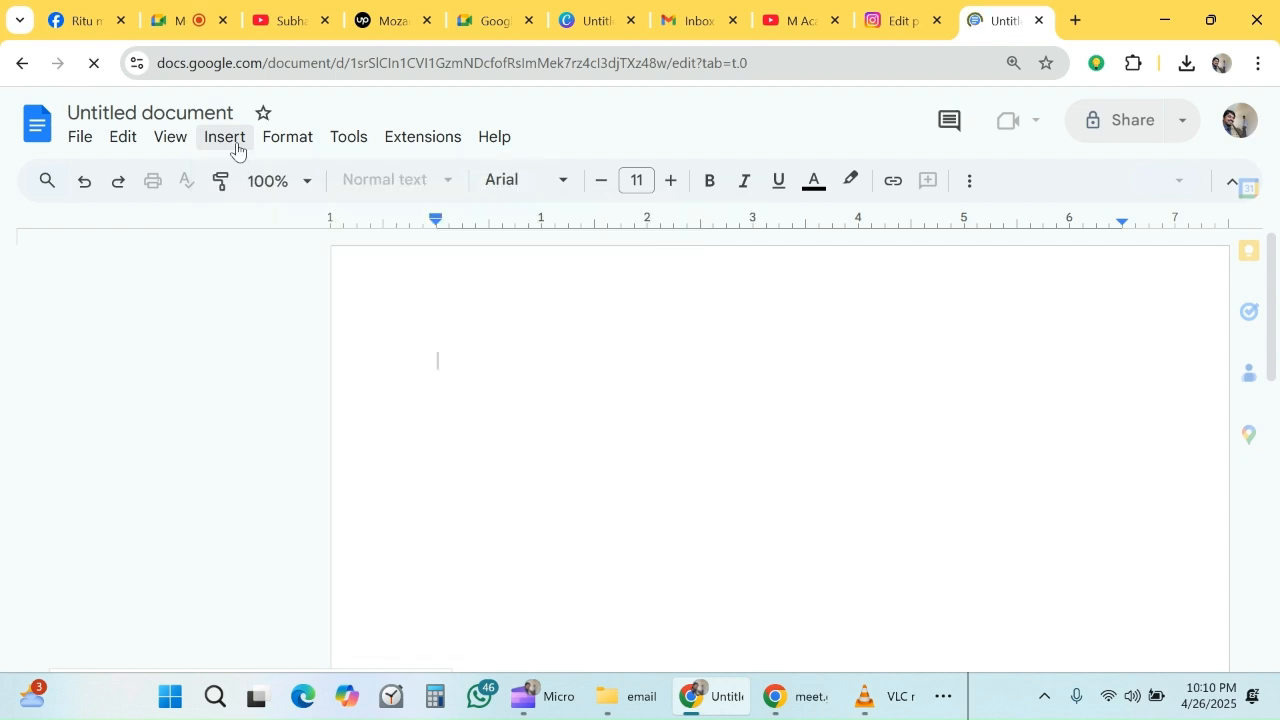
pyautogui.click(236, 149)
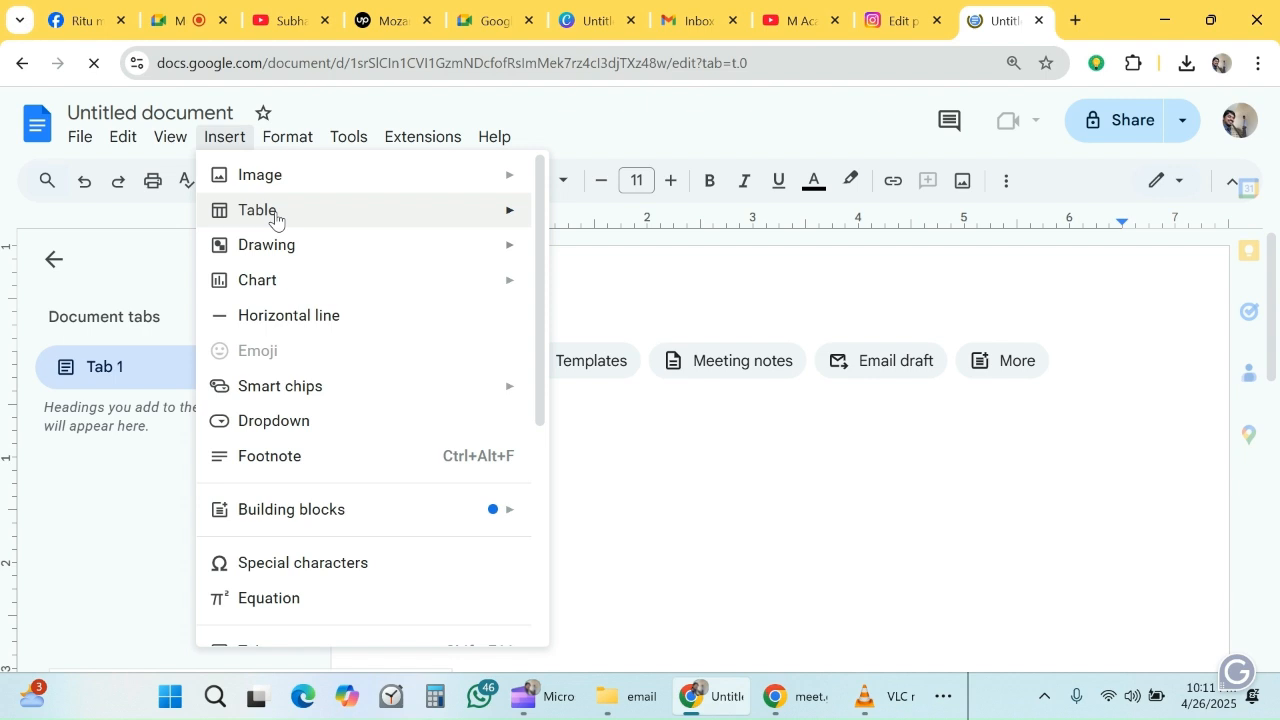
pyautogui.click(568, 264)
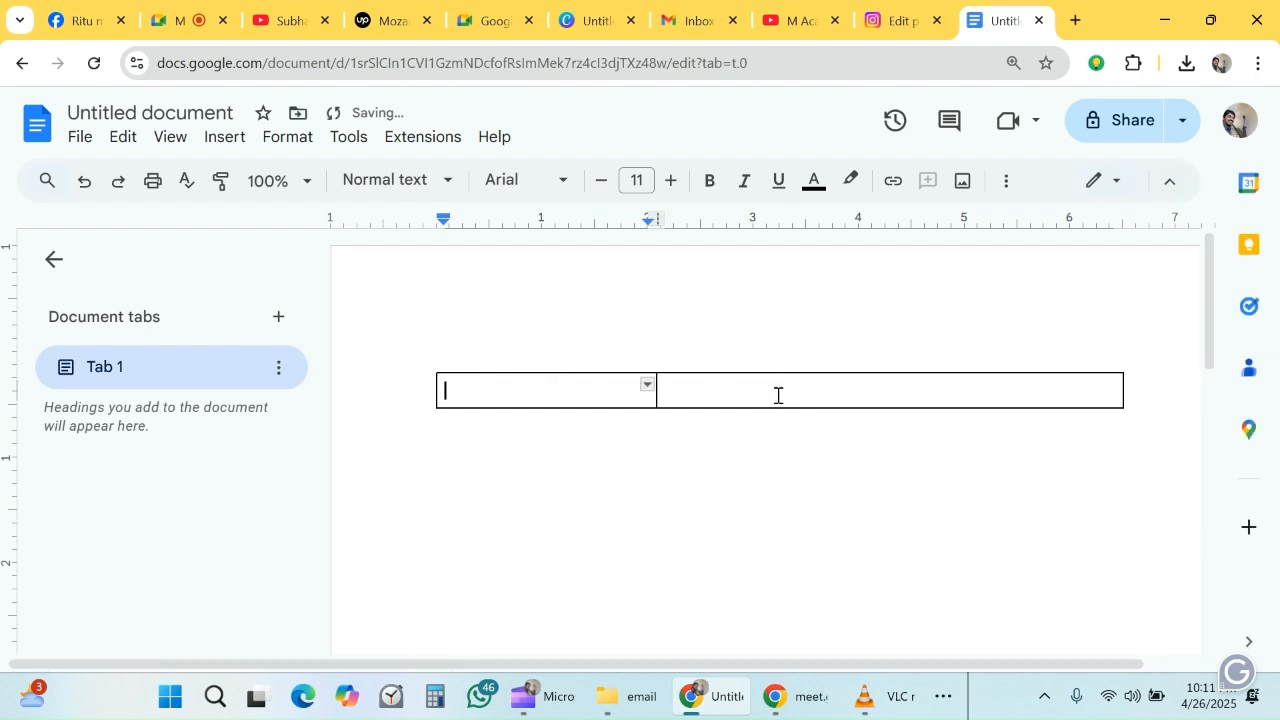
# - Insert the contact block PNG from the desktop's email folder into the table's second column
pyautogui.click(778, 393)
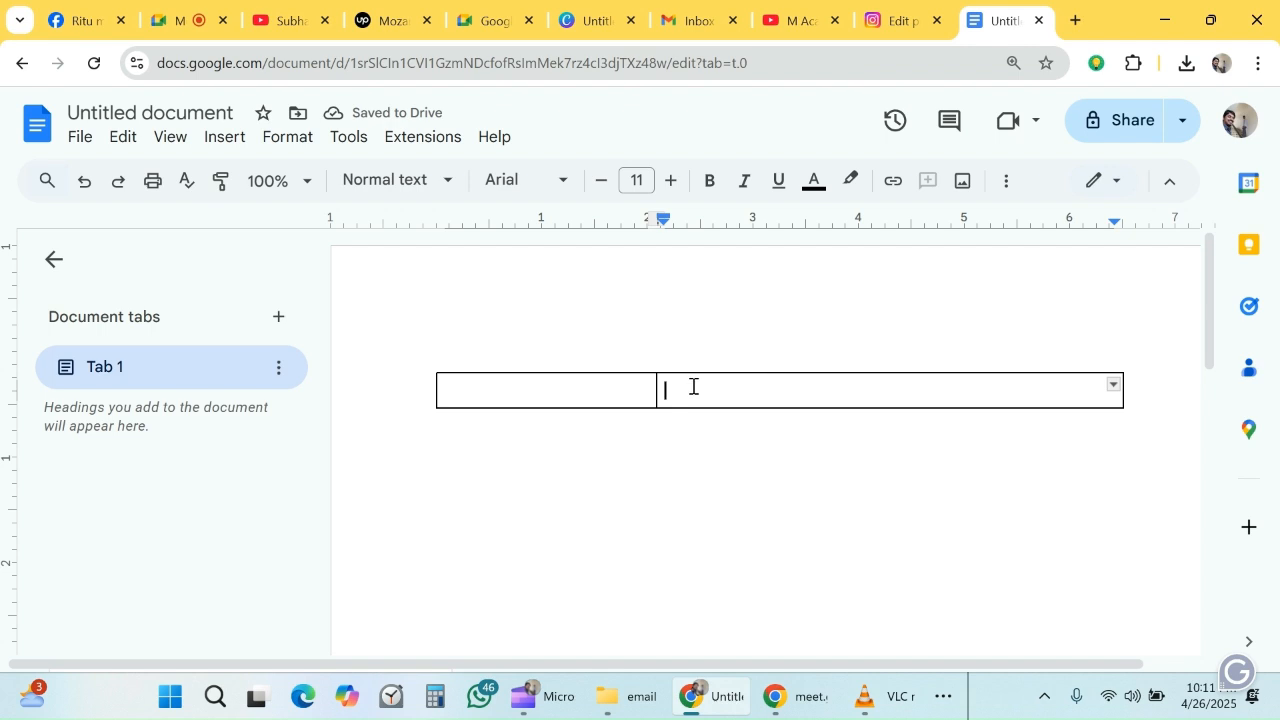
pyautogui.click(230, 144)
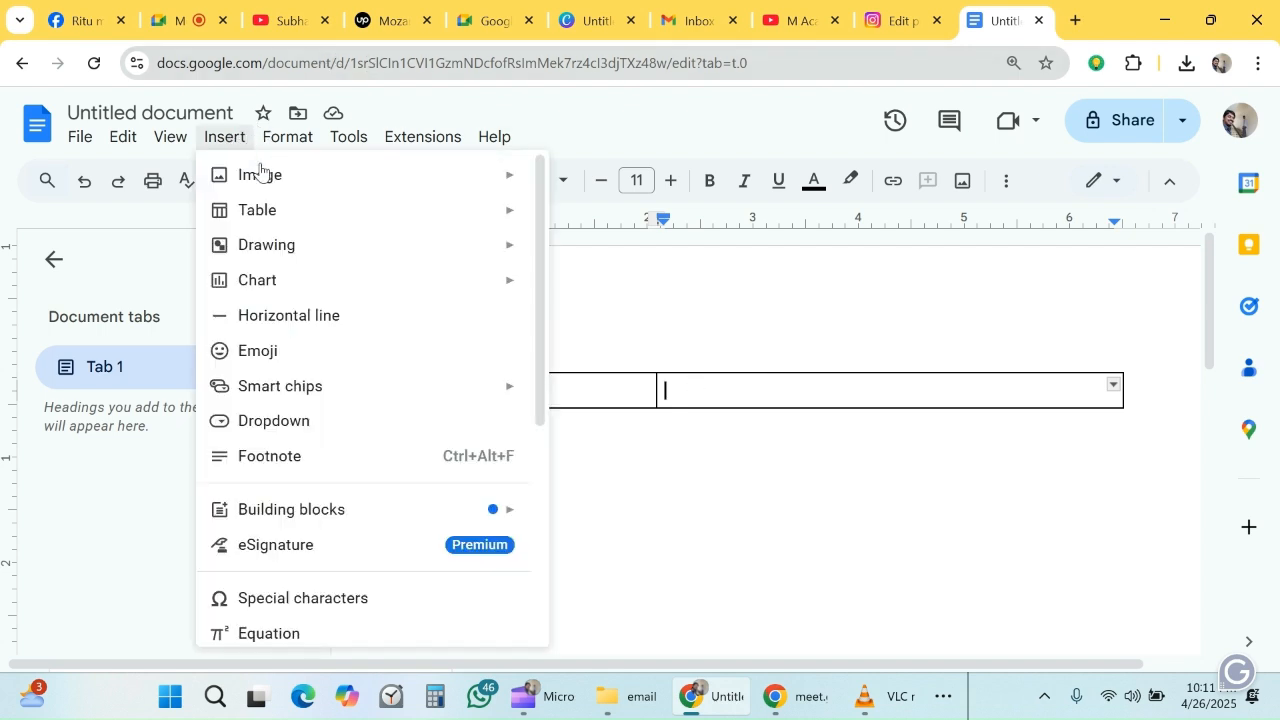
pyautogui.moveTo(230, 144)
pyautogui.moveTo(423, 180)
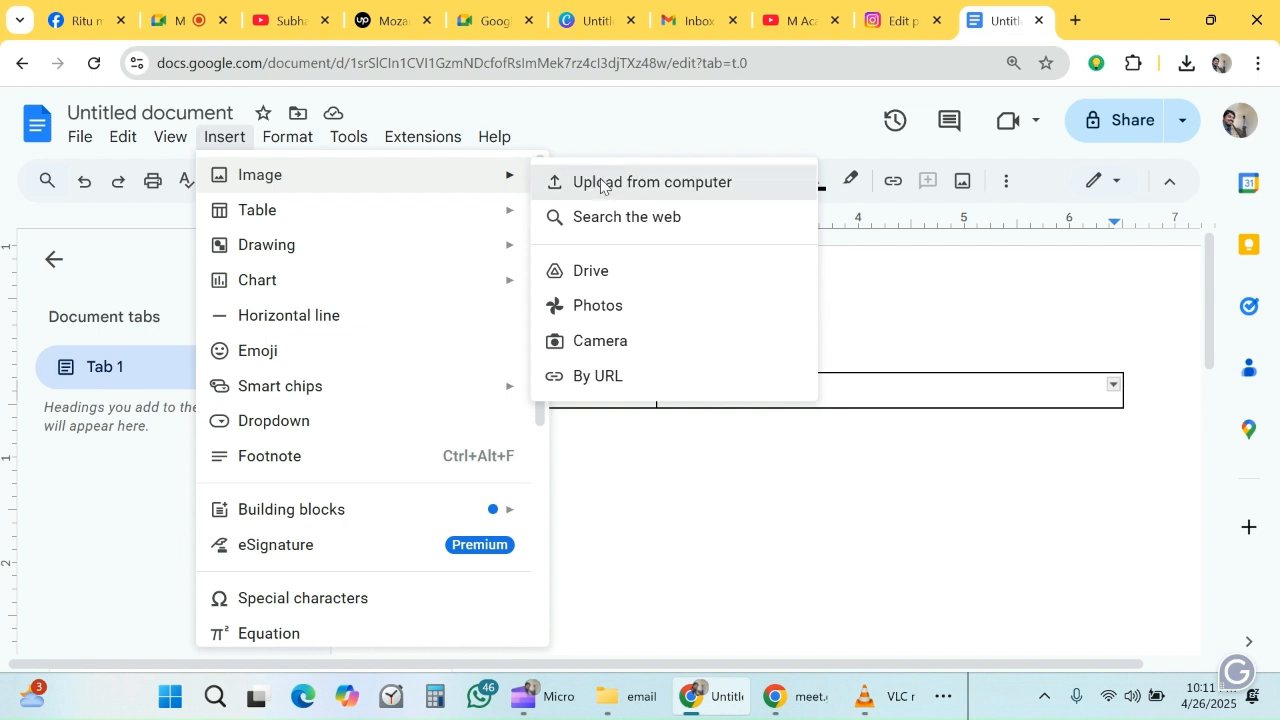
pyautogui.click(600, 183)
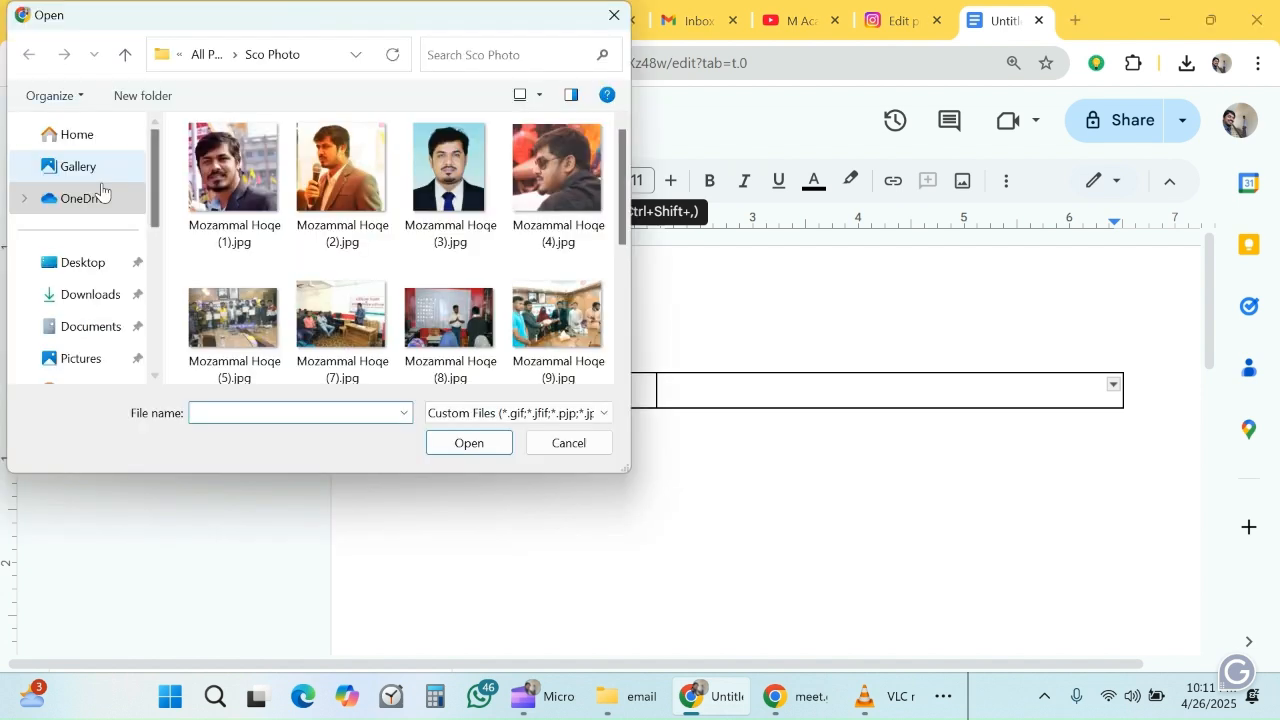
pyautogui.click(83, 262)
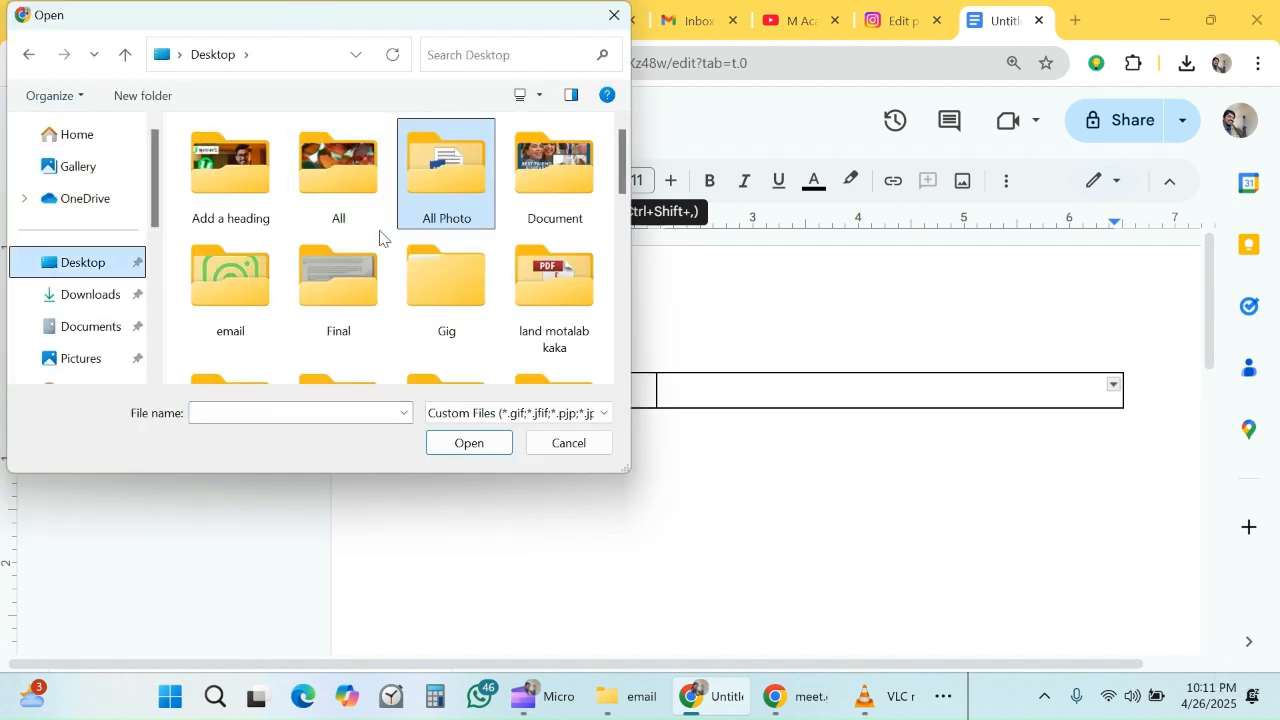
pyautogui.doubleClick(228, 297)
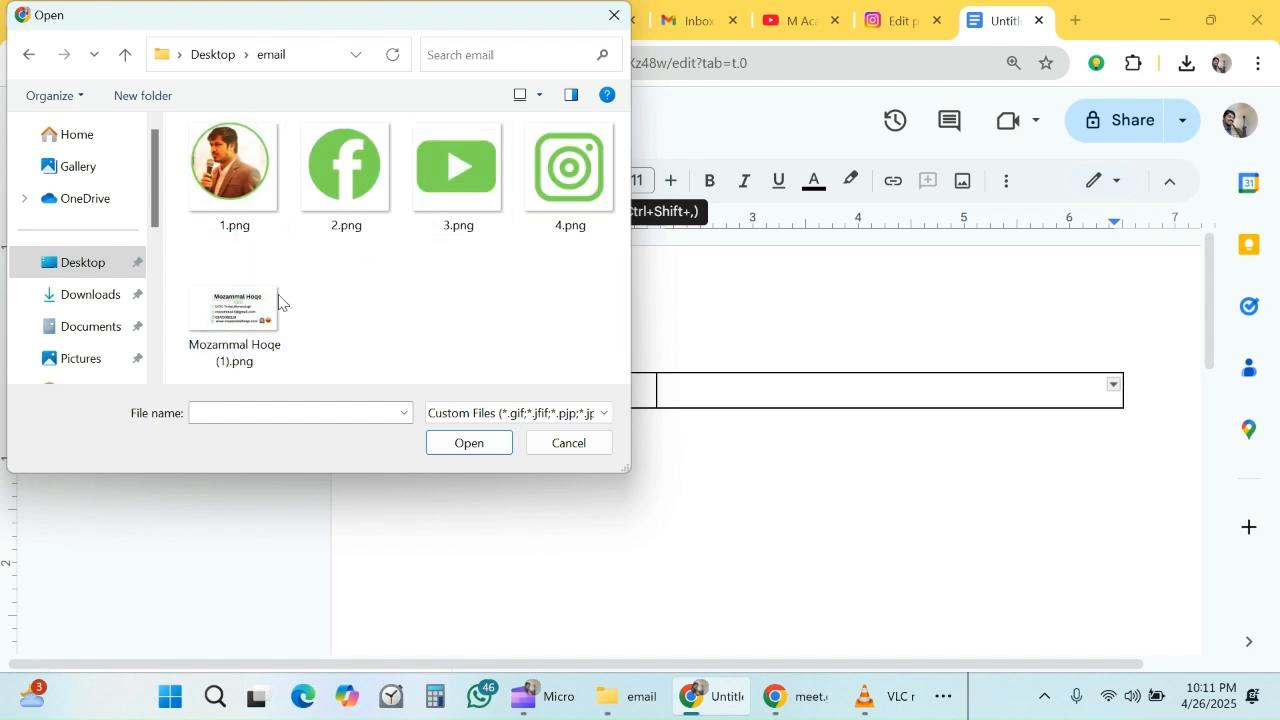
pyautogui.click(250, 306)
pyautogui.click(469, 442)
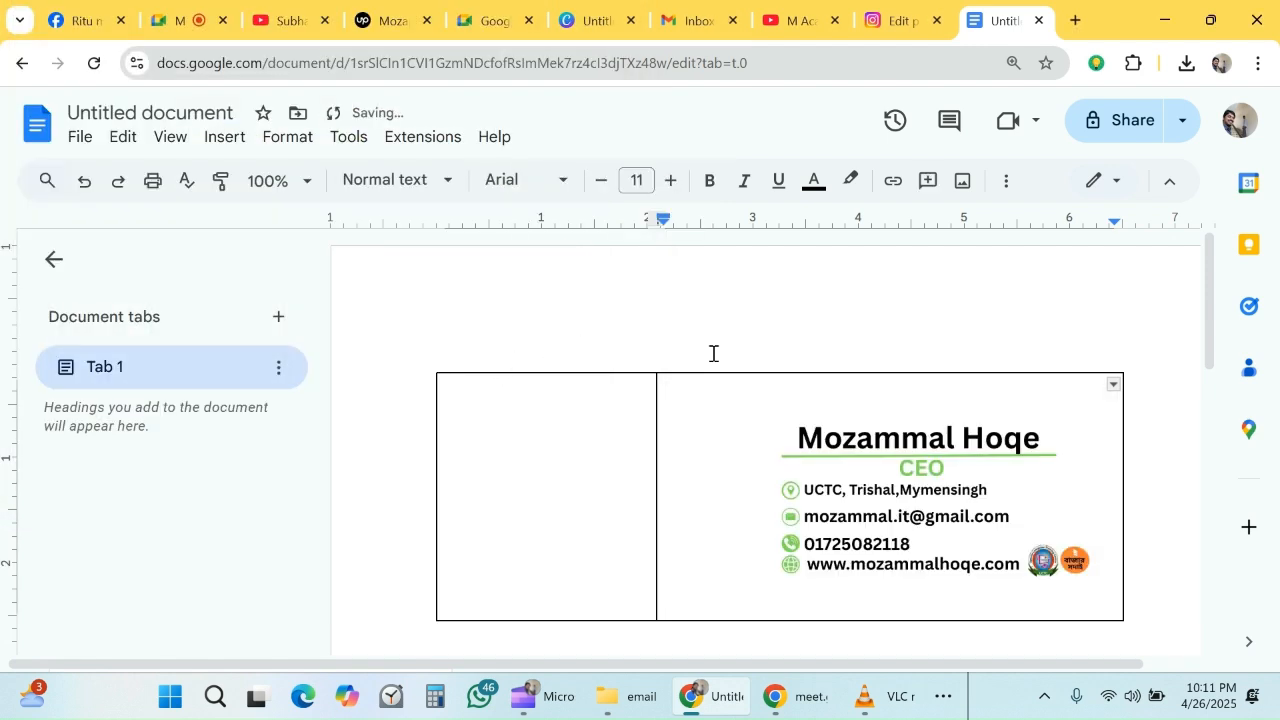
# - Crop about 0.9 inch of empty margin off the contact block image's left edge
pyautogui.doubleClick(852, 465)
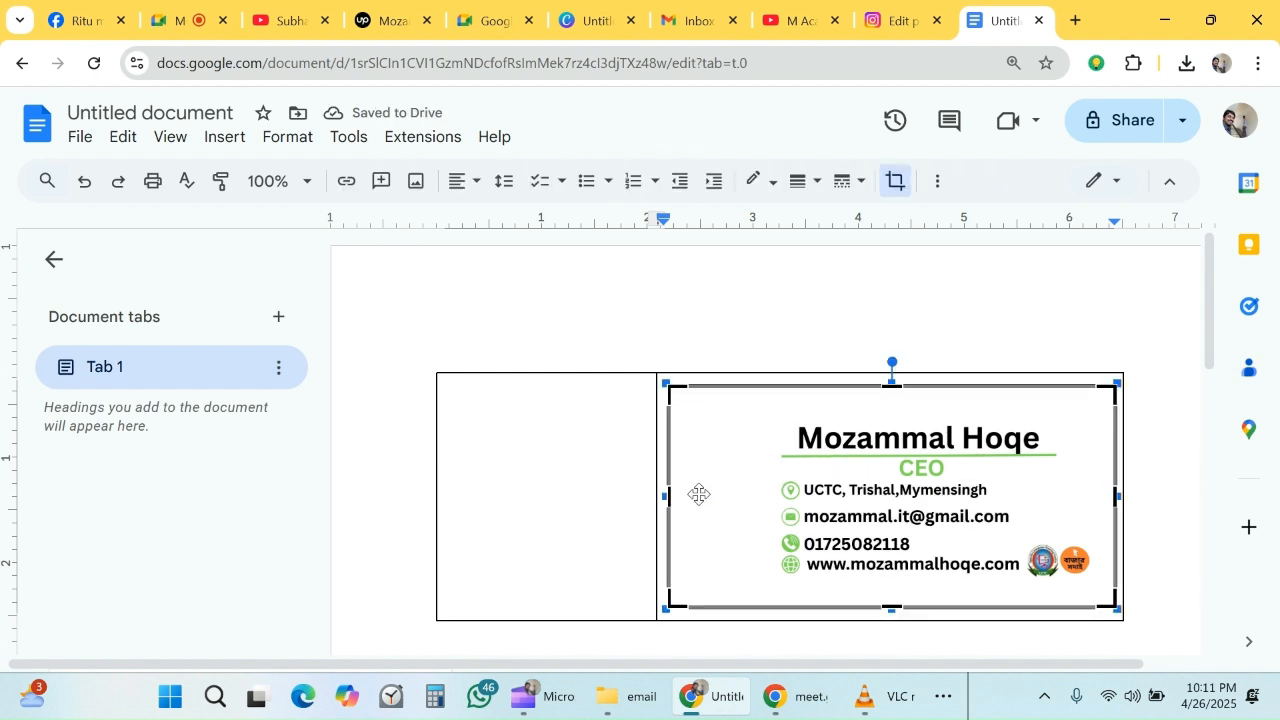
pyautogui.moveTo(714, 510); pyautogui.dragTo(800, 486)
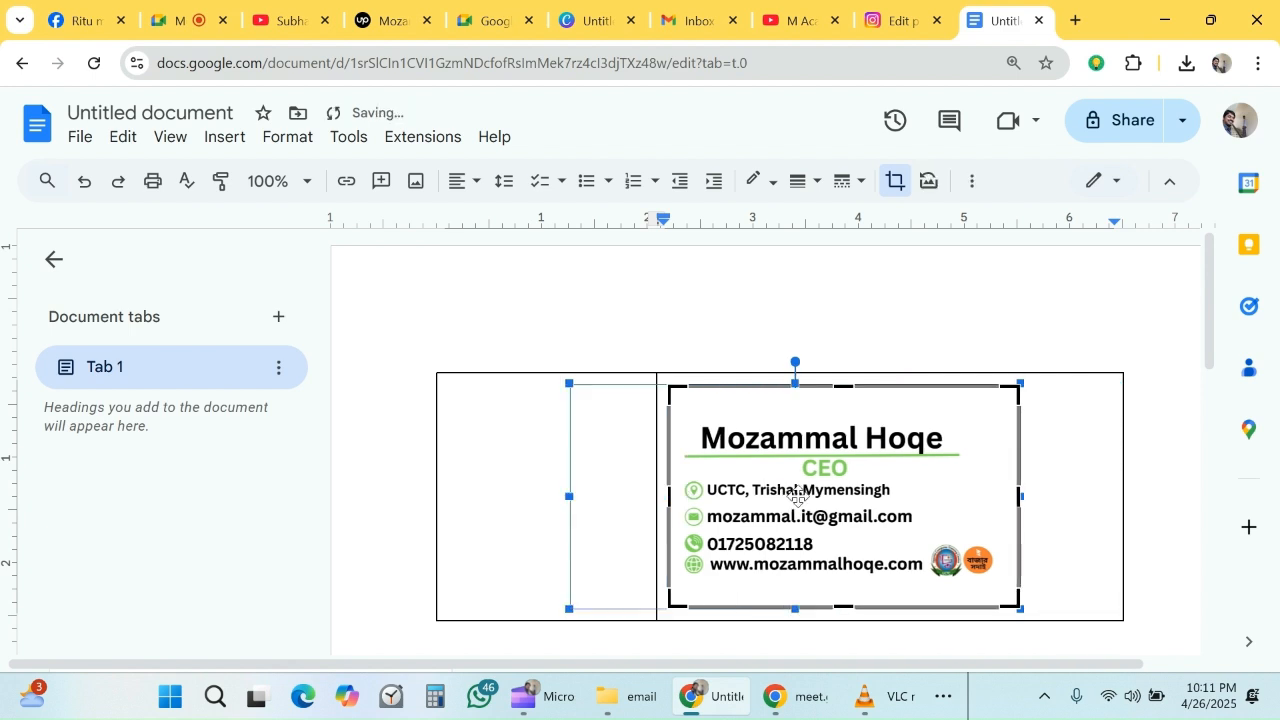
pyautogui.click(841, 338)
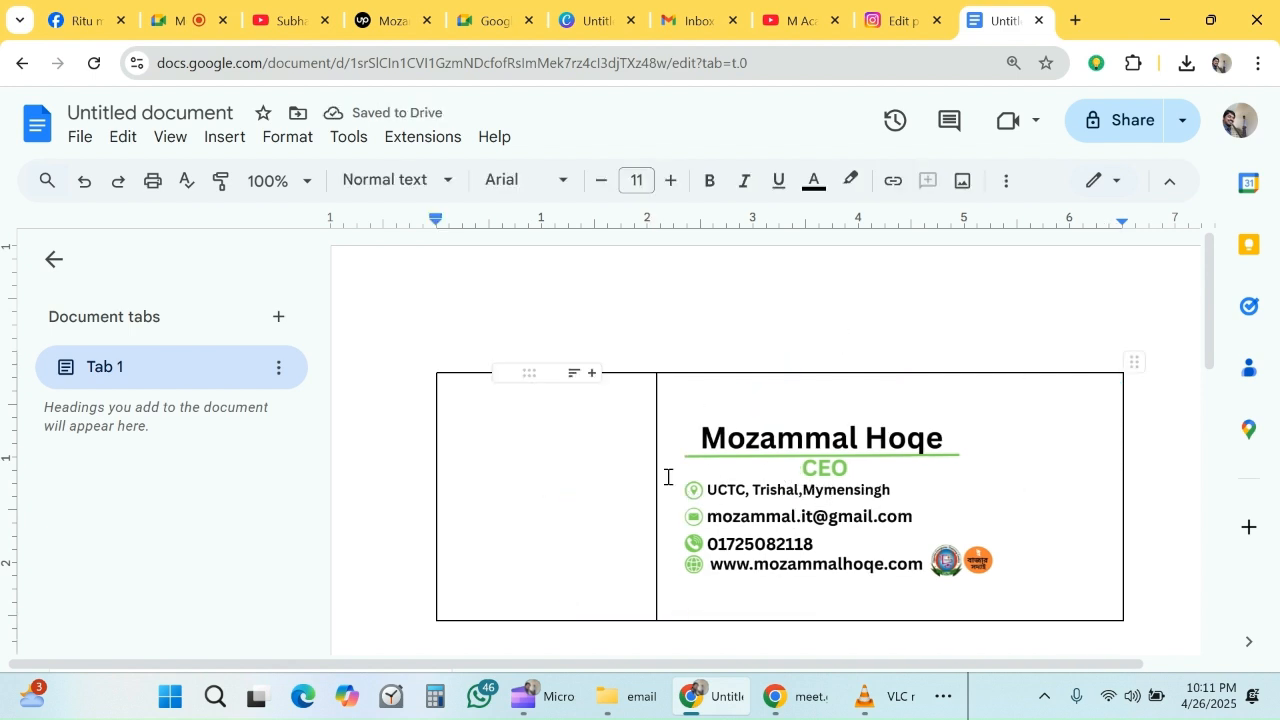
# - Insert the profile photo 1.png into the table's first column and shrink it to about 1.3 inches wide
pyautogui.click(510, 428)
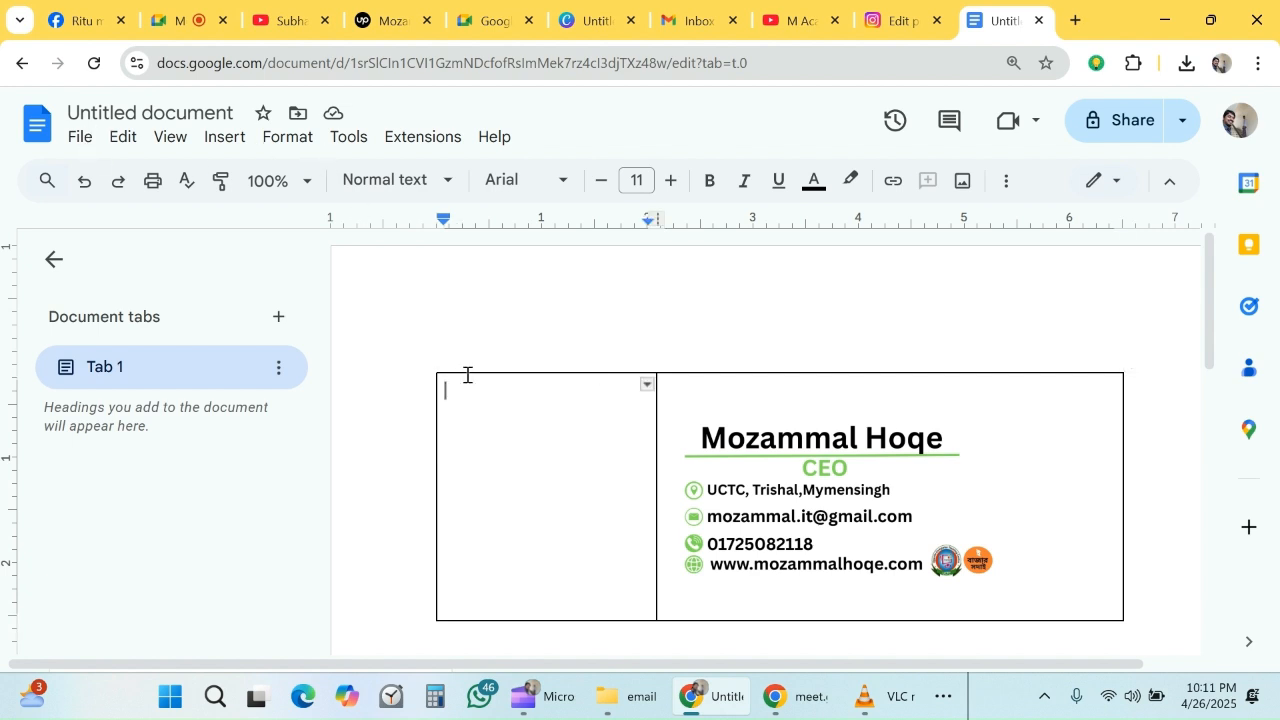
pyautogui.click(229, 143)
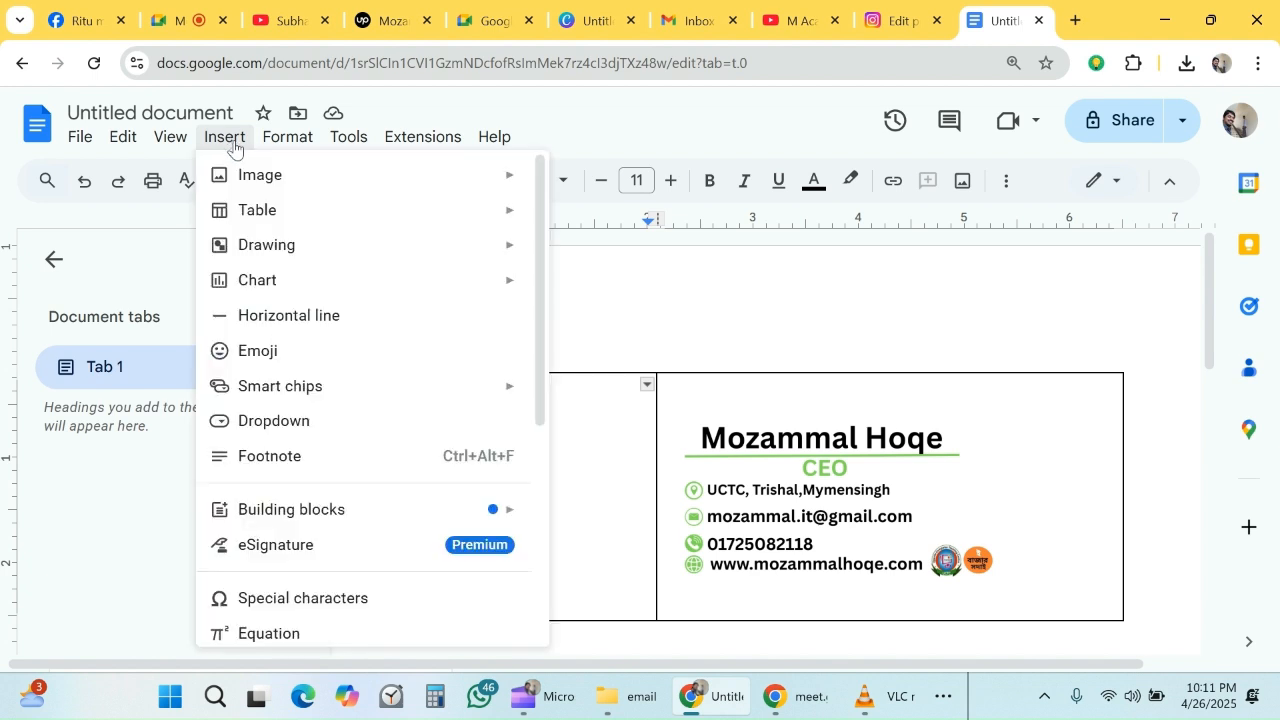
pyautogui.moveTo(475, 188)
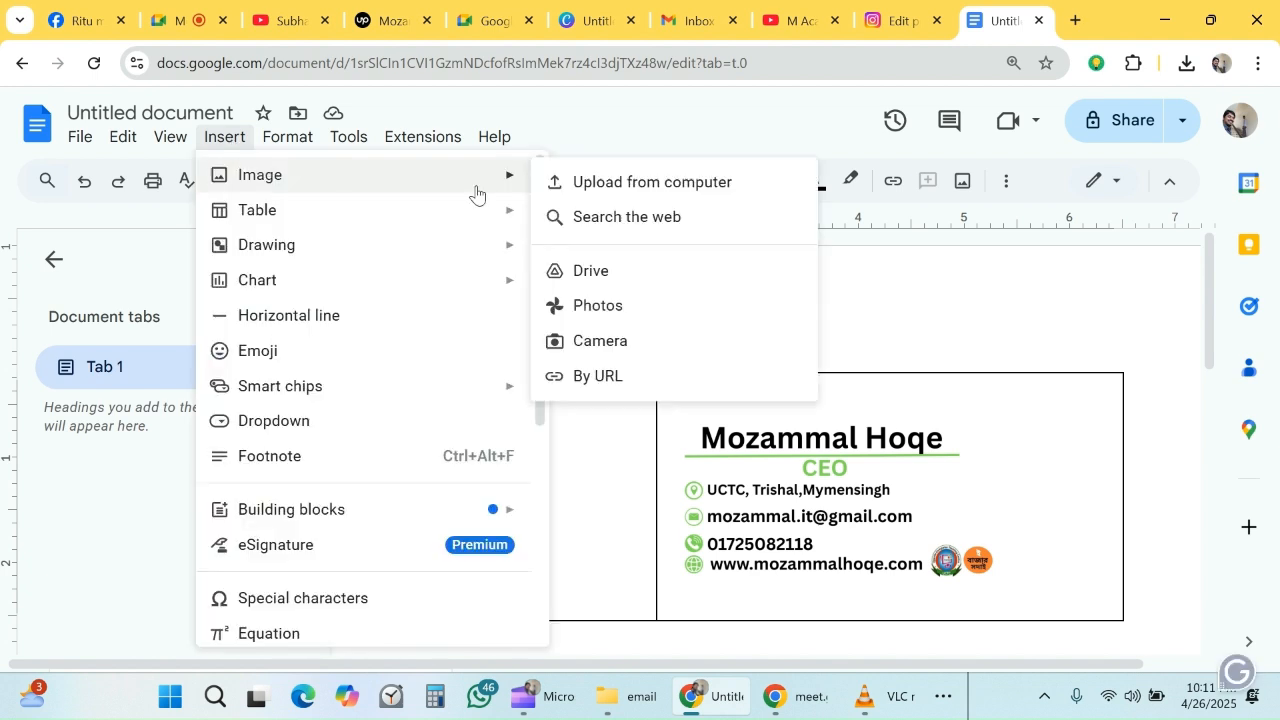
pyautogui.click(602, 184)
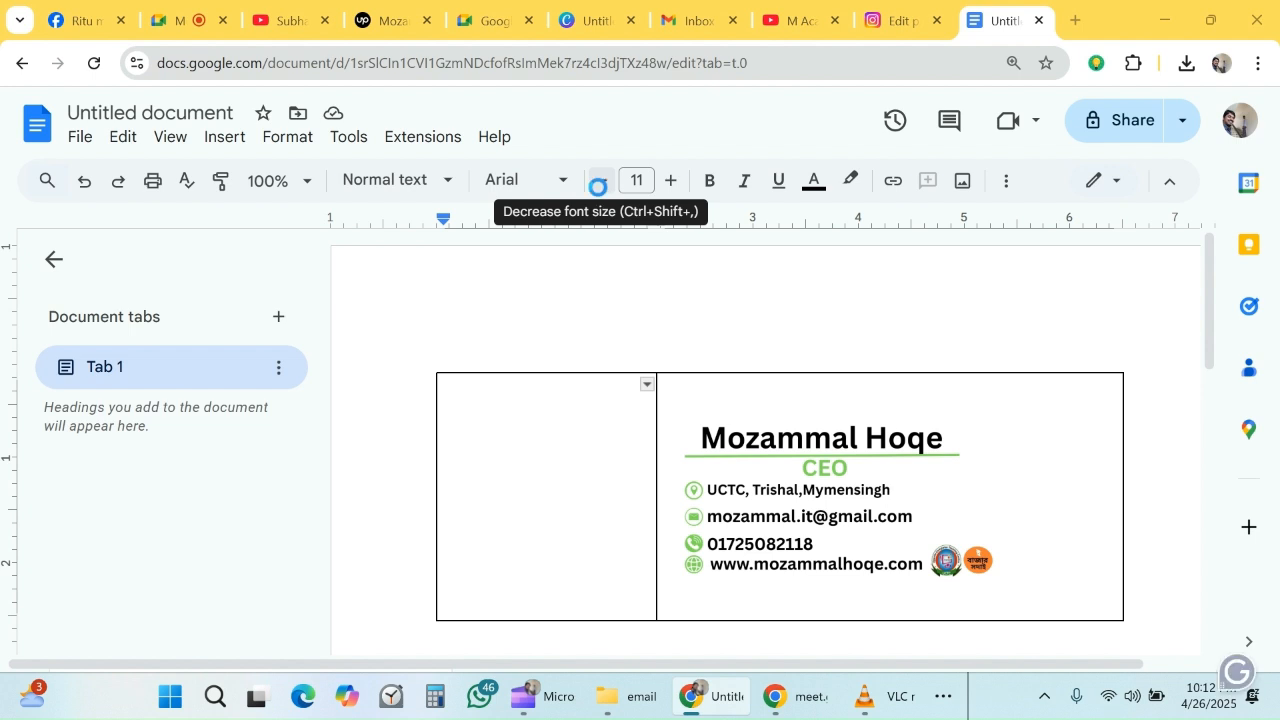
pyautogui.click(233, 170)
pyautogui.click(466, 448)
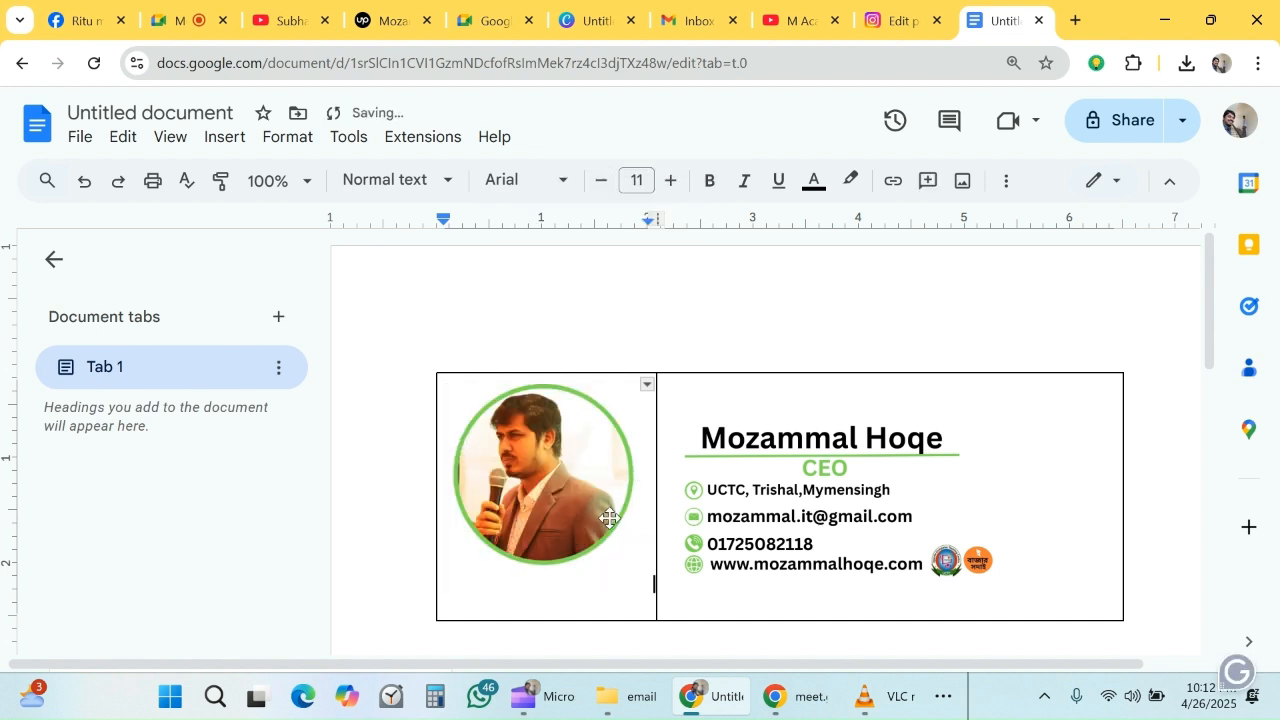
pyautogui.click(621, 468)
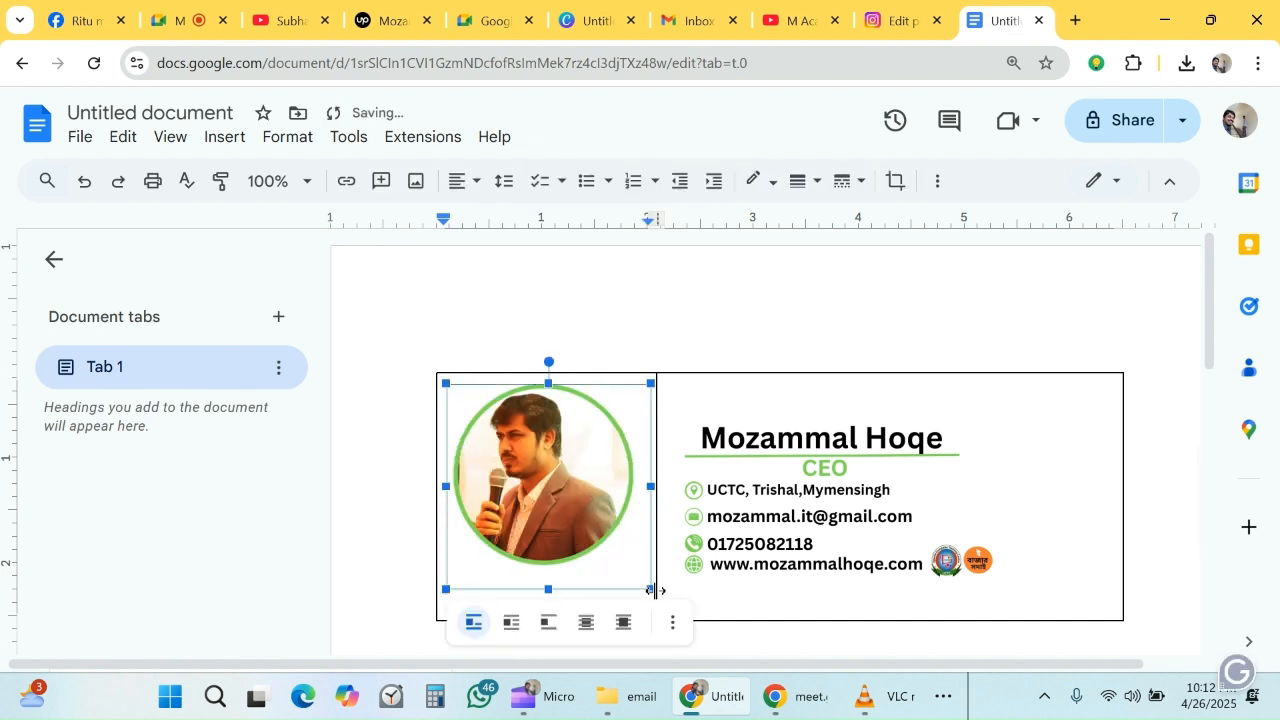
pyautogui.moveTo(651, 589); pyautogui.dragTo(586, 519)
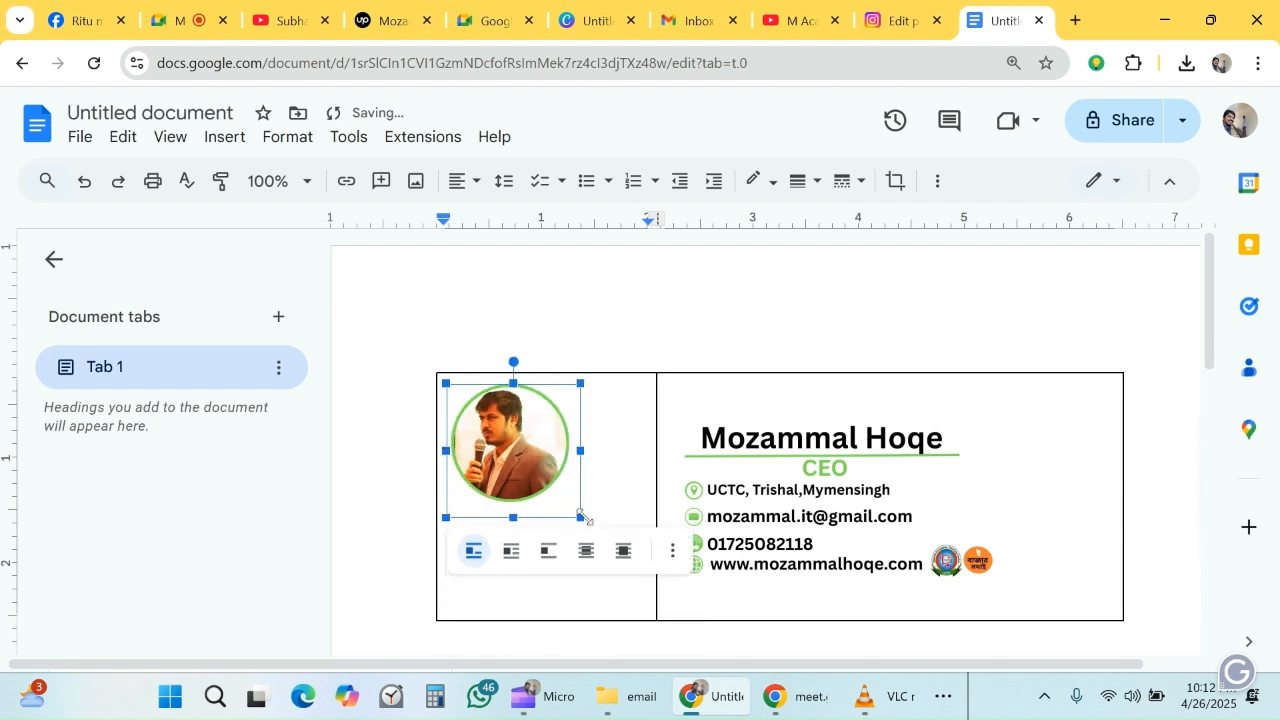
# - Try text wrapping on the profile photo, and undo it
pyautogui.click(511, 551)
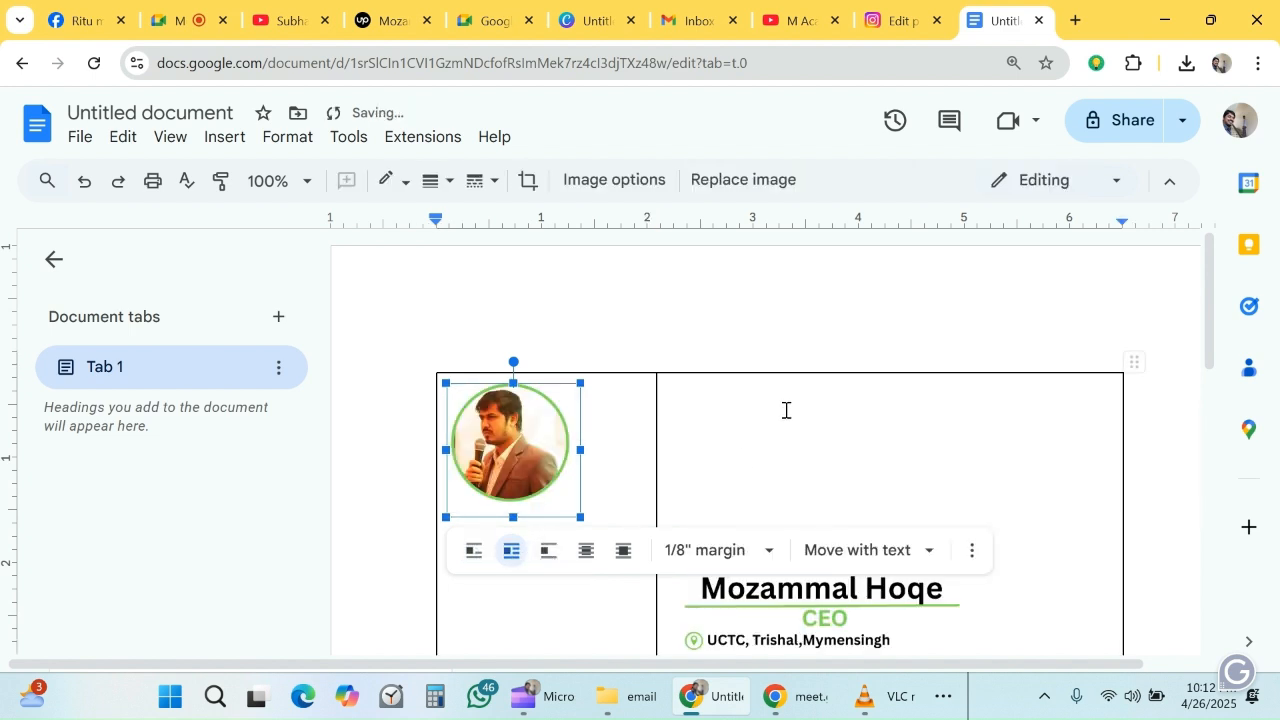
pyautogui.hotkey('ctrl', 'z')
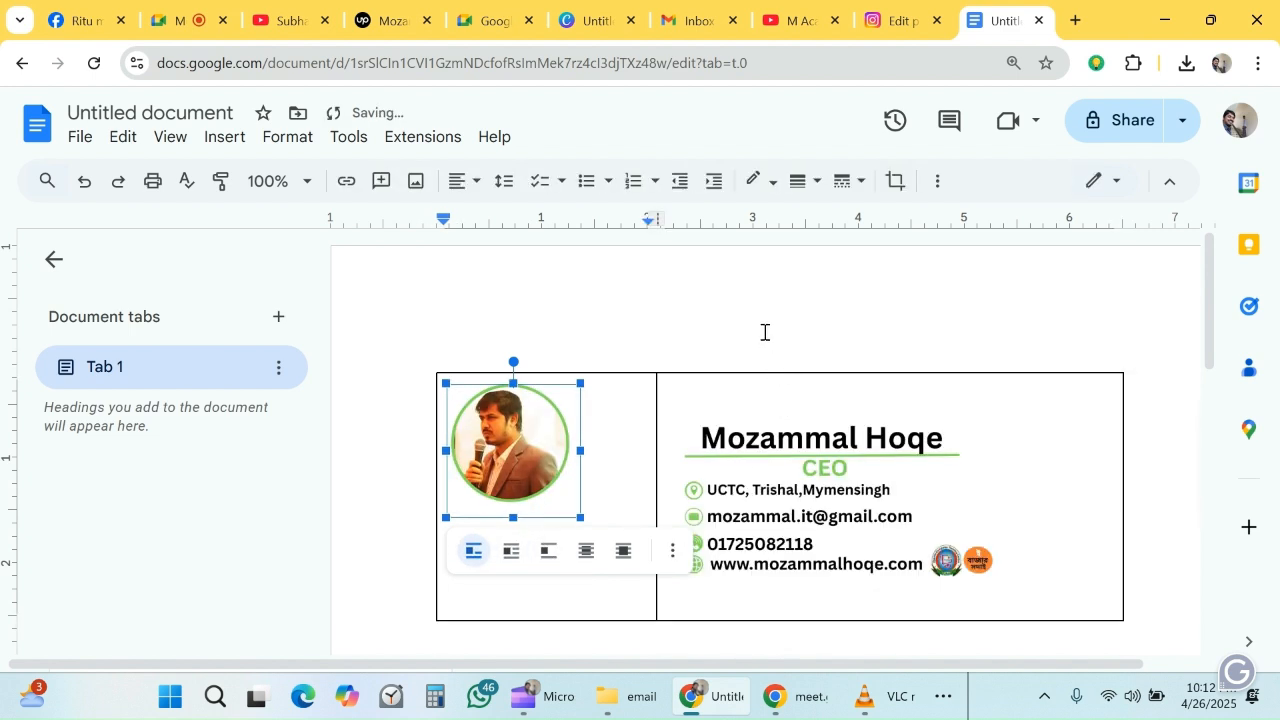
pyautogui.click(764, 332)
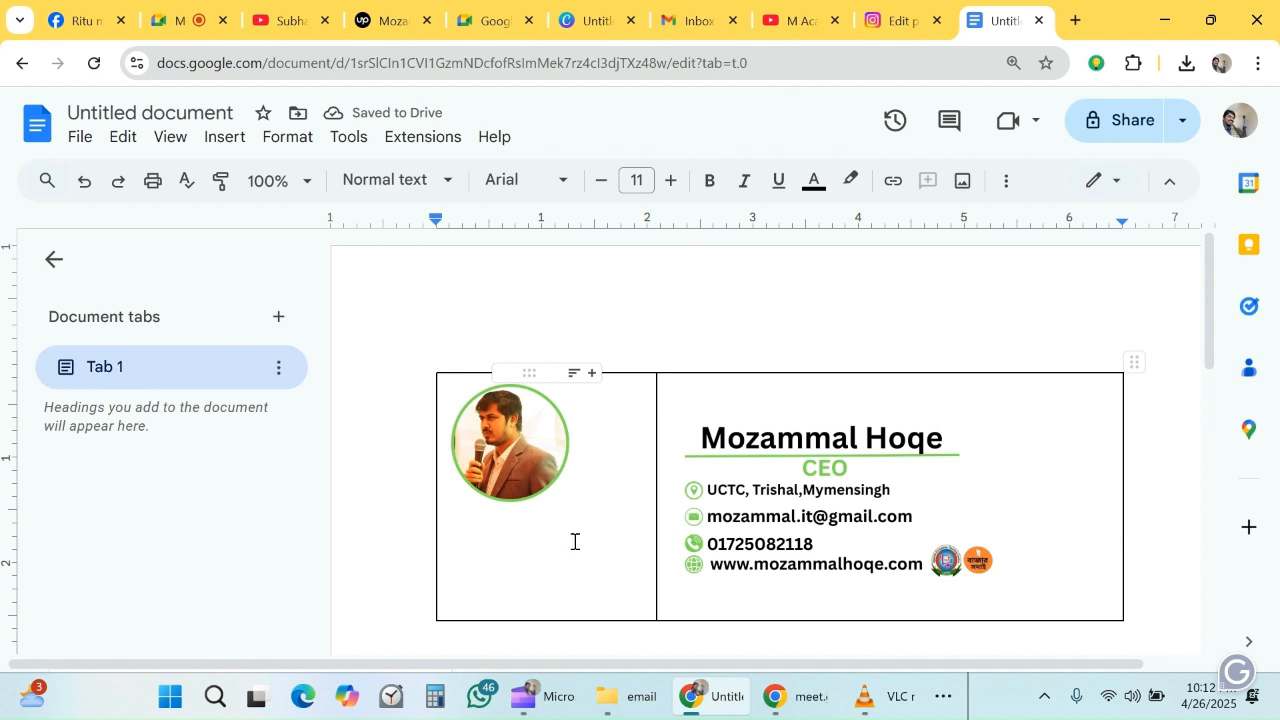
# - Add a new line below the profile photo and insert the social icons 2.png, 3.png and 4.png there
pyautogui.click(523, 552)
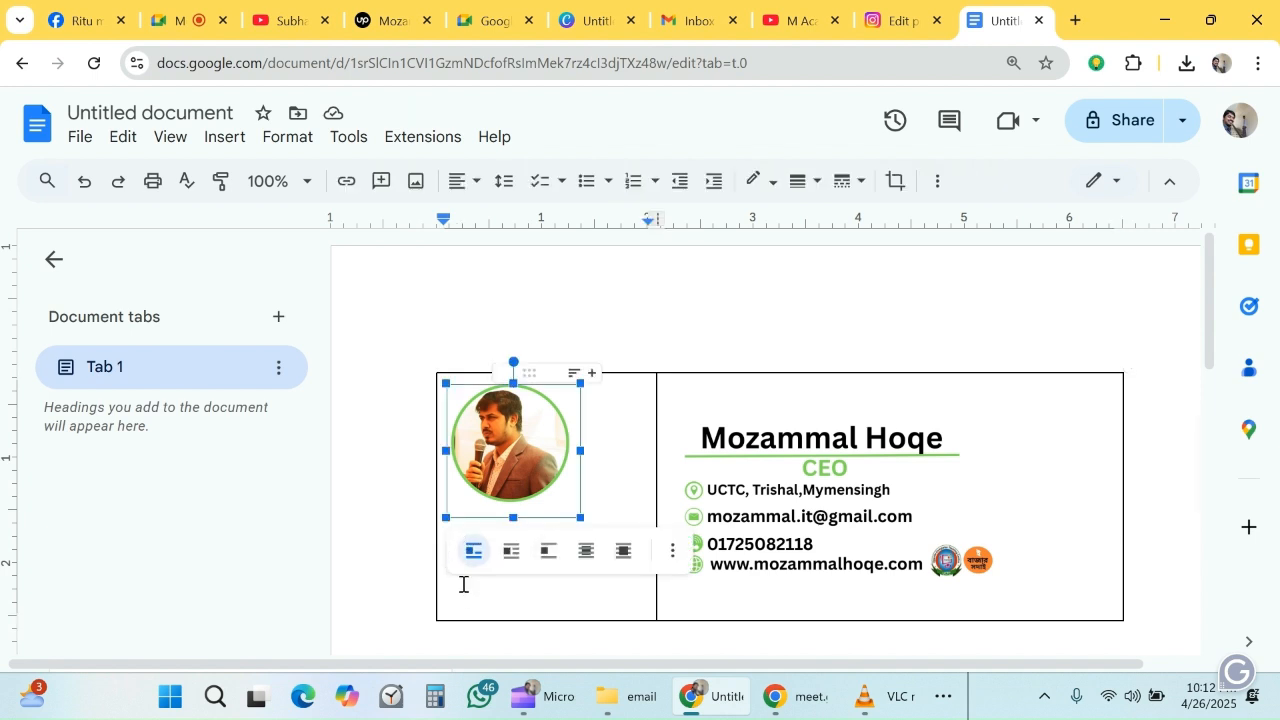
pyautogui.click(608, 443)
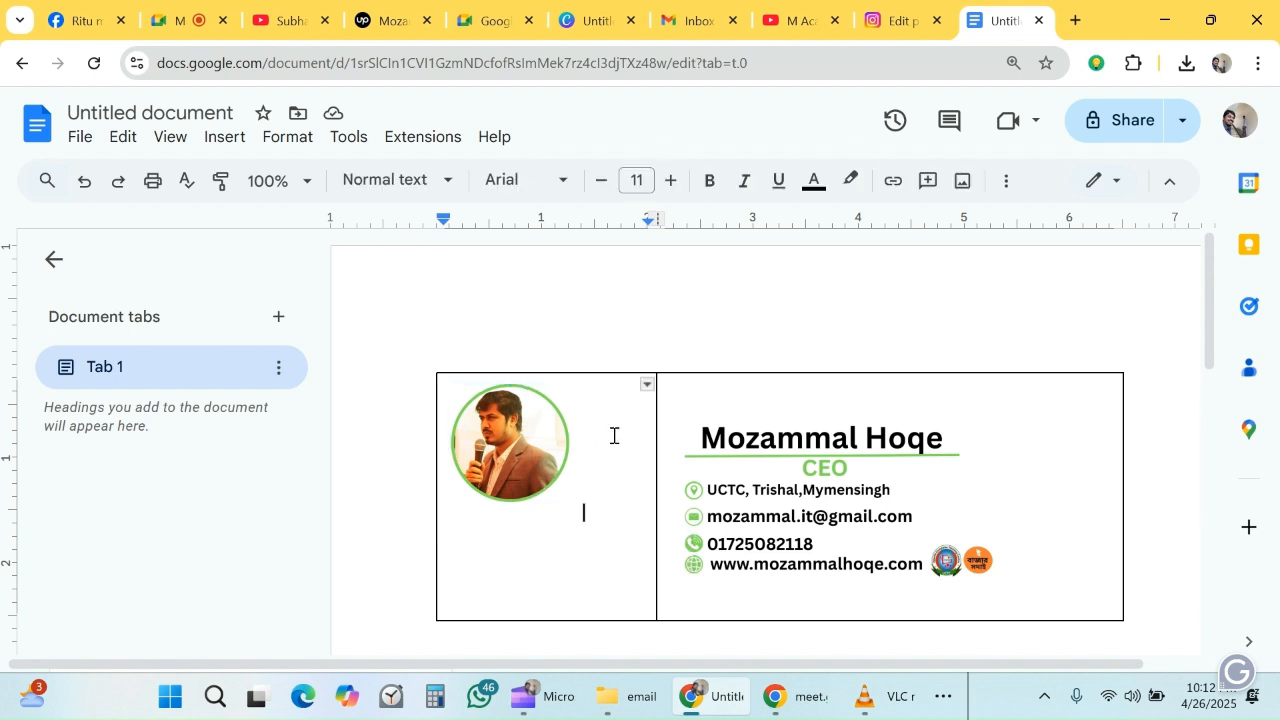
pyautogui.moveTo(457, 544); pyautogui.dragTo(643, 467)
pyautogui.click(643, 469)
pyautogui.press('Return')
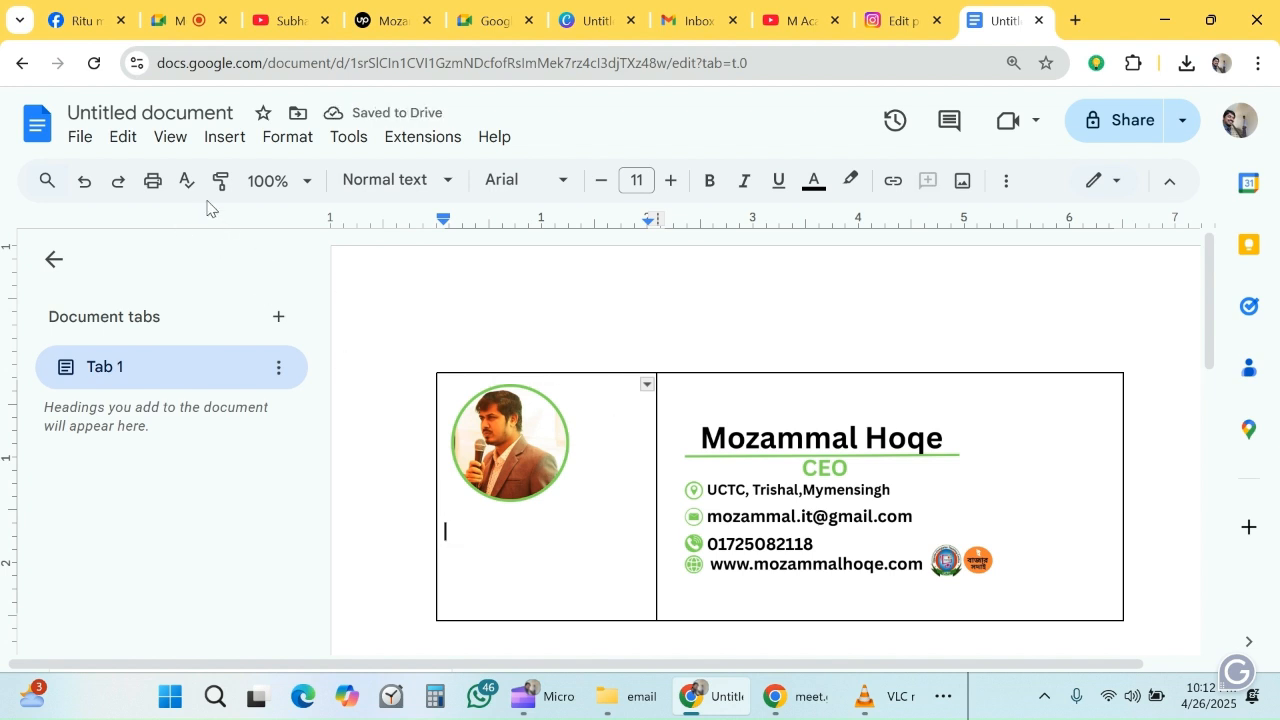
pyautogui.click(212, 145)
pyautogui.moveTo(294, 178)
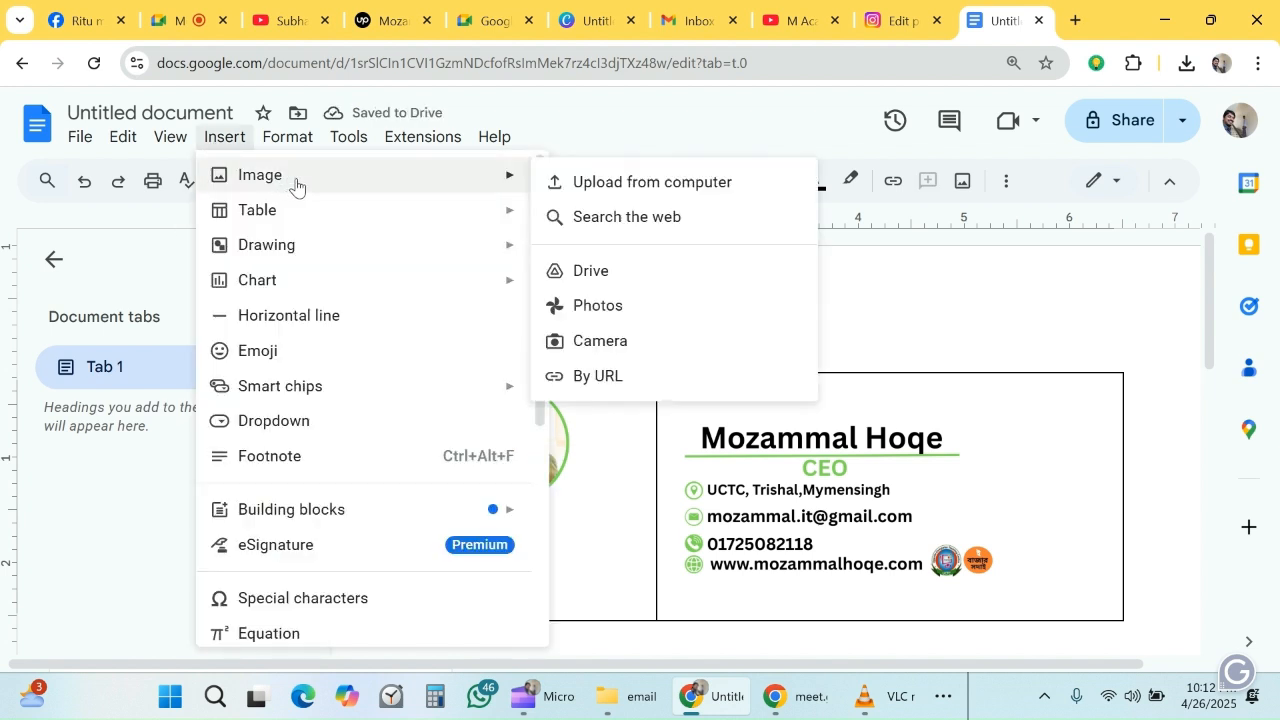
pyautogui.click(594, 184)
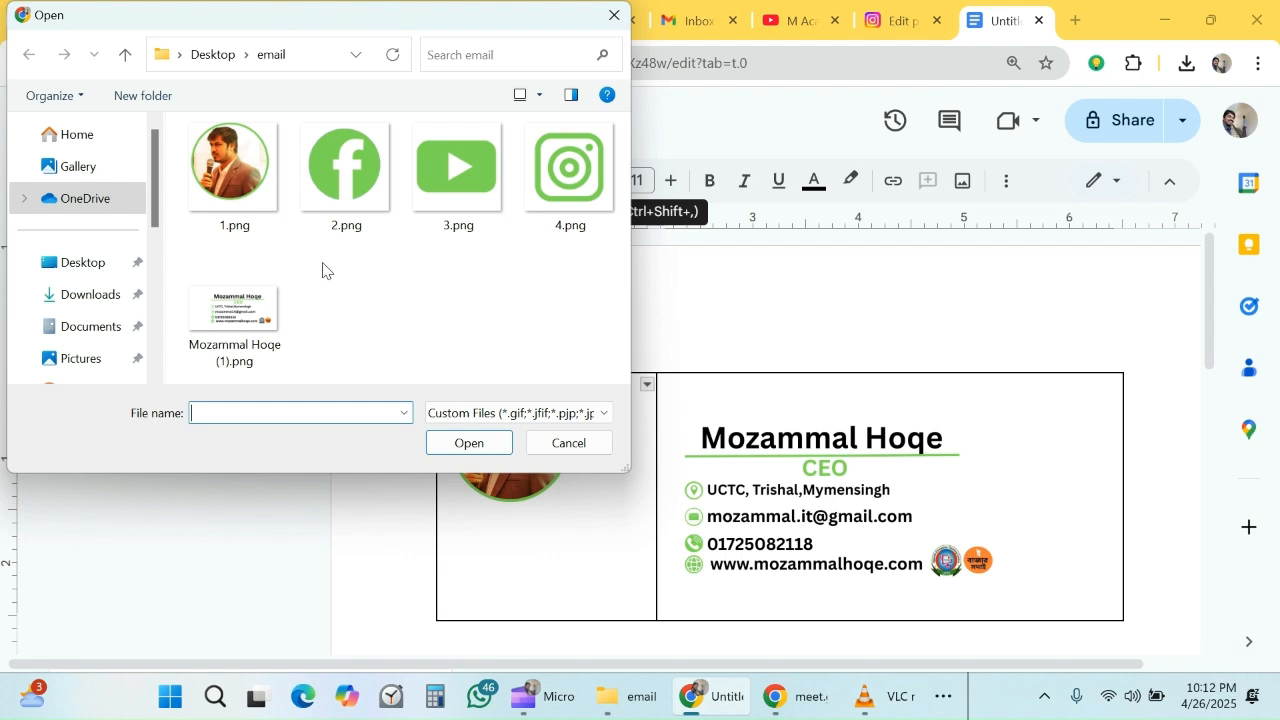
pyautogui.moveTo(315, 264); pyautogui.dragTo(586, 200)
pyautogui.click(469, 443)
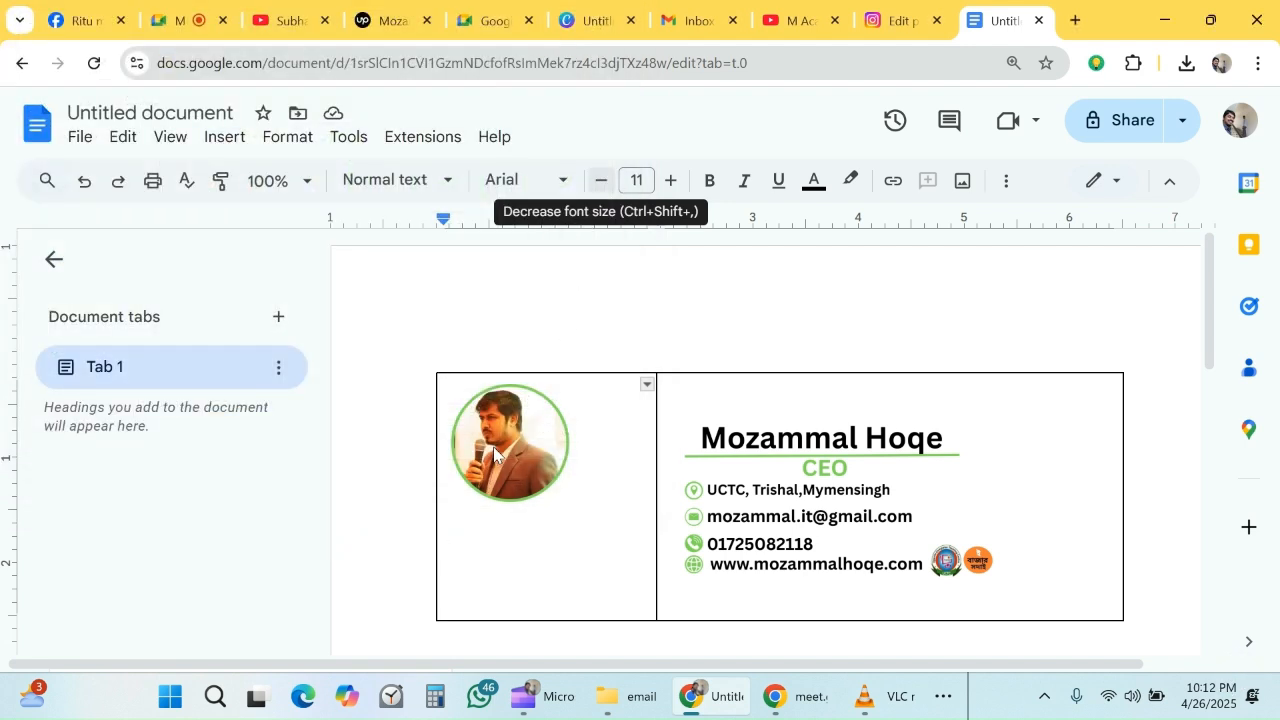
# - Shrink the Facebook, YouTube and Instagram icons to about half an inch each so they share one row below the photo
pyautogui.scroll(6, 534, 426)
pyautogui.scroll(-2, 555, 433)
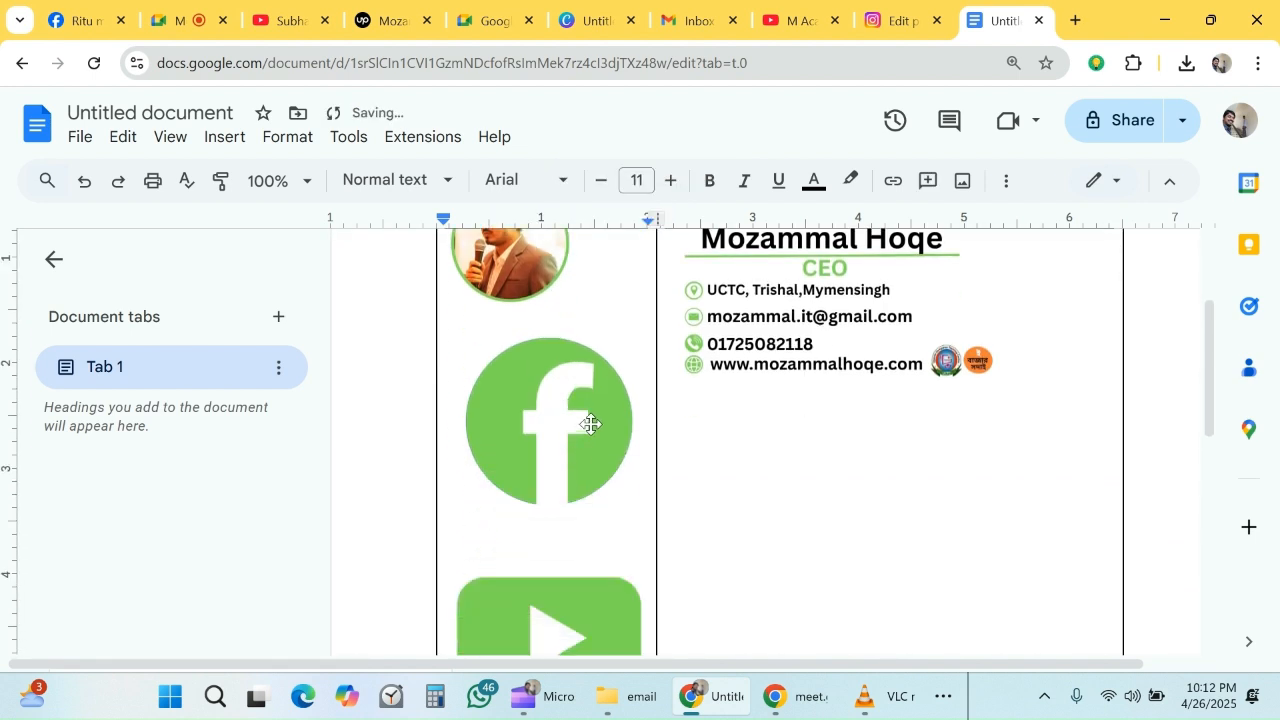
pyautogui.click(591, 424)
pyautogui.moveTo(631, 343); pyautogui.dragTo(496, 490)
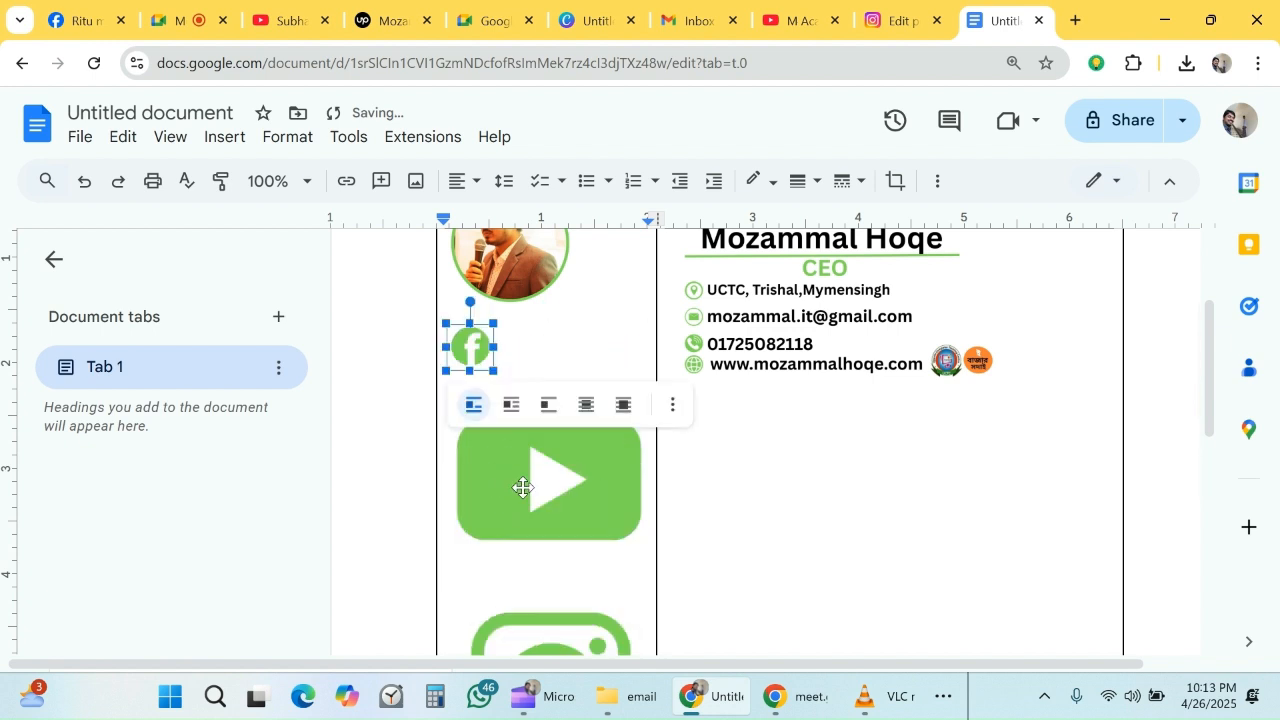
pyautogui.click(515, 487)
pyautogui.moveTo(651, 377); pyautogui.dragTo(534, 488)
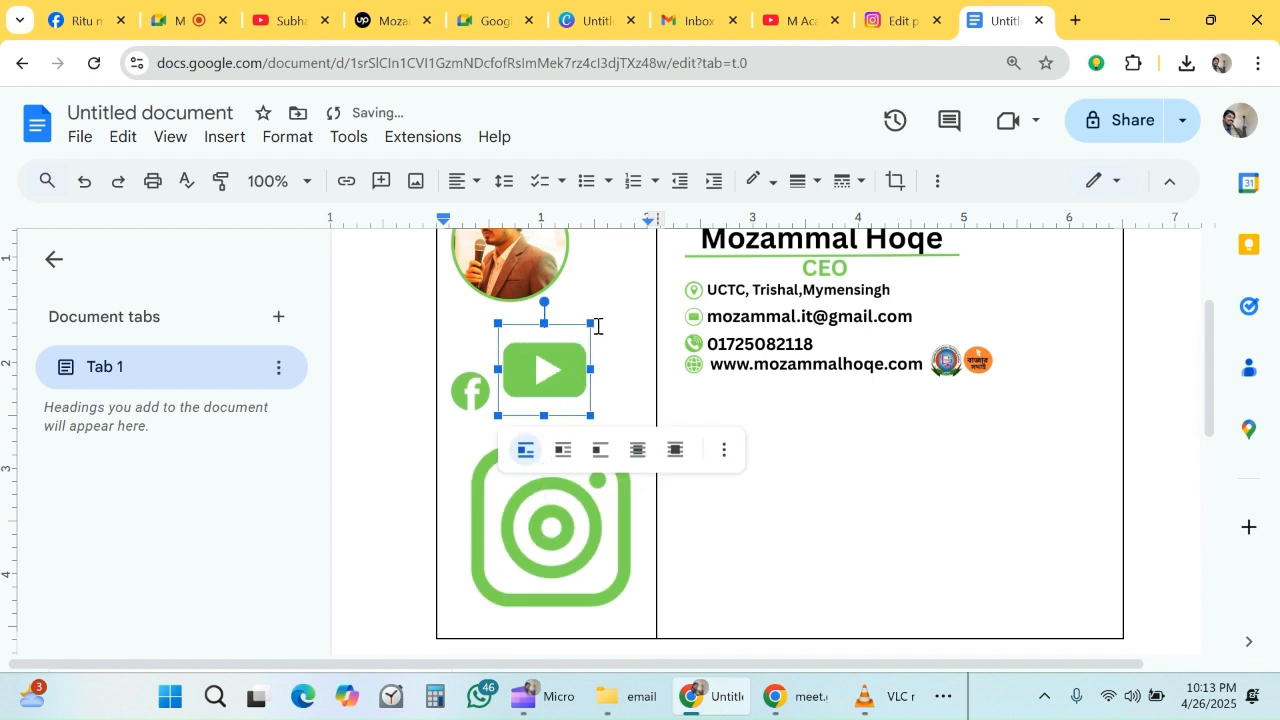
pyautogui.moveTo(590, 322); pyautogui.dragTo(557, 371)
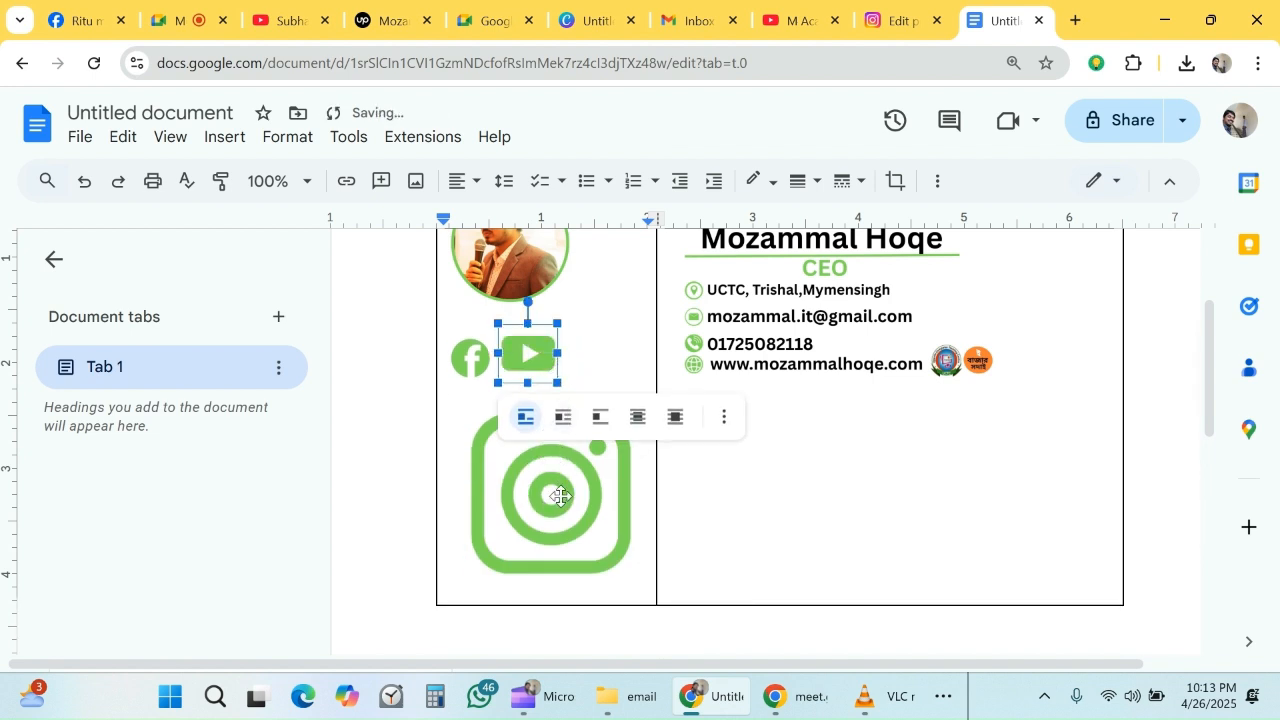
pyautogui.click(595, 441)
pyautogui.moveTo(651, 388); pyautogui.dragTo(517, 561)
pyautogui.moveTo(634, 323)
pyautogui.mouseDown()
pyautogui.moveTo(600, 380)
pyautogui.moveTo(617, 328)
pyautogui.mouseUp()
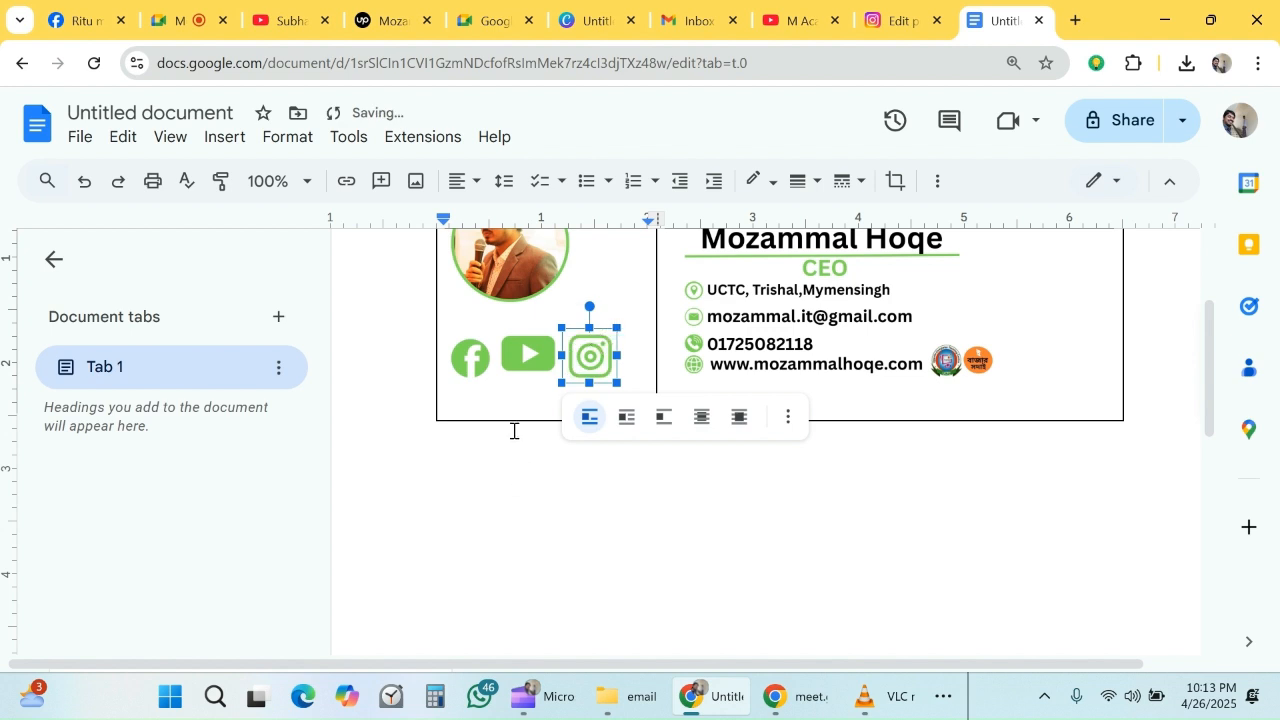
# - Enlarge the Facebook icon to about 0.6 inch wide
pyautogui.click(520, 355)
pyautogui.click(470, 357)
pyautogui.moveTo(501, 328); pyautogui.dragTo(512, 323)
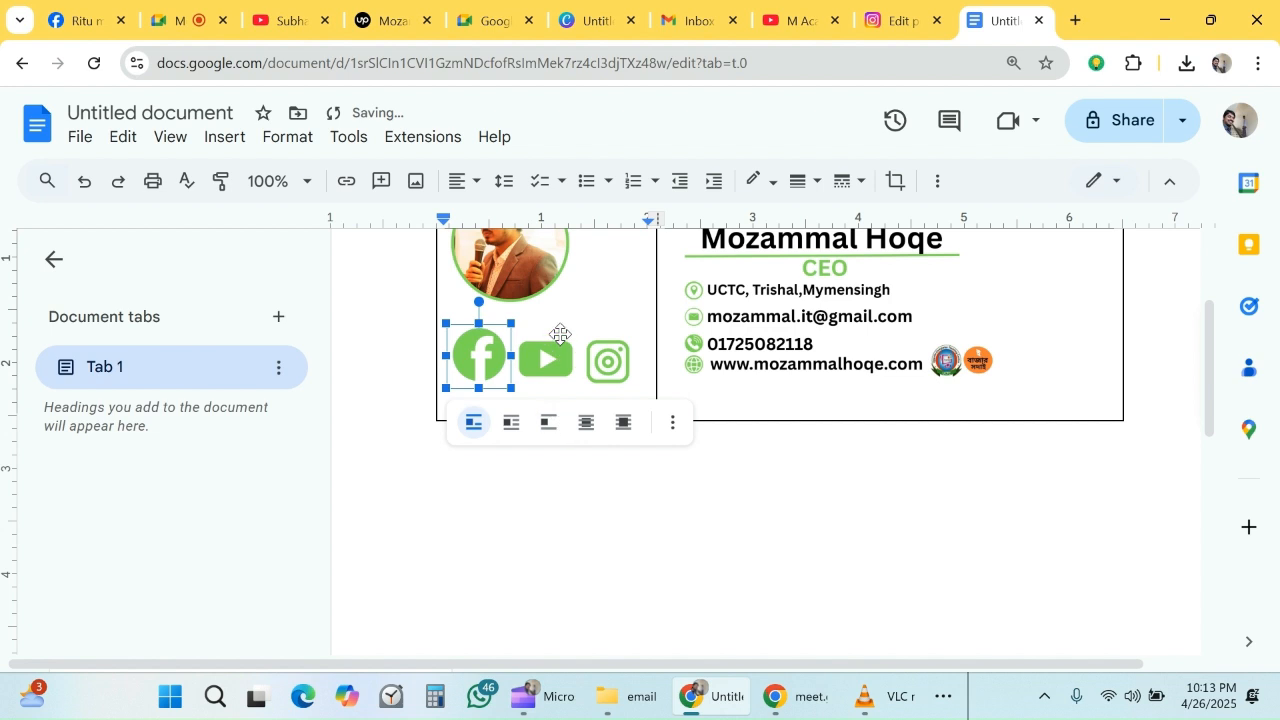
# - Fine-tune the YouTube and Instagram icons to about 0.55 inch each, keeping all three social icons on one row
pyautogui.click(556, 338)
pyautogui.click(633, 312)
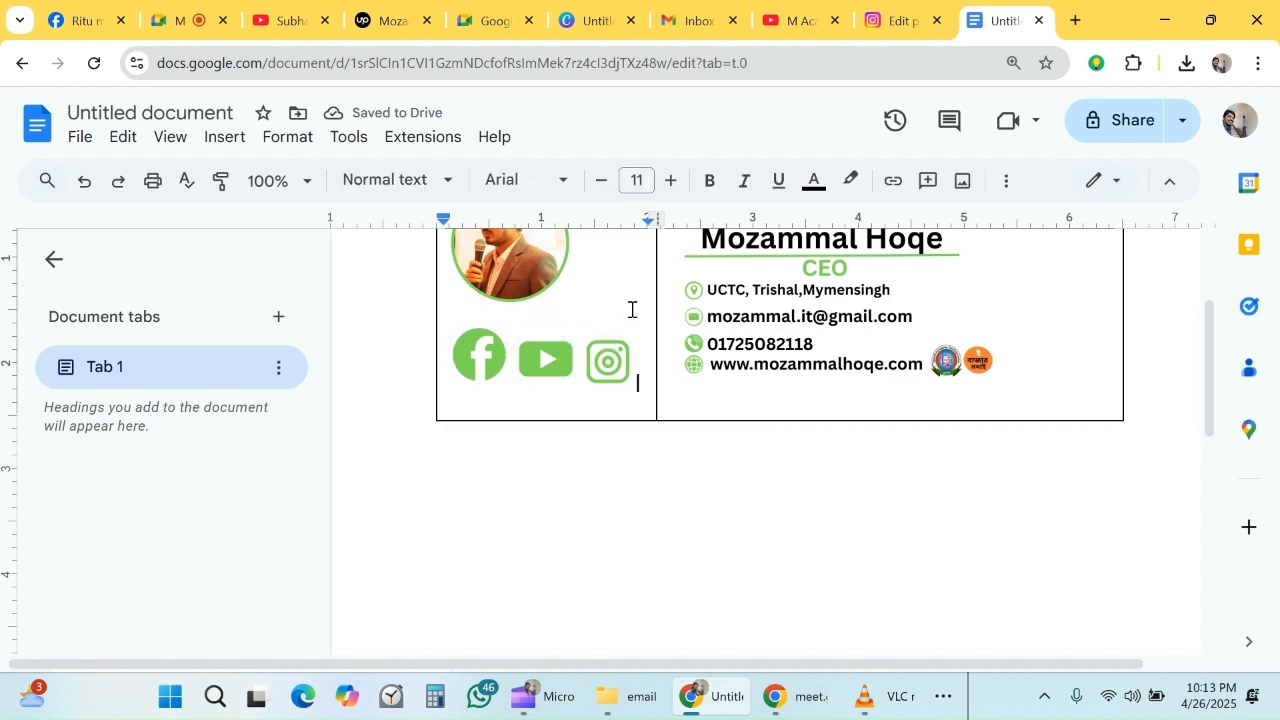
pyautogui.click(576, 347)
pyautogui.moveTo(579, 320); pyautogui.dragTo(649, 331)
pyautogui.click(622, 360)
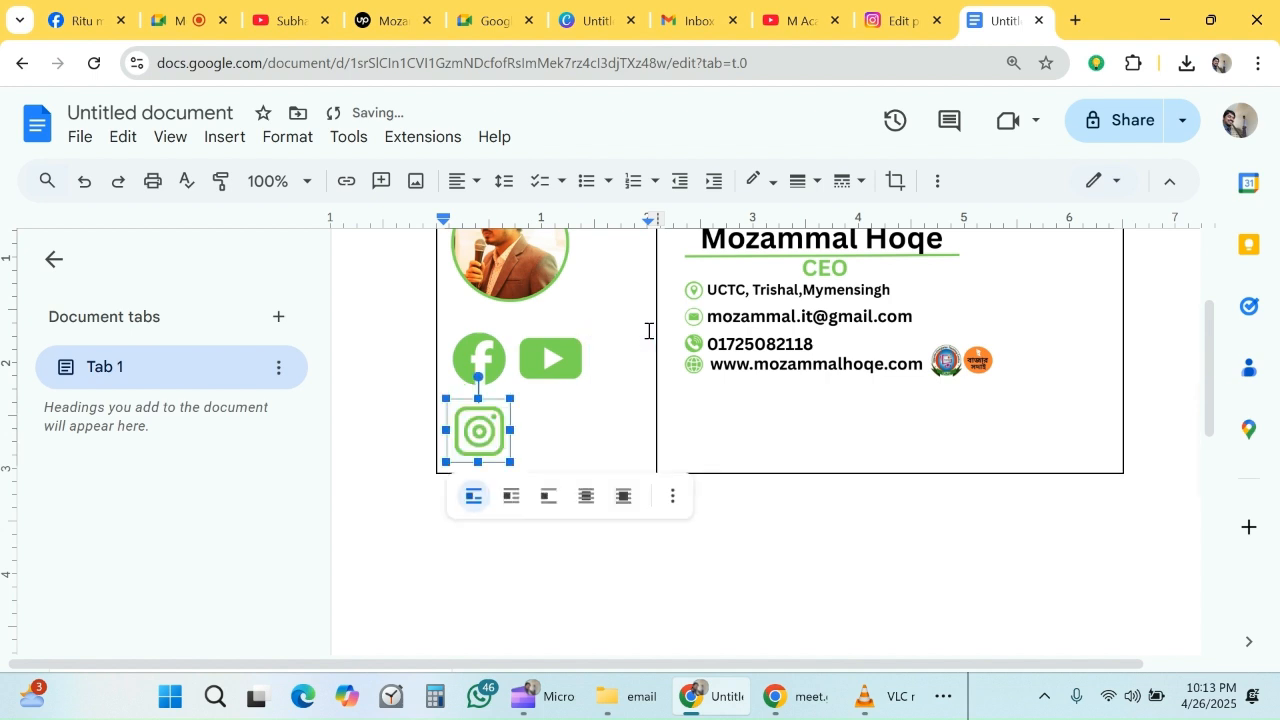
pyautogui.moveTo(508, 398); pyautogui.dragTo(495, 412)
pyautogui.click(550, 357)
pyautogui.moveTo(586, 330); pyautogui.dragTo(574, 336)
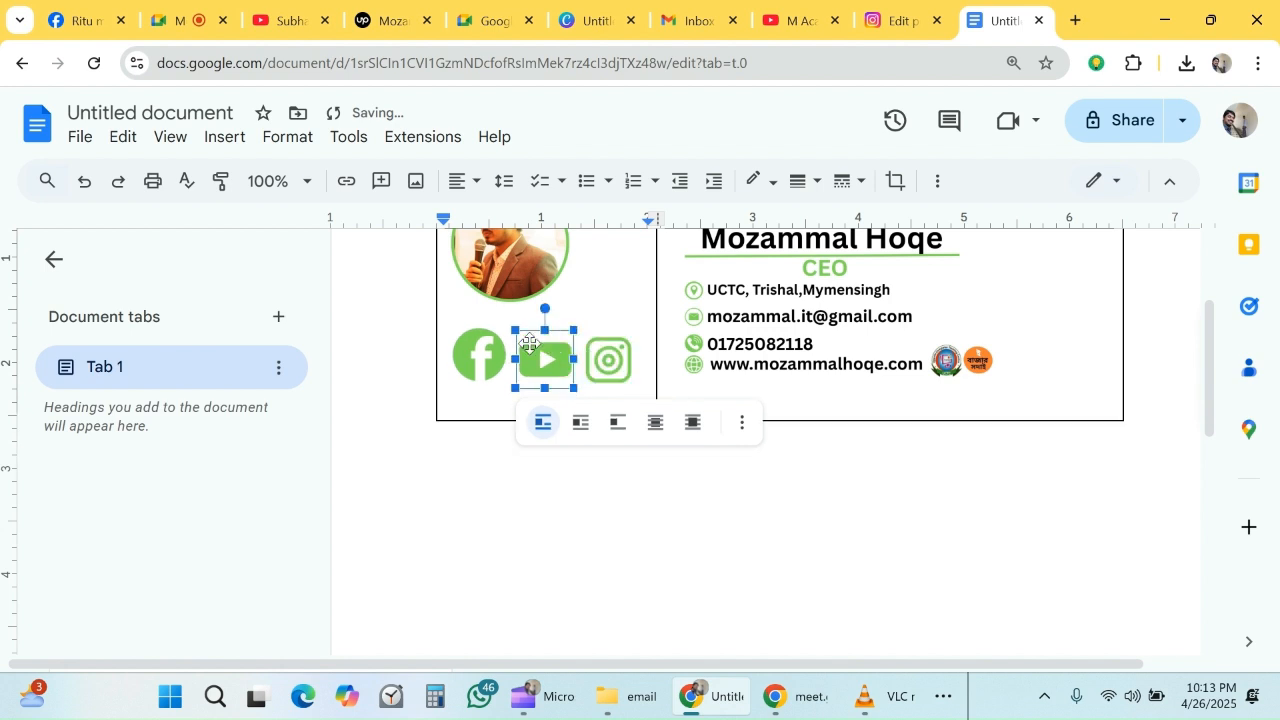
# - Open facebook.com in a new browser tab, go to the account's own profile and copy its web address
pyautogui.click(624, 482)
pyautogui.scroll(2, 800, 466)
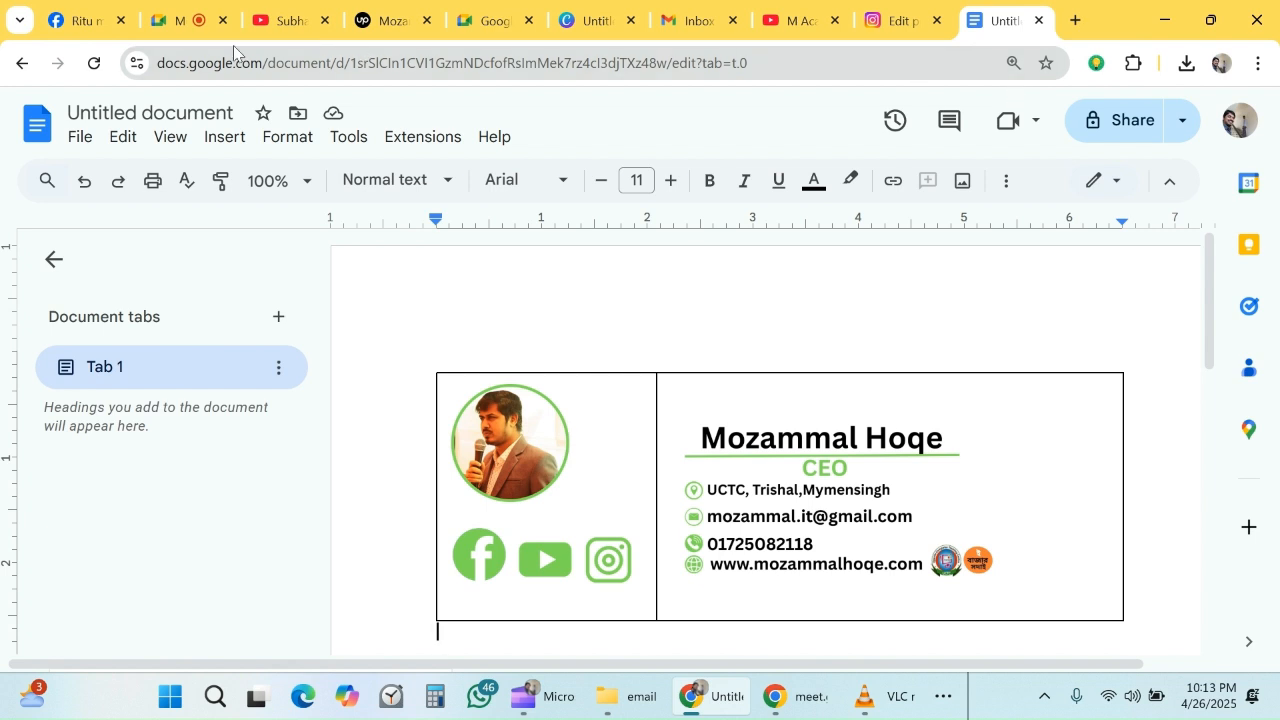
pyautogui.click(1076, 20)
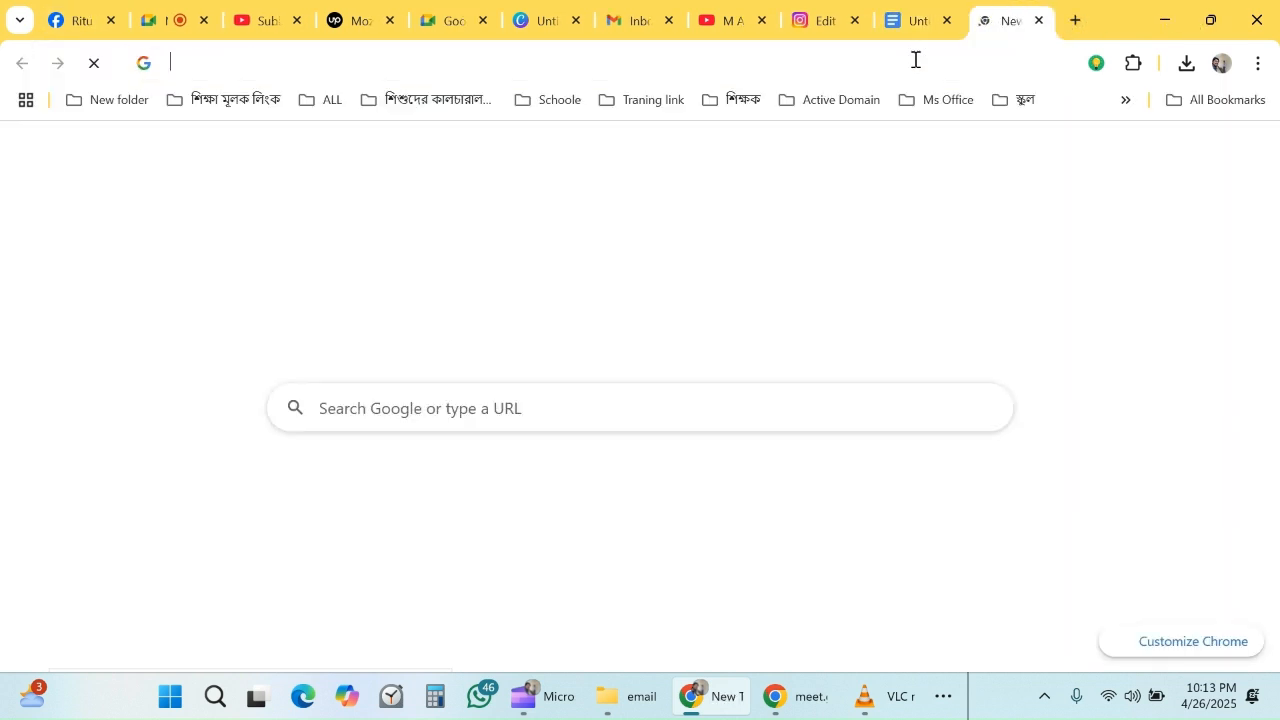
pyautogui.write('f')
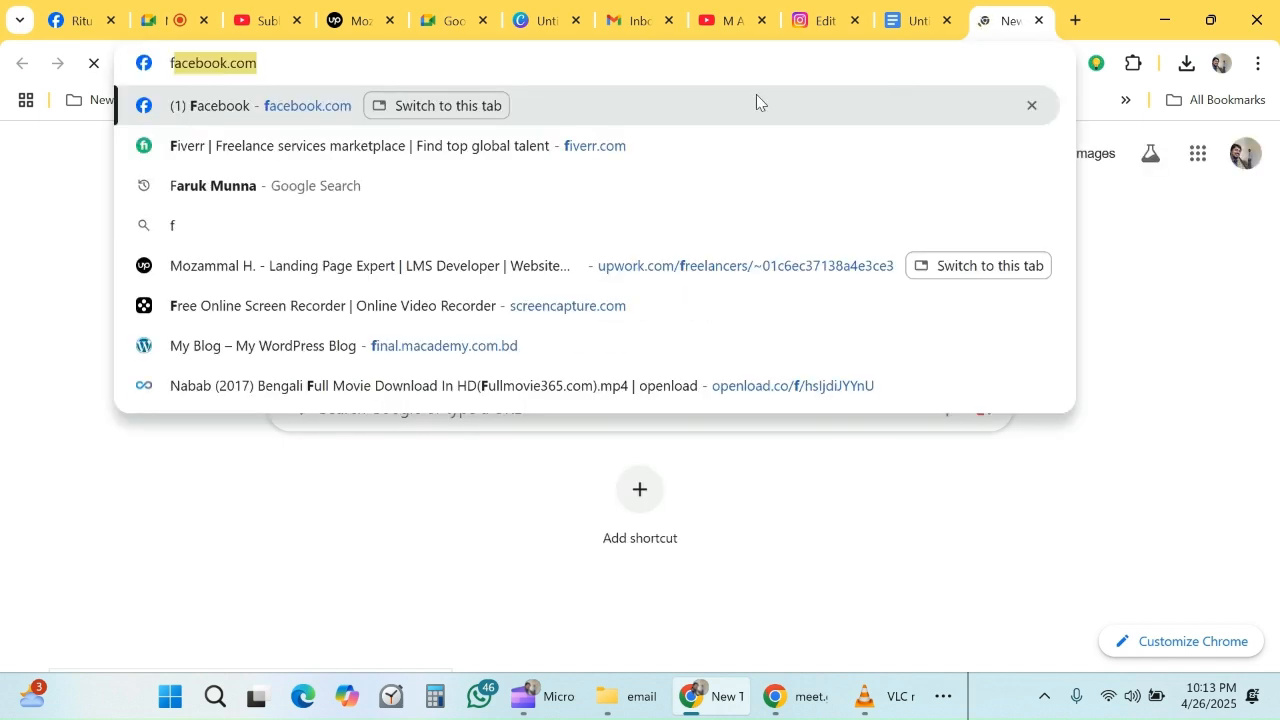
pyautogui.press('Return')
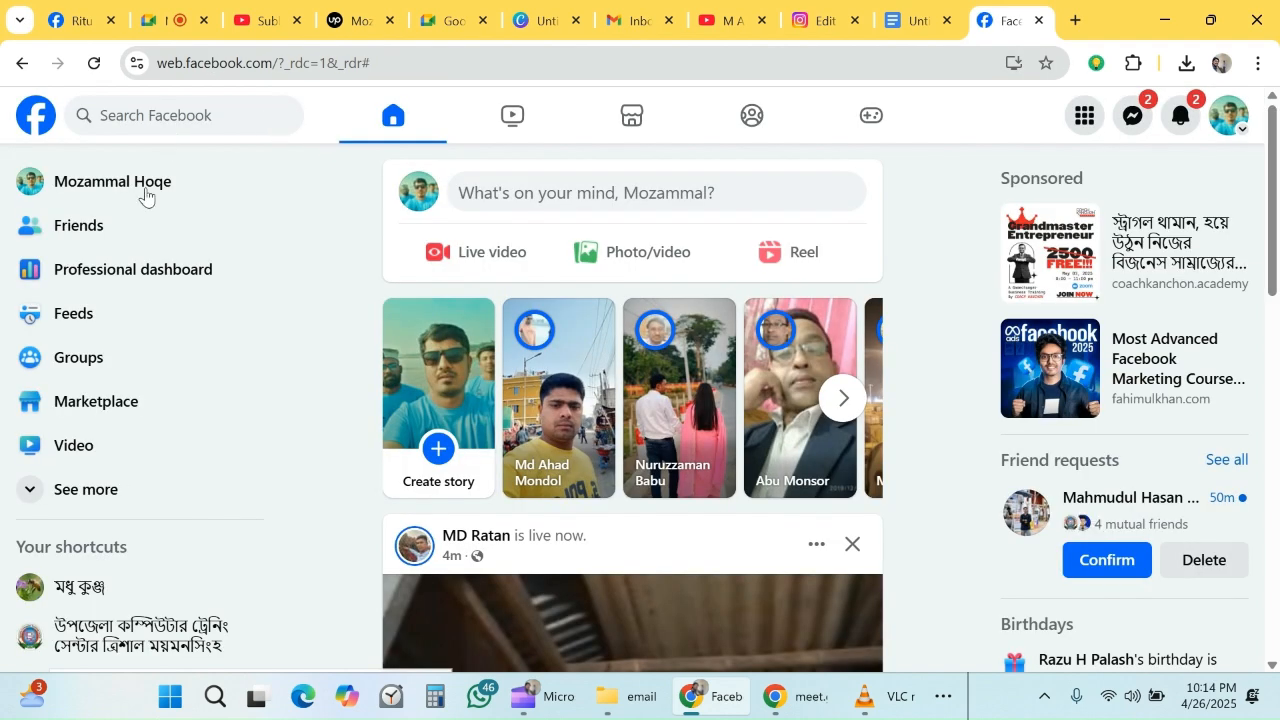
pyautogui.click(145, 192)
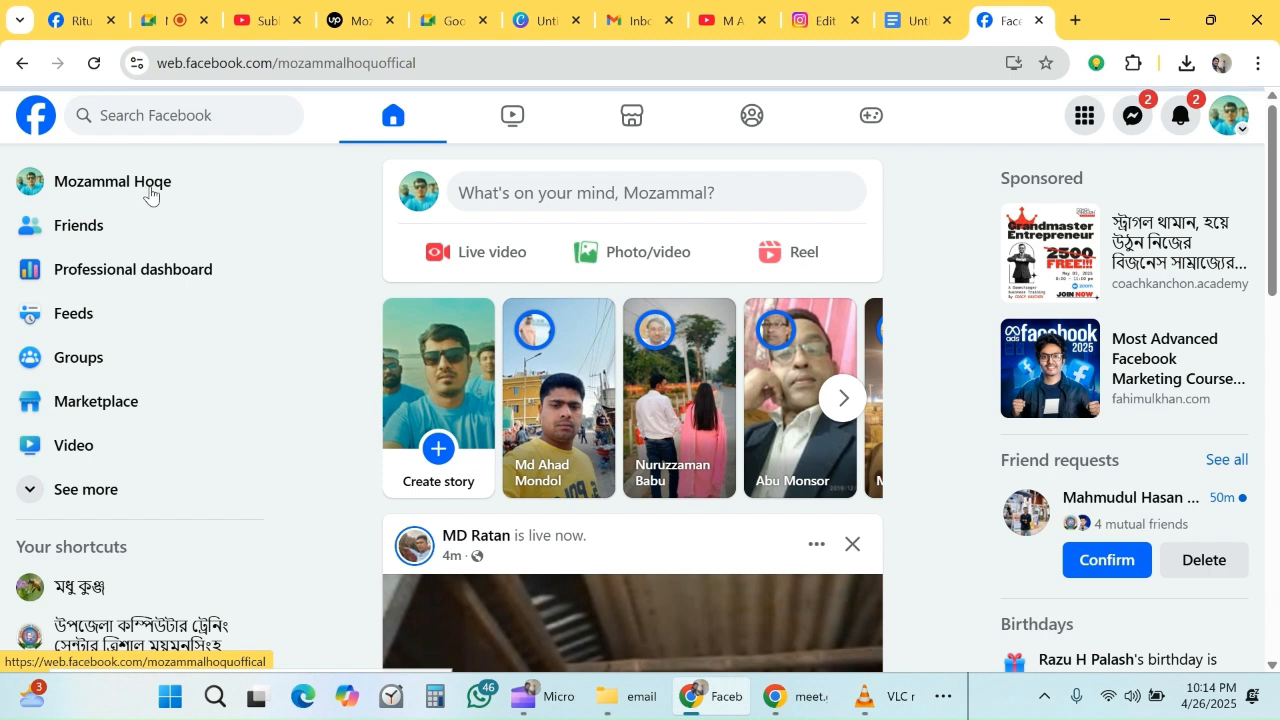
pyautogui.click(314, 63)
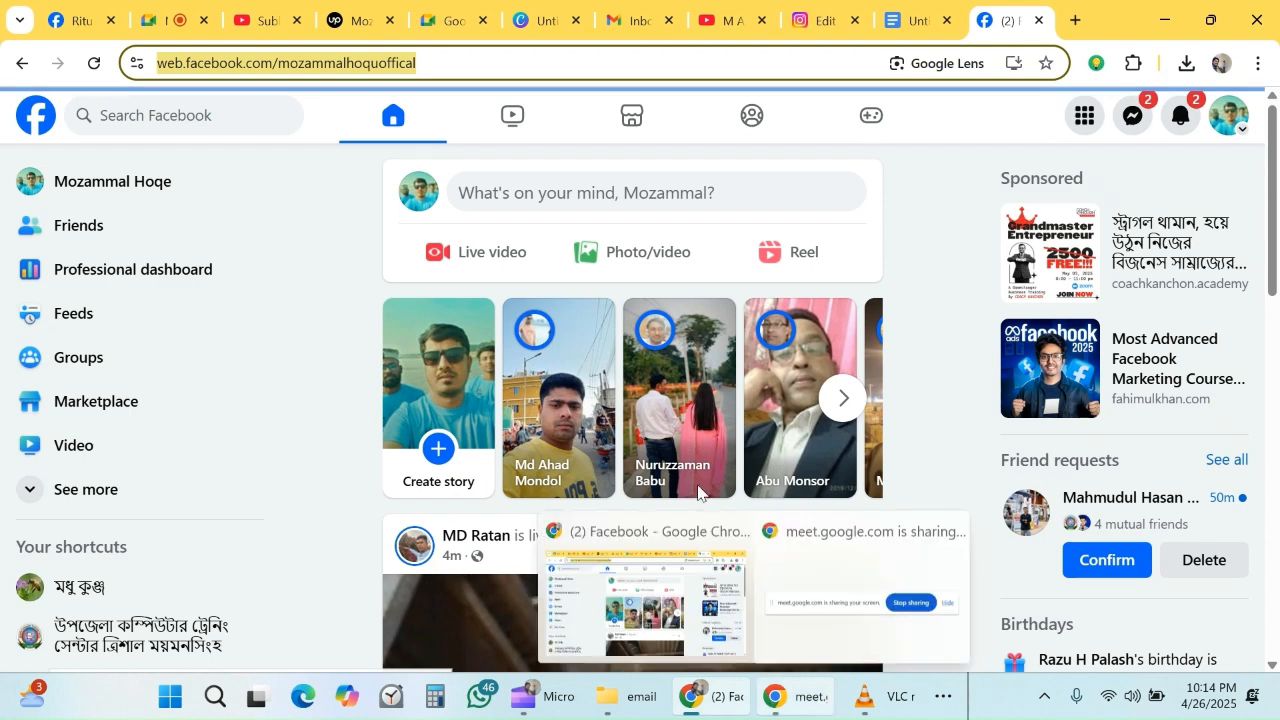
# - Back in the Google Docs signature, link the Facebook icon to the copied profile address
pyautogui.click(903, 20)
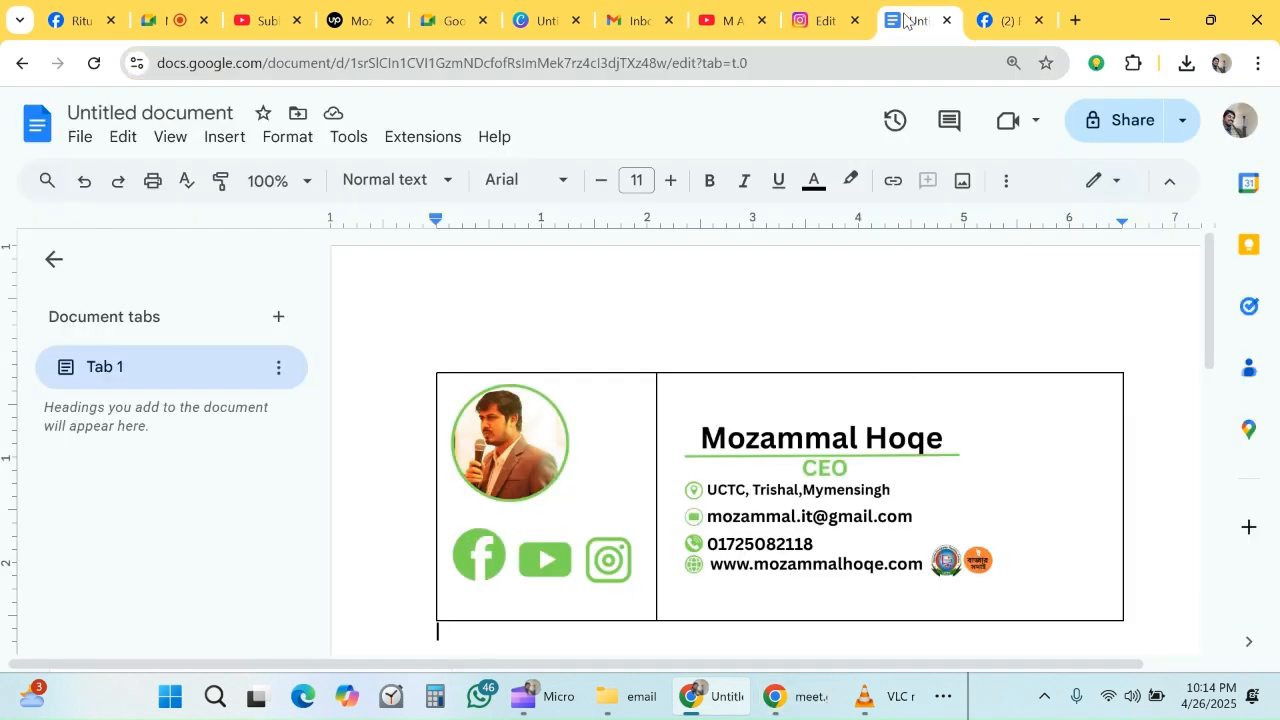
pyautogui.click(485, 563)
pyautogui.rightClick(485, 563)
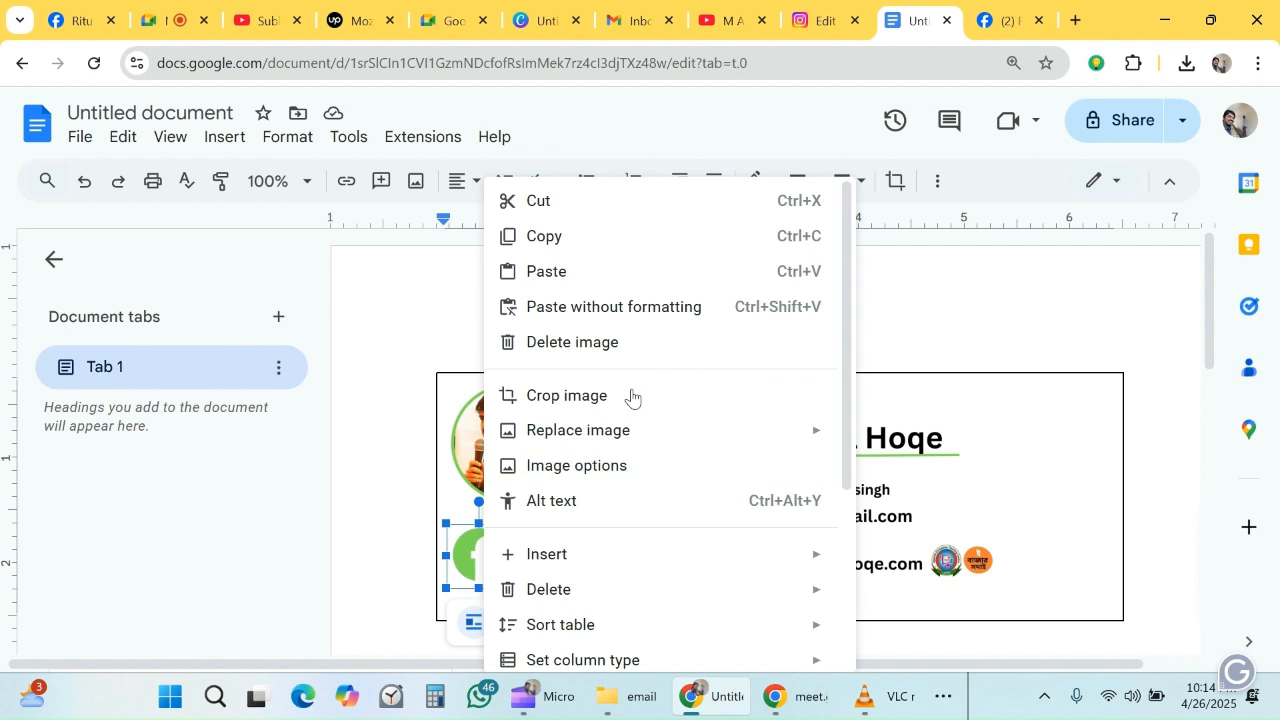
pyautogui.scroll(-3, 626, 598)
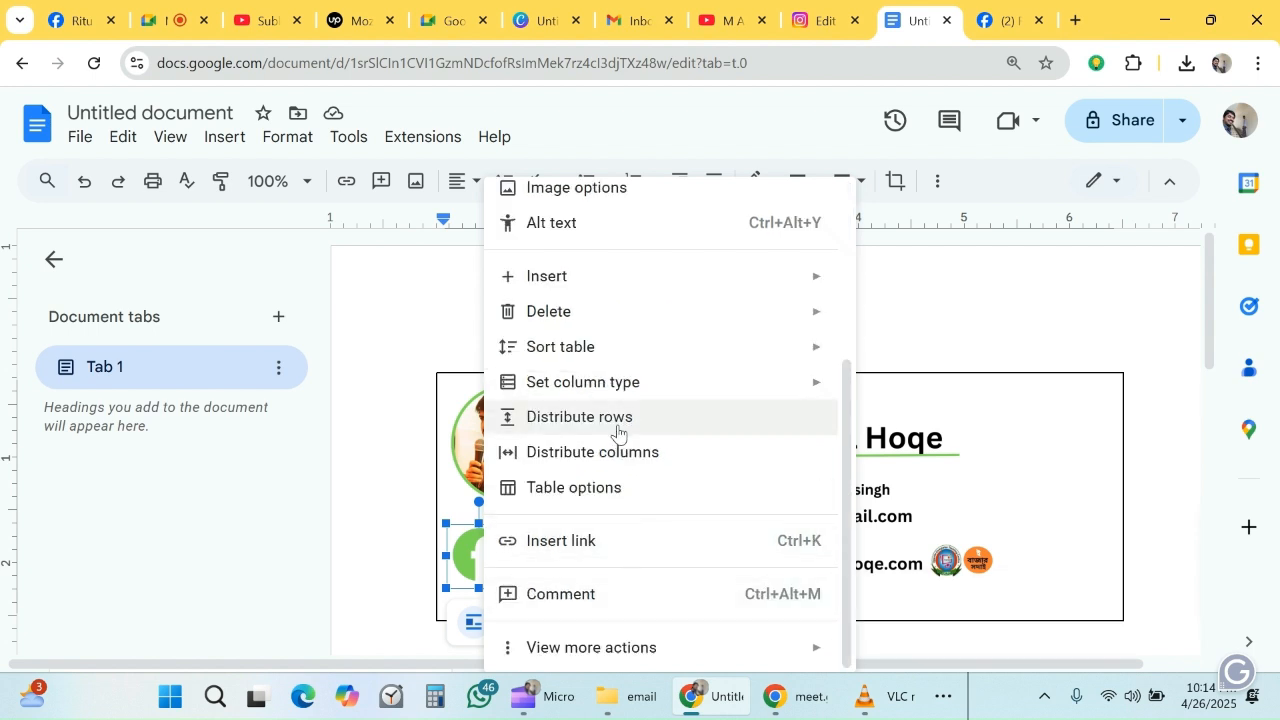
pyautogui.click(582, 550)
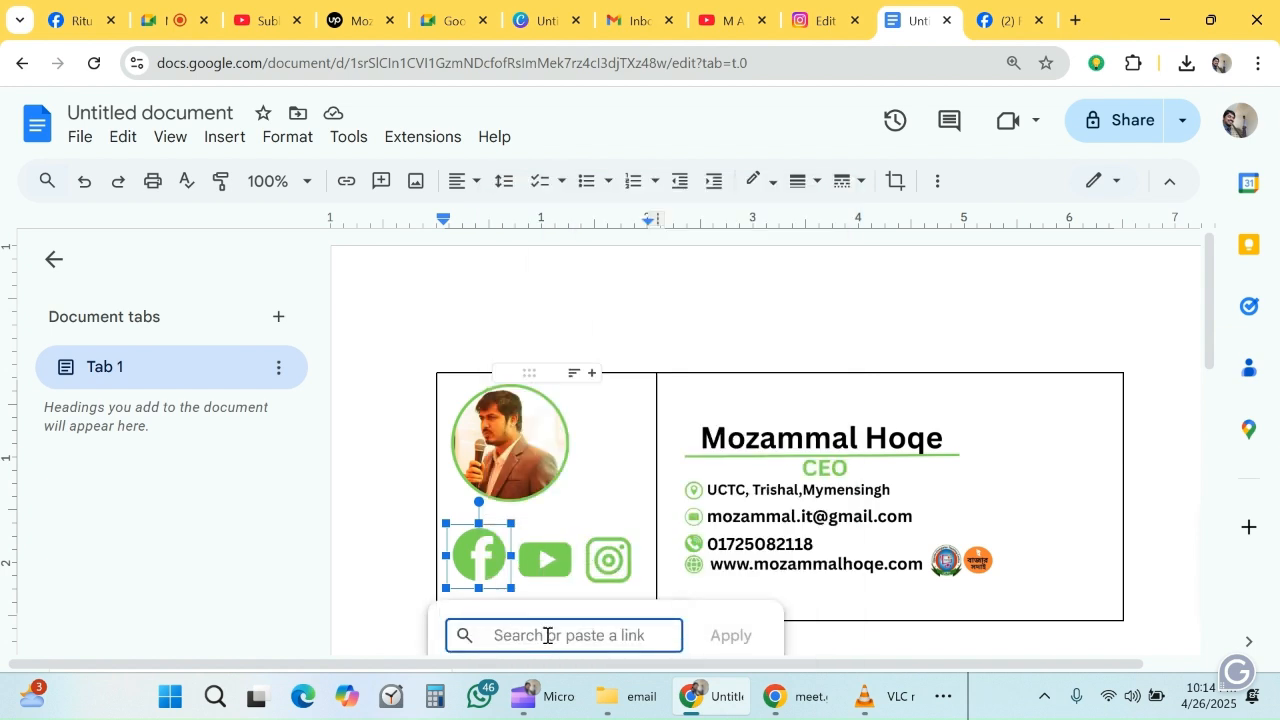
pyautogui.hotkey('ctrl', 'v')
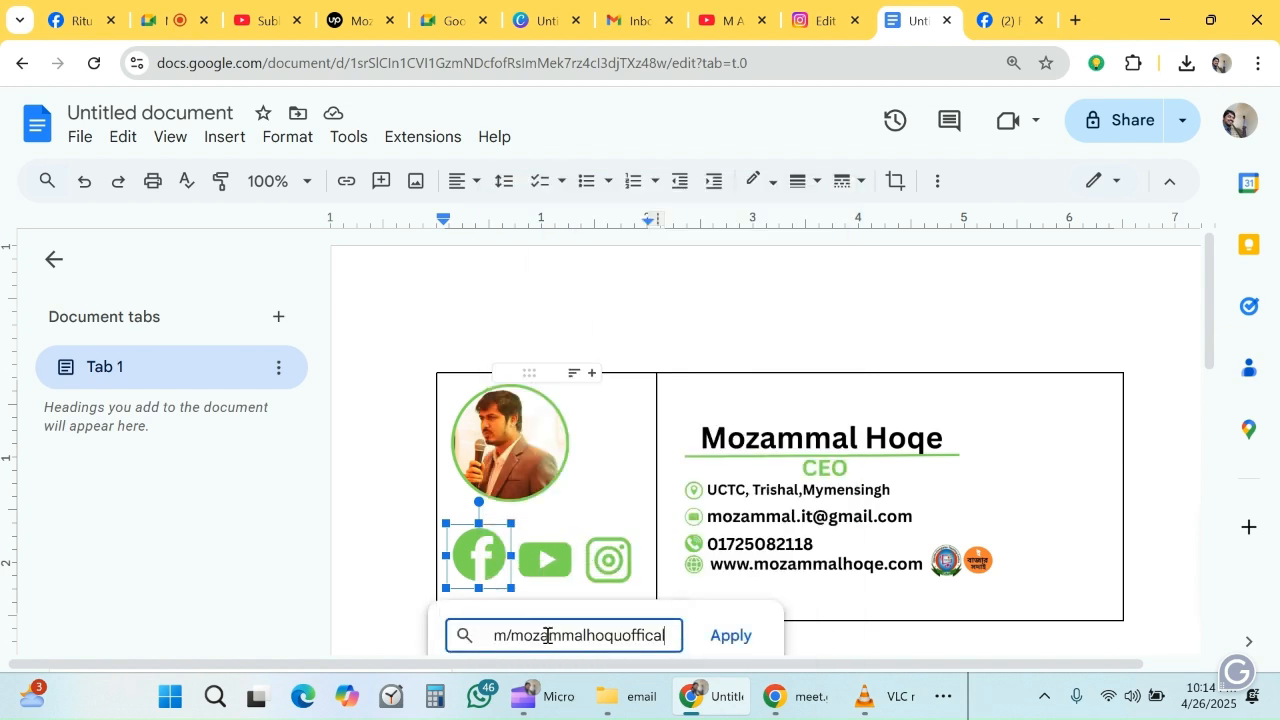
pyautogui.click(724, 634)
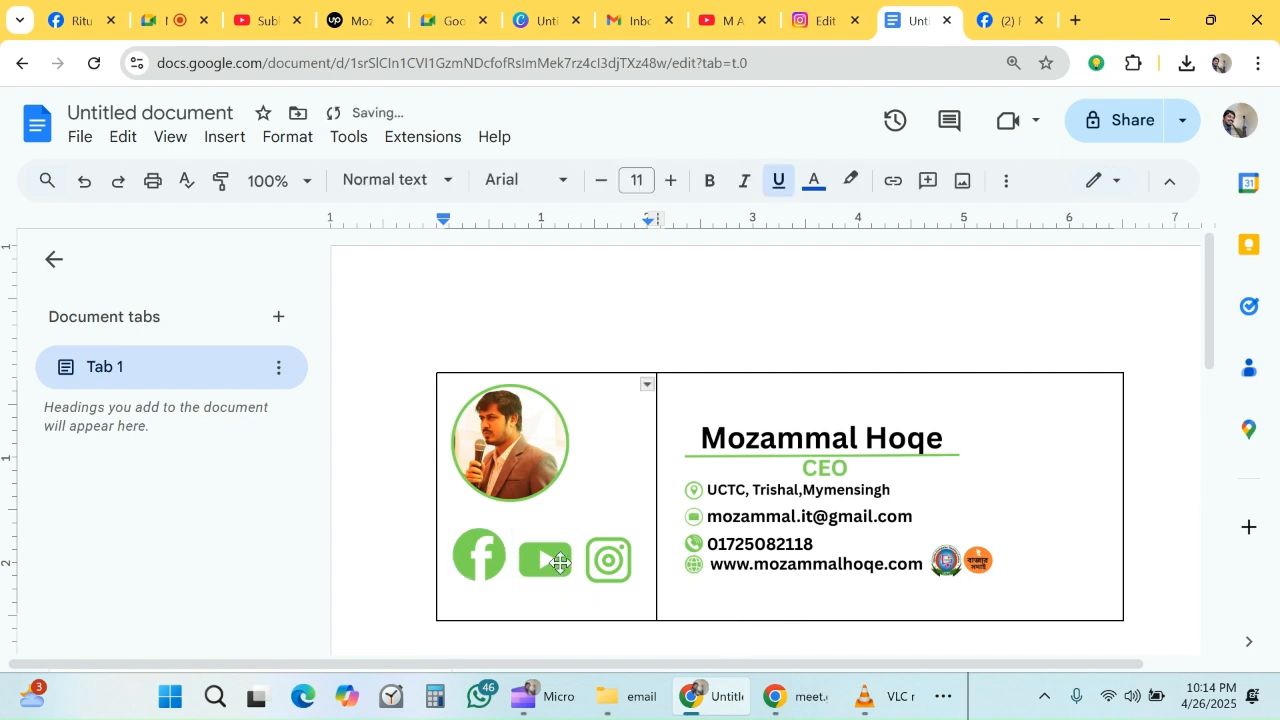
# - Copy the YouTube channel's address from its open browser tab and link the YouTube icon in the signature to it
pyautogui.click(560, 562)
pyautogui.click(735, 20)
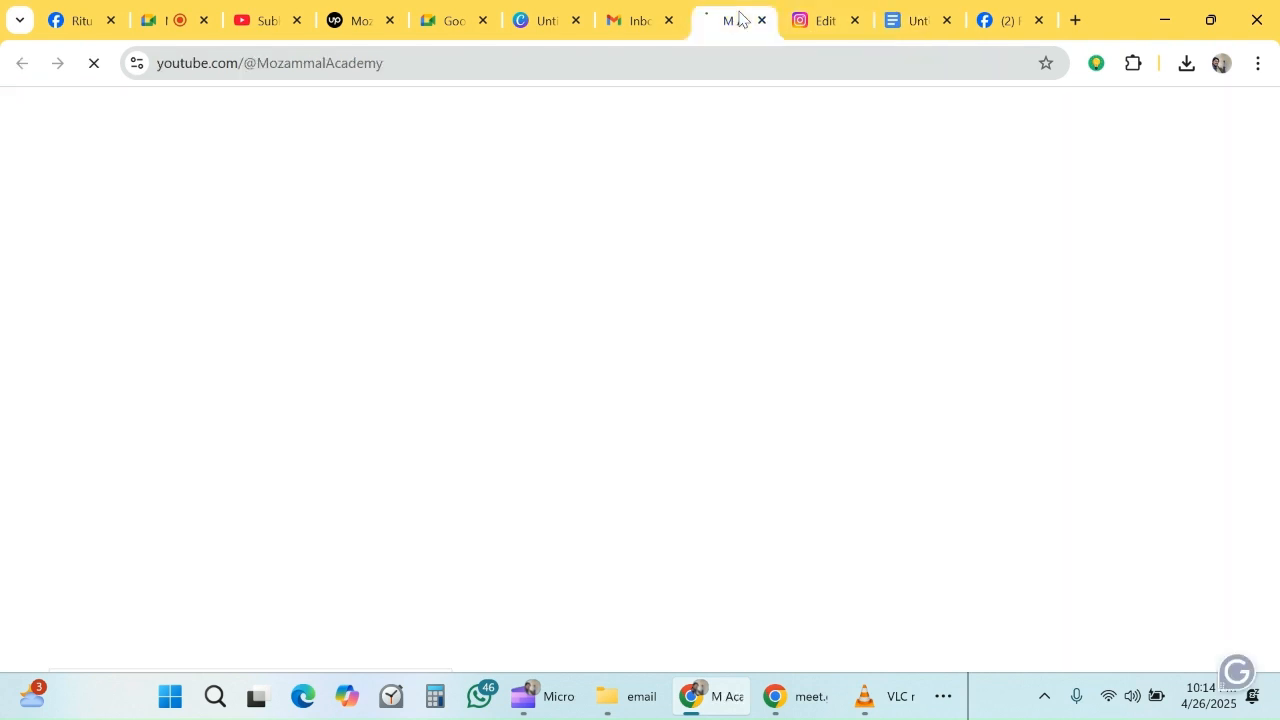
pyautogui.click(438, 67)
pyautogui.hotkey('ctrl', 'c')
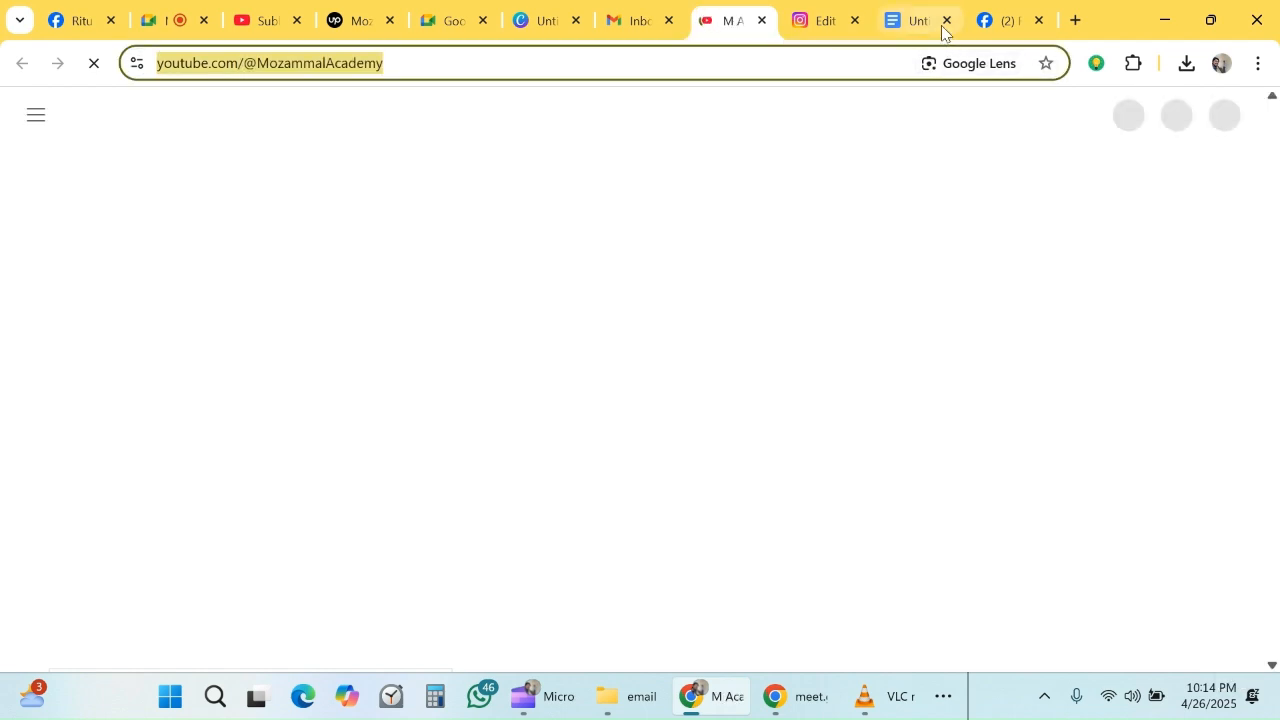
pyautogui.click(890, 36)
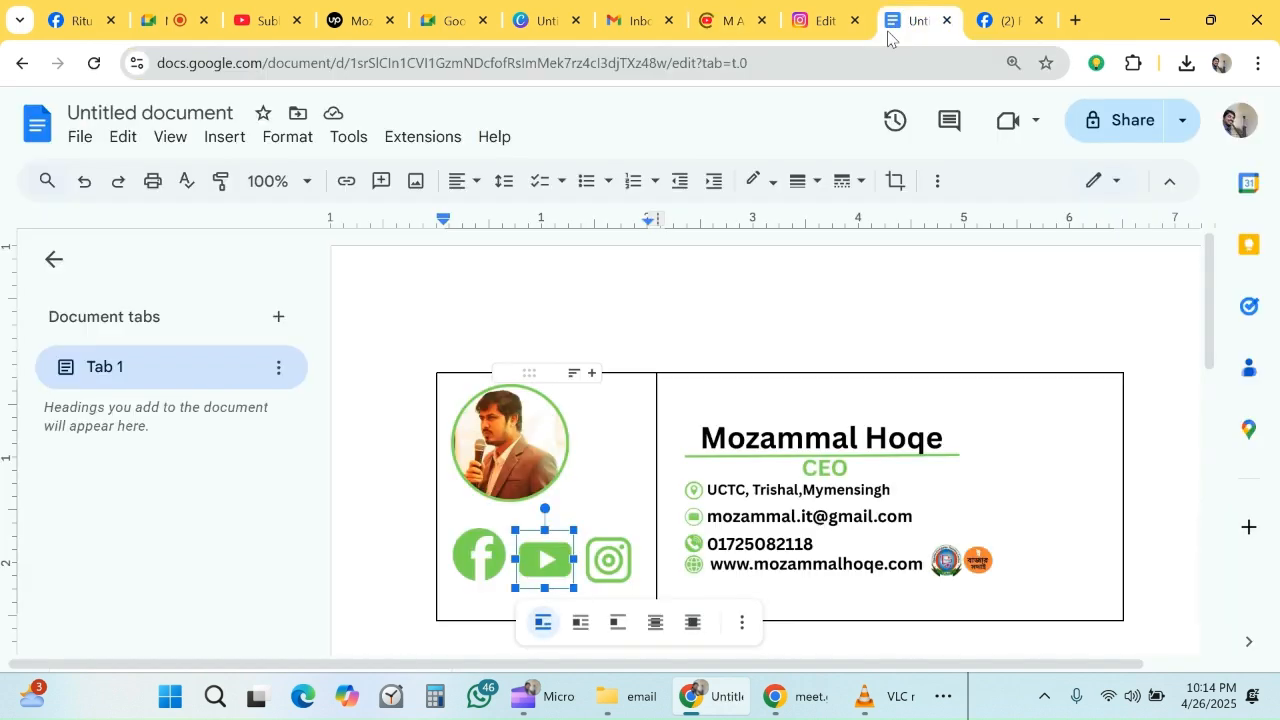
pyautogui.rightClick(544, 561)
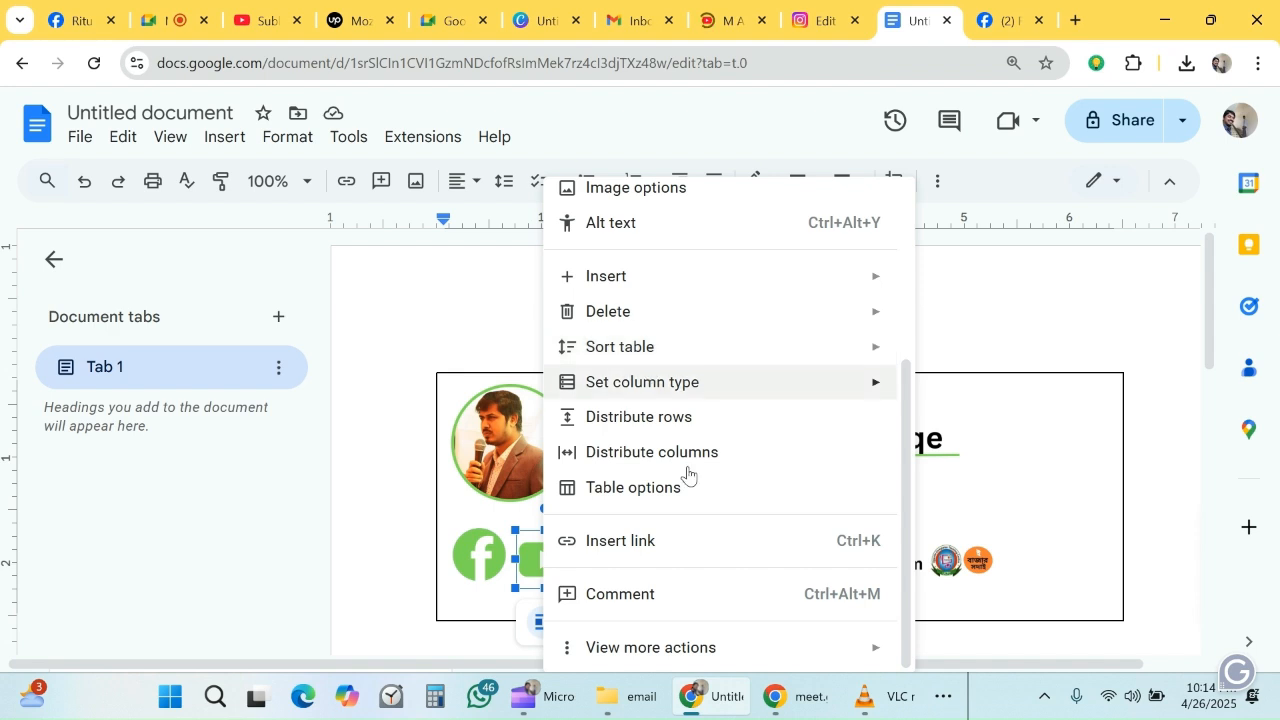
pyautogui.click(660, 542)
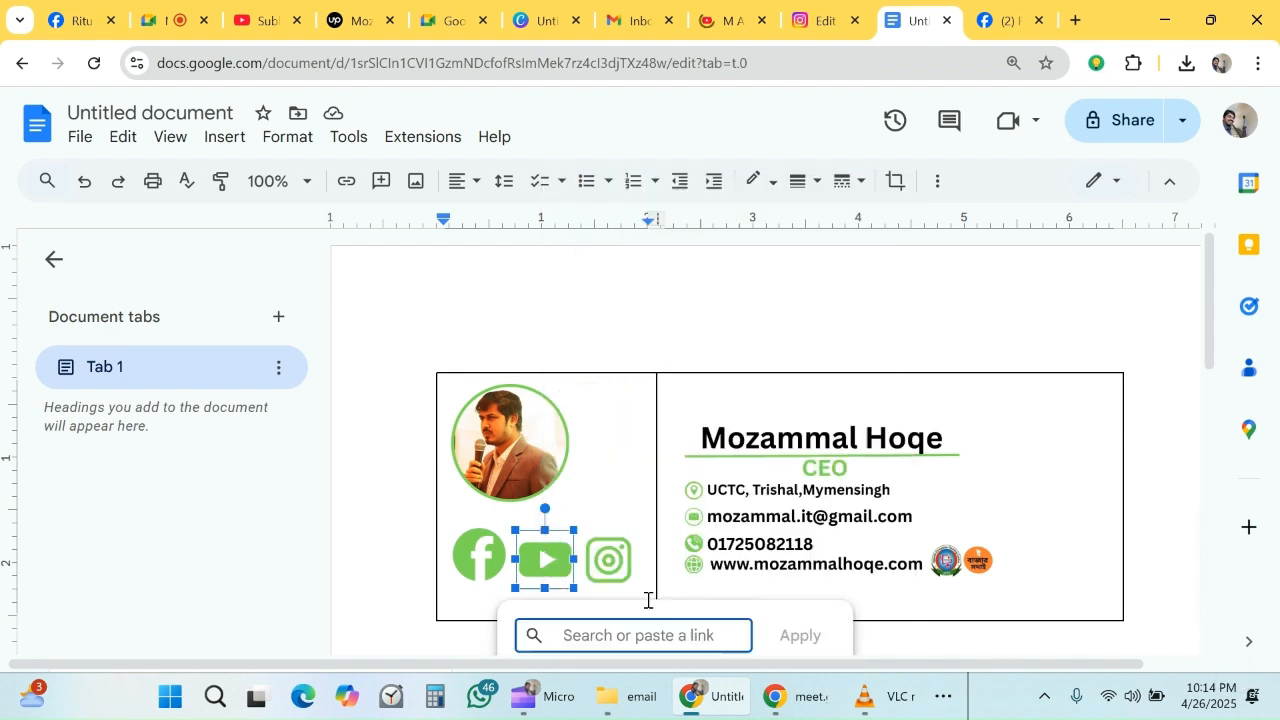
pyautogui.hotkey('ctrl', 'v')
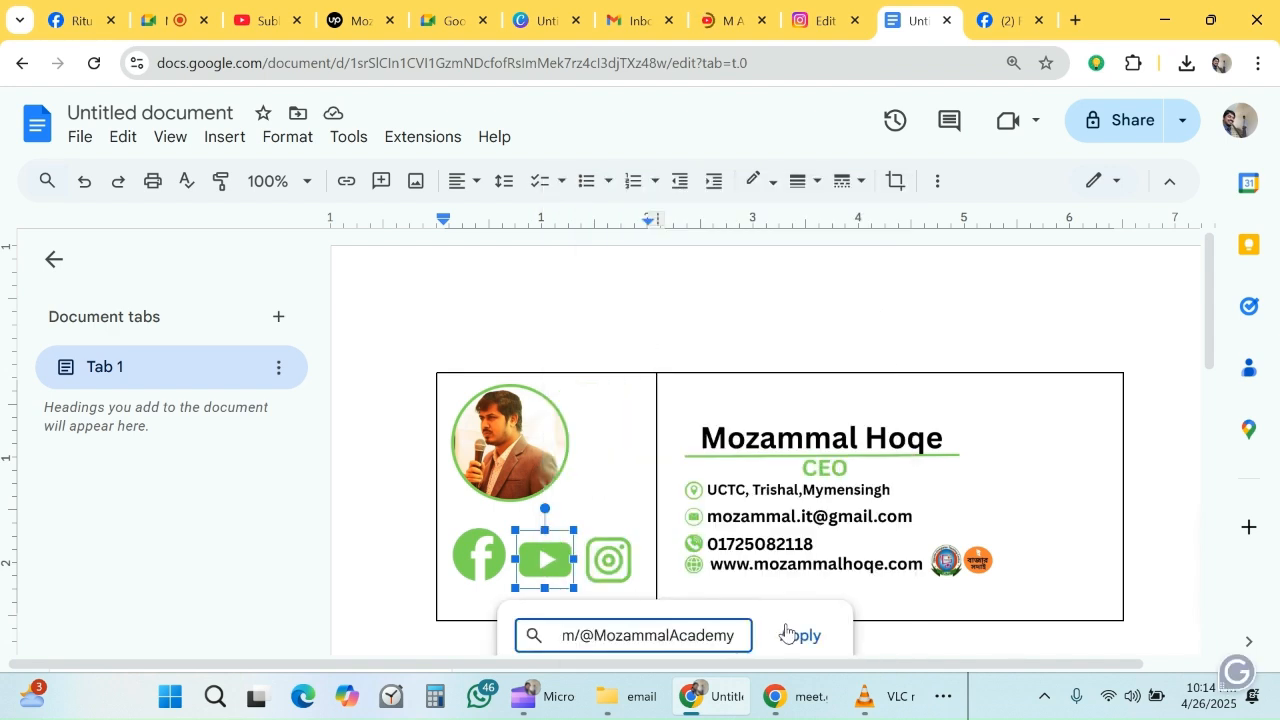
pyautogui.press('Return')
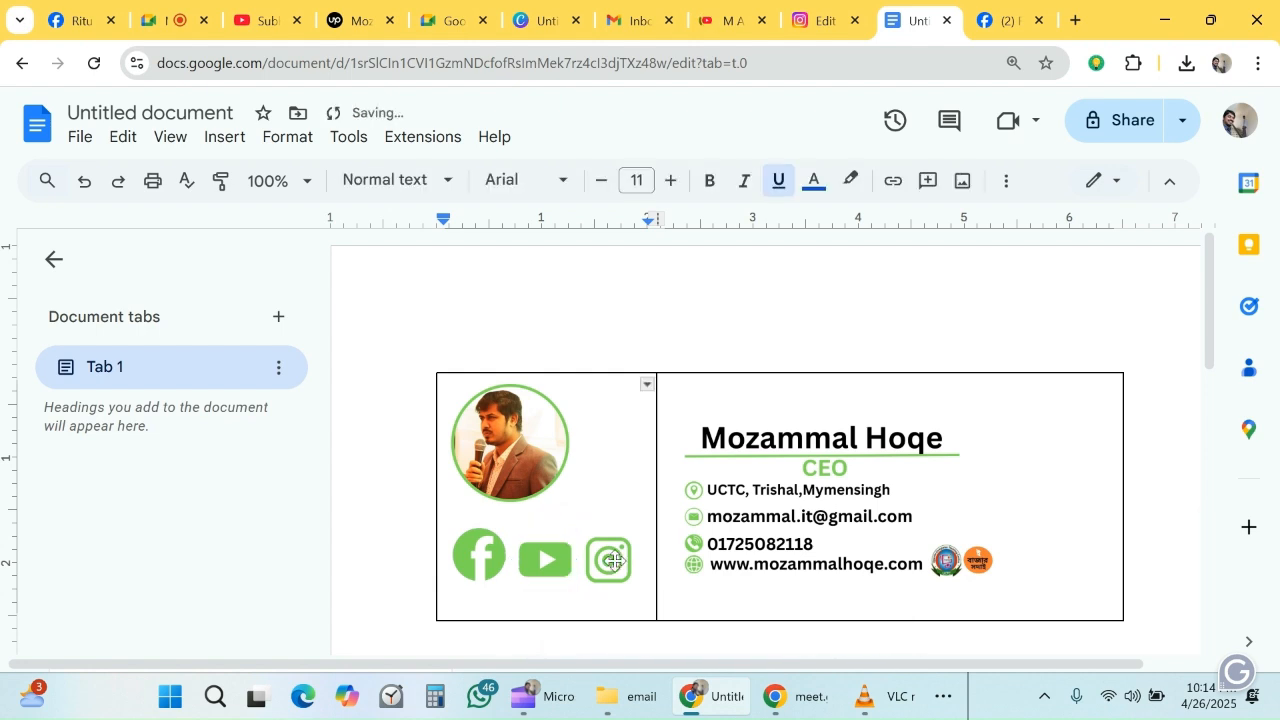
# - Open instagram.com/accounts/edit/ in a new browser tab and copy that page's address
pyautogui.click(1075, 20)
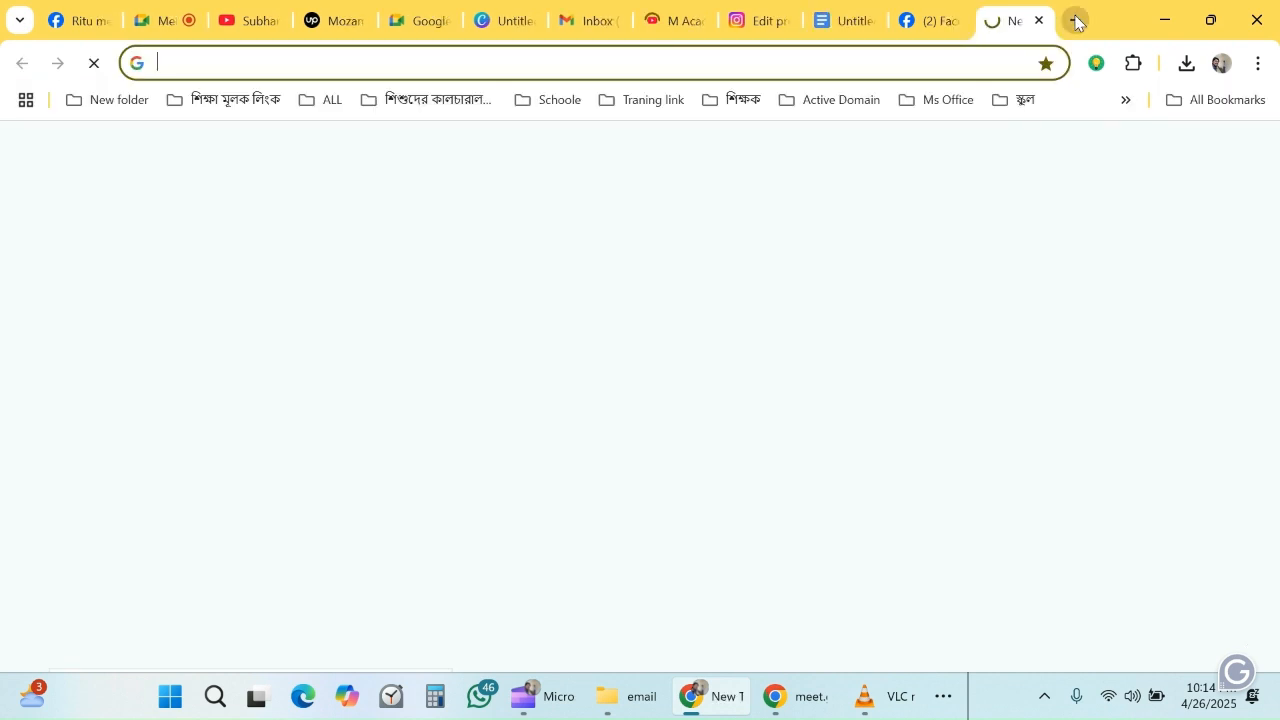
pyautogui.write('ins')
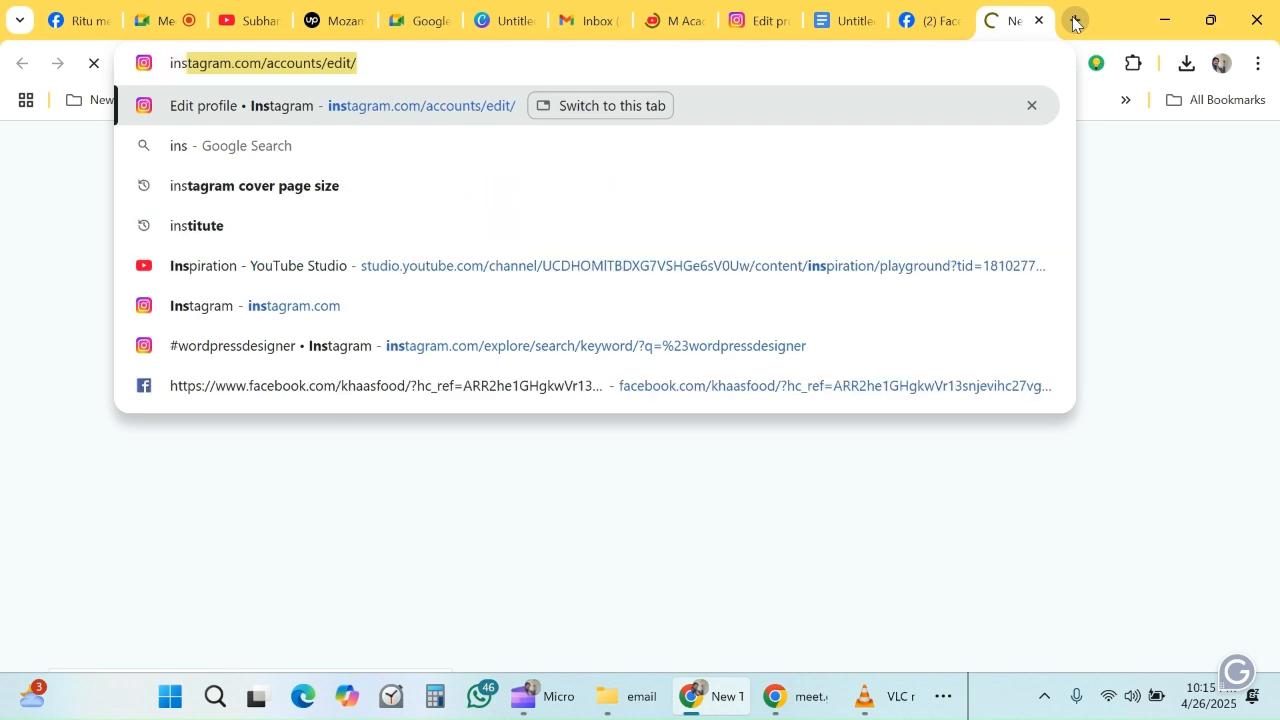
pyautogui.press('Return')
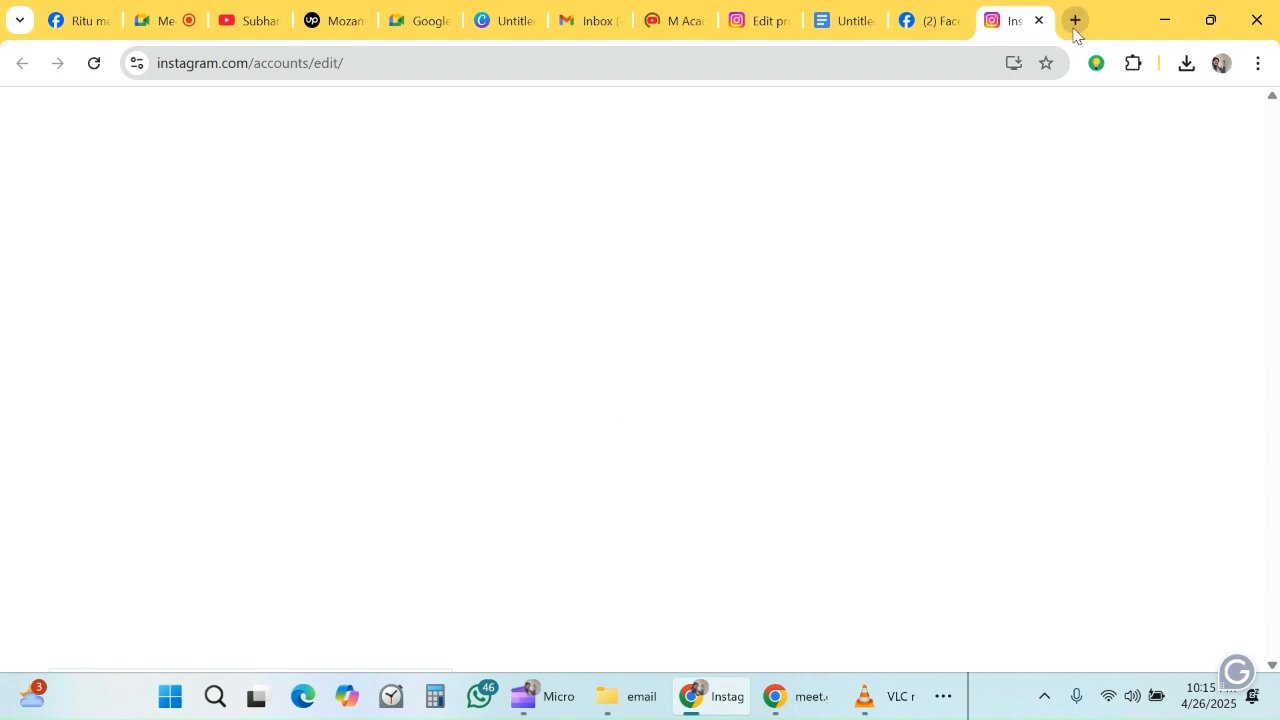
pyautogui.click(1075, 30)
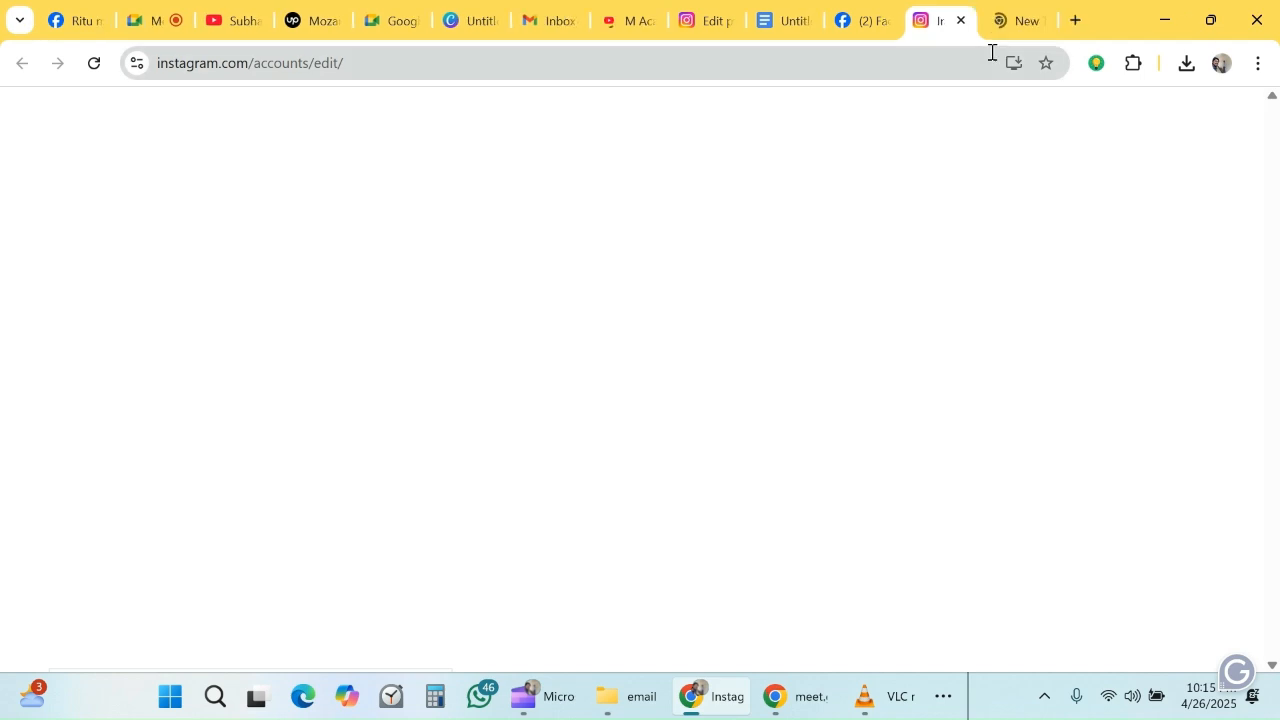
pyautogui.click(1008, 20)
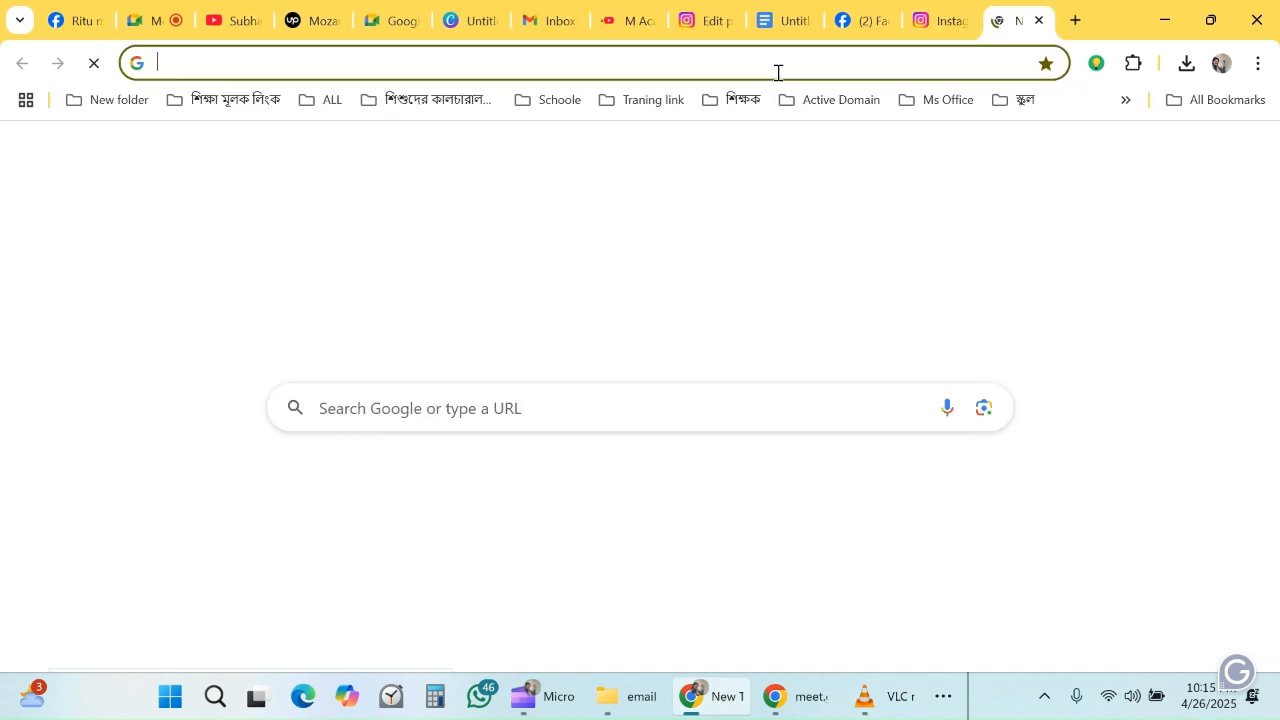
pyautogui.click(941, 18)
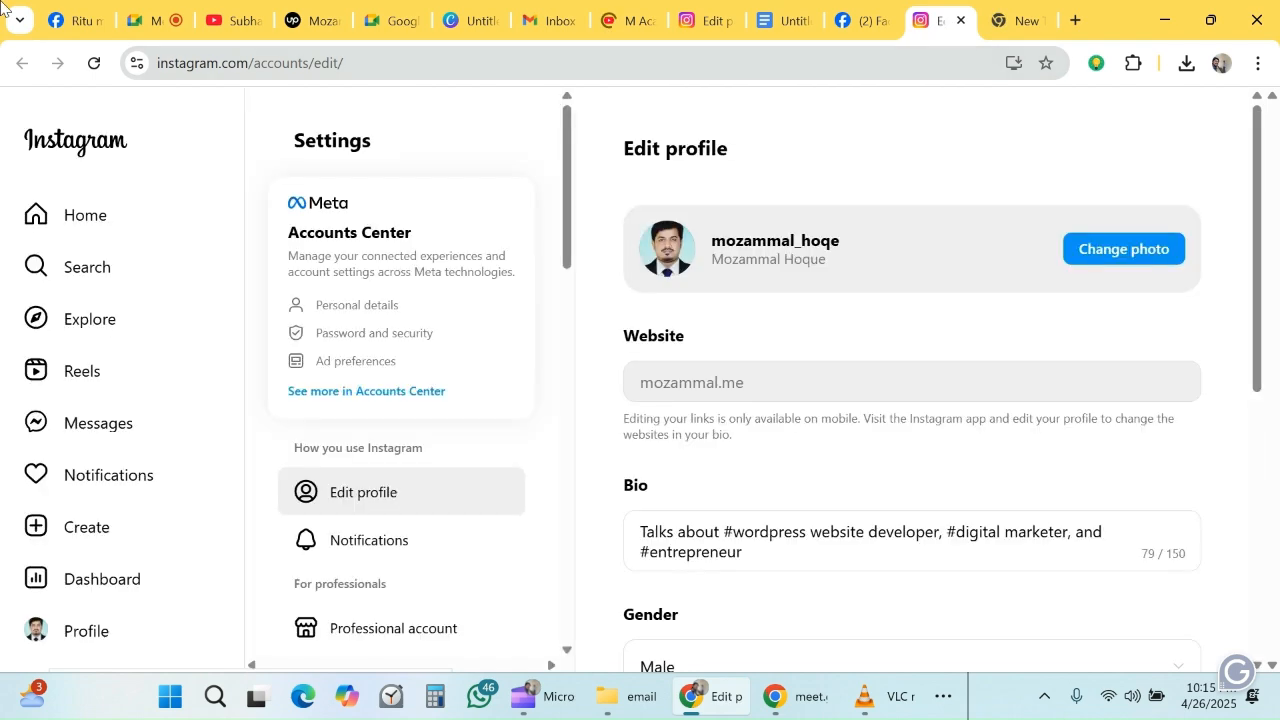
pyautogui.click(296, 62)
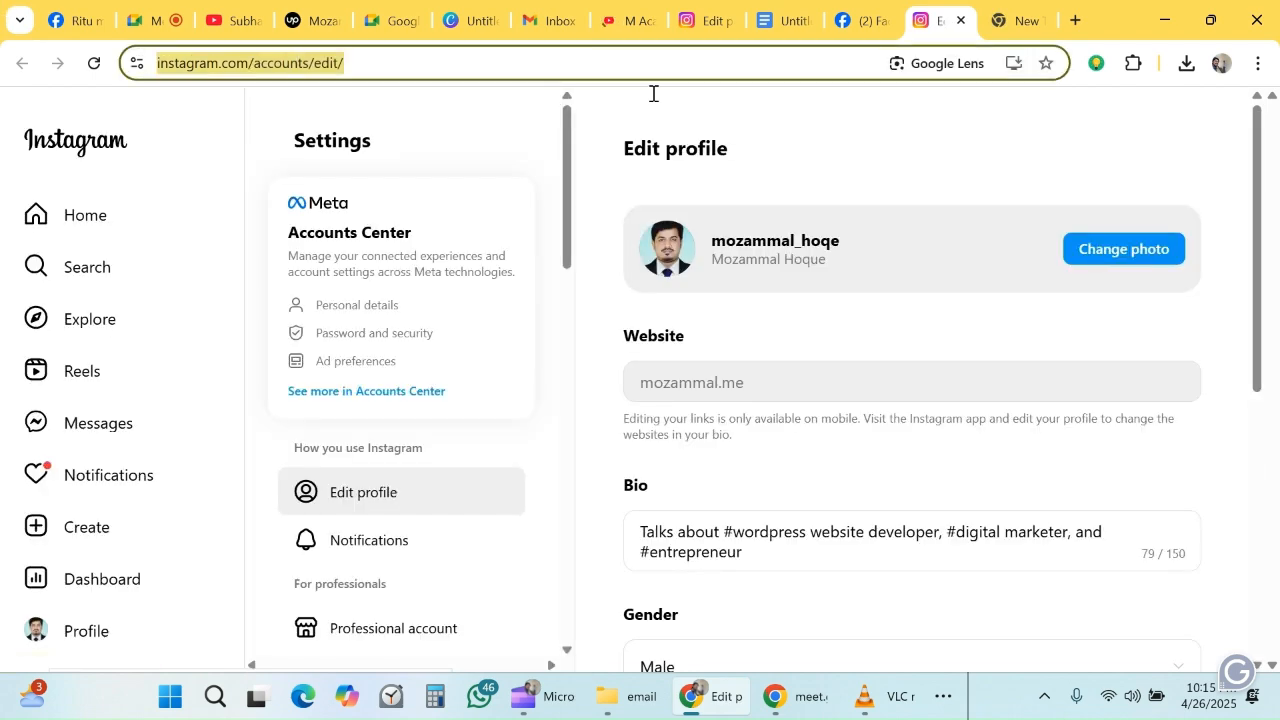
# - Back in the Google Docs signature, link the Instagram icon to the copied Instagram address
pyautogui.click(793, 16)
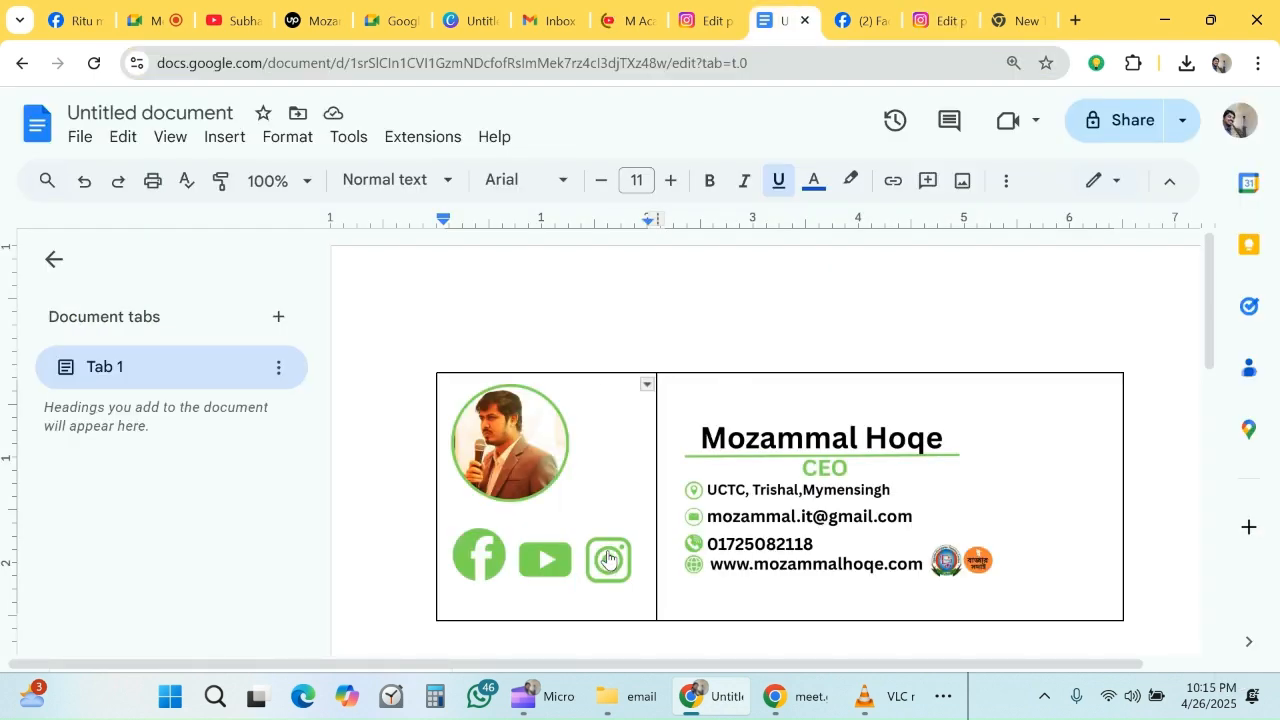
pyautogui.rightClick(607, 557)
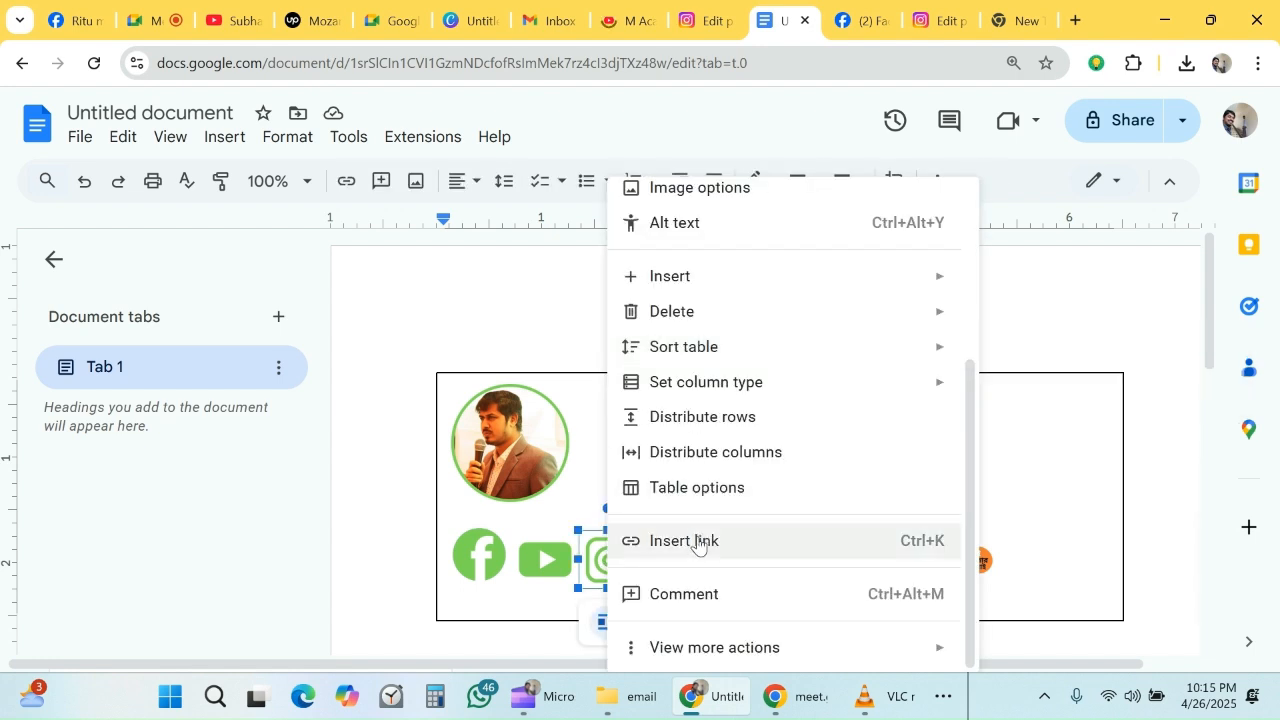
pyautogui.click(697, 542)
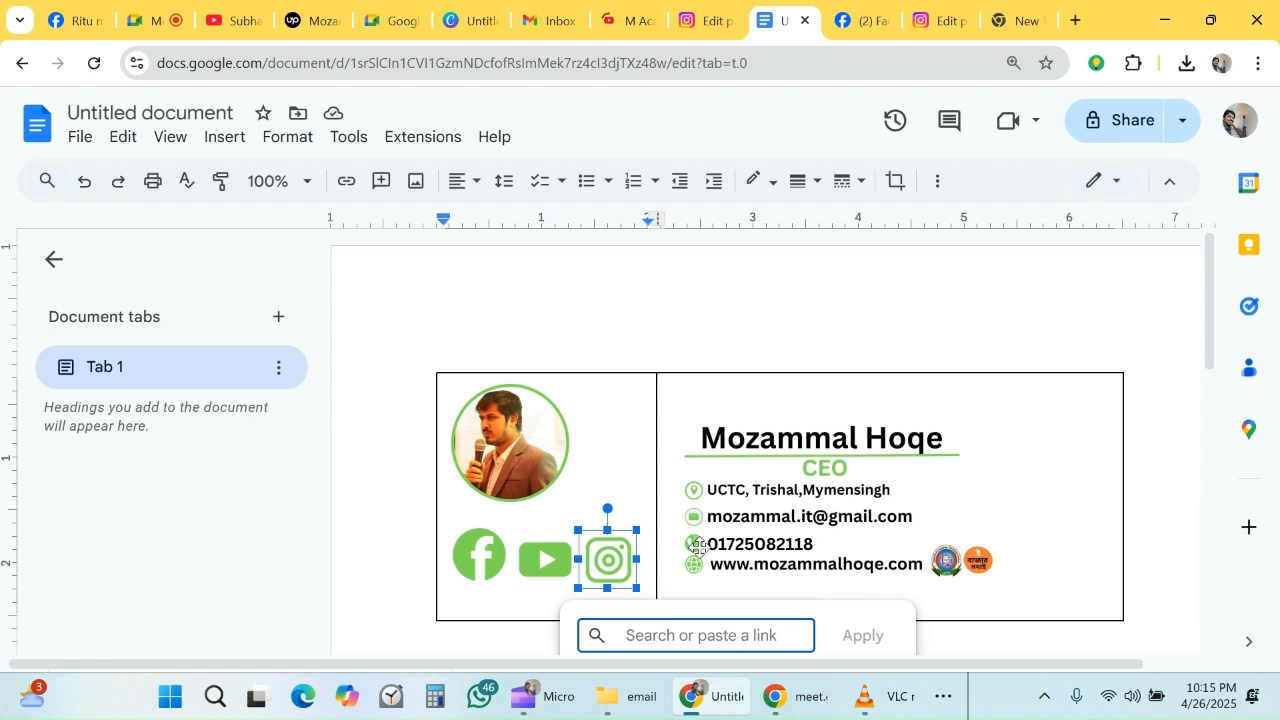
pyautogui.hotkey('ctrl', 'v')
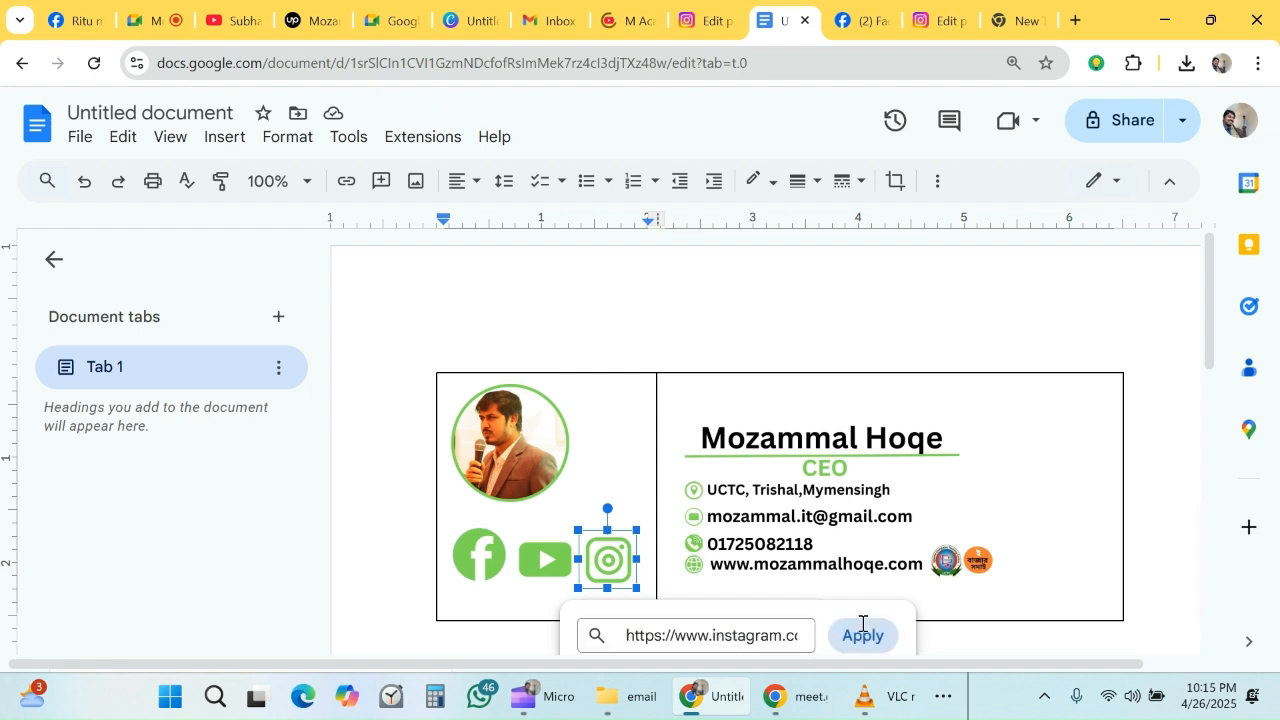
pyautogui.click(862, 633)
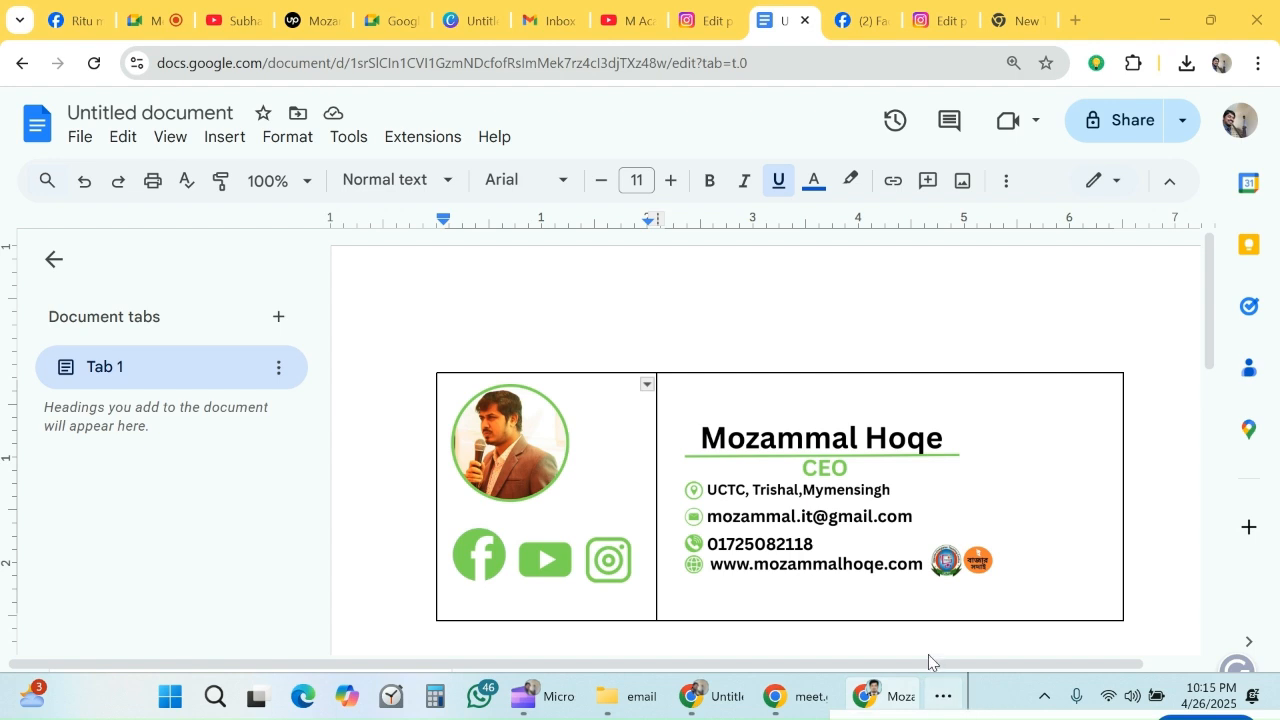
pyautogui.scroll(-1, 1021, 337)
pyautogui.scroll(-3, 1021, 337)
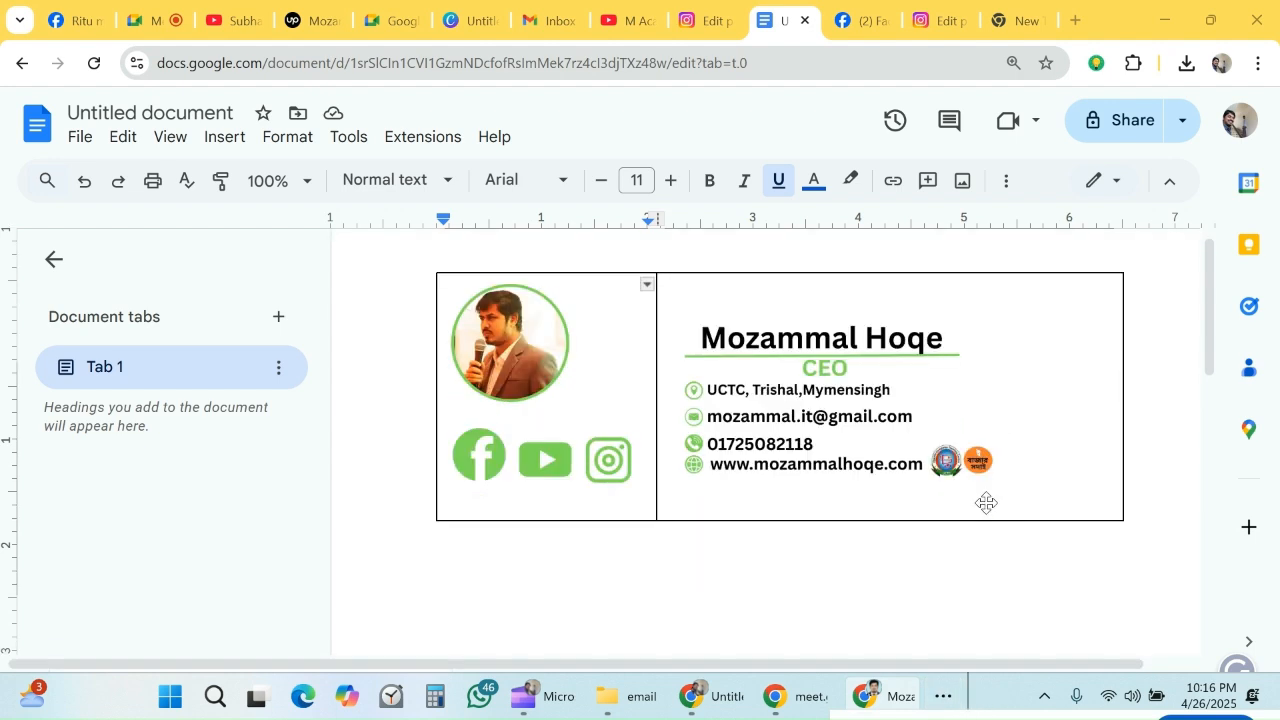
pyautogui.click(942, 697)
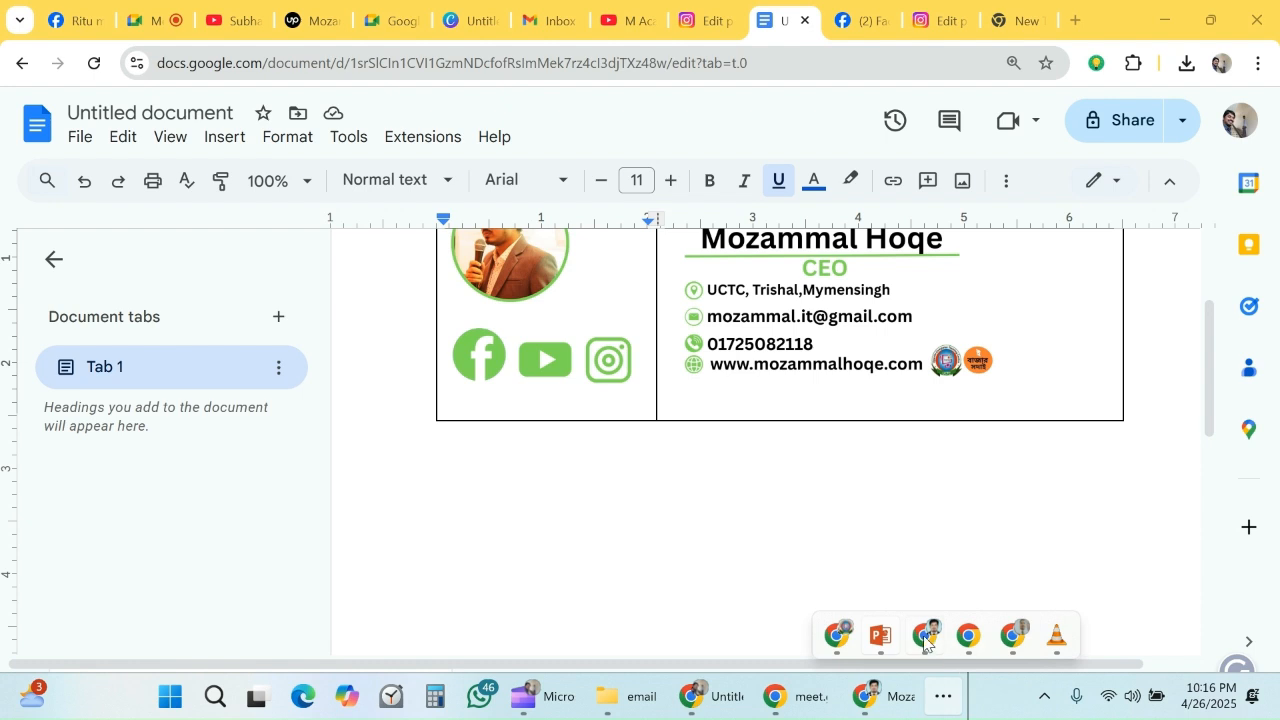
pyautogui.moveTo(926, 640)
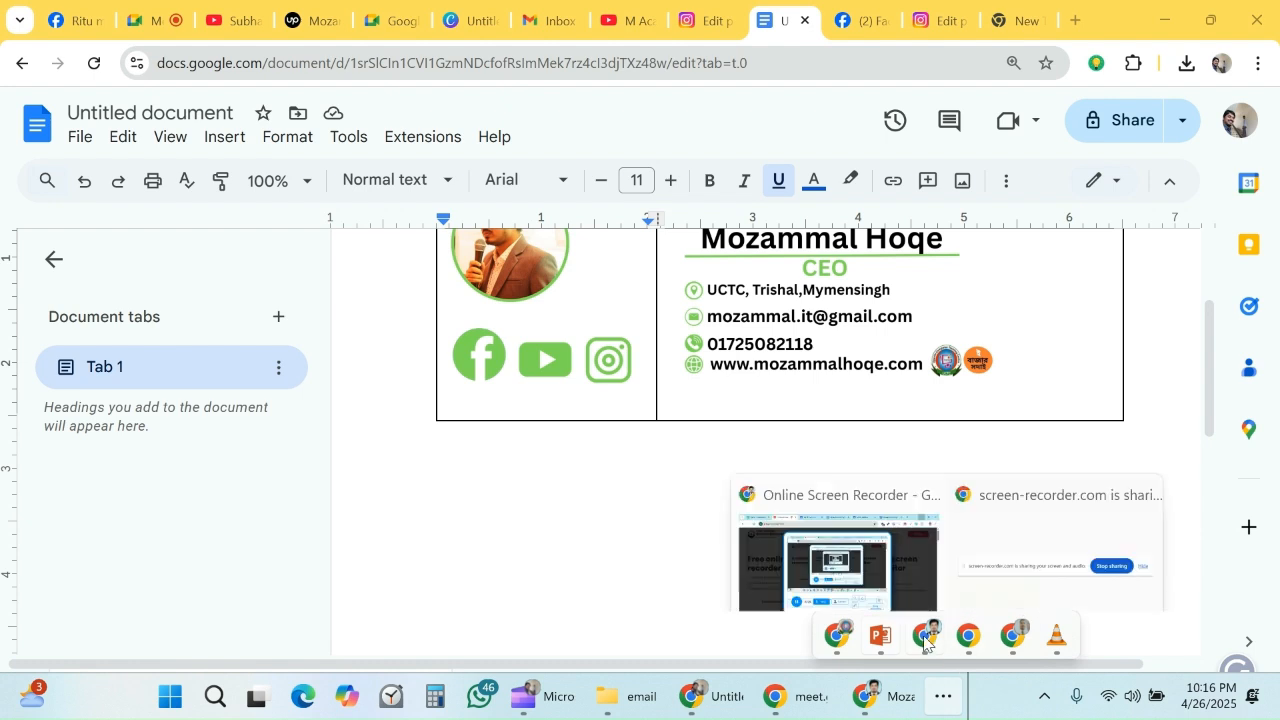
pyautogui.click(860, 560)
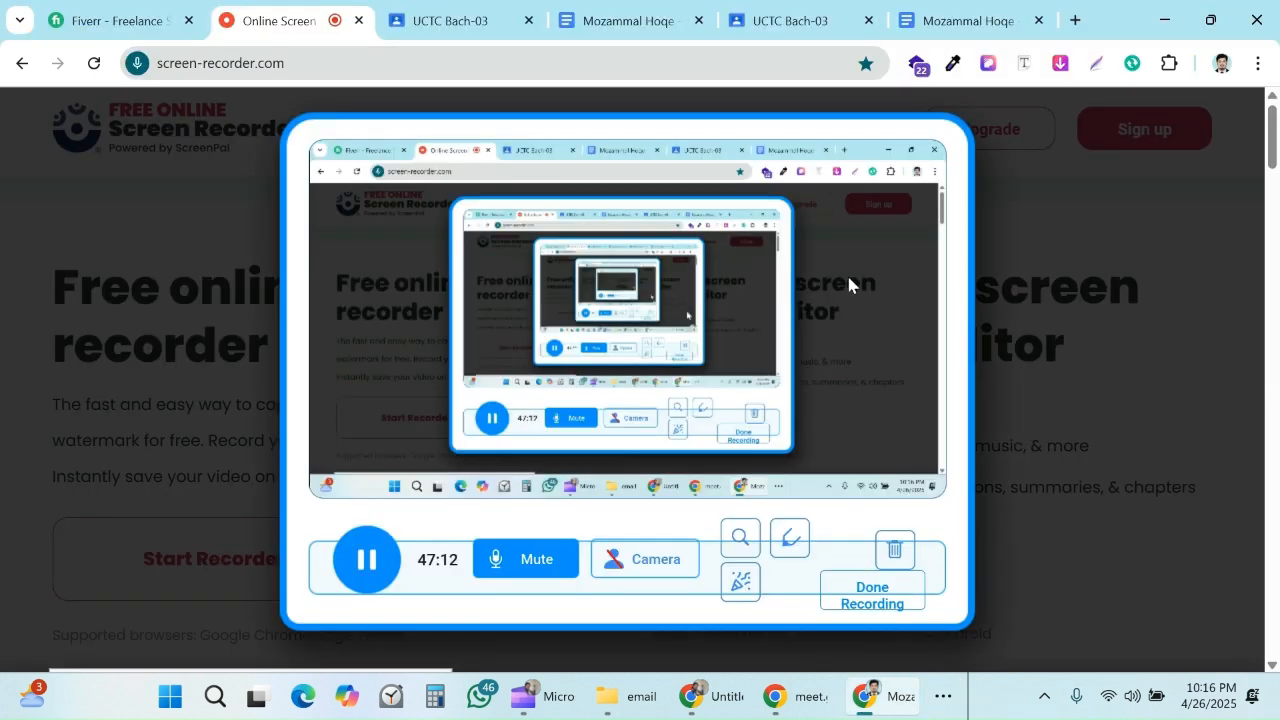
# - In the Google Docs signature table, select all outer borders and the middle divider and set their border color to white
pyautogui.click(1165, 21)
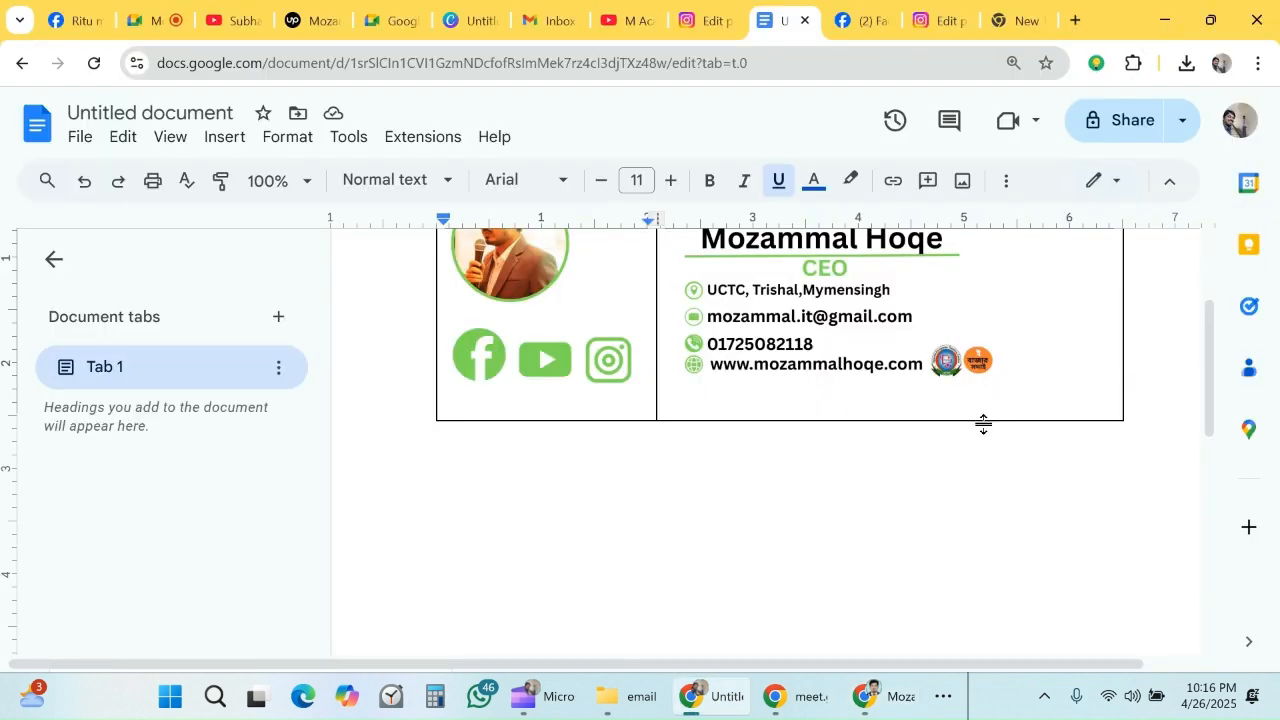
pyautogui.scroll(2, 654, 403)
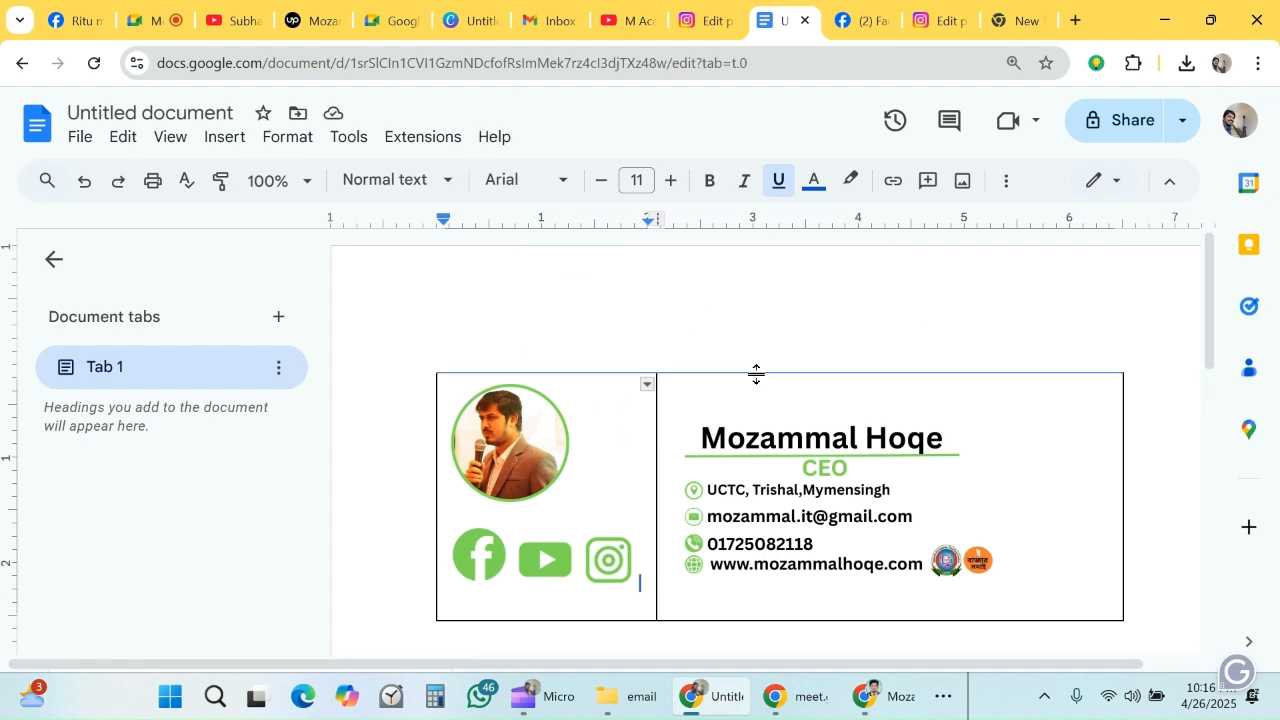
pyautogui.click(764, 373)
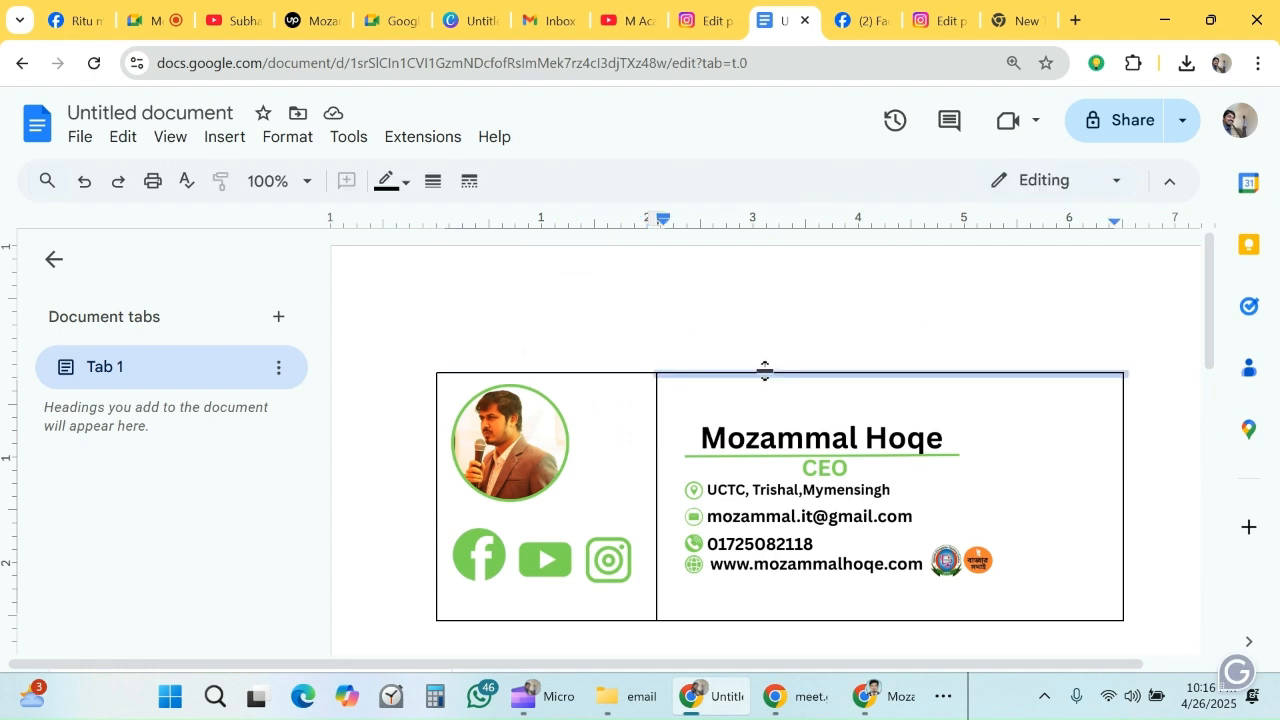
pyautogui.keyDown('shift'); pyautogui.click(604, 372); pyautogui.keyUp('shift')
pyautogui.keyDown('shift'); pyautogui.click(437, 485); pyautogui.keyUp('shift')
pyautogui.keyDown('shift'); pyautogui.click(482, 621); pyautogui.keyUp('shift')
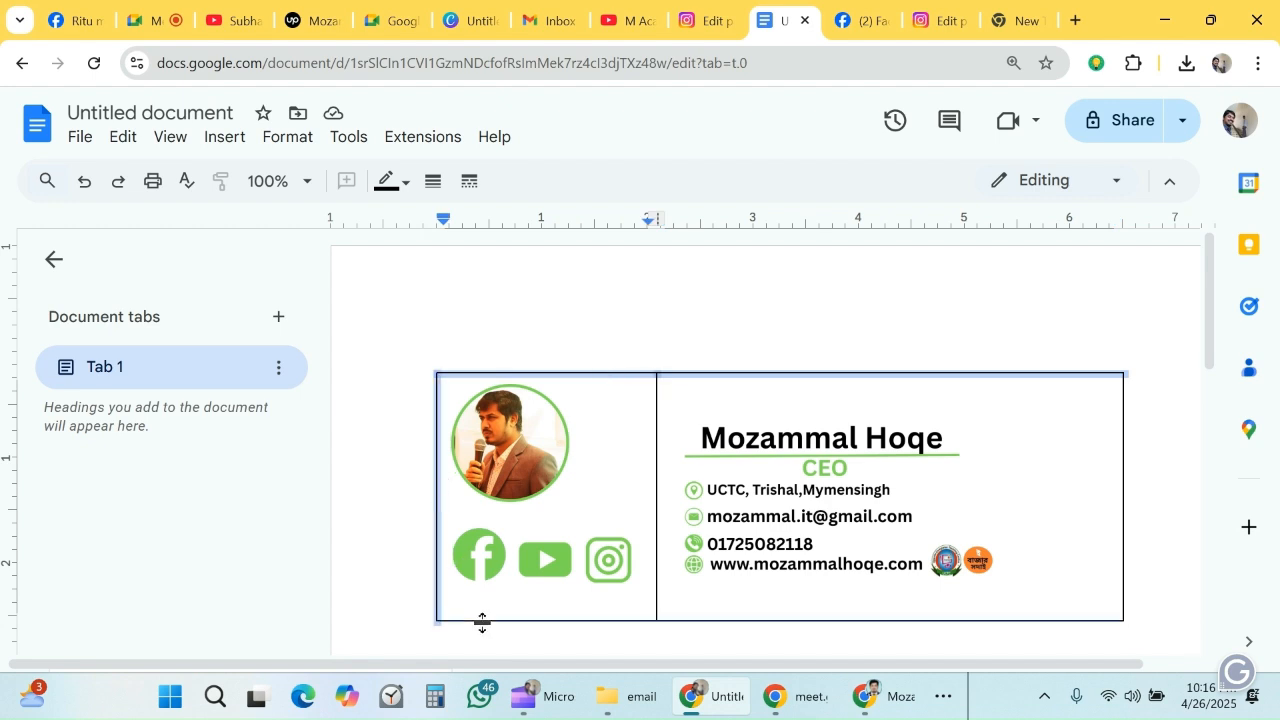
pyautogui.keyDown('shift'); pyautogui.click(729, 619); pyautogui.keyUp('shift')
pyautogui.keyDown('shift'); pyautogui.click(1123, 520); pyautogui.keyUp('shift')
pyautogui.keyDown('shift'); pyautogui.click(657, 435); pyautogui.keyUp('shift')
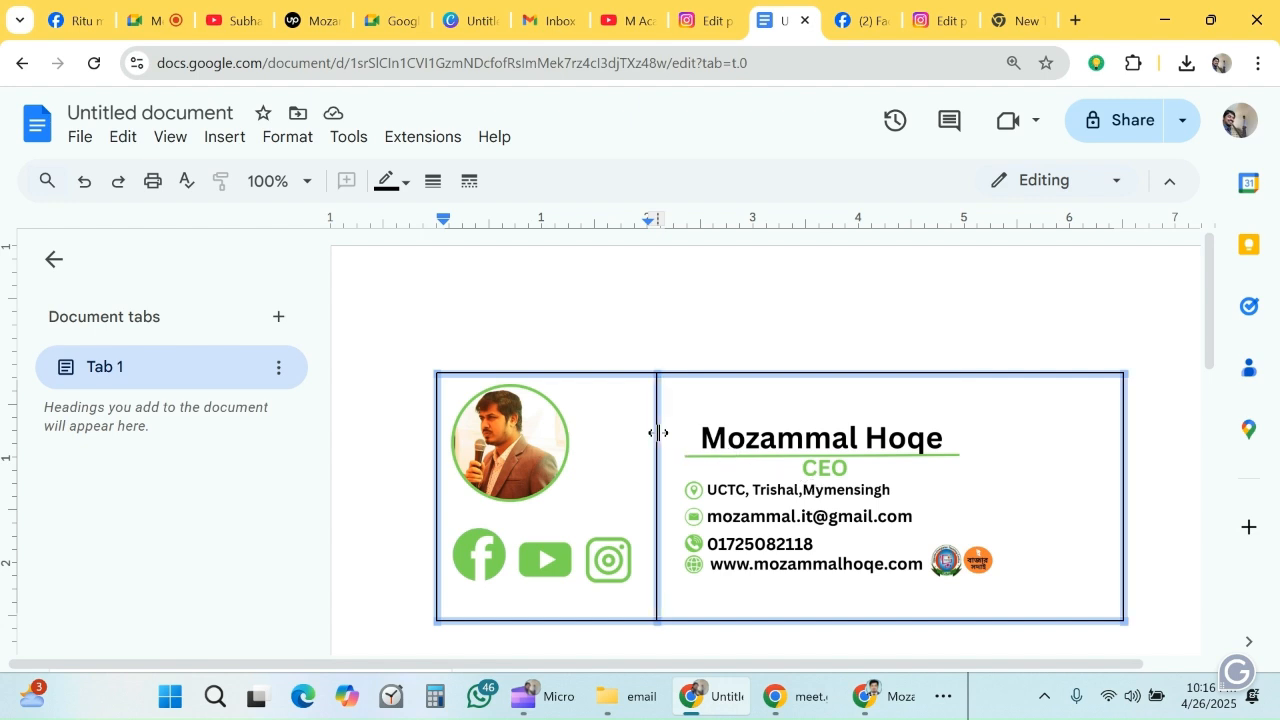
pyautogui.click(403, 184)
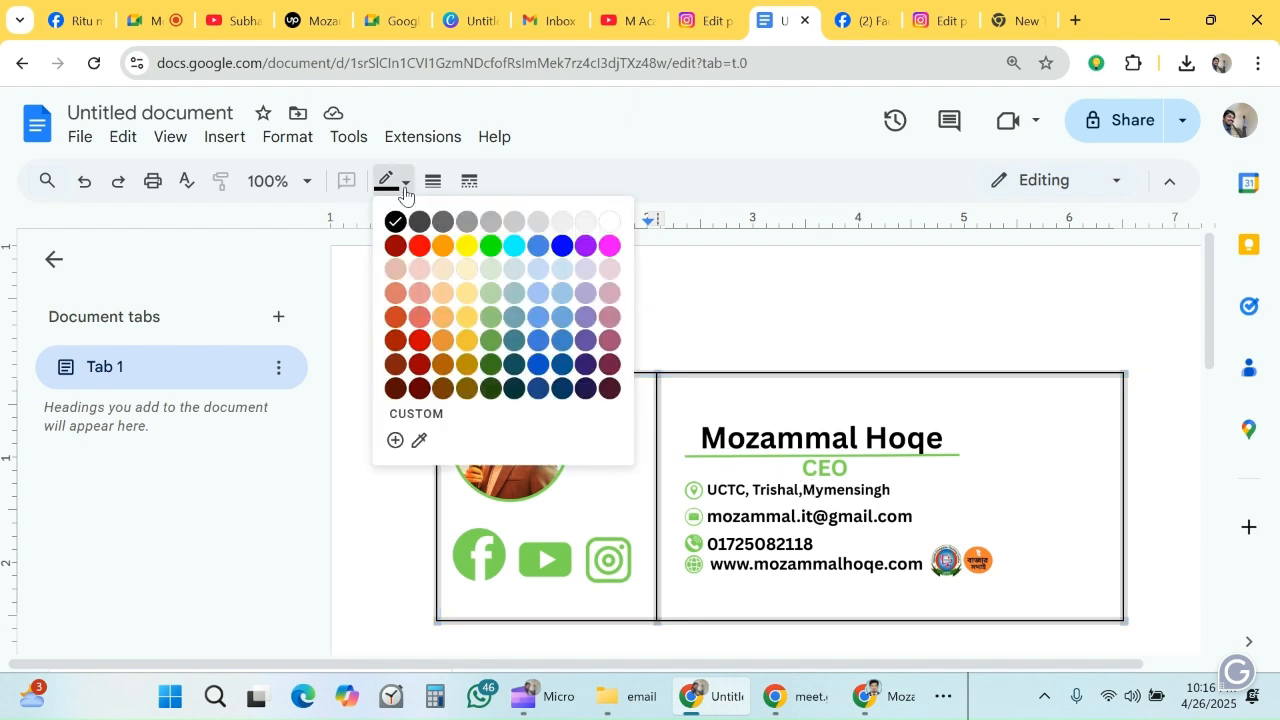
pyautogui.click(610, 222)
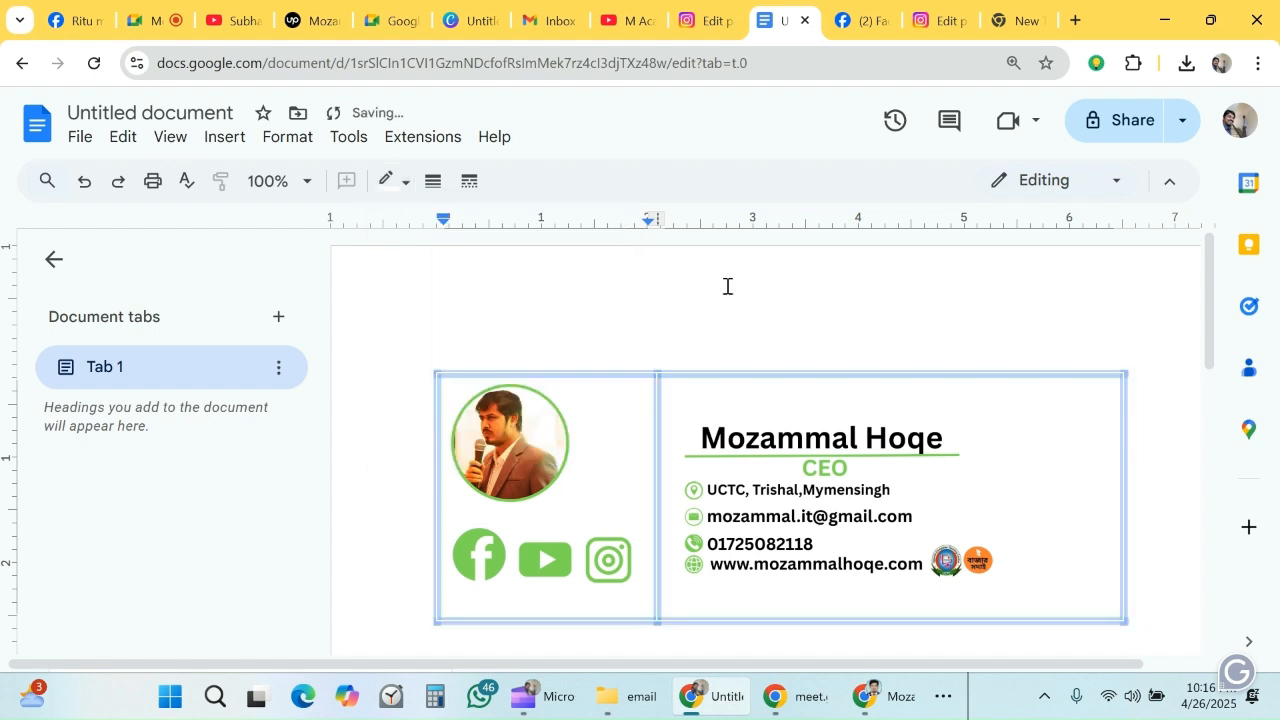
pyautogui.click(511, 314)
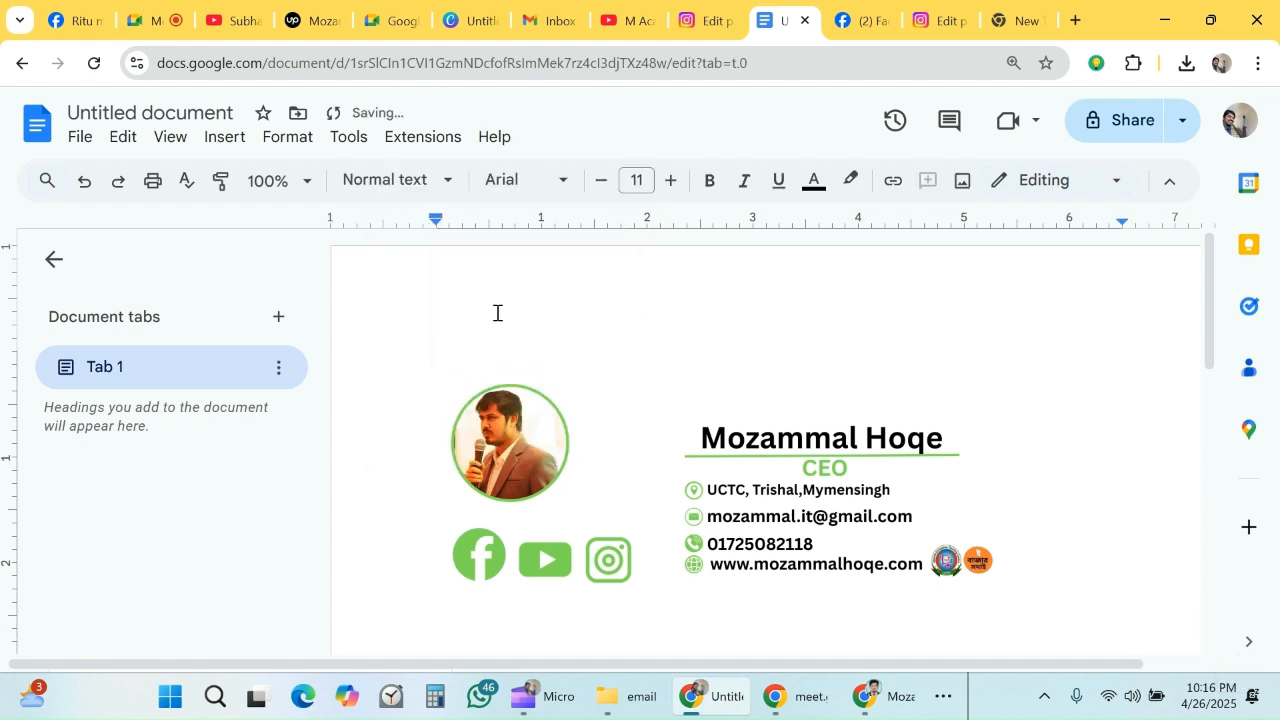
# - Copy the whole signature table from the document, switch to Gmail and close its open new message
pyautogui.moveTo(427, 362)
pyautogui.mouseDown()
pyautogui.moveTo(557, 504)
pyautogui.moveTo(682, 563)
pyautogui.mouseUp()
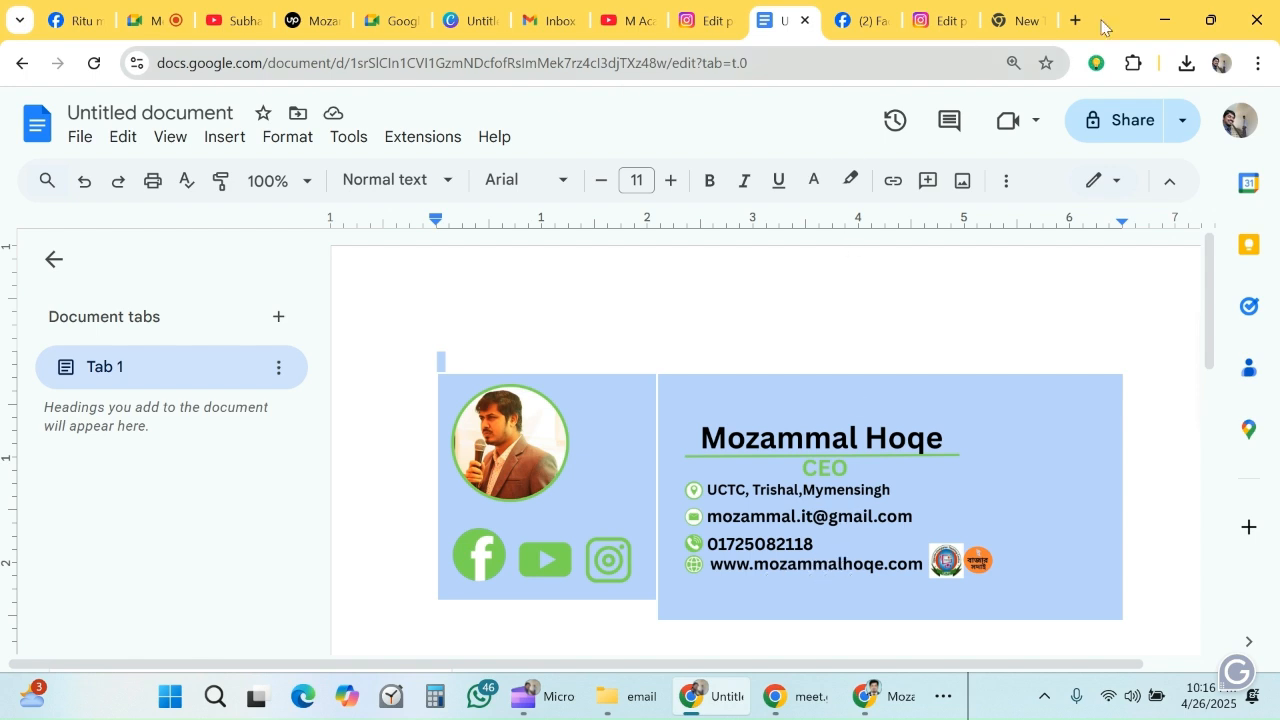
pyautogui.click(568, 22)
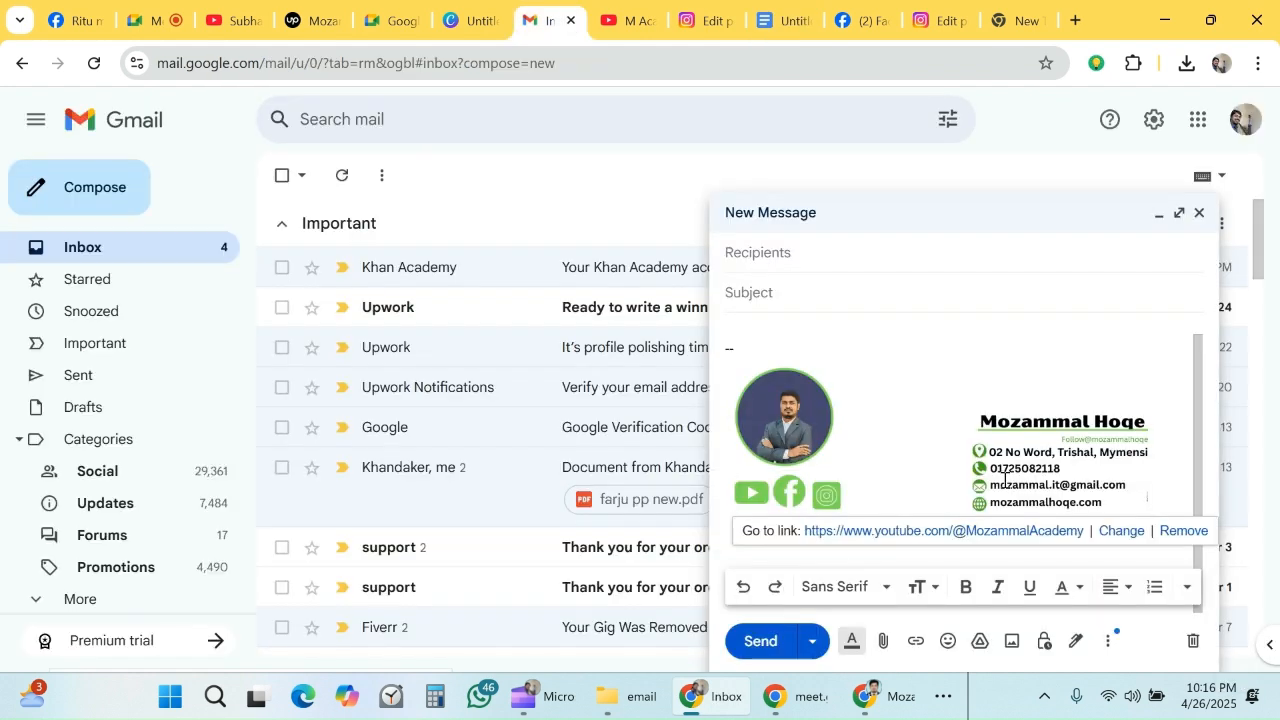
pyautogui.click(1200, 214)
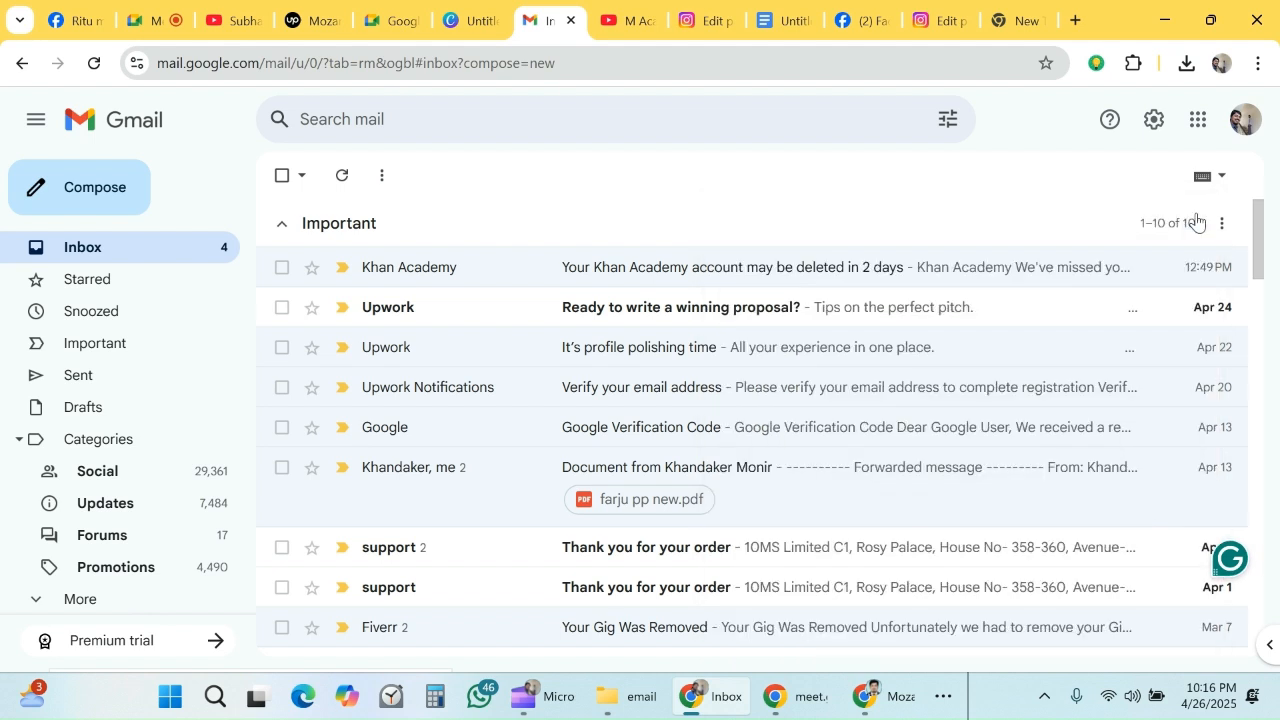
# - Open Gmail's full General settings at the Signature section
pyautogui.click(1154, 121)
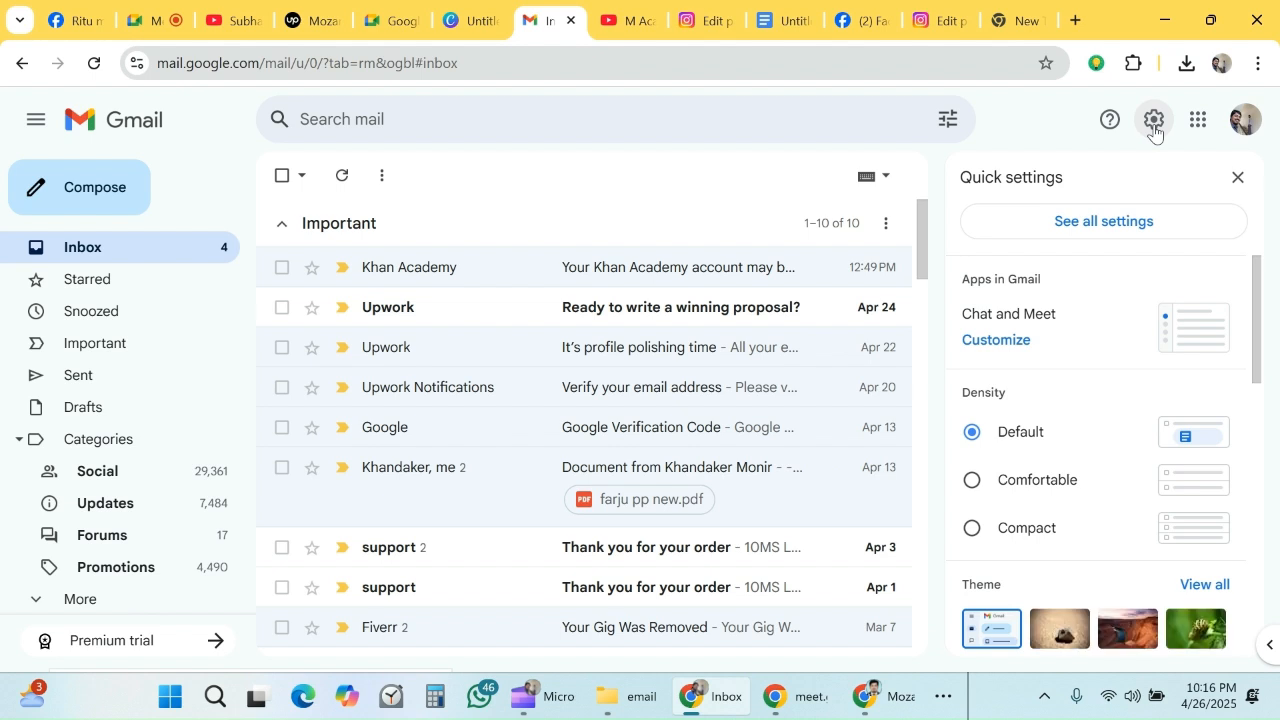
pyautogui.click(1100, 222)
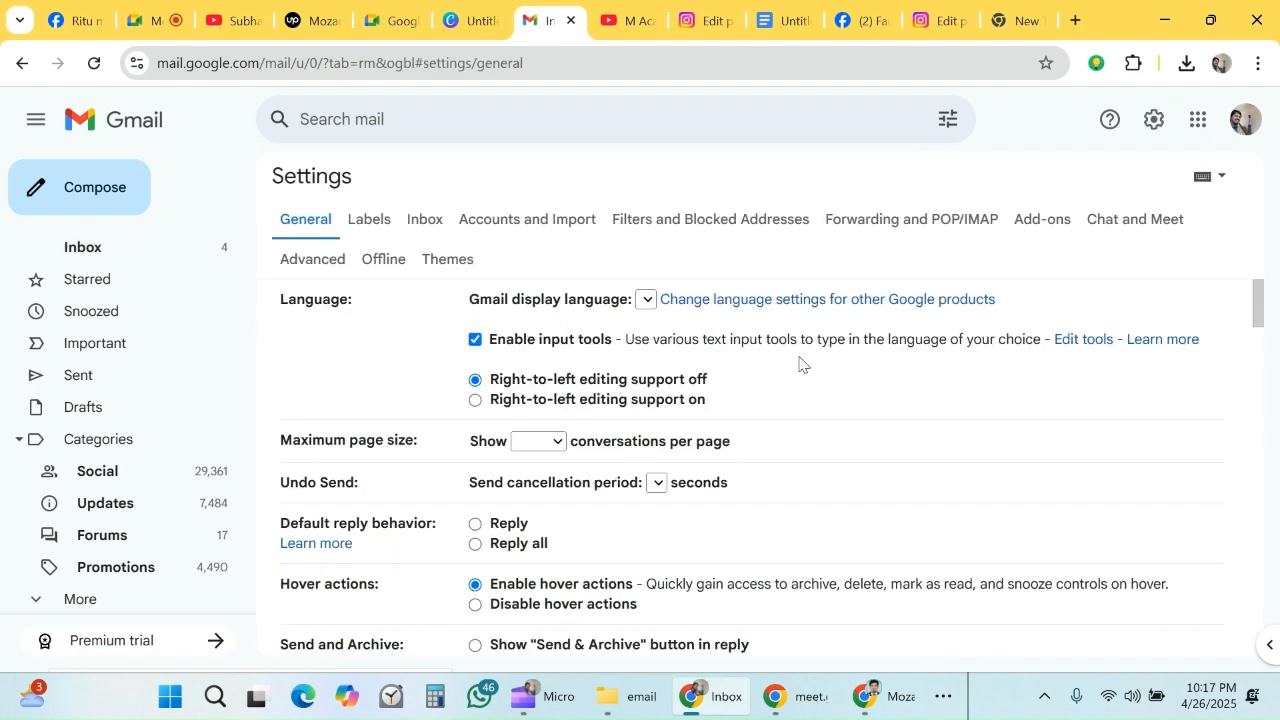
pyautogui.scroll(-15, 799, 364)
pyautogui.scroll(-5, 793, 379)
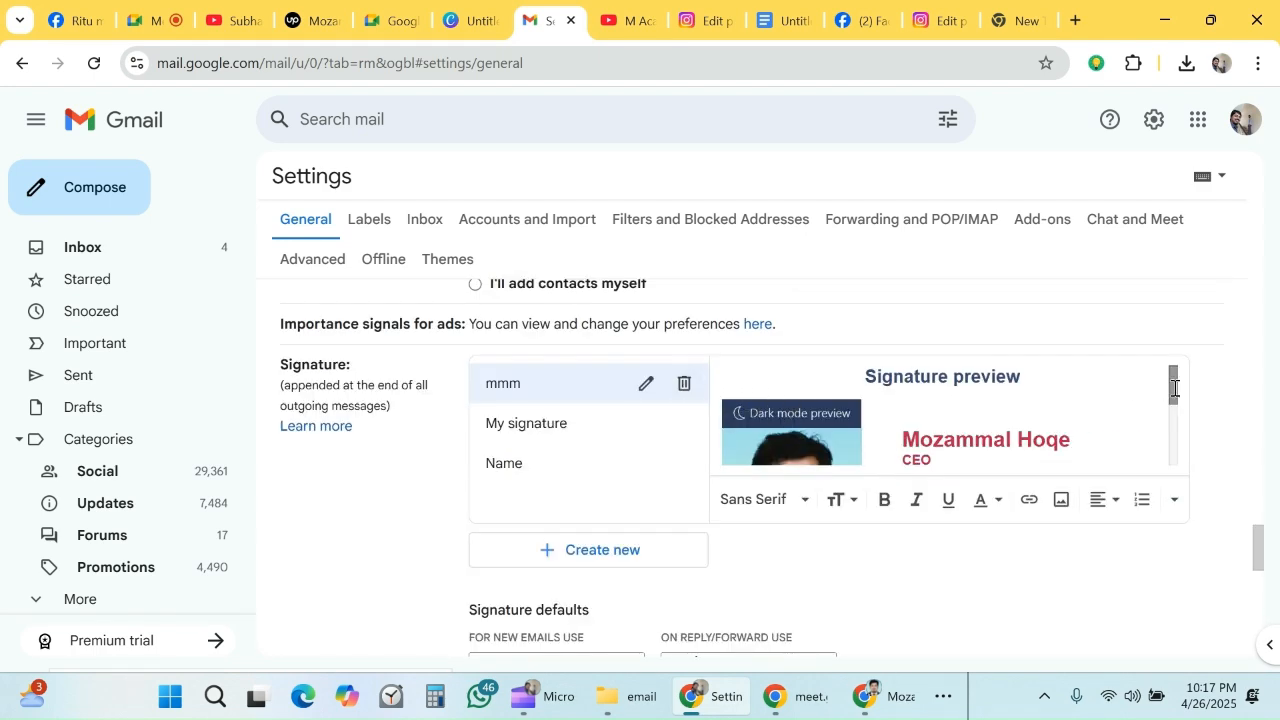
# - Examine the existing Gmail signatures mmm, My signature and Name in their previews
pyautogui.click(553, 430)
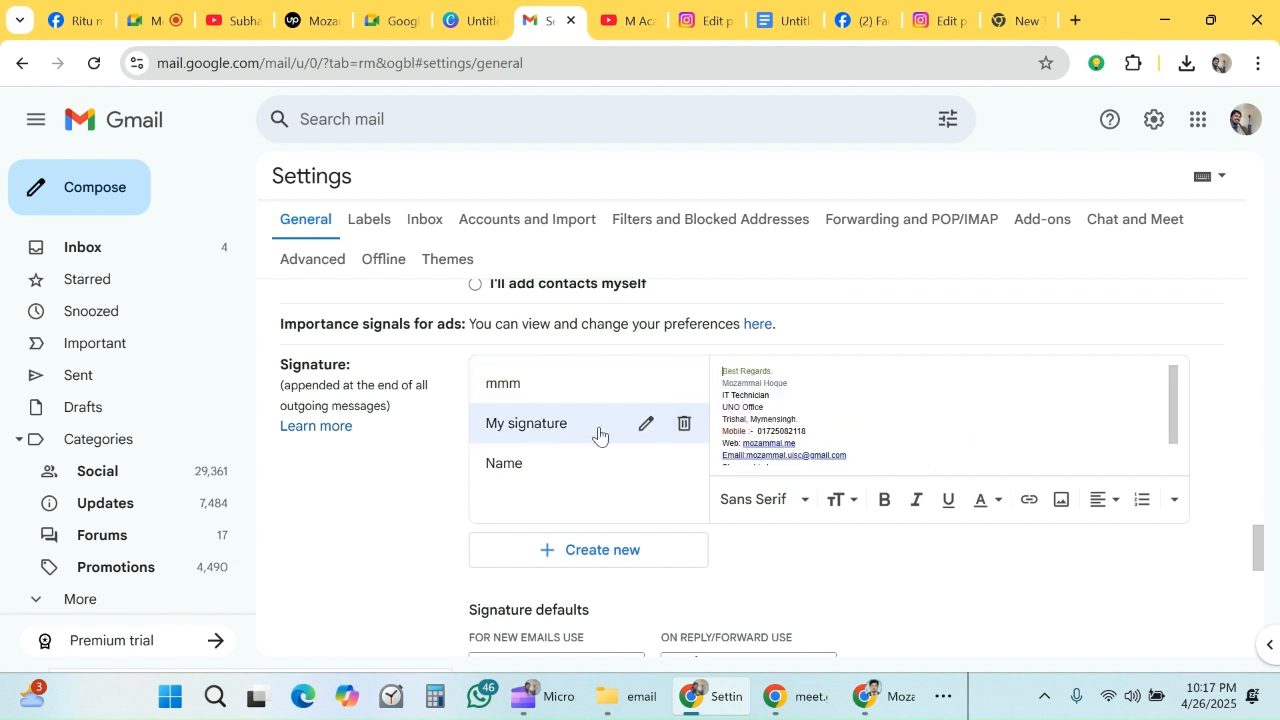
pyautogui.click(503, 465)
pyautogui.scroll(-3, 1043, 405)
pyautogui.scroll(3, 1020, 426)
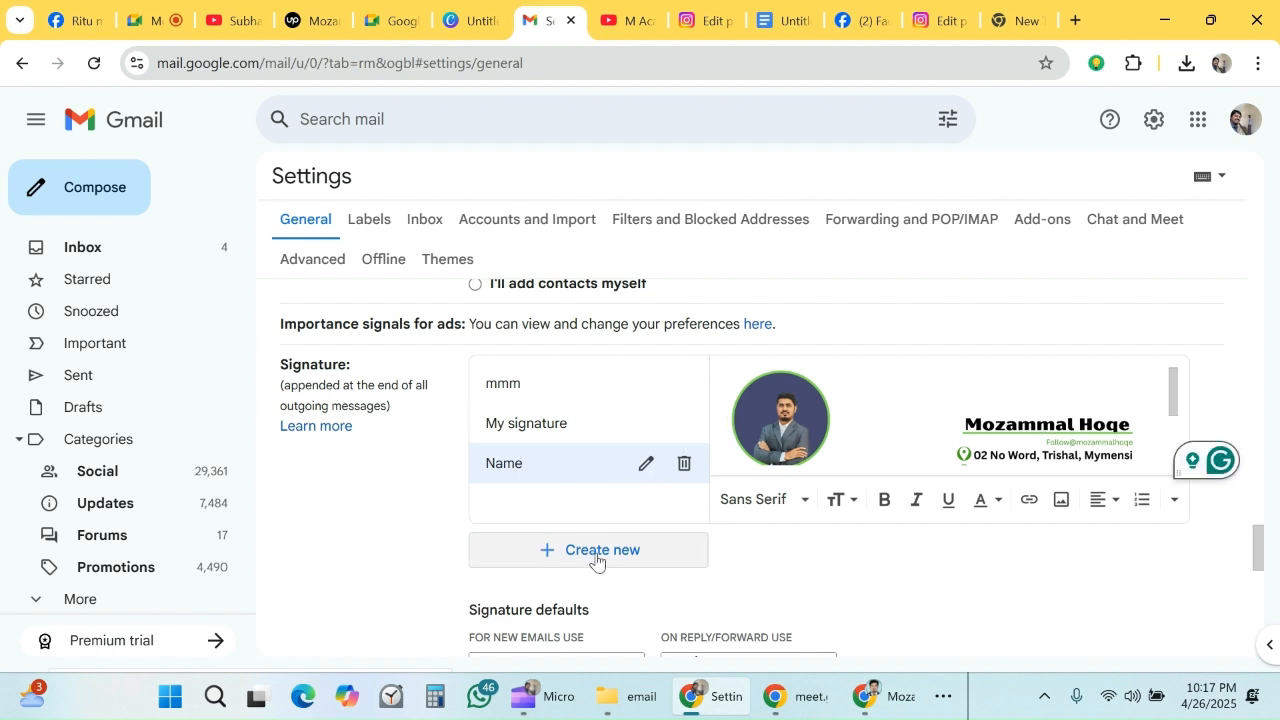
pyautogui.click(615, 425)
pyautogui.click(532, 396)
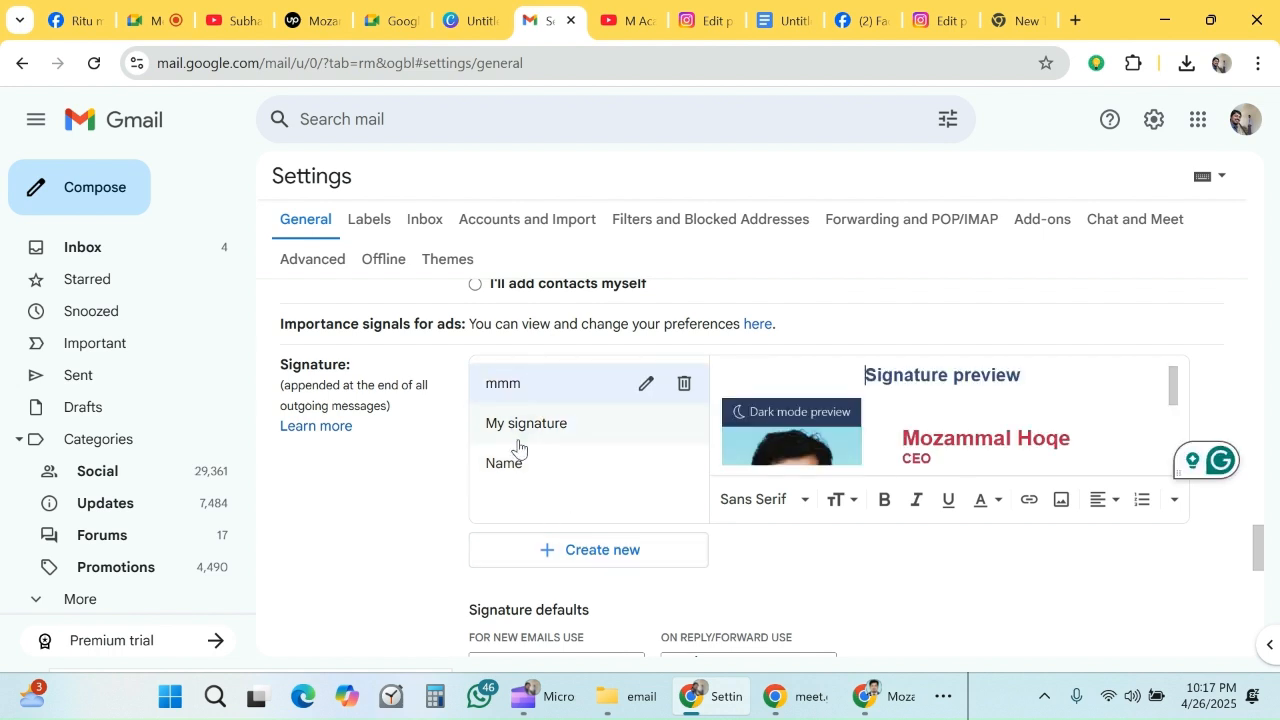
pyautogui.click(512, 430)
pyautogui.click(503, 398)
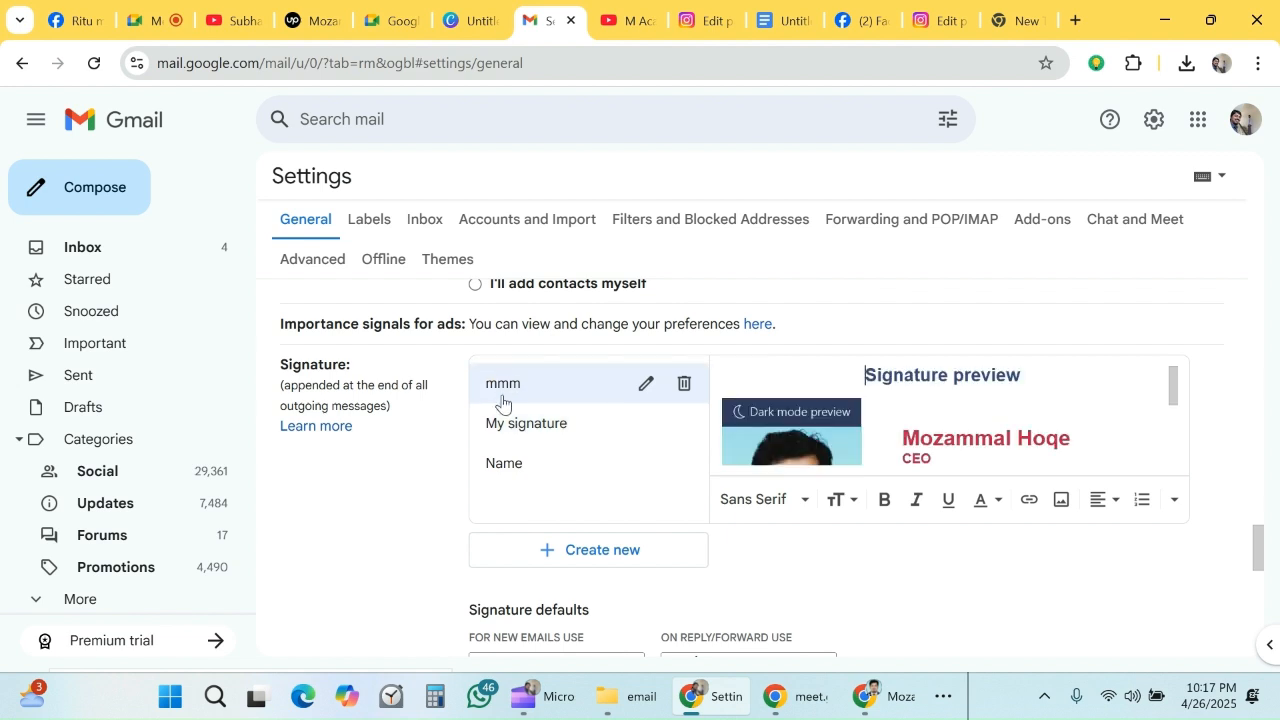
pyautogui.click(530, 472)
# - Create a new Gmail signature named "New Email Singnature"
pyautogui.click(578, 554)
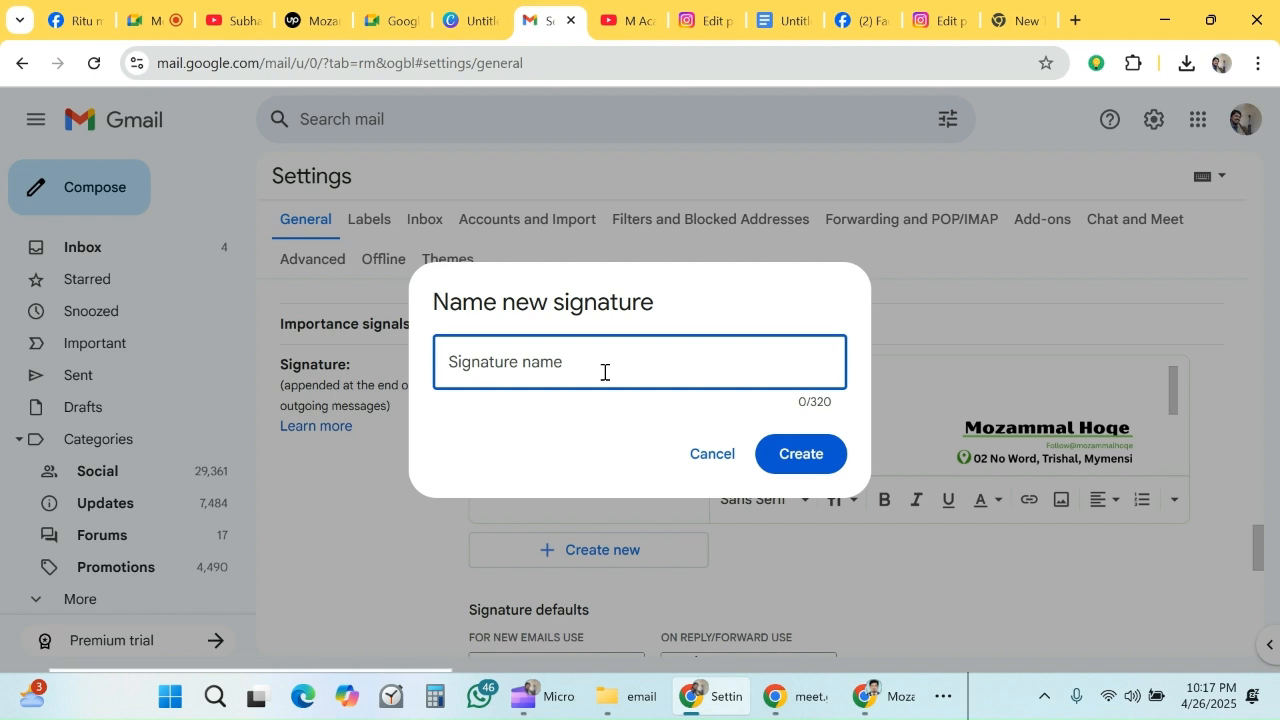
pyautogui.write('N')
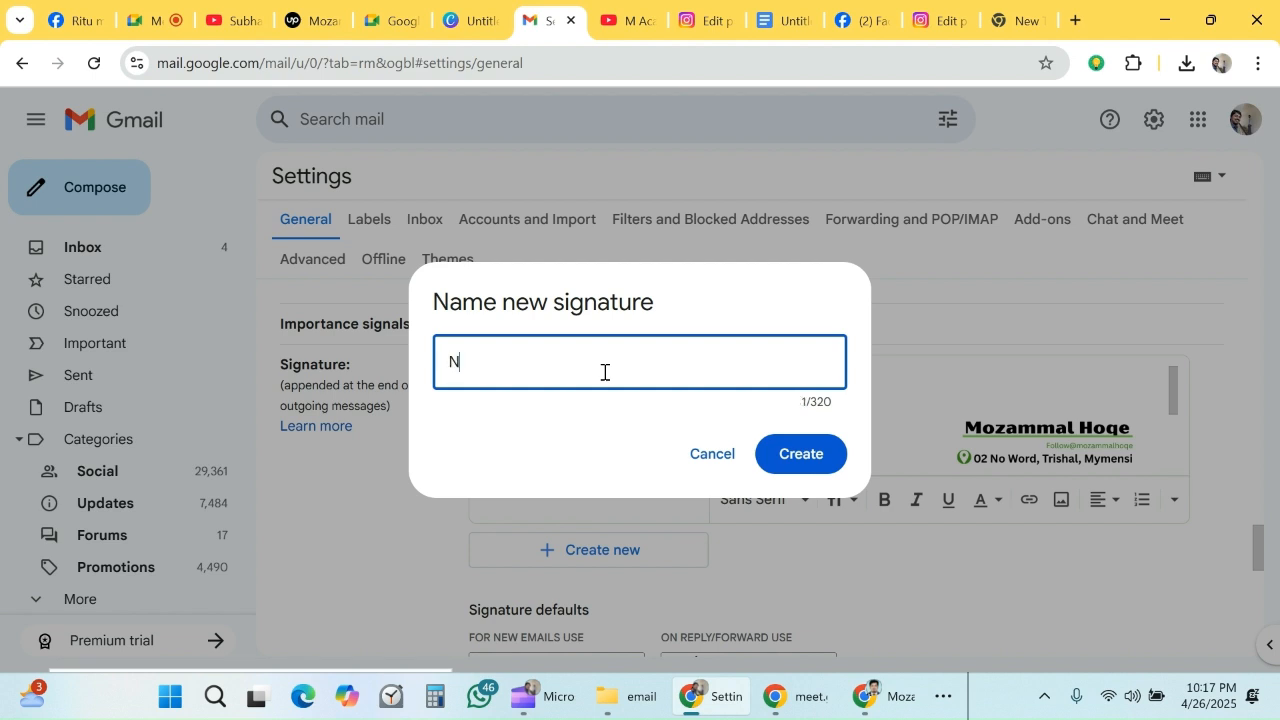
pyautogui.write('ew Email Sing')
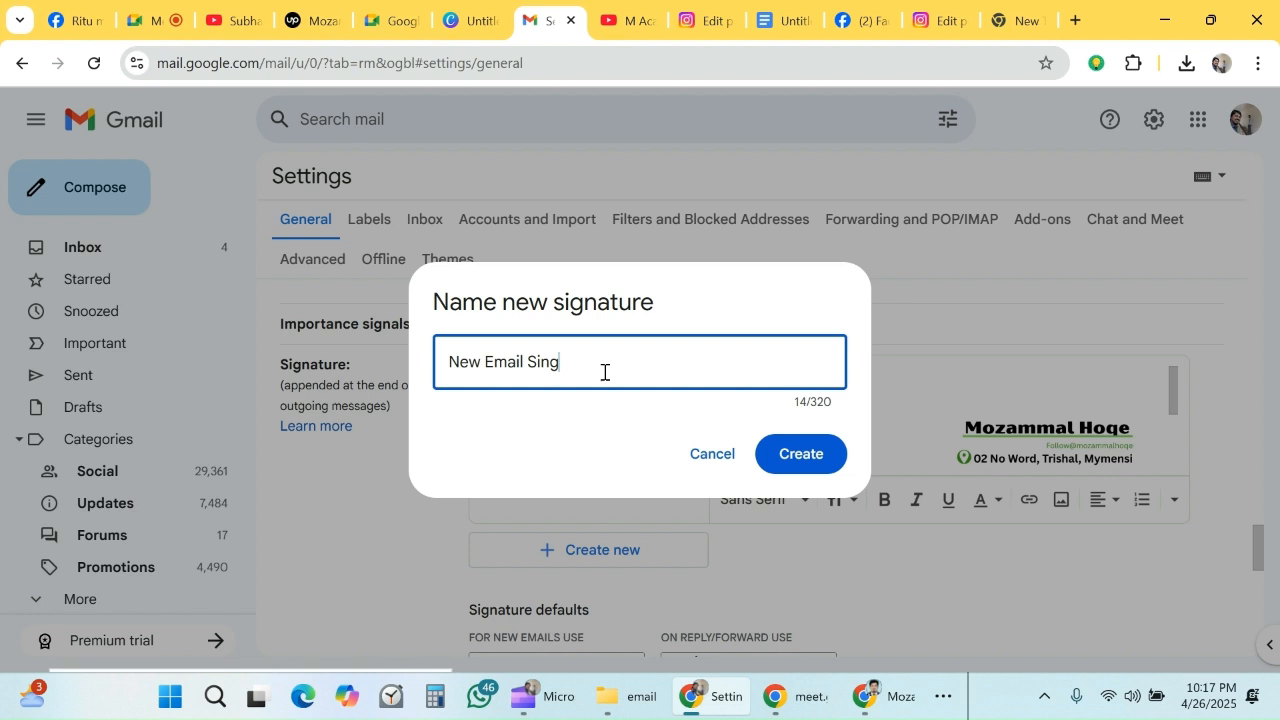
pyautogui.write('nature')
pyautogui.click(801, 458)
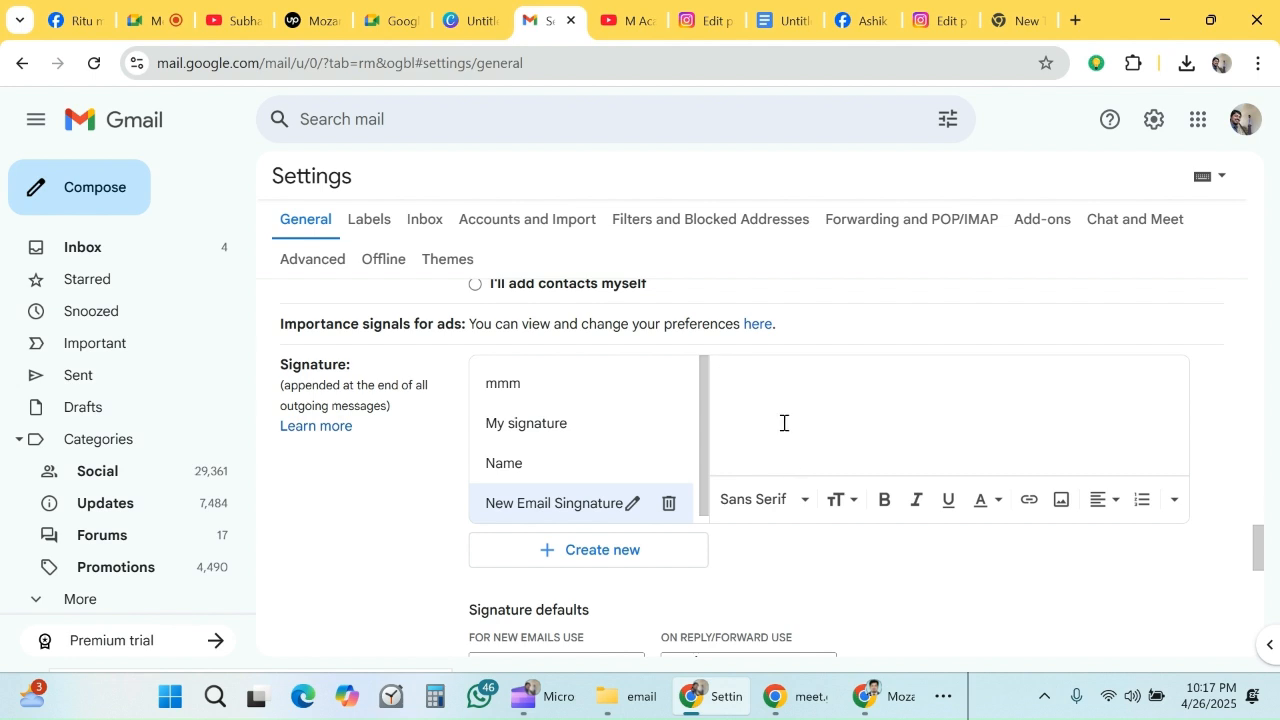
# - Paste the copied signature table into the content of the New Email Singnature entry
pyautogui.scroll(1, 778, 425)
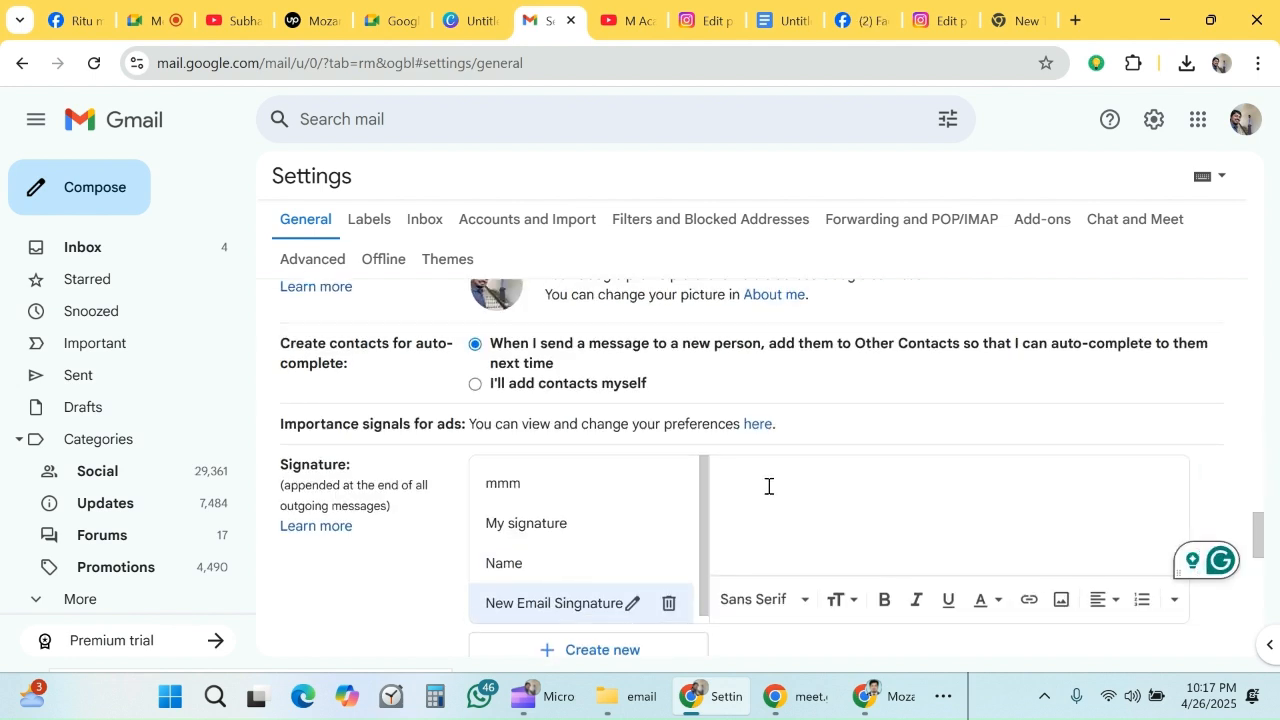
pyautogui.hotkey('ctrl', 'v')
pyautogui.scroll(-2, 1148, 501)
pyautogui.scroll(-1, 503, 560)
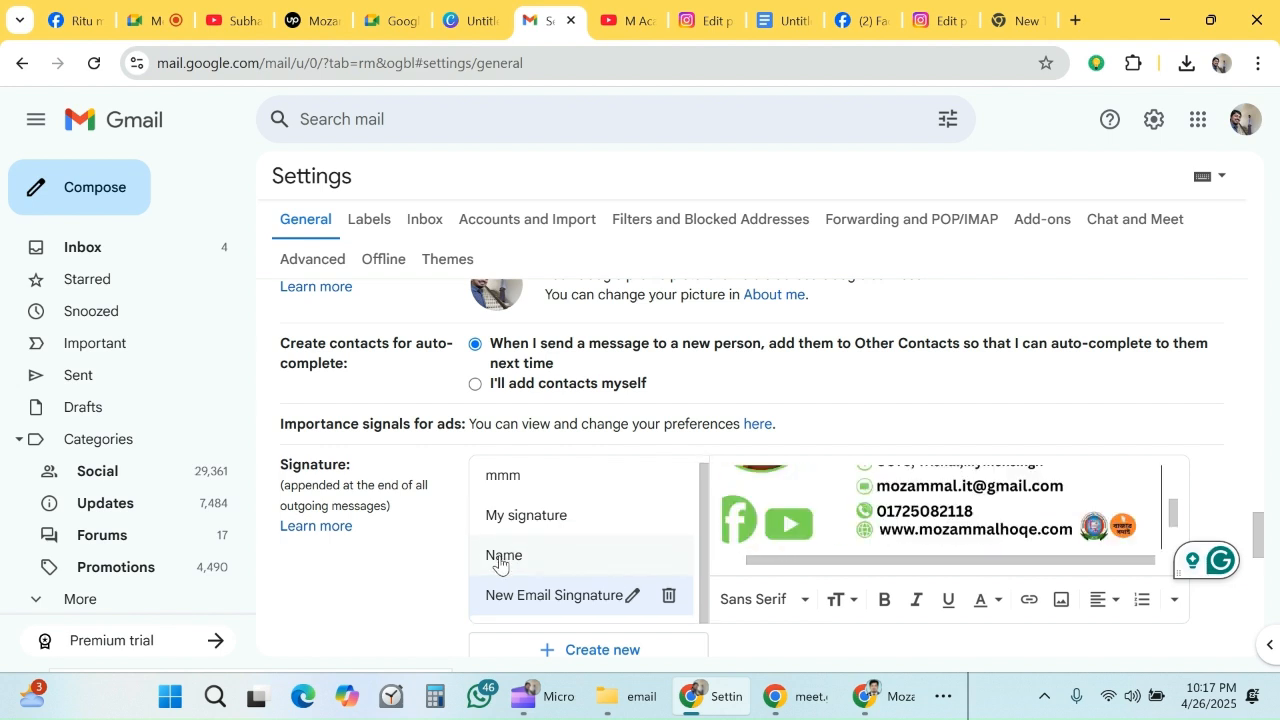
# - Set New Email Singnature as the default signature for new emails and save the settings changes
pyautogui.scroll(-1, 720, 548)
pyautogui.scroll(-2, 723, 550)
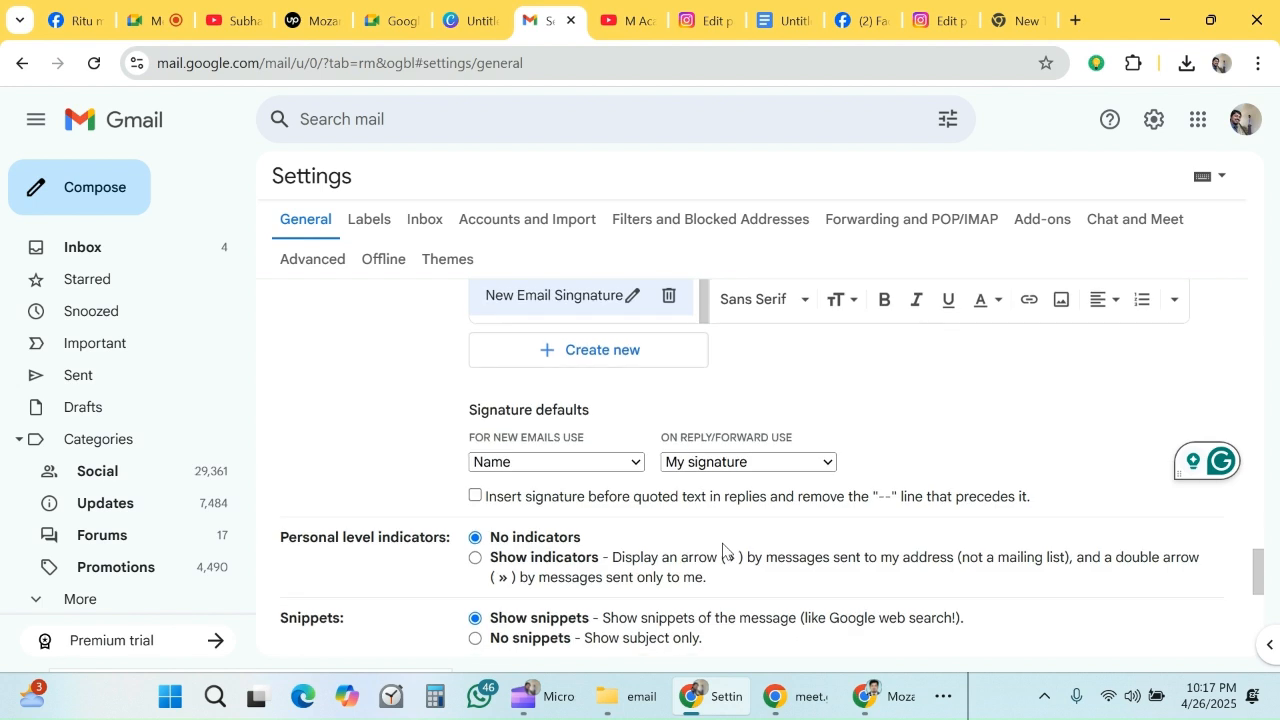
pyautogui.click(523, 463)
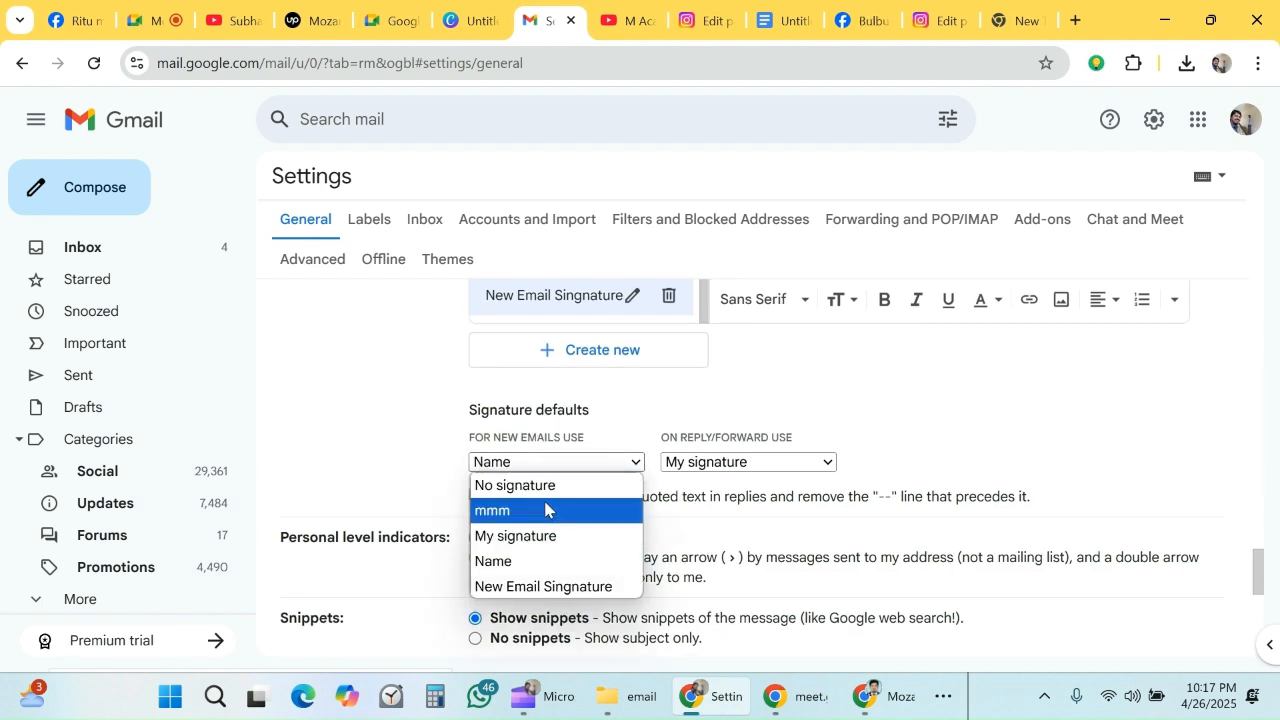
pyautogui.click(552, 587)
pyautogui.scroll(-6, 969, 414)
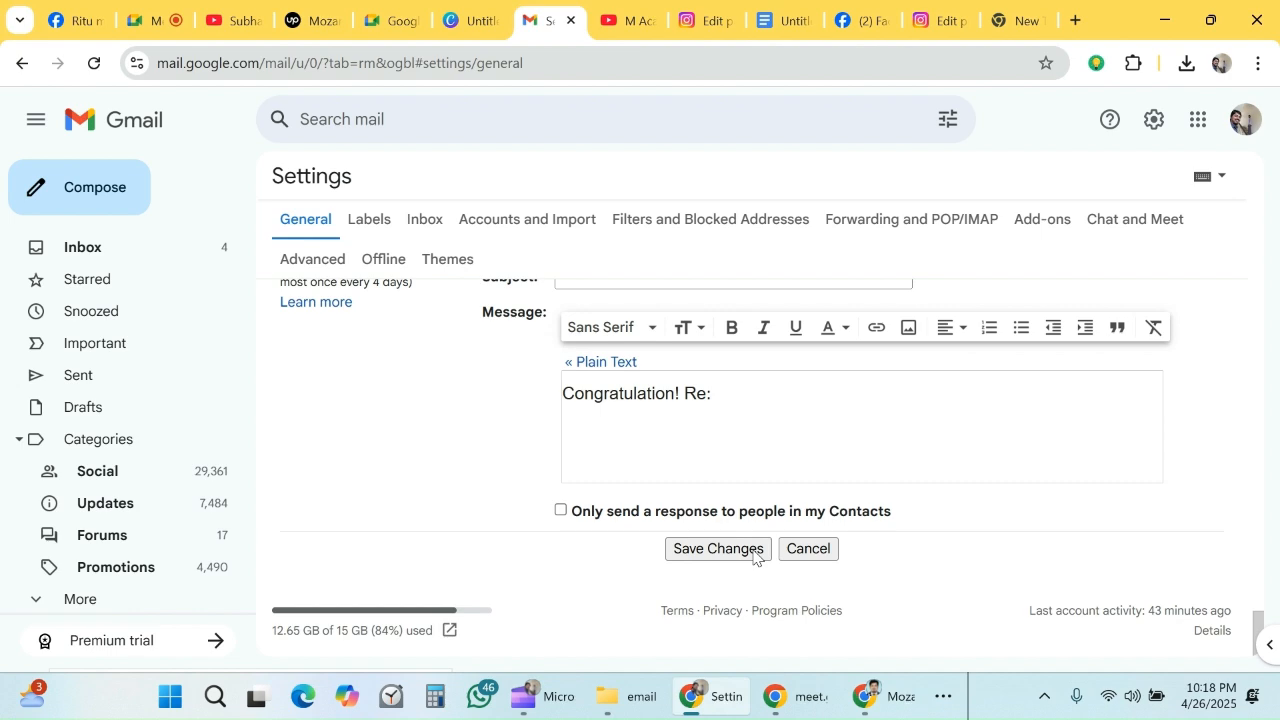
pyautogui.click(694, 557)
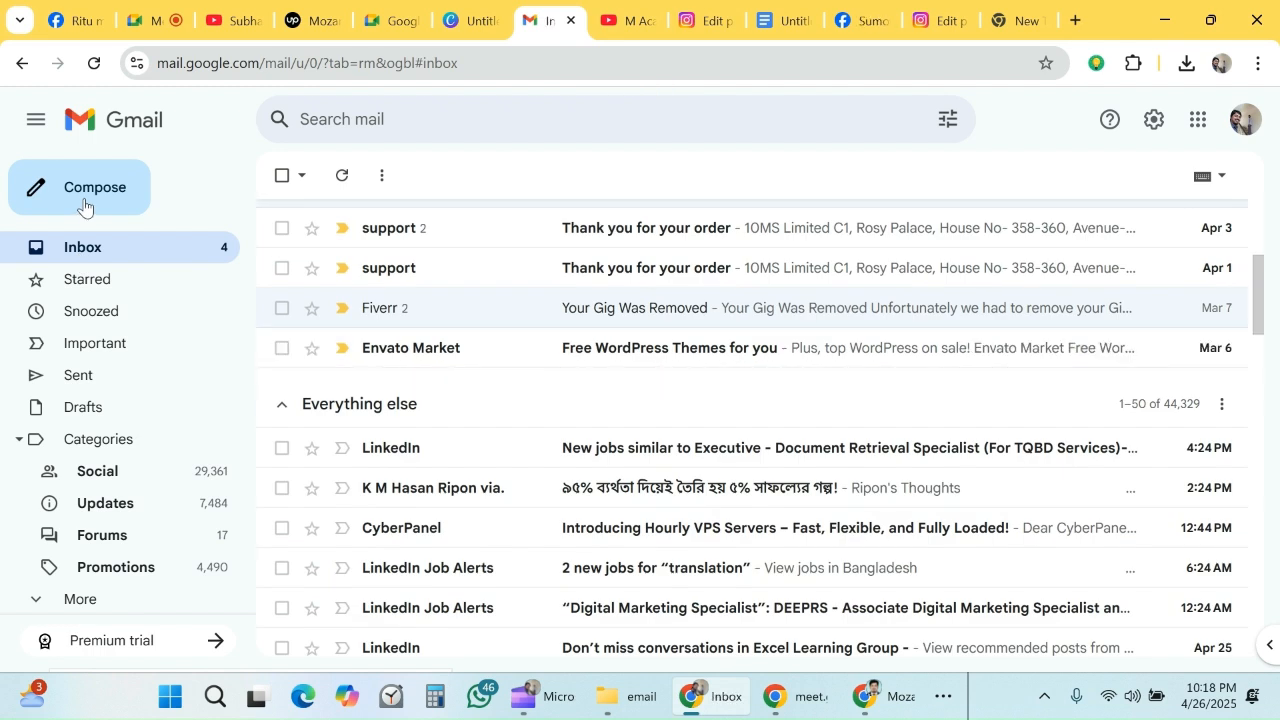
# - Compose a new email addressed to the contact's suggested e-mail address, with the subject "Hello"
pyautogui.click(84, 204)
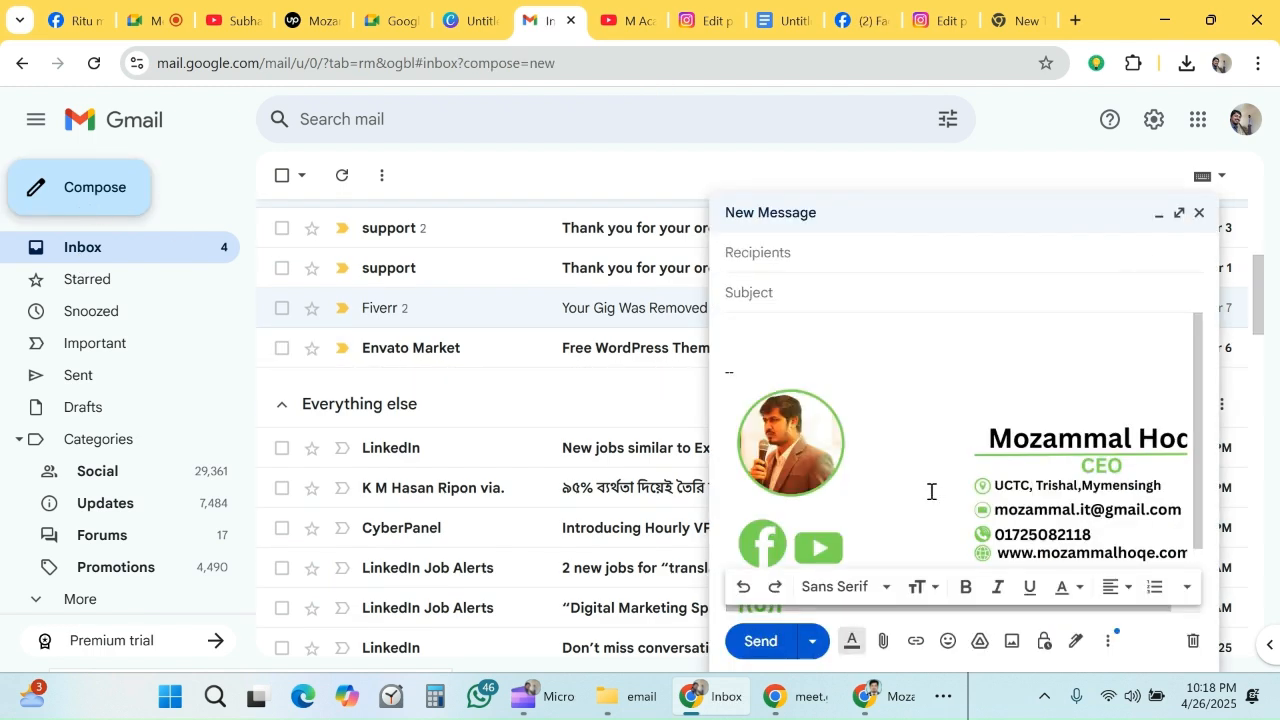
pyautogui.scroll(-2, 929, 485)
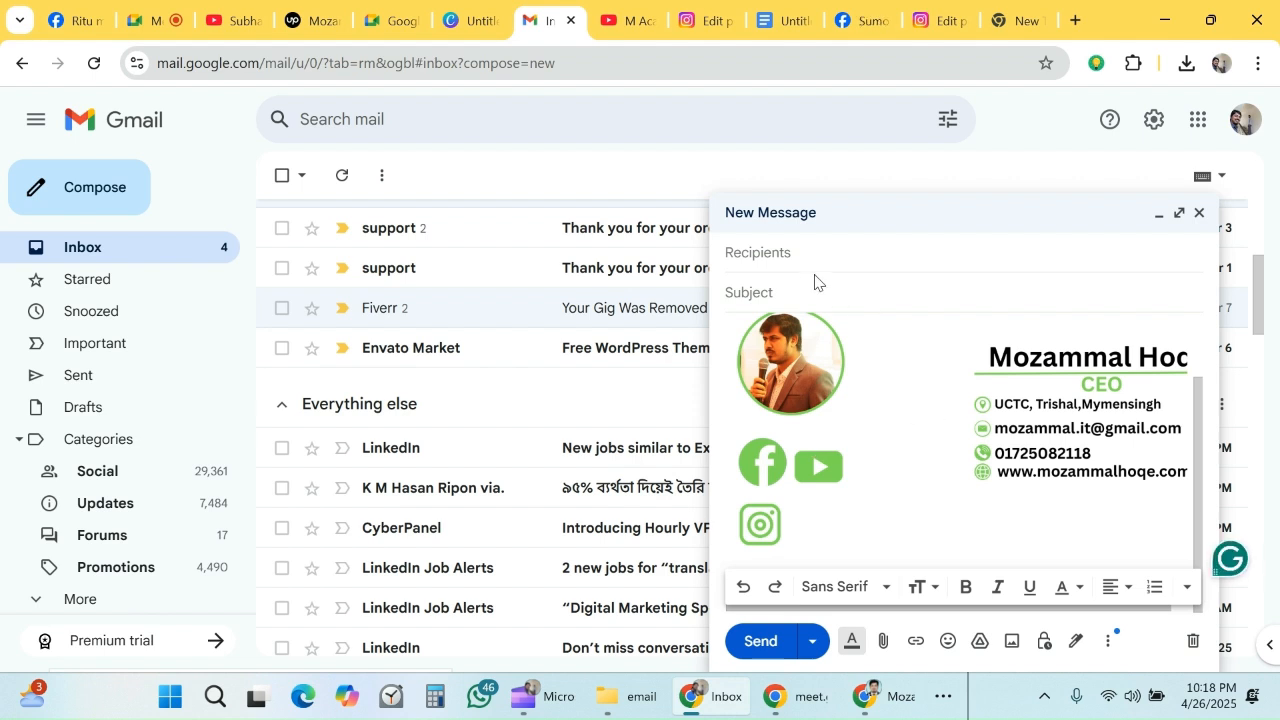
pyautogui.click(784, 249)
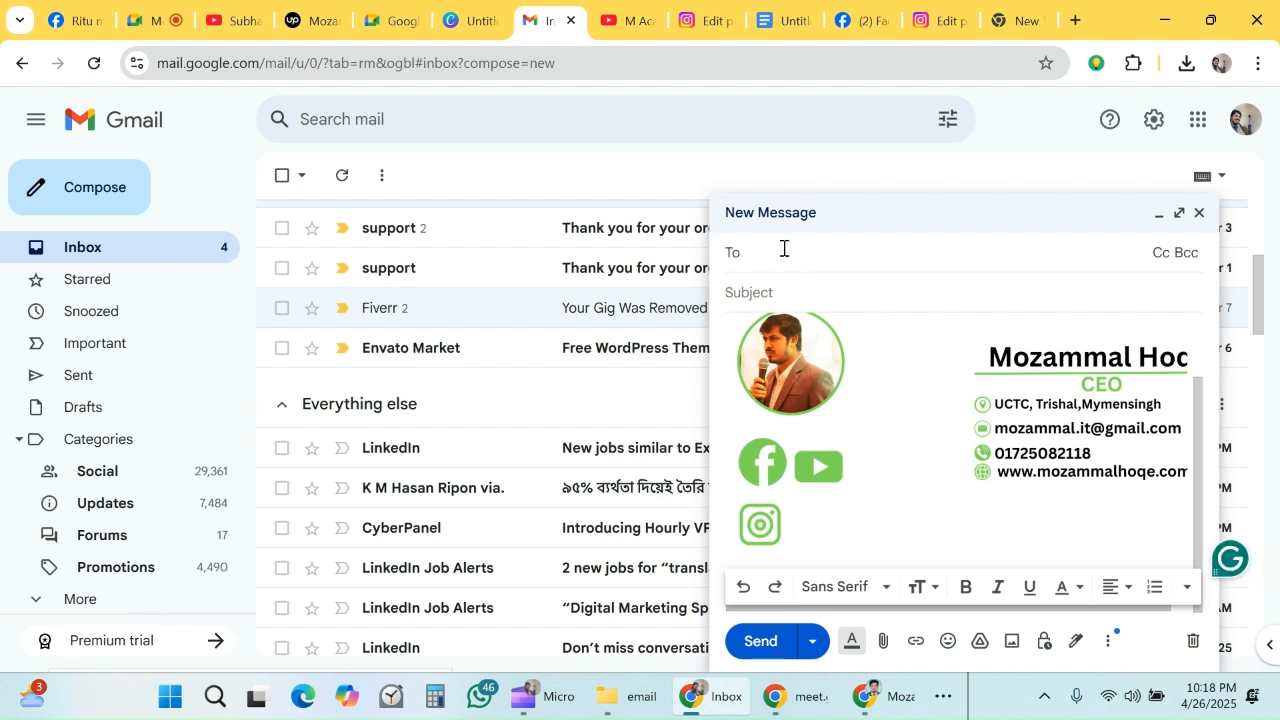
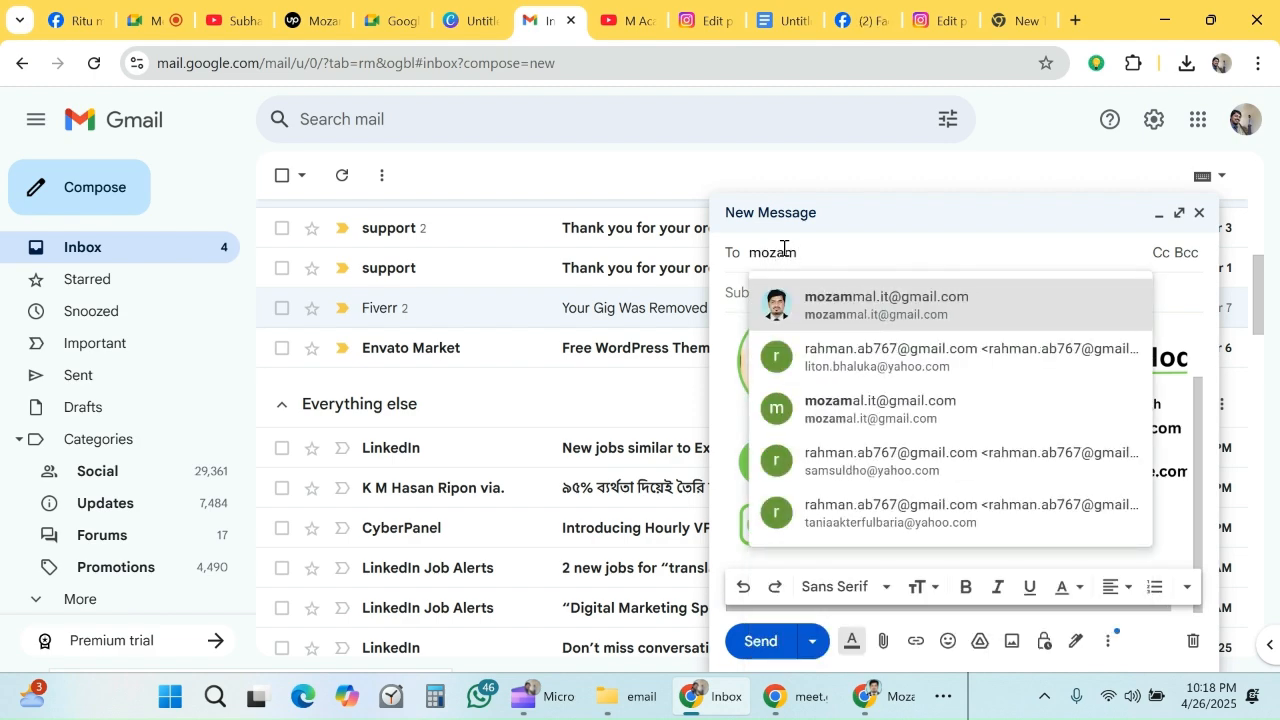
pyautogui.click(815, 310)
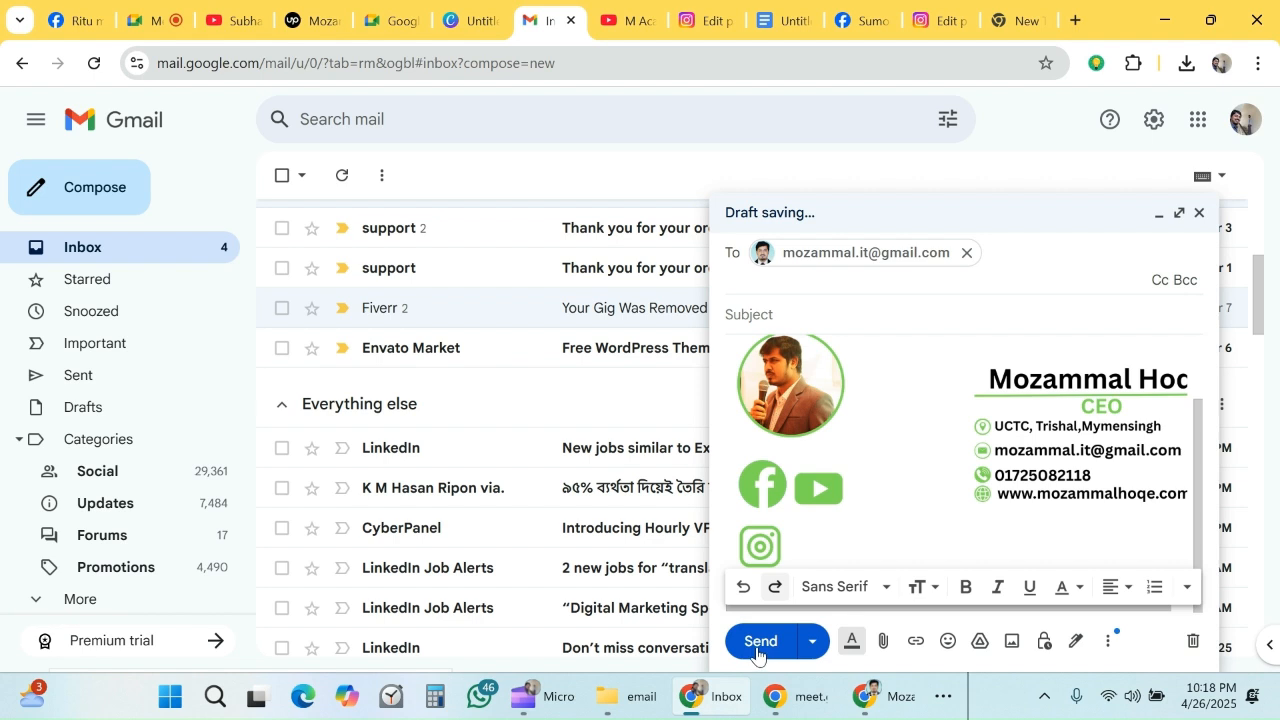
pyautogui.click(809, 318)
pyautogui.write('Hello')
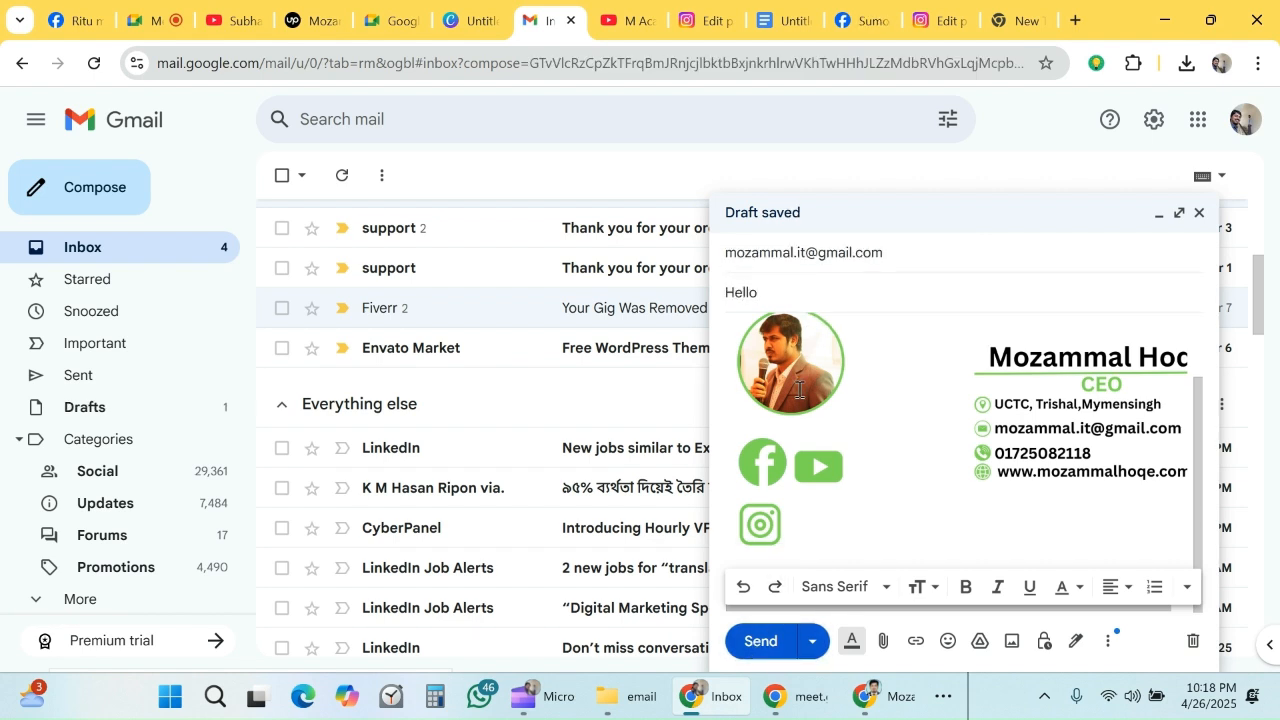
# - Send the Hello email, and open Gmail in a new tab of the browser window signed in to the recipient's account
pyautogui.click(768, 646)
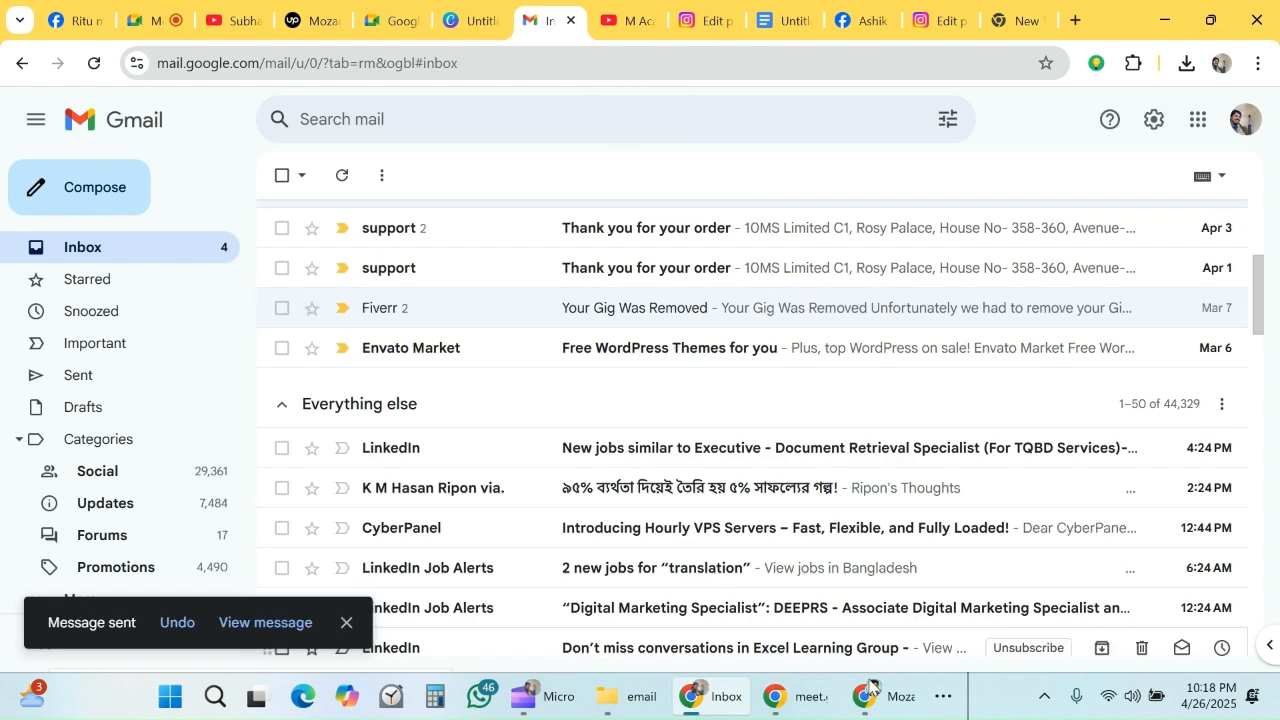
pyautogui.moveTo(867, 690)
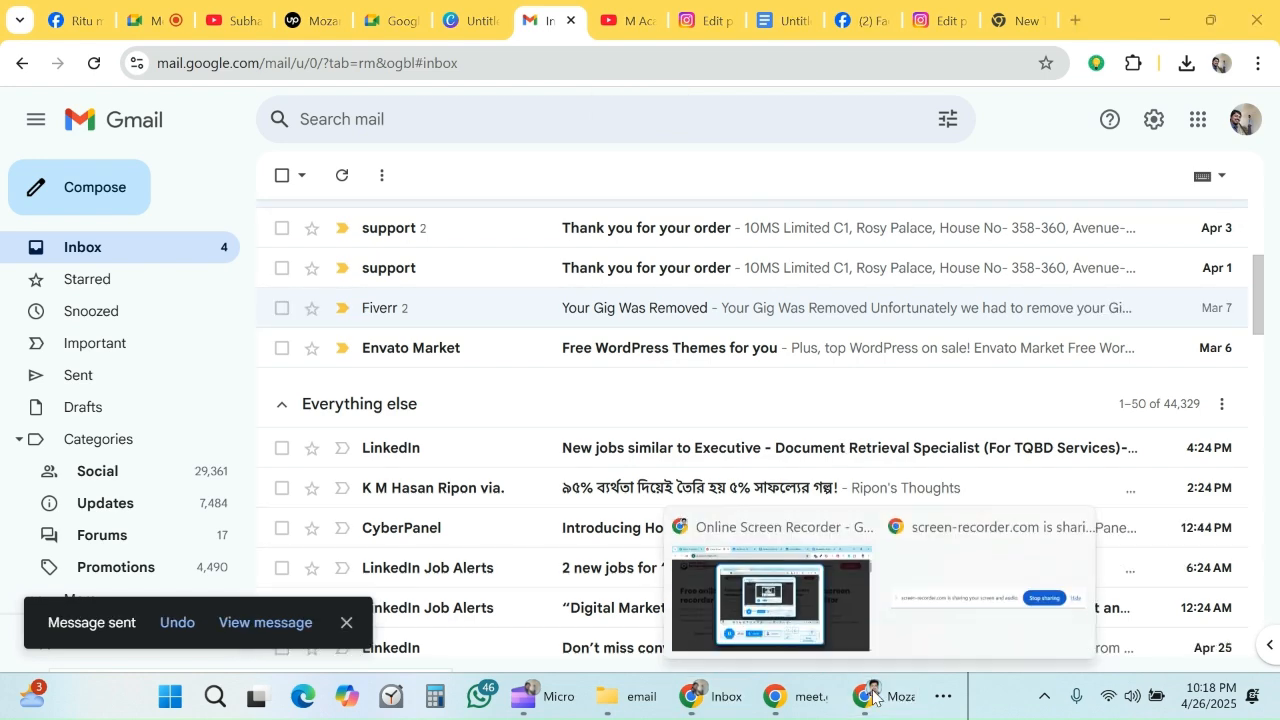
pyautogui.click(808, 614)
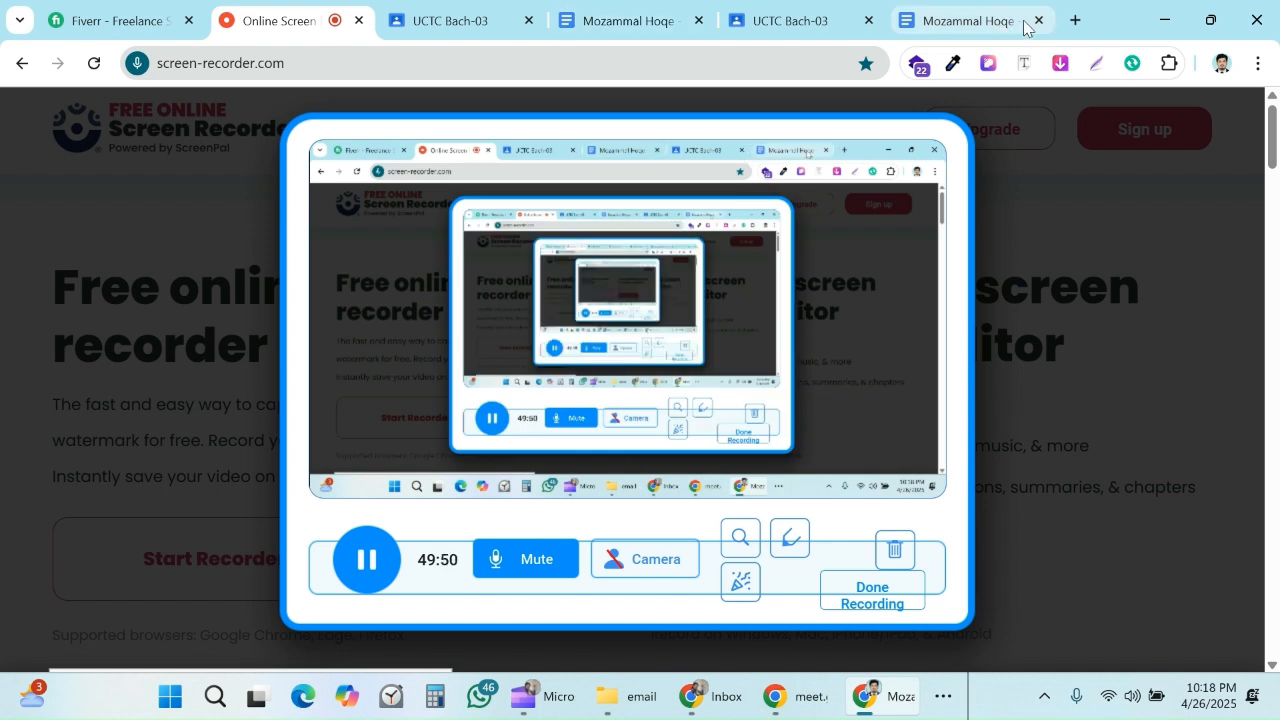
pyautogui.click(1076, 21)
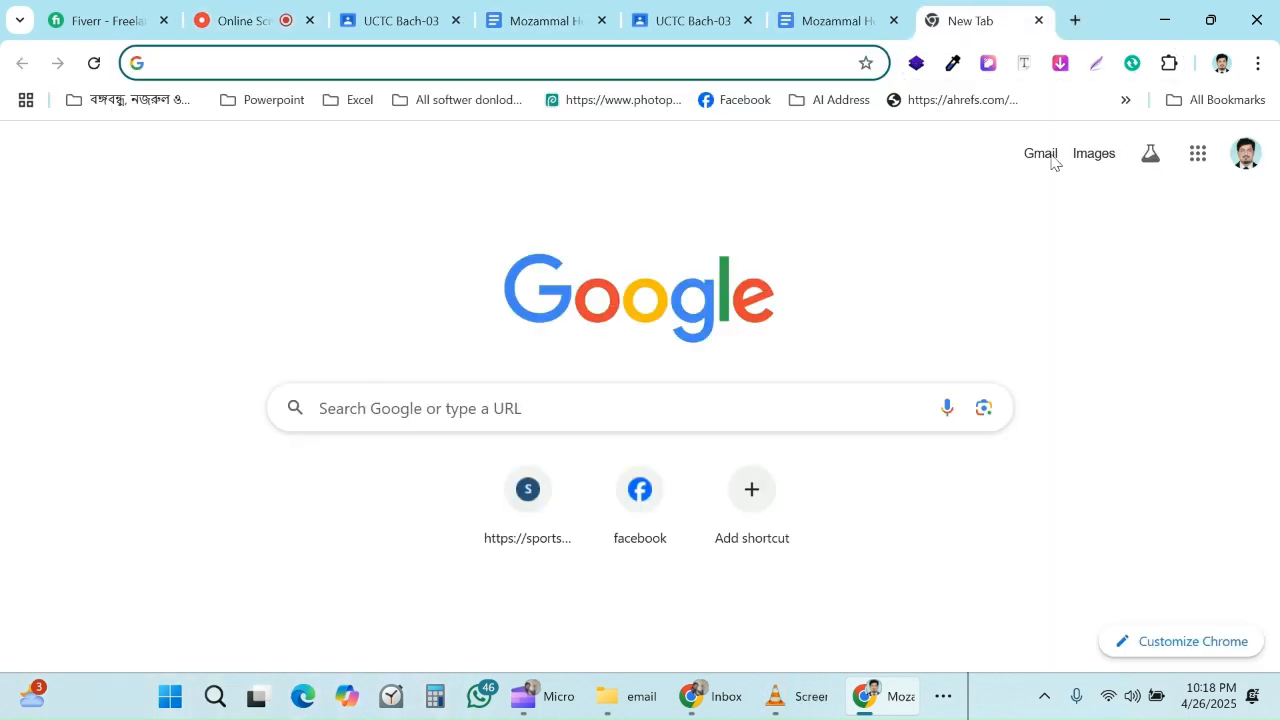
pyautogui.click(1043, 153)
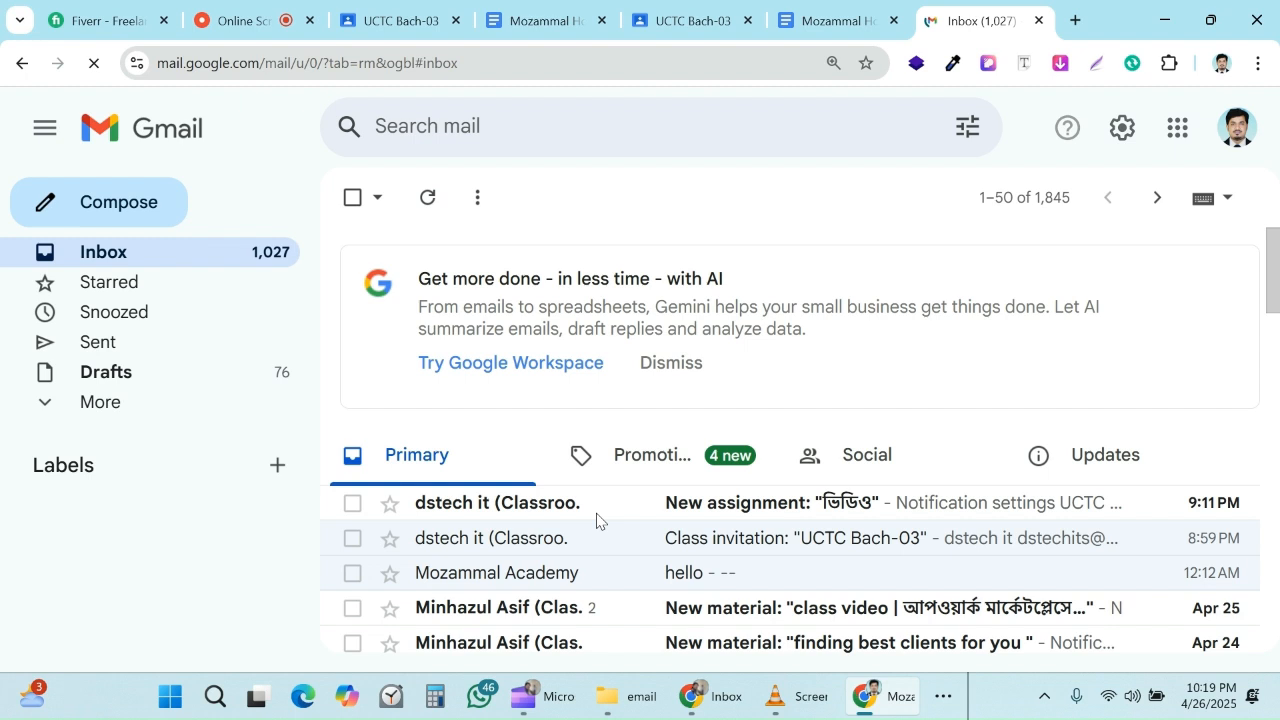
# - Open the received Hello email from All Mail and examine the signature down to its social icons
pyautogui.click(99, 404)
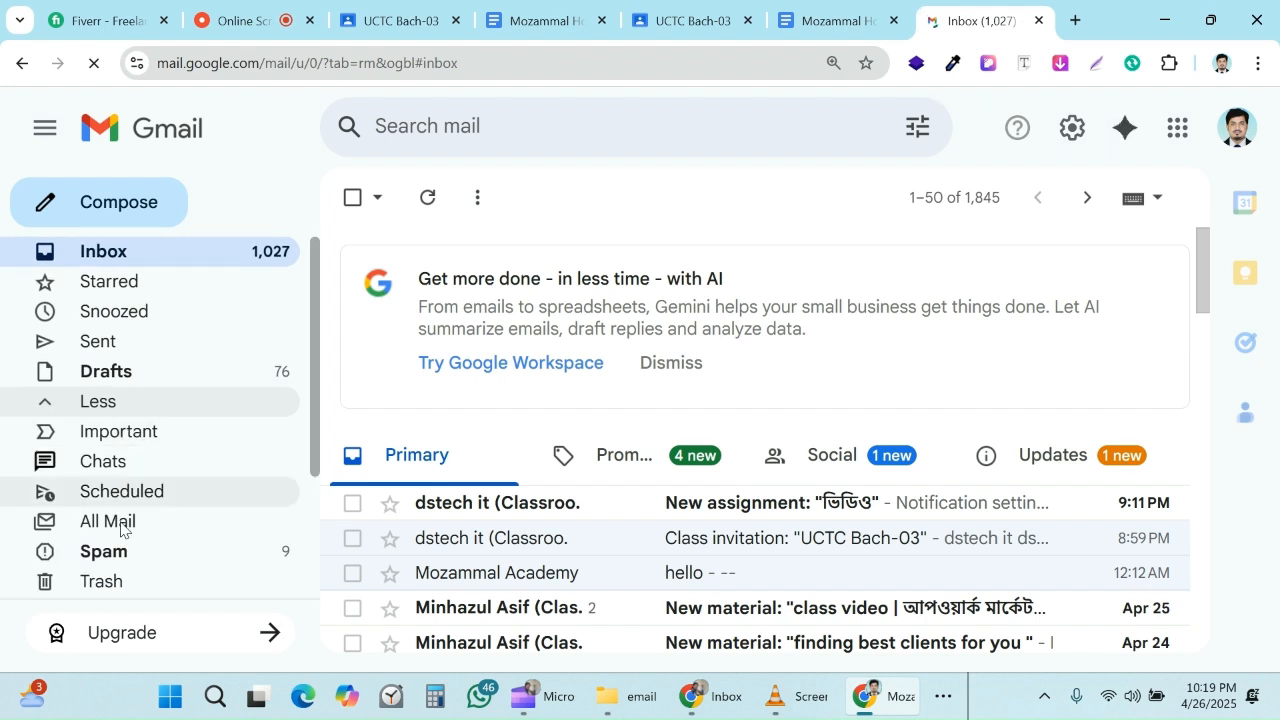
pyautogui.click(120, 528)
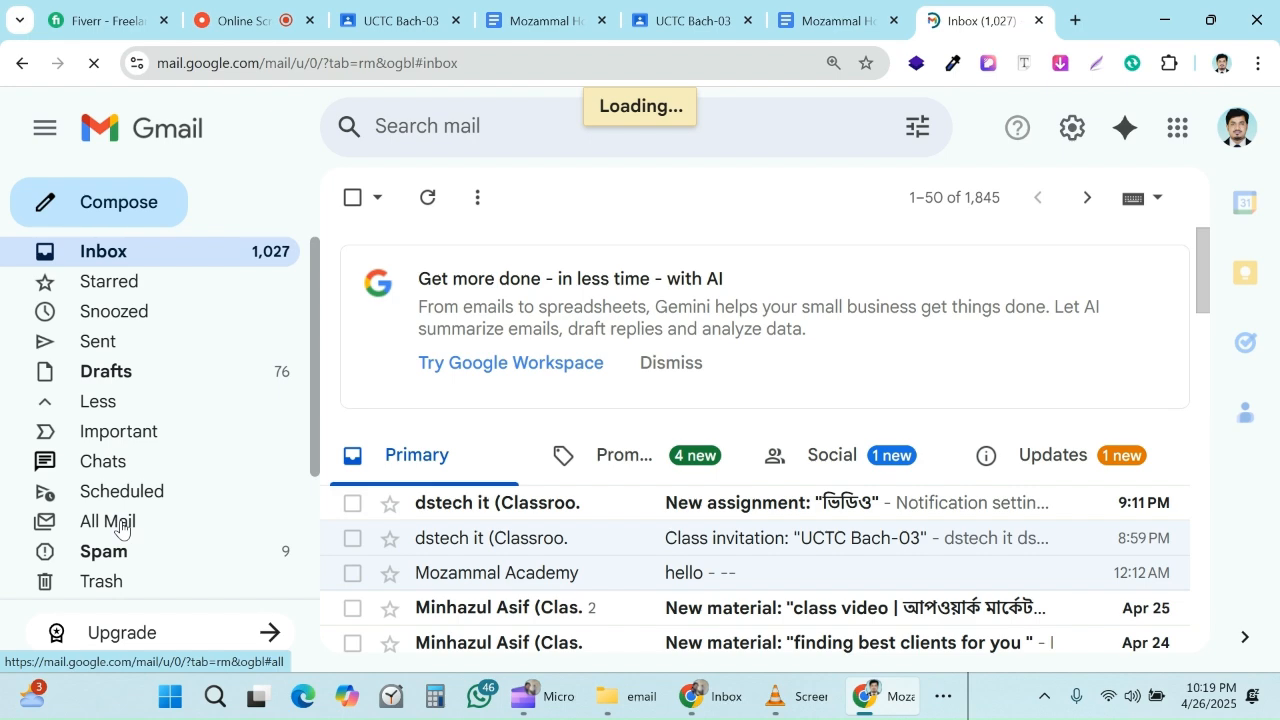
pyautogui.scroll(-2, 354, 346)
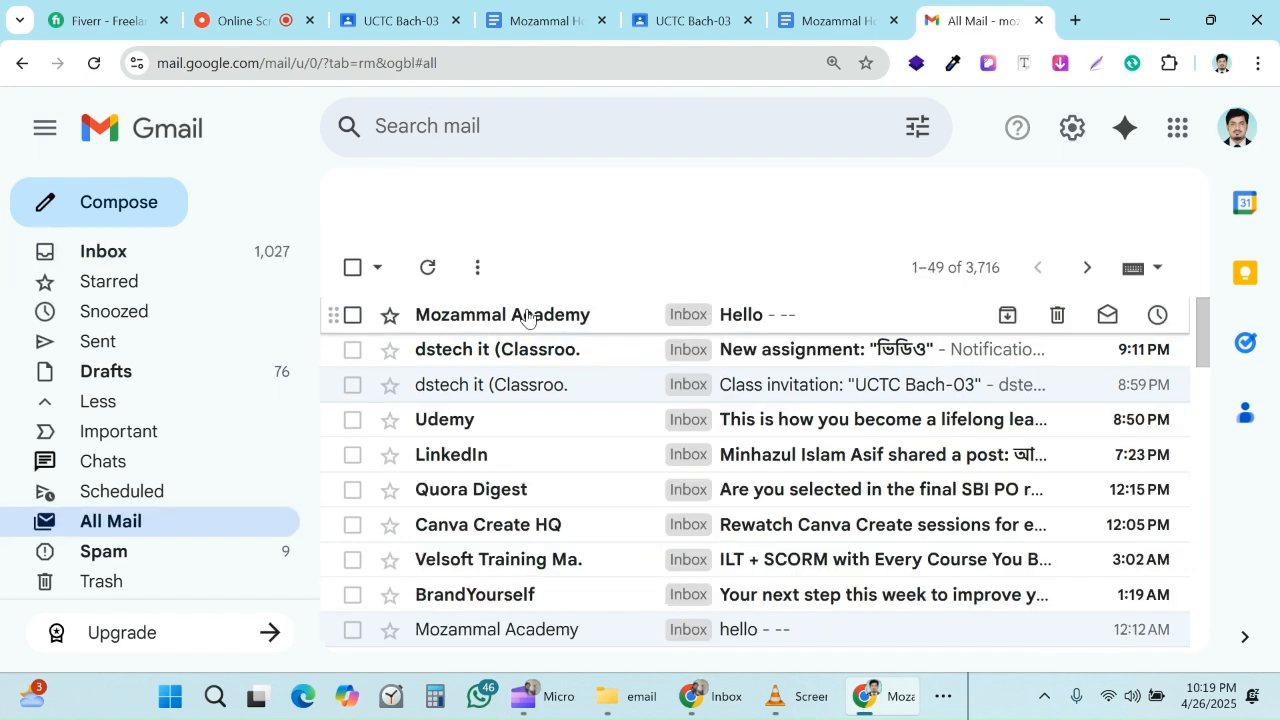
pyautogui.click(527, 317)
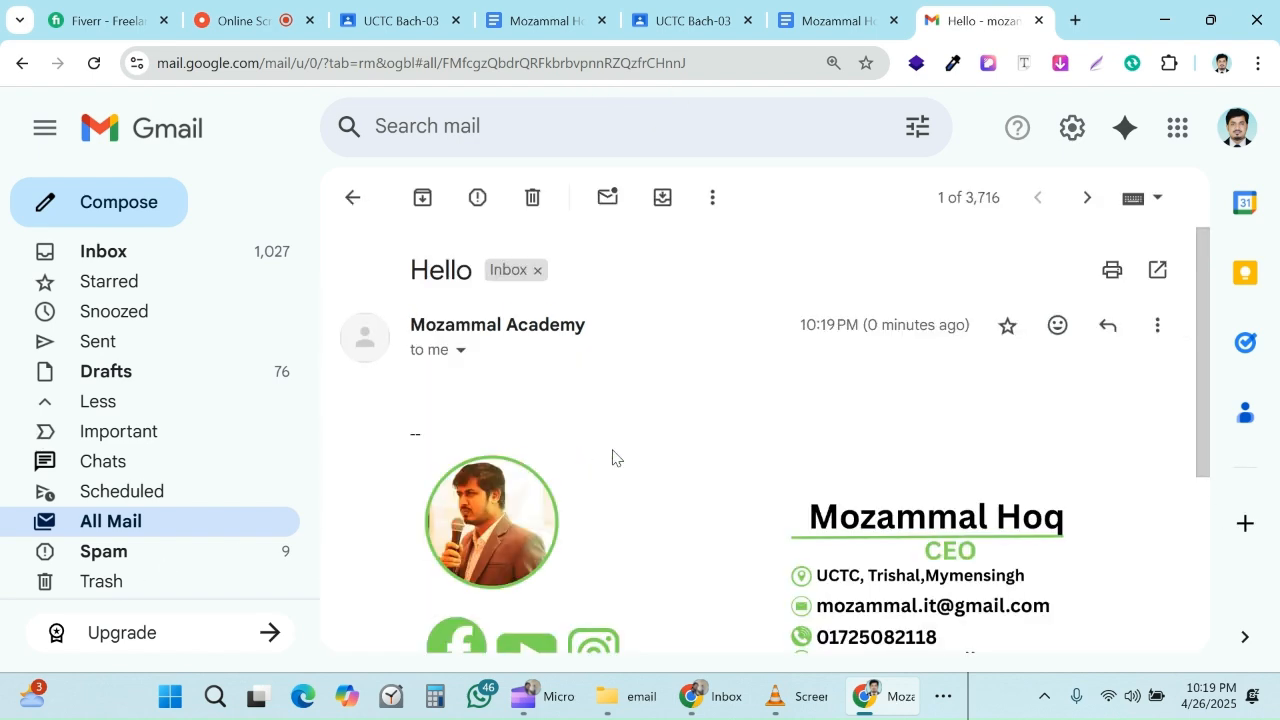
pyautogui.scroll(-2, 611, 457)
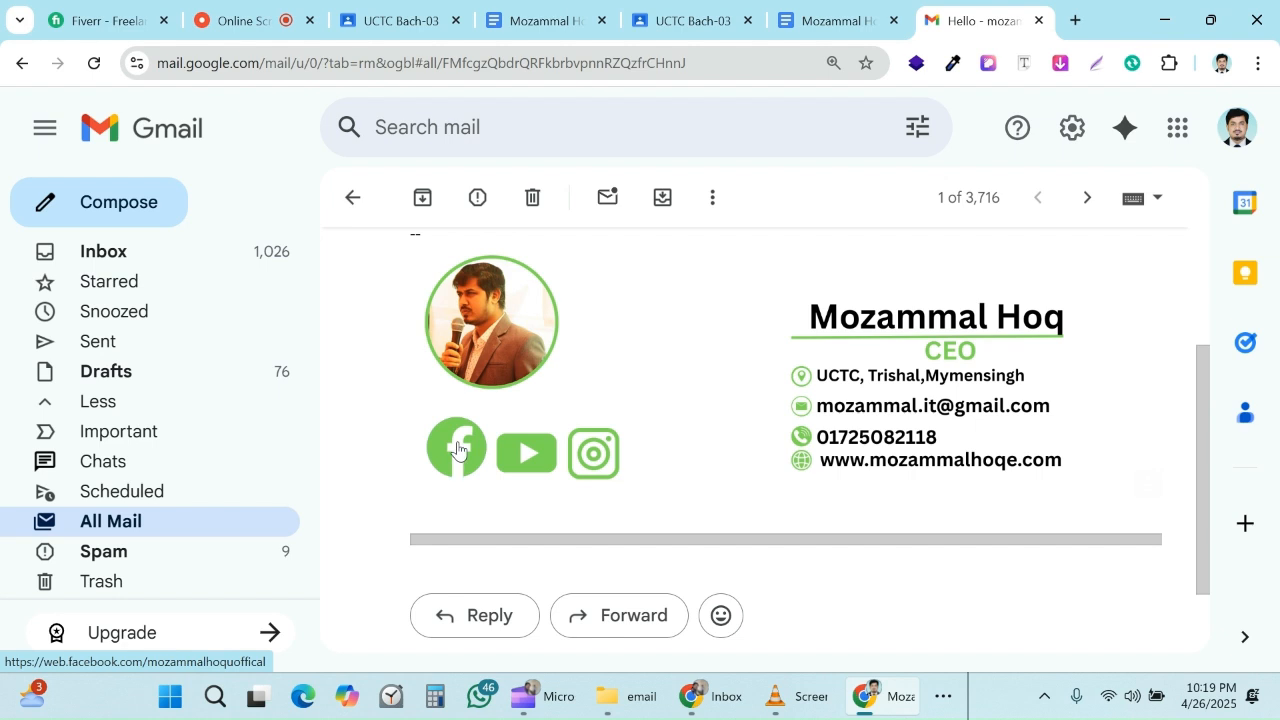
# - Test the Facebook and YouTube icon links in the received signature, returning to the email after each
pyautogui.click(461, 451)
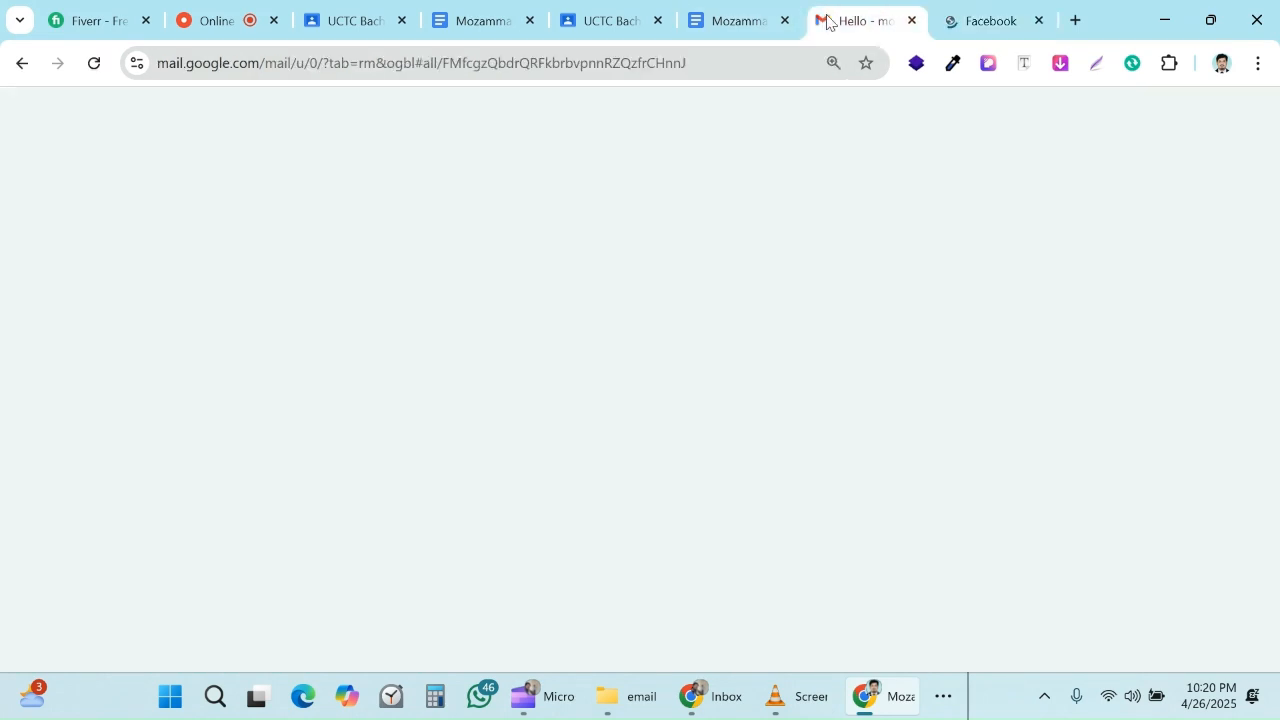
pyautogui.click(832, 22)
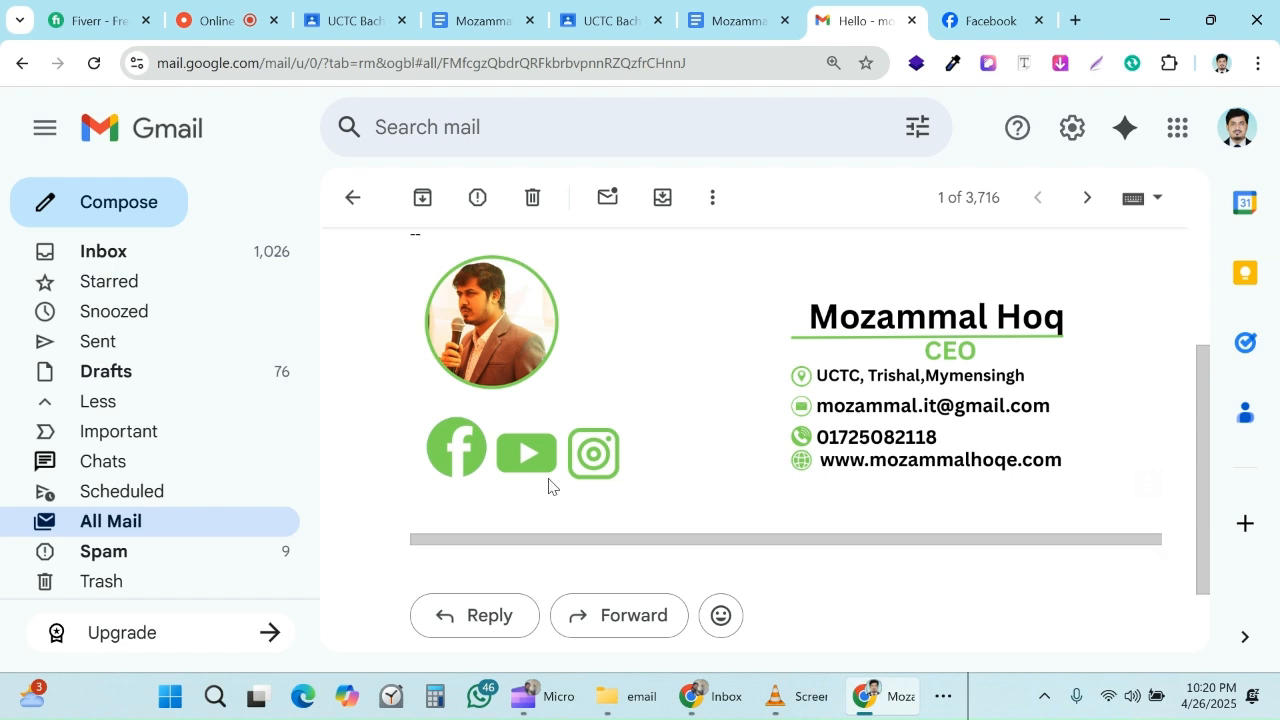
pyautogui.click(533, 458)
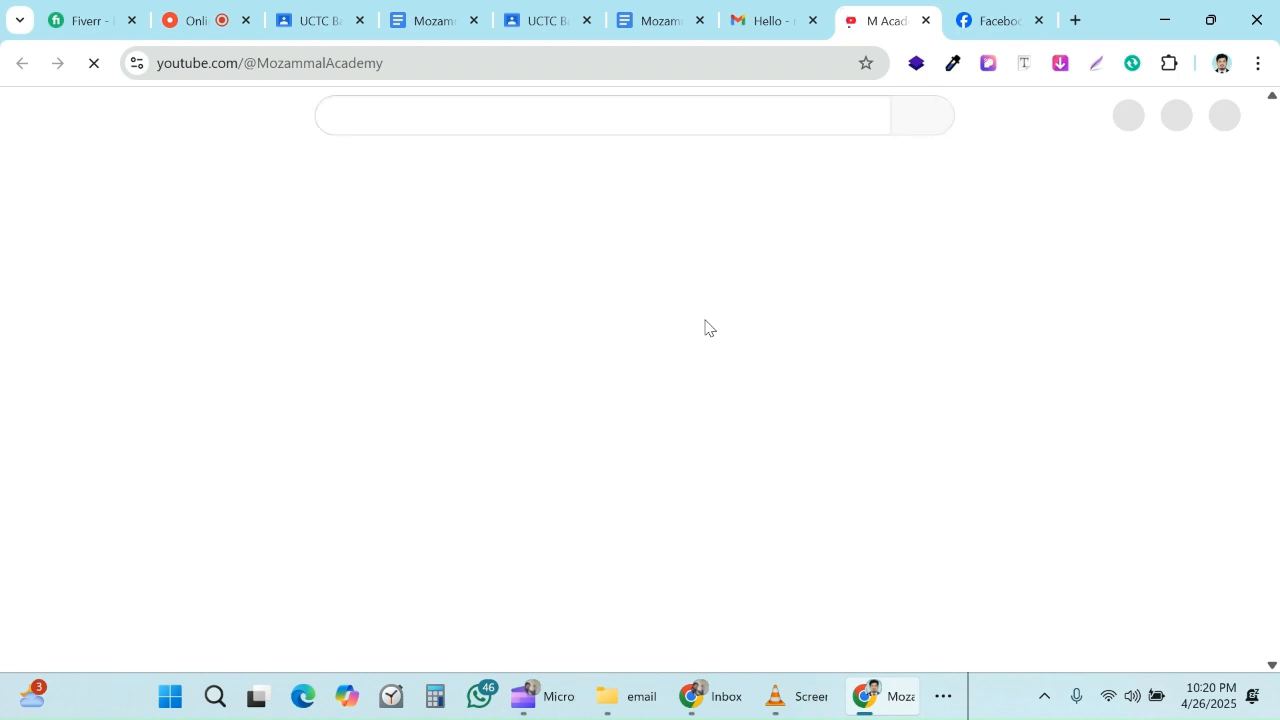
pyautogui.click(761, 22)
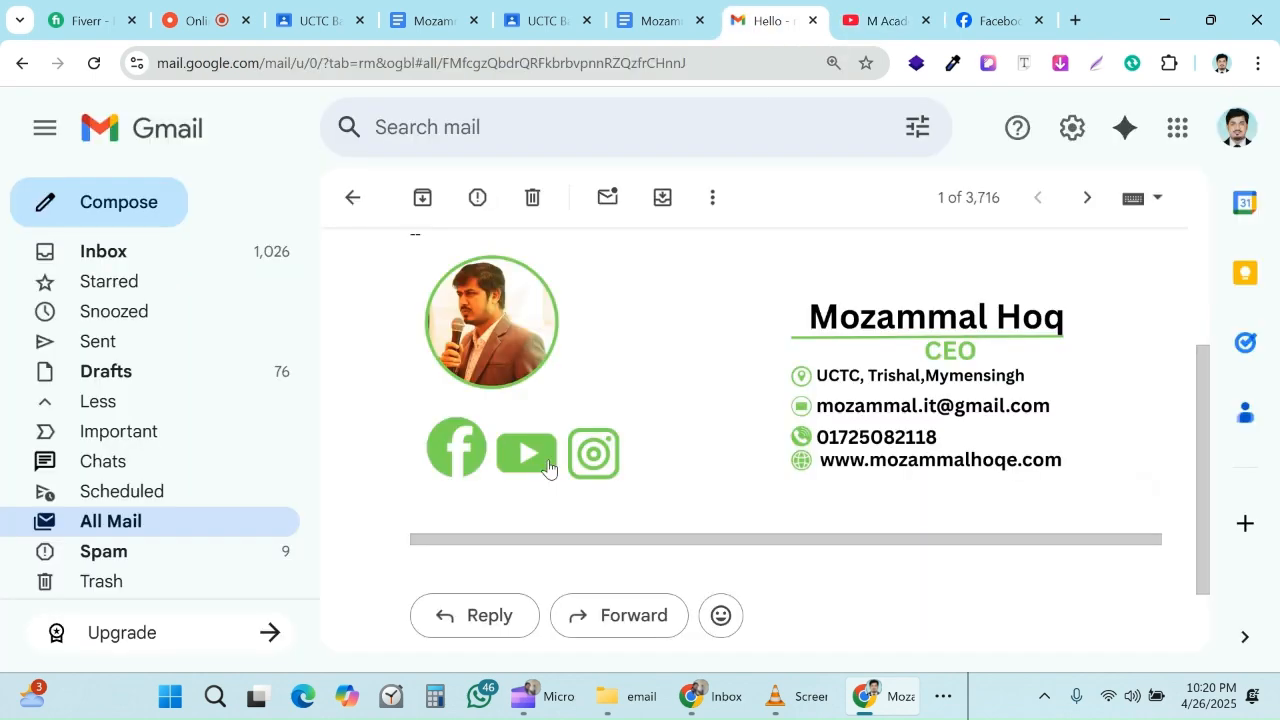